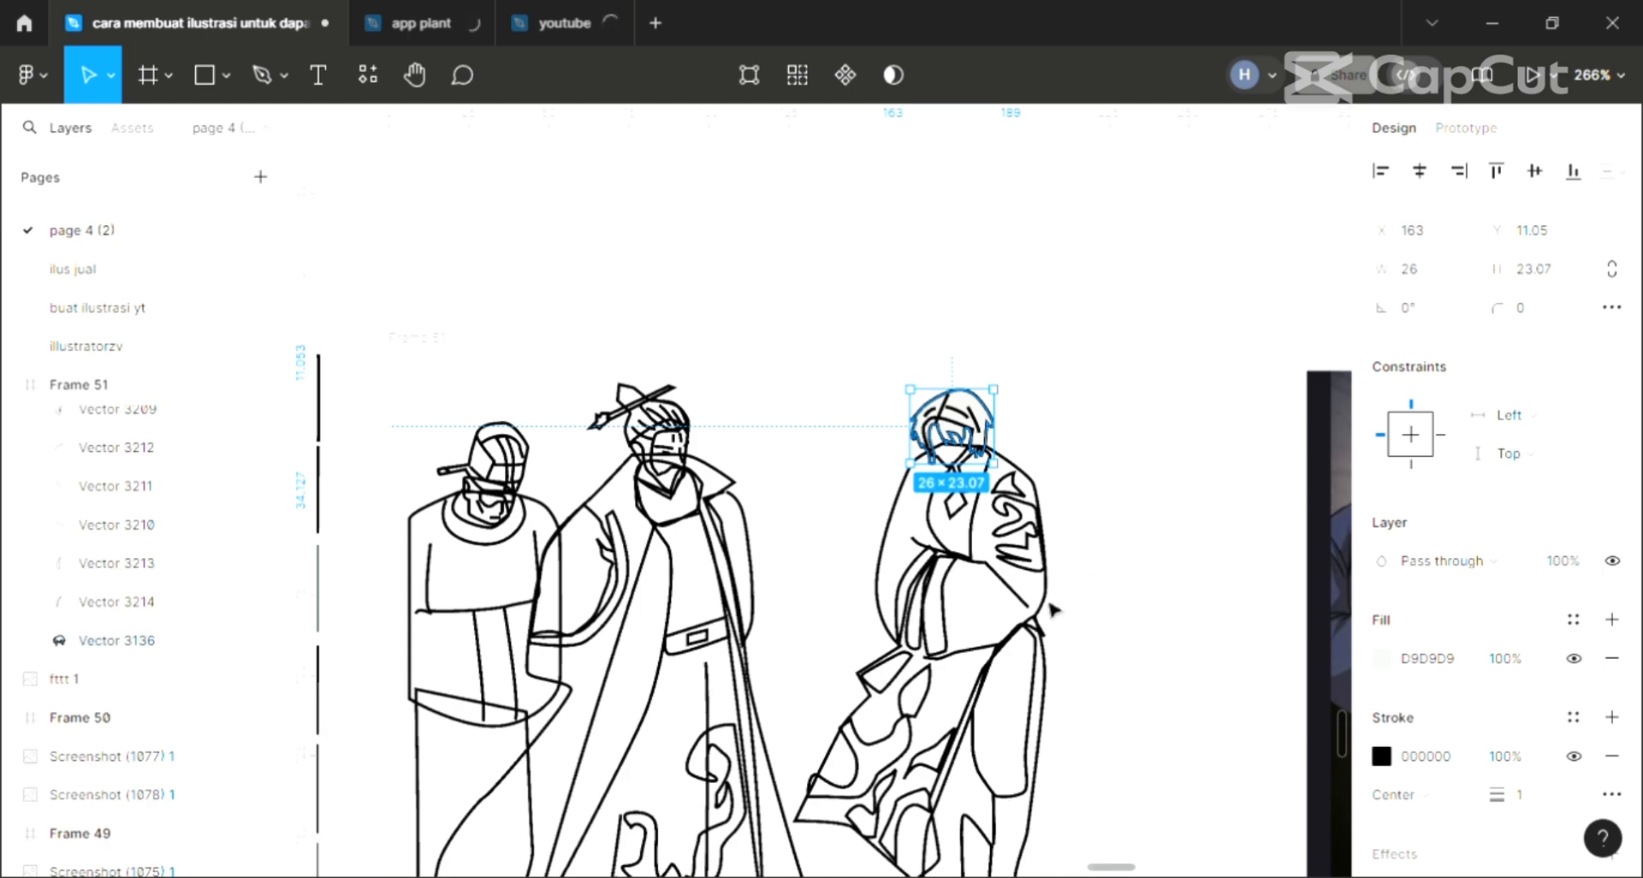
- Send the rightmost figure's robe shape behind its detail shapes and fill it with the dark blue 3E4055 sampled from the palette
left_click(1052, 623)
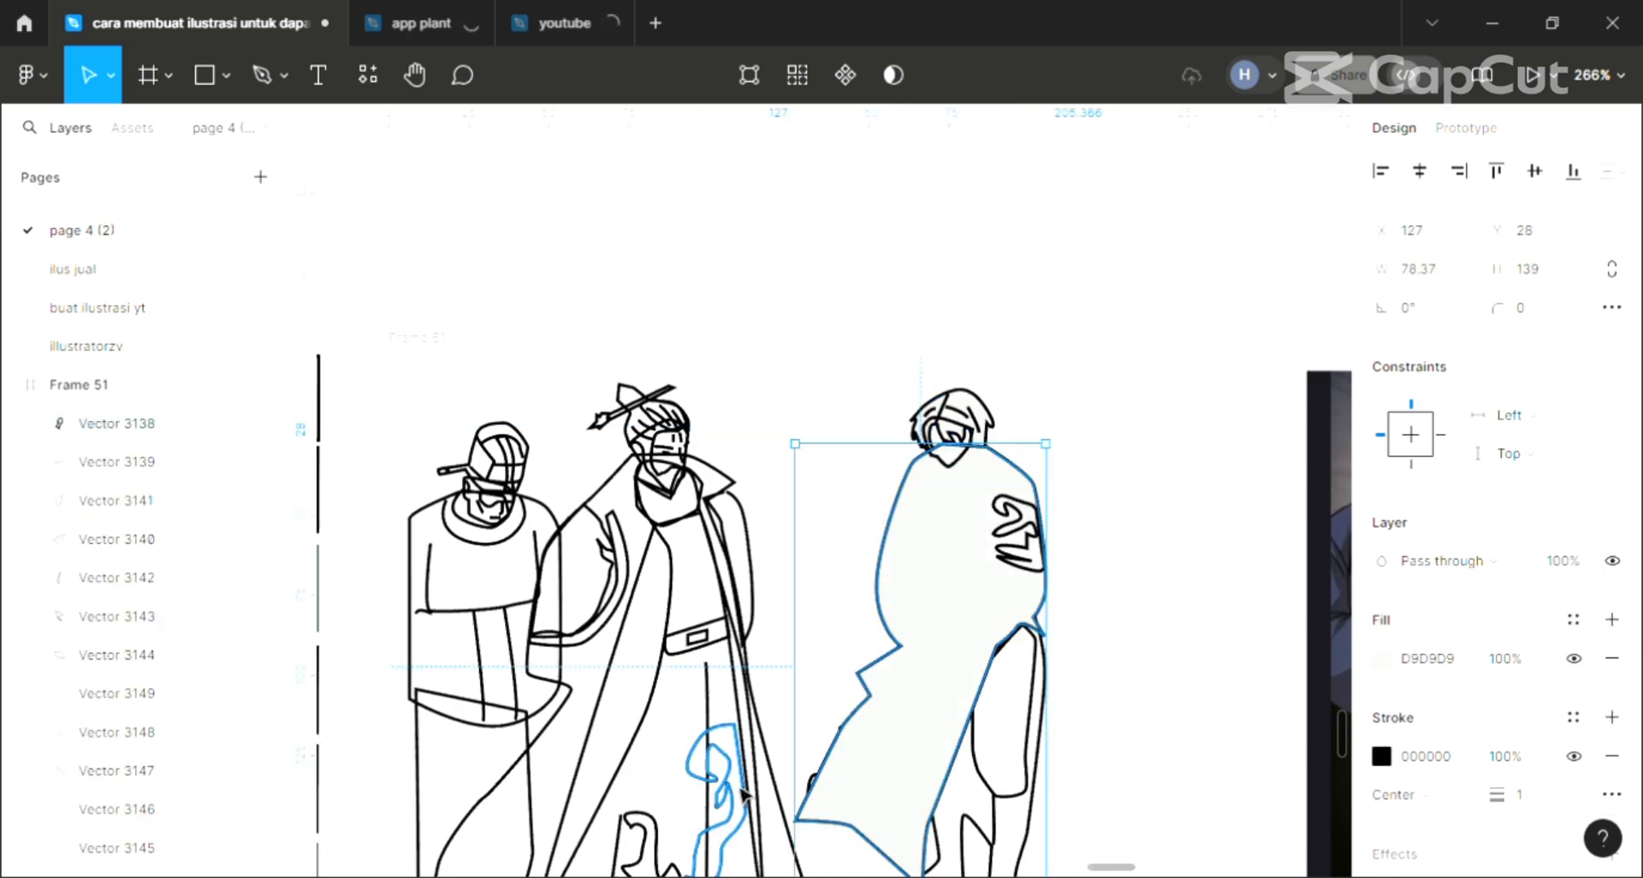
key("[")
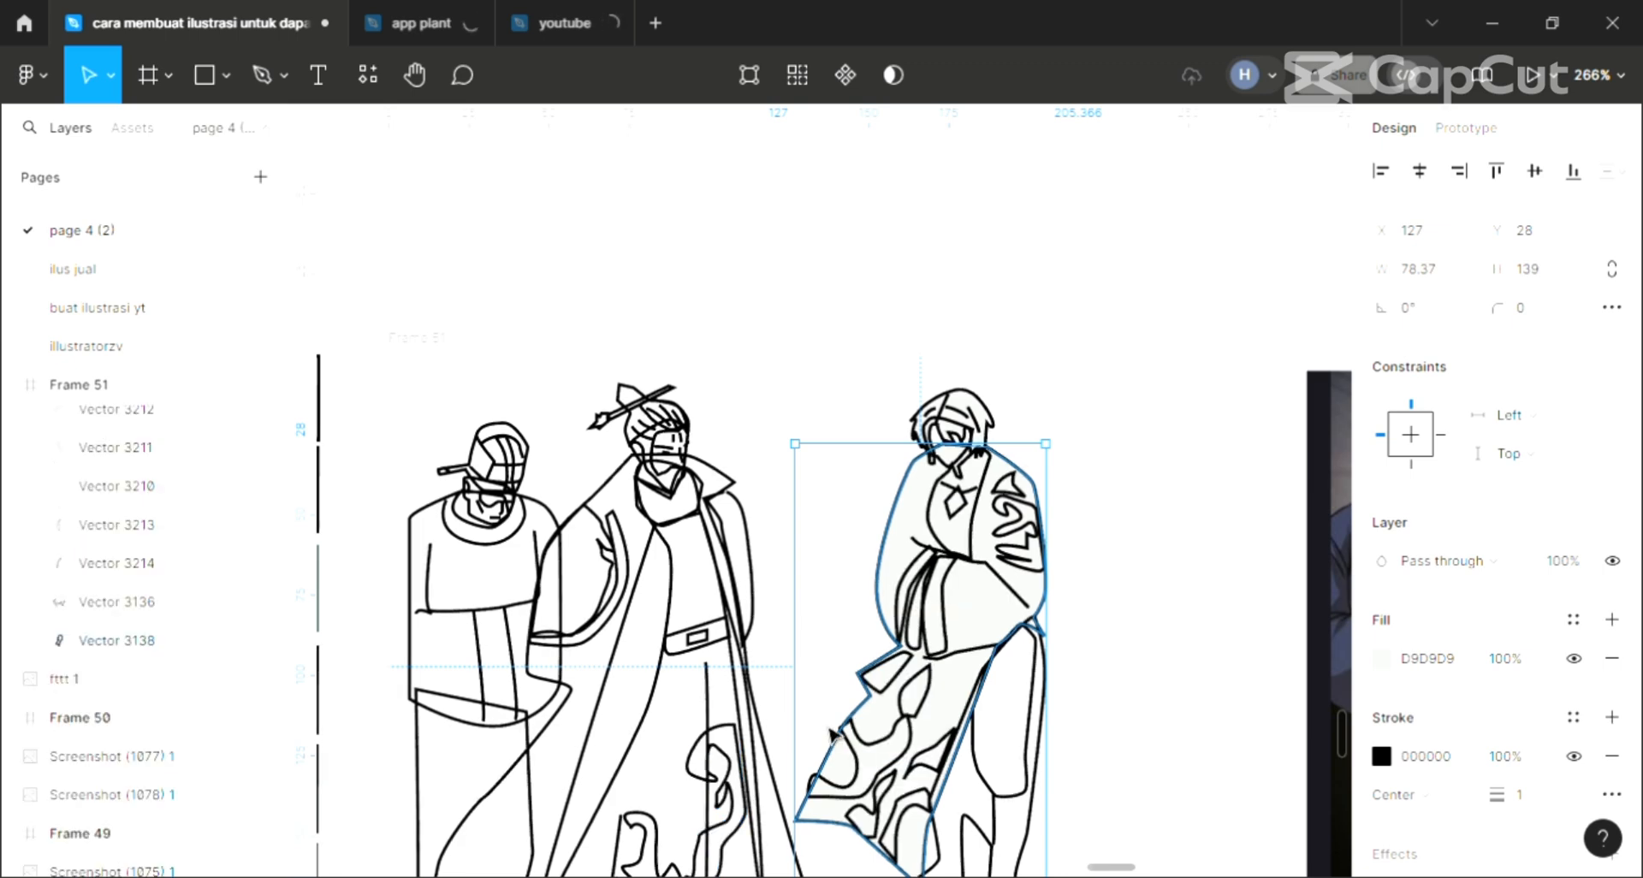
scroll(851, 755, "down", 2)
scroll(851, 755, "down", 1)
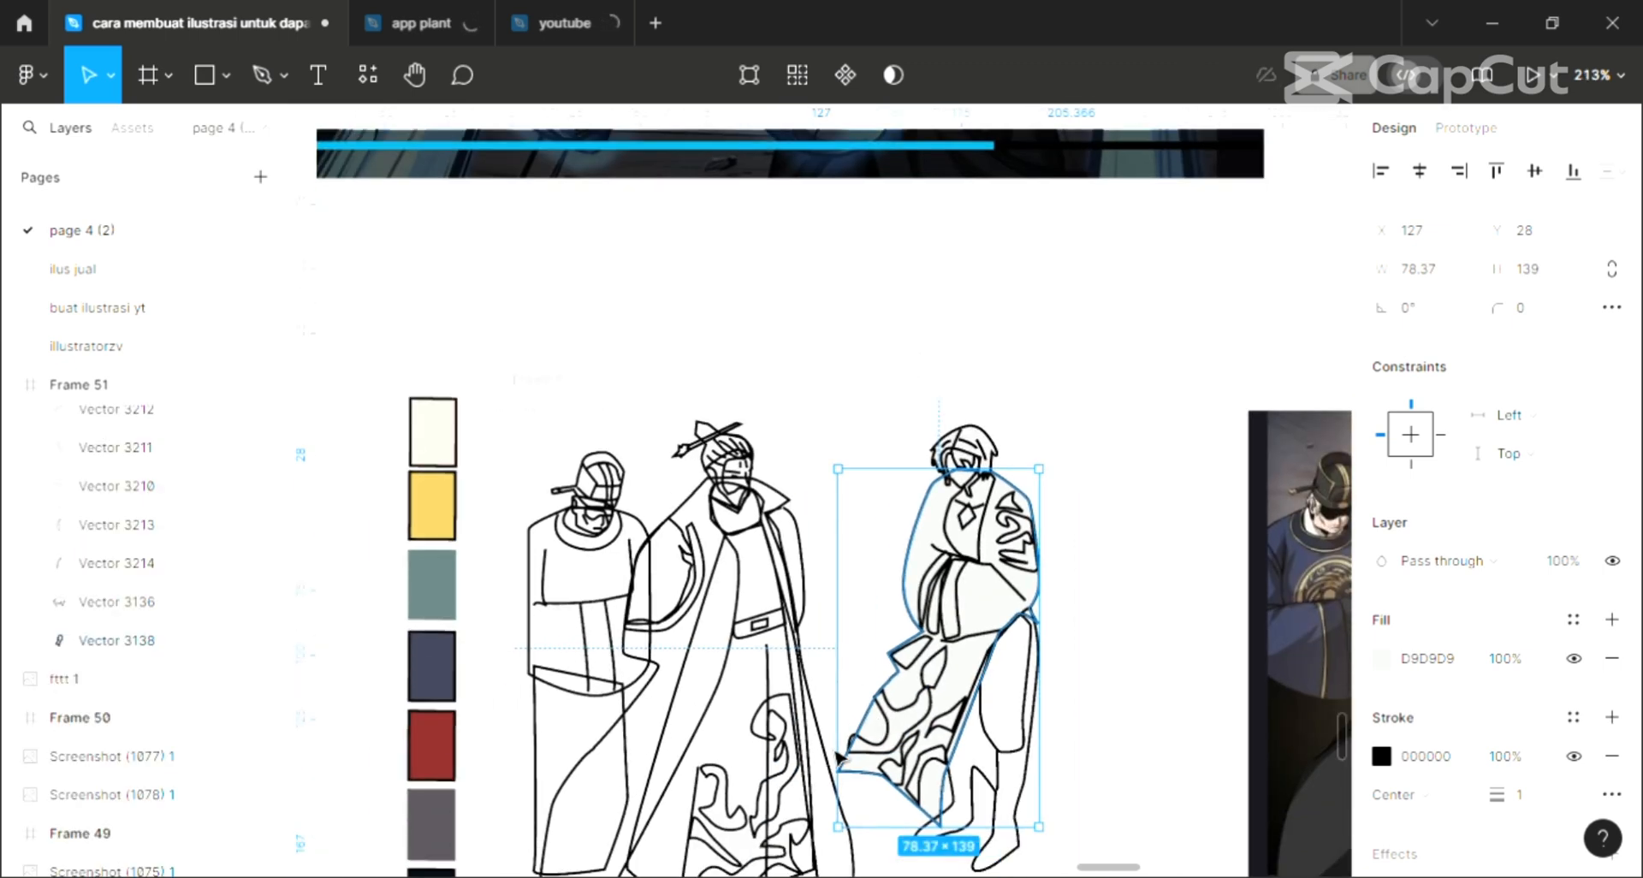
scroll(847, 756, "up", 2)
scroll(839, 756, "left", 1)
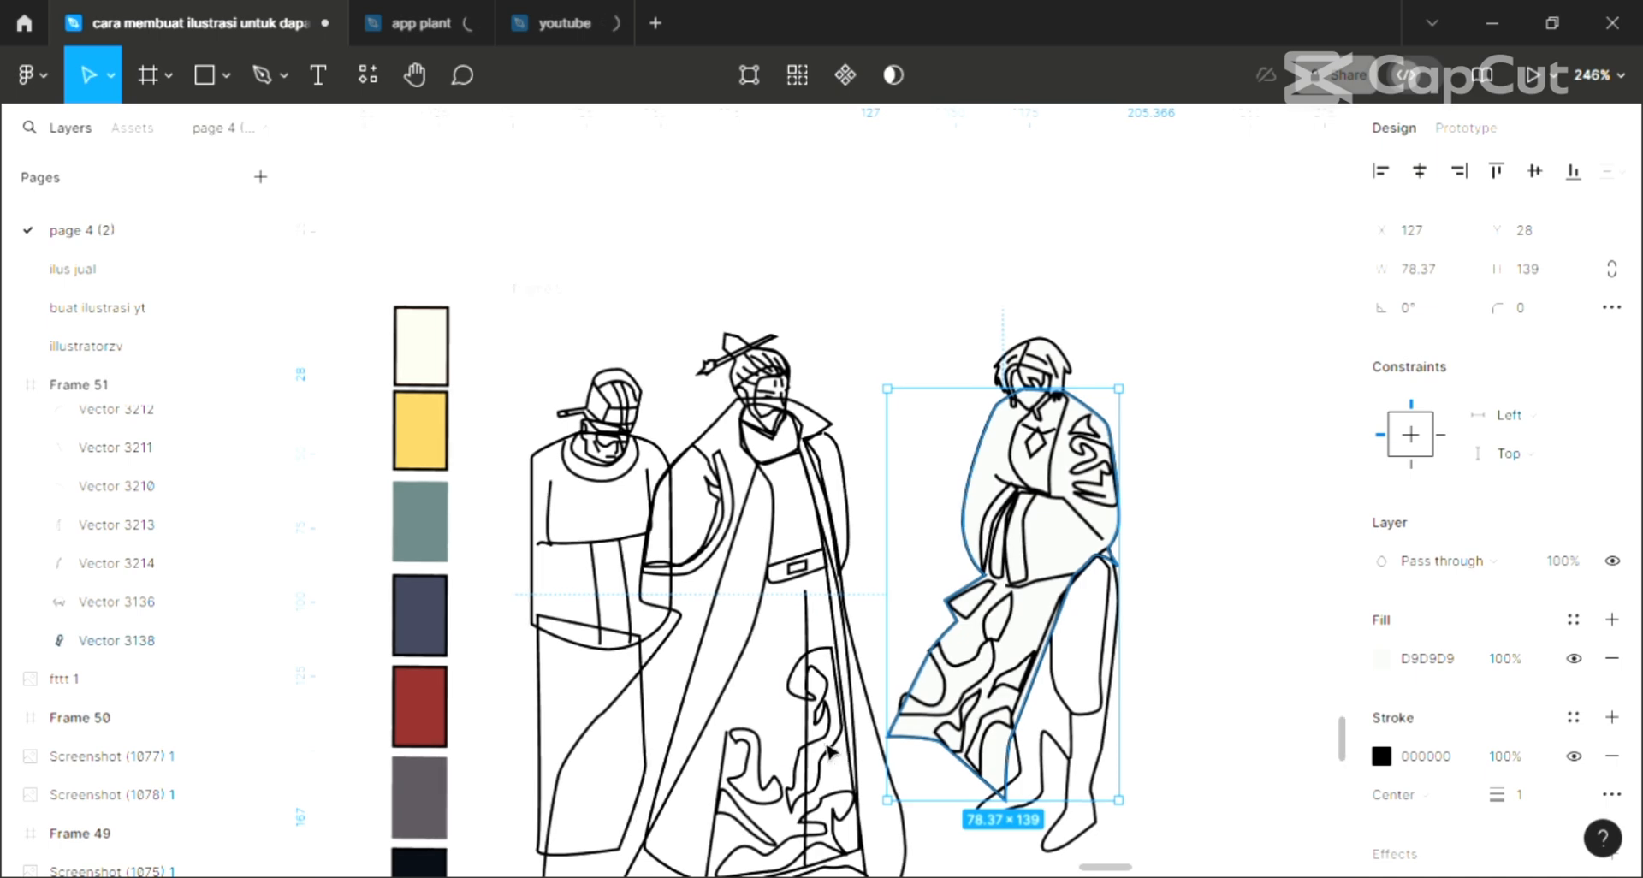
key("i")
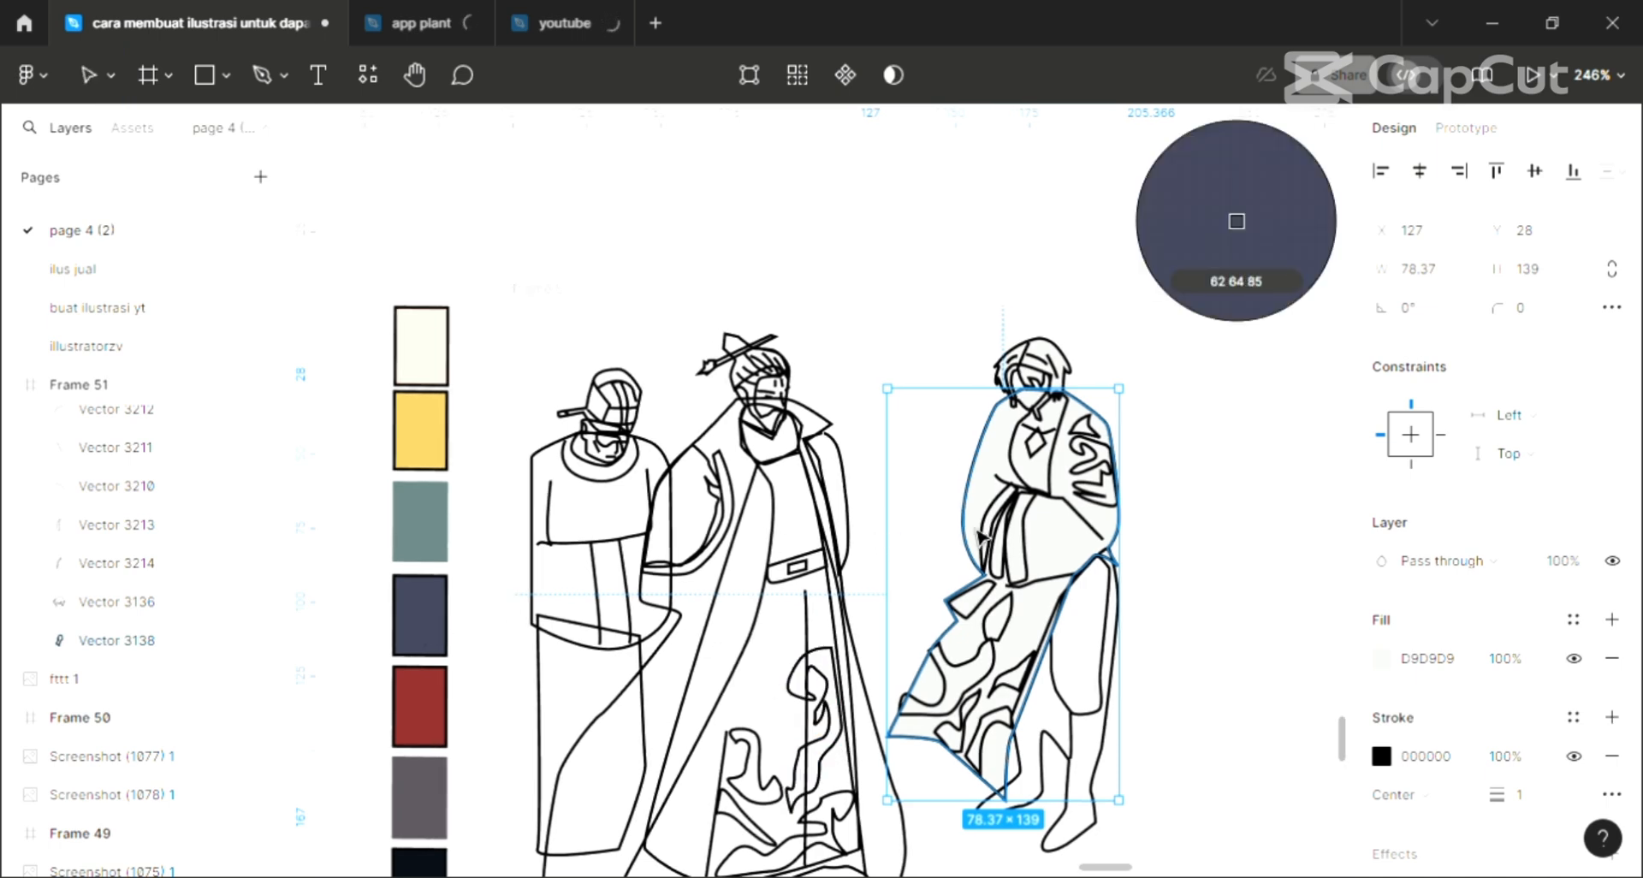
left_click(1026, 538)
- Fill the rightmost figure's sleeve pattern and the left swirl on its robe skirt with the teal 617A79
left_click(1104, 480)
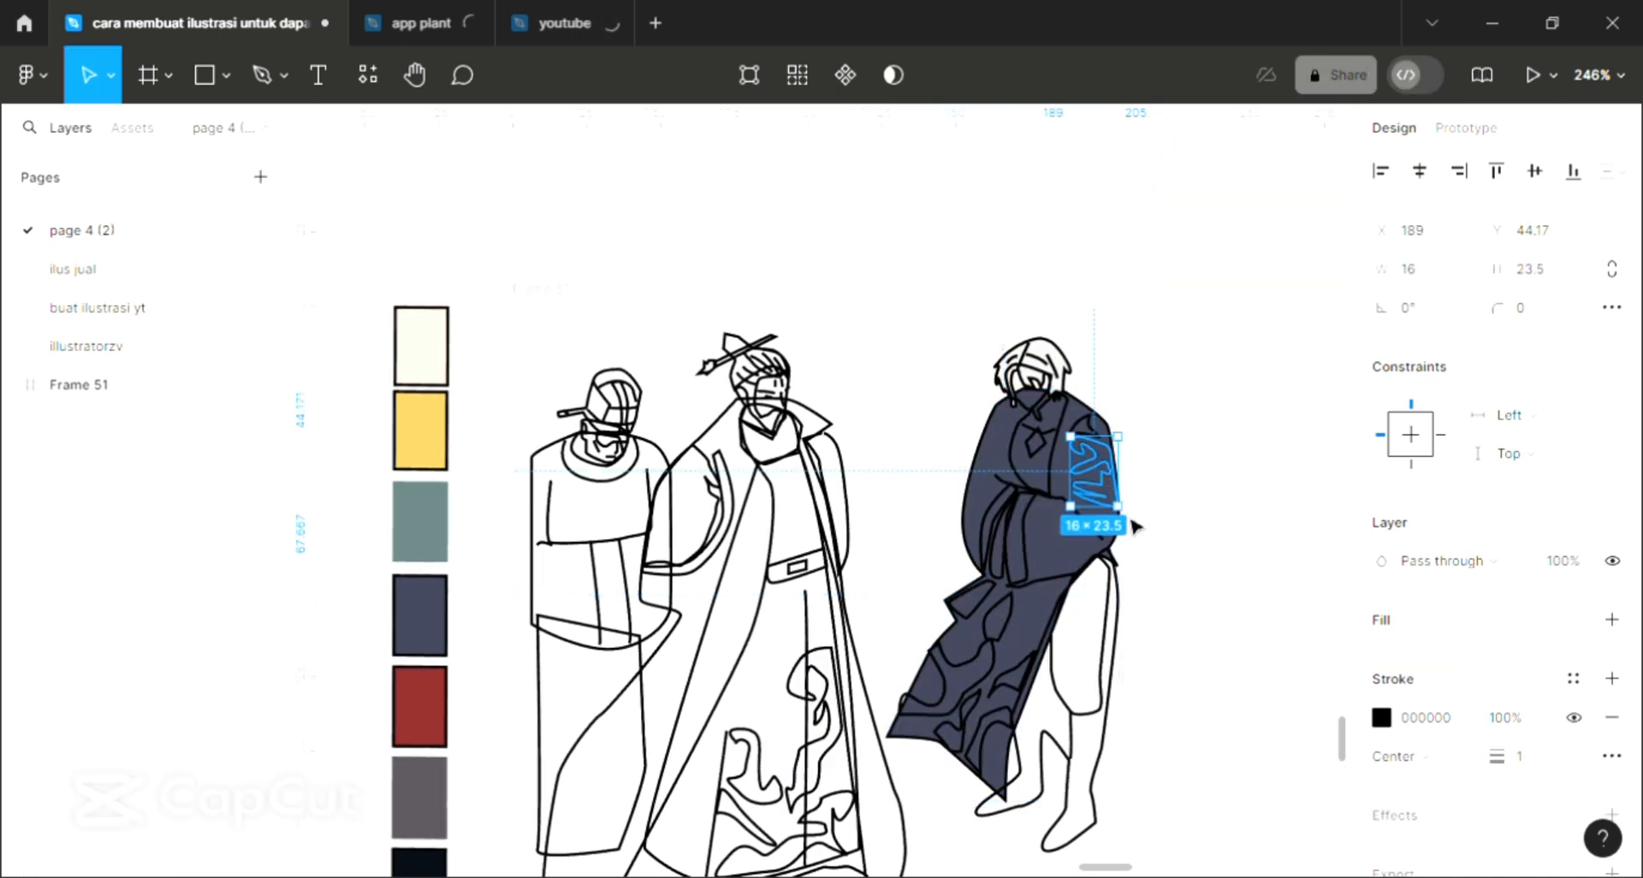
left_click(1449, 625)
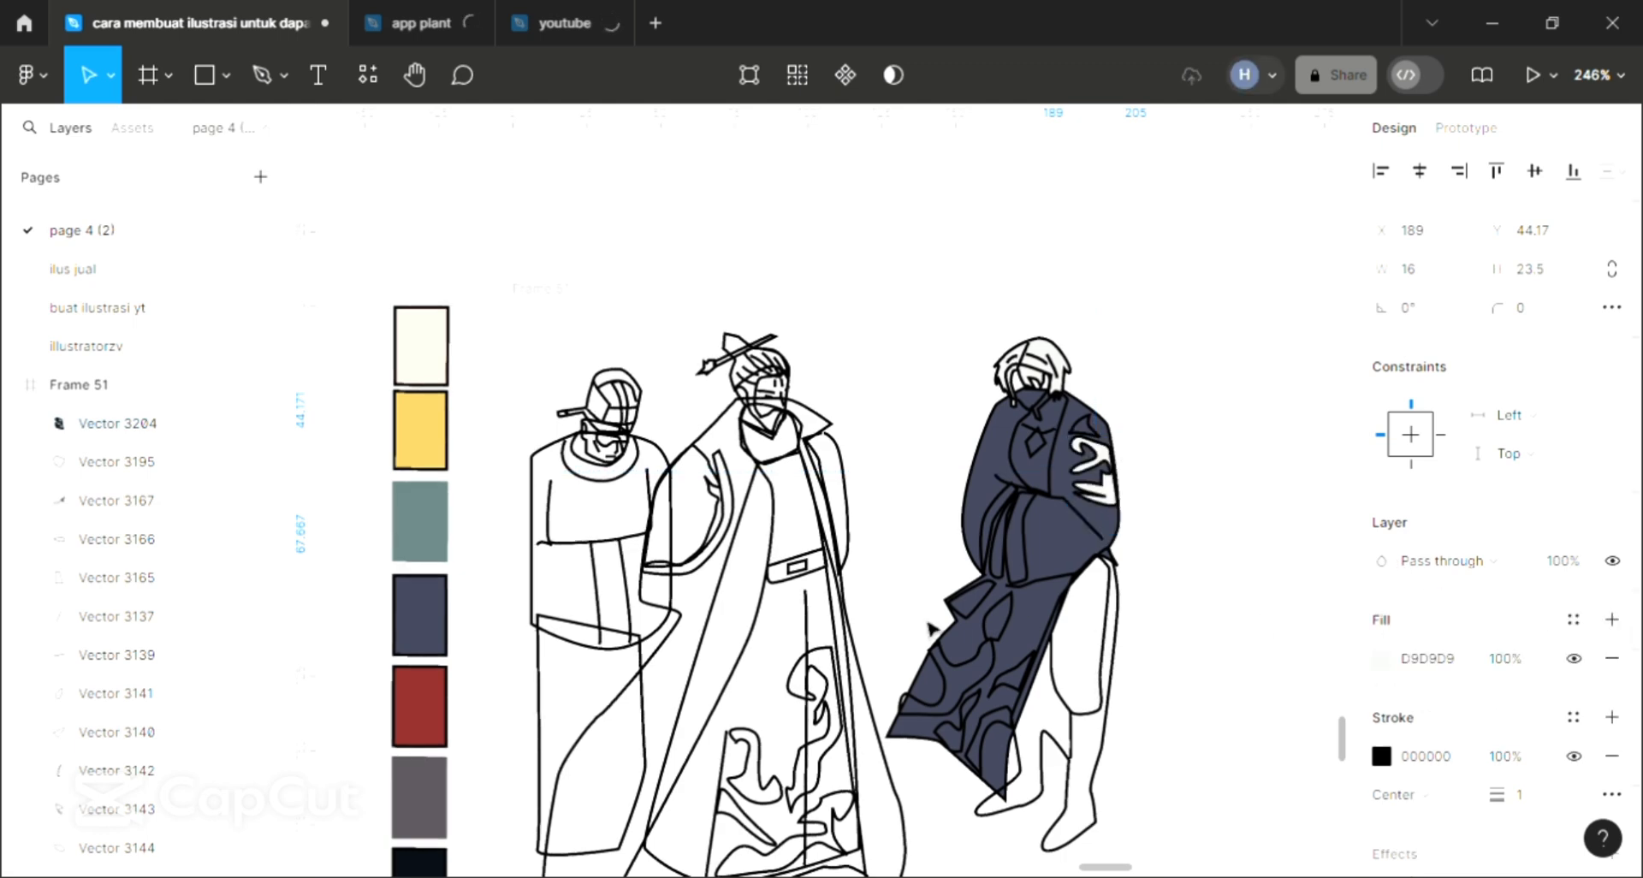
key("i")
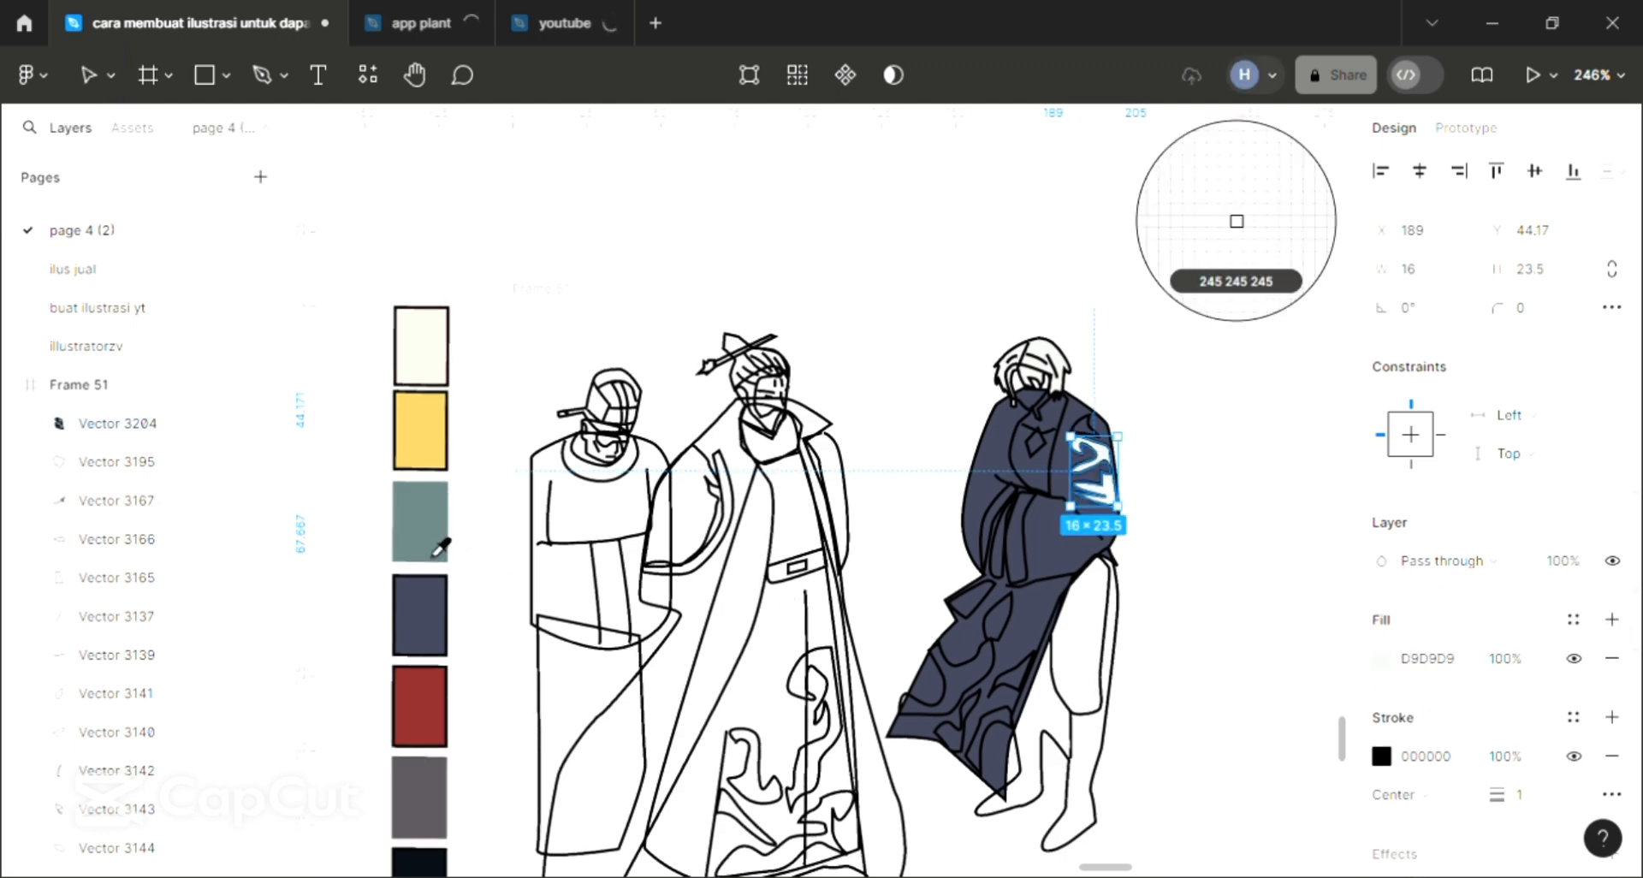
left_click(420, 521)
left_click(990, 664)
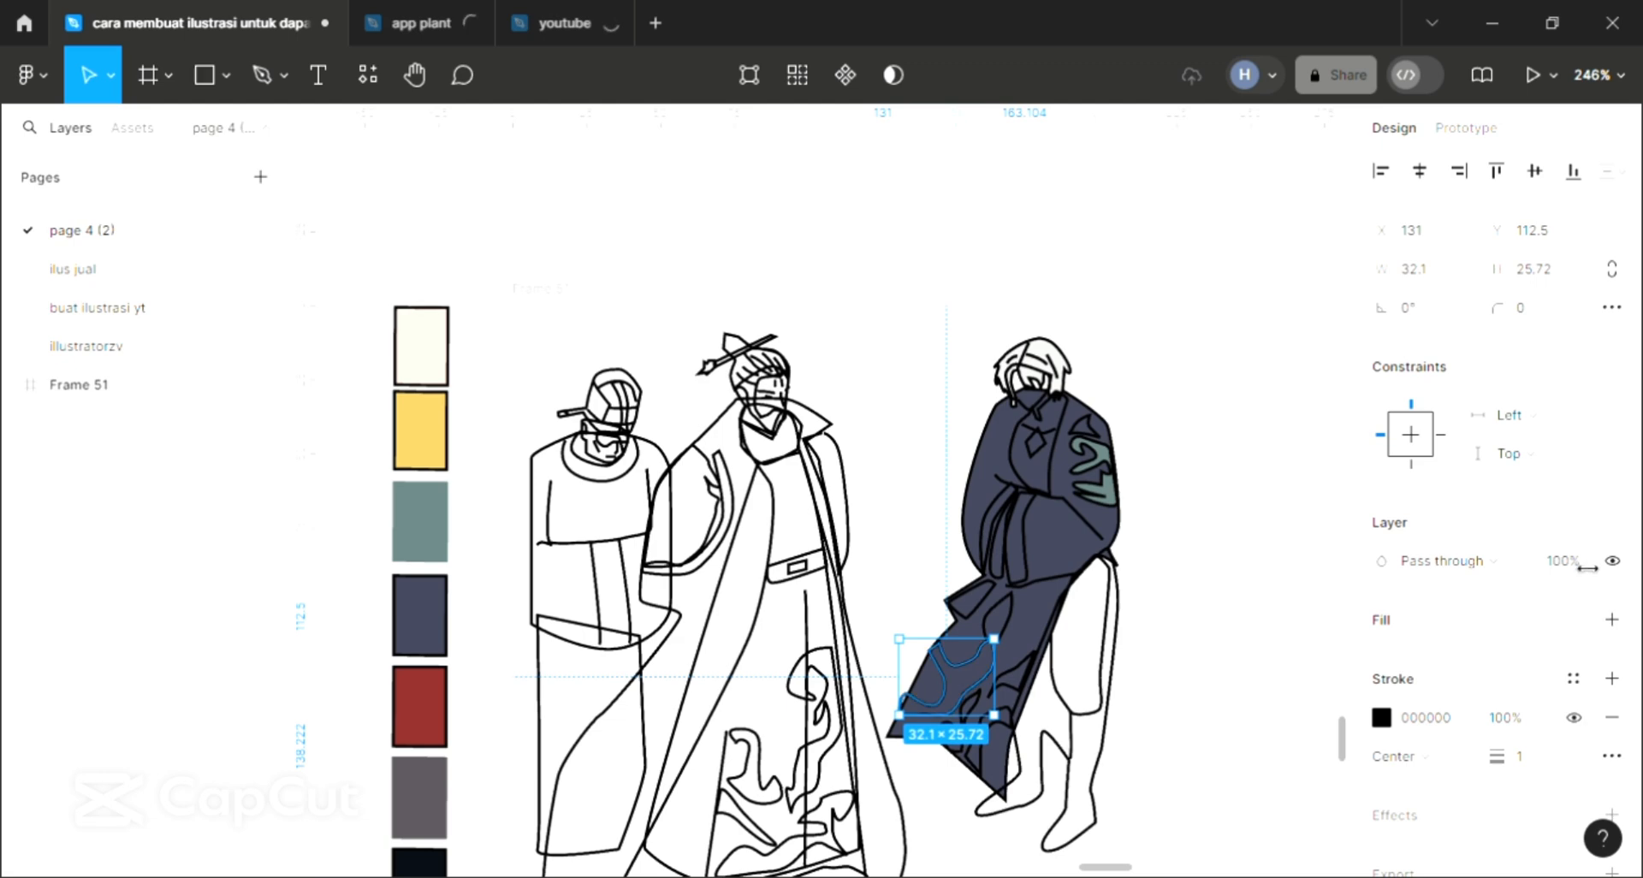
left_click(1613, 620)
key("i")
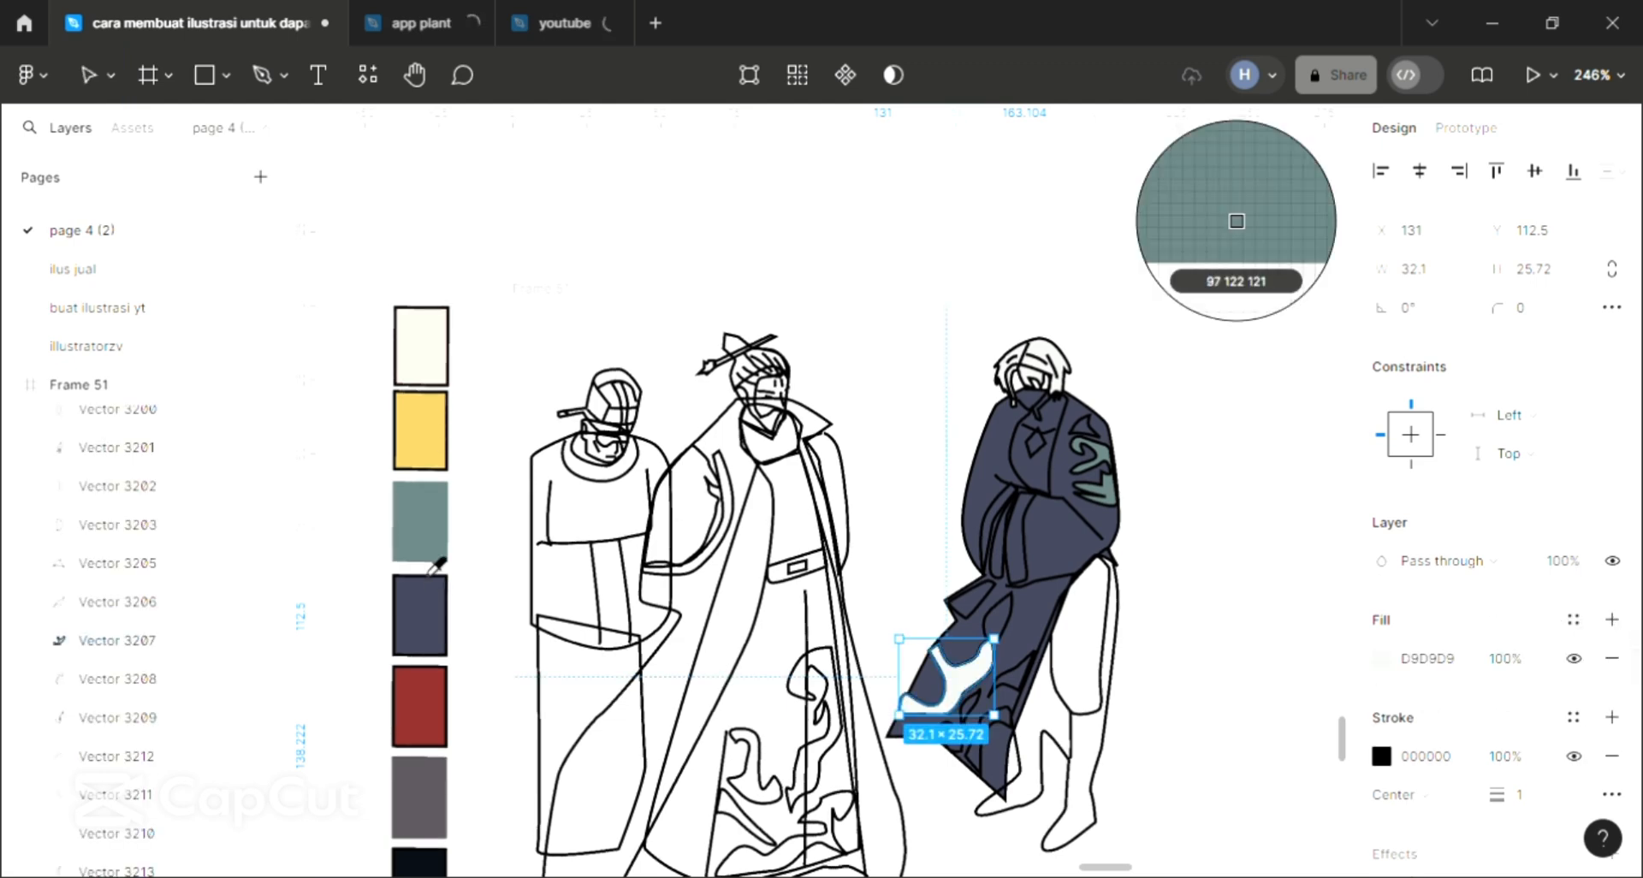
left_click(984, 500)
- Fill the rightmost figure's face with the skin tone FCDBC9 and layer it behind the hair but in front of the robe
left_click(1016, 441)
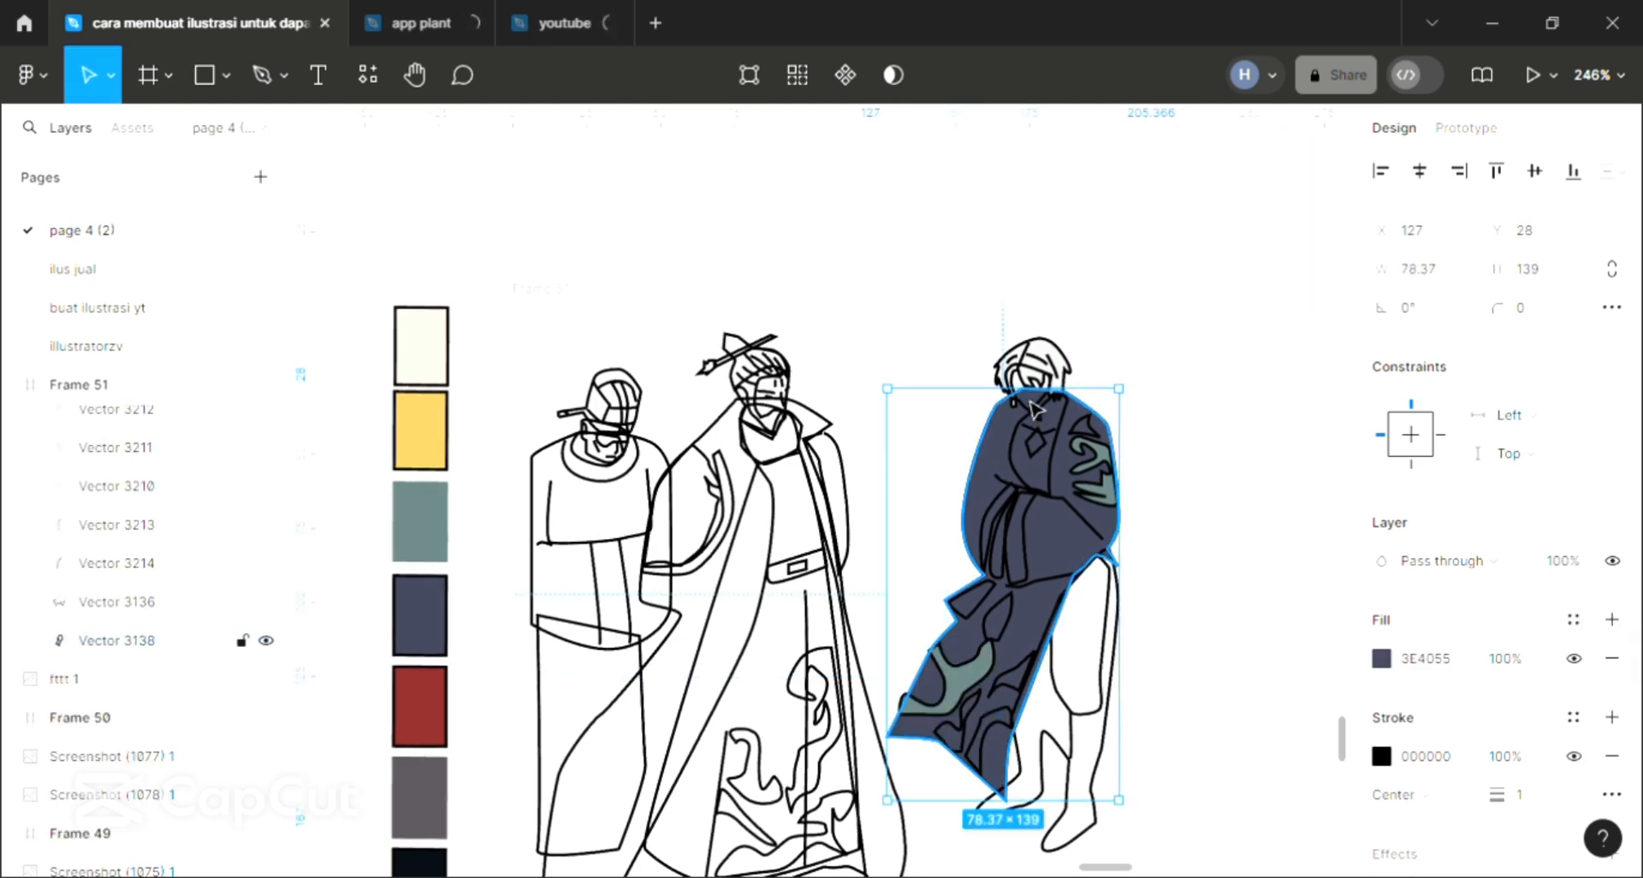
left_click(1041, 418)
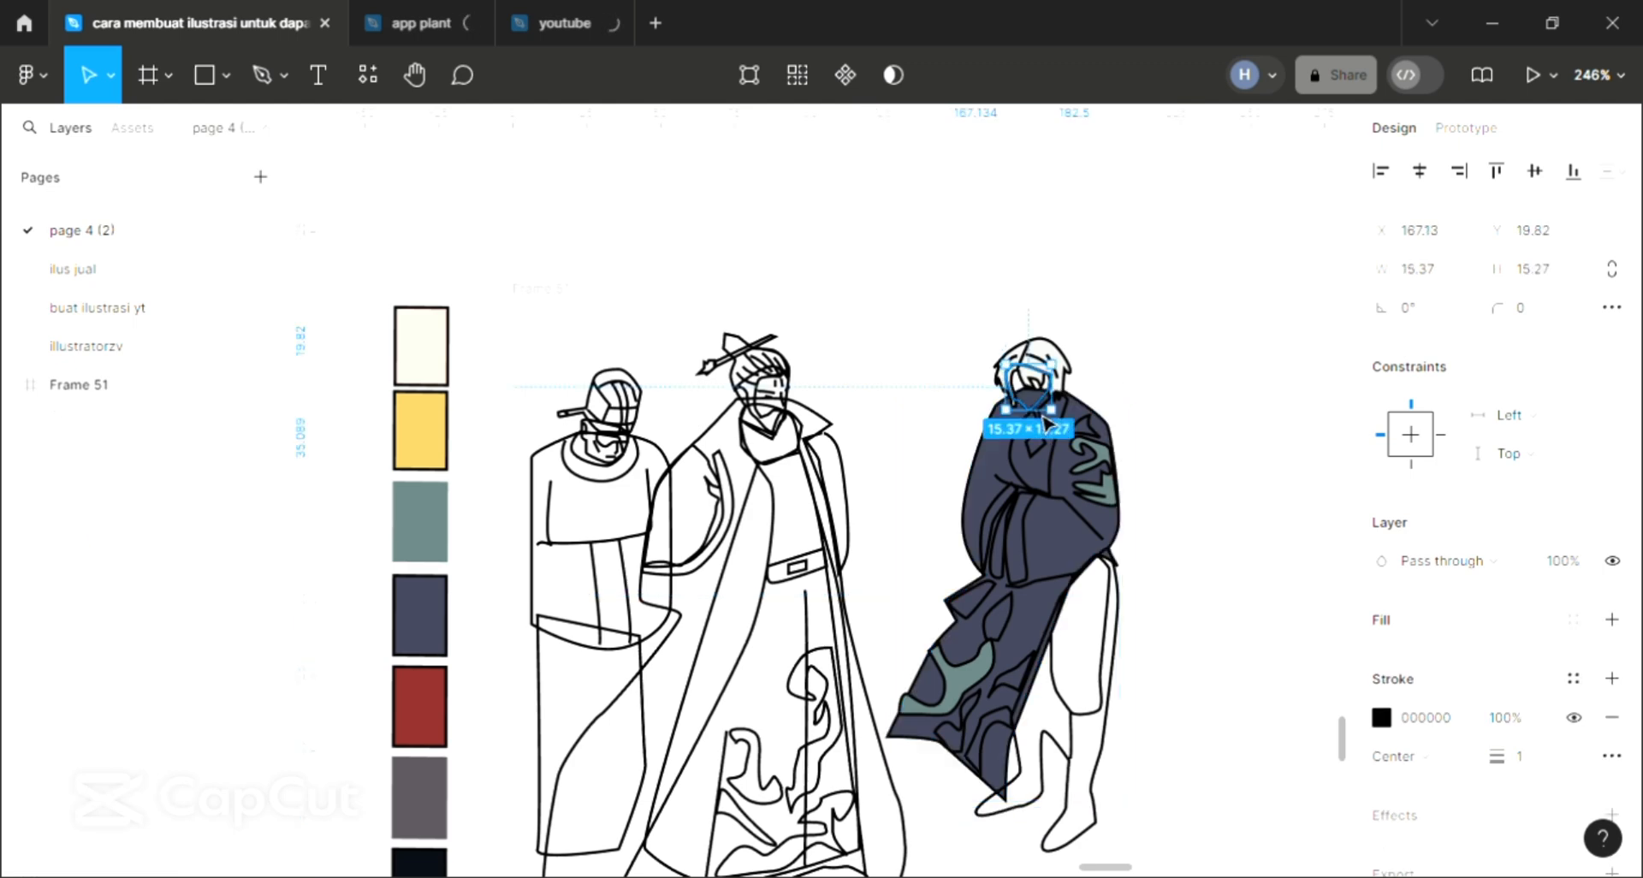
left_click(1612, 620)
key("i")
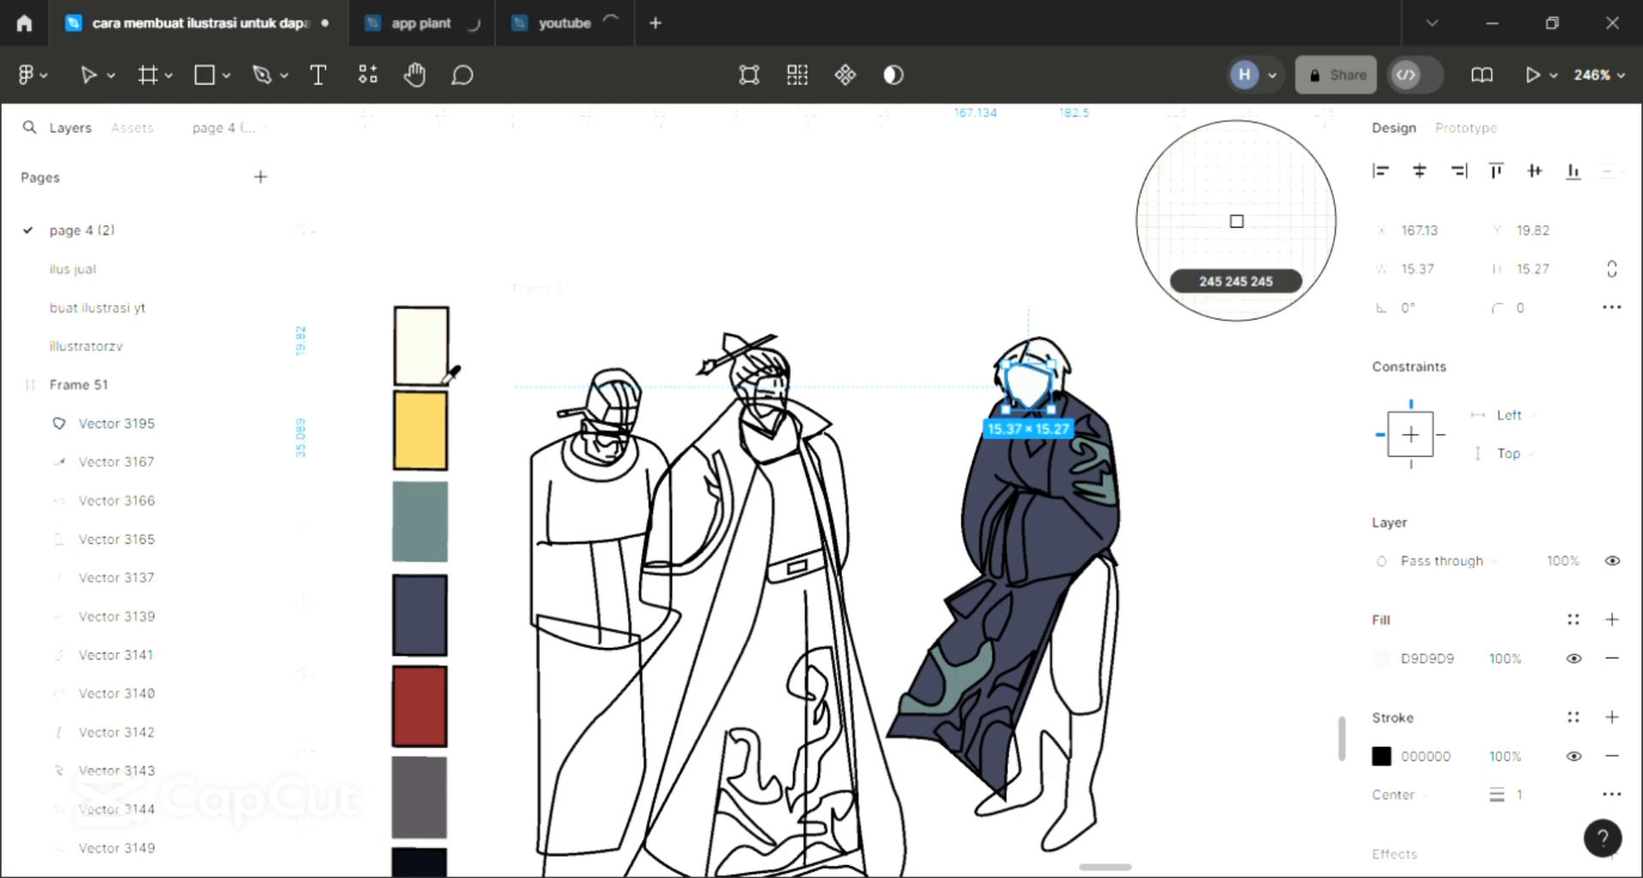
left_click(445, 366)
key("ctrl+shift+bracketleft")
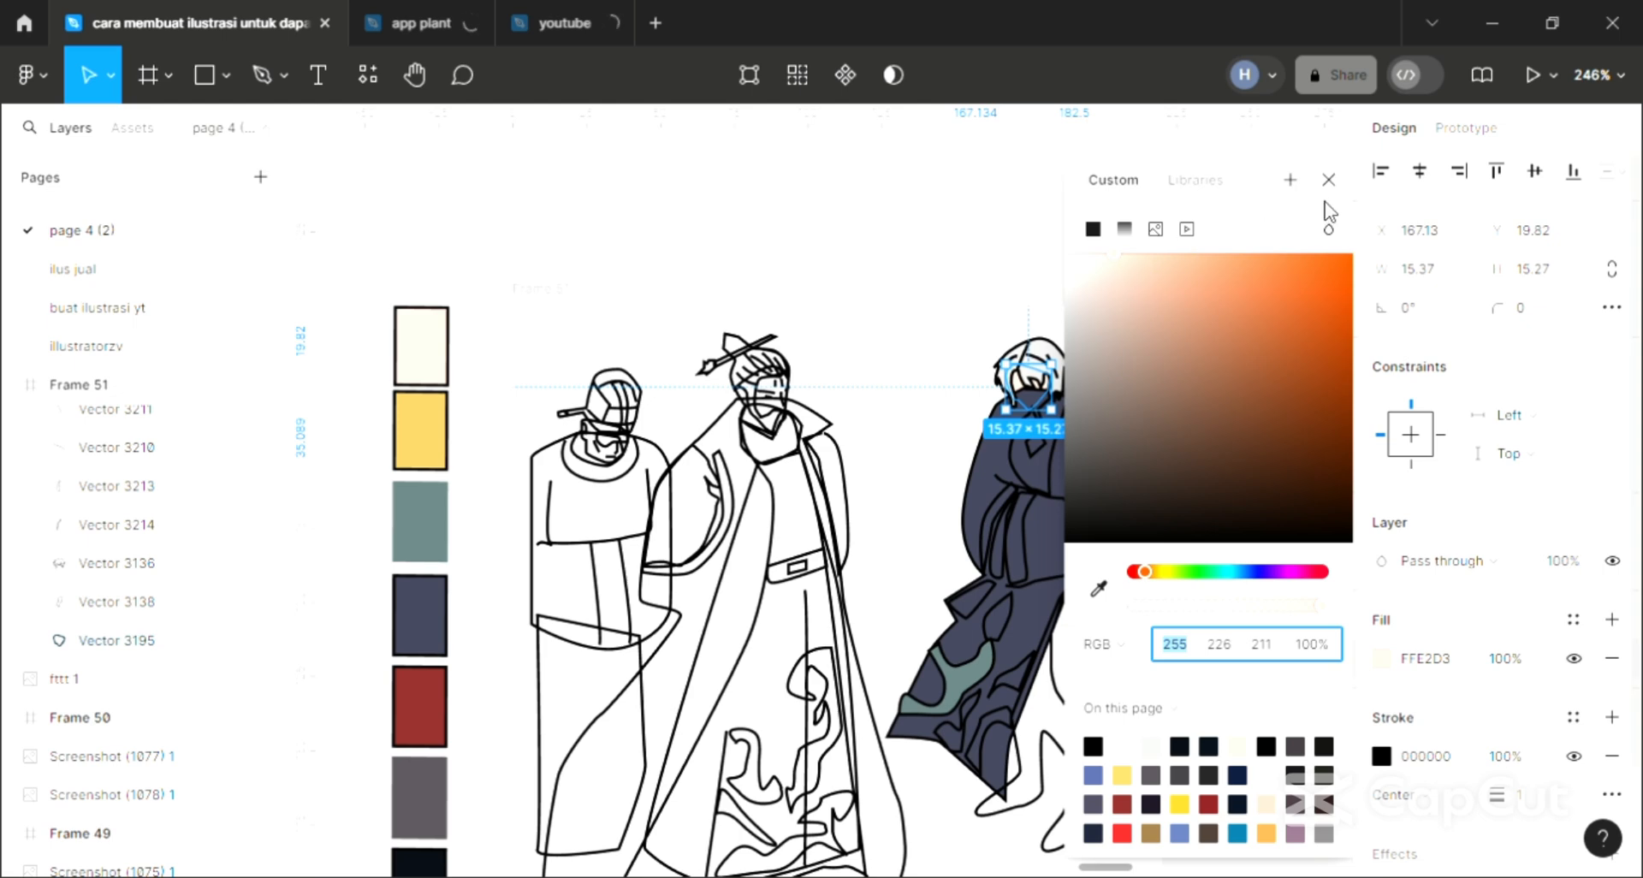
scroll(1008, 402, "up", 2)
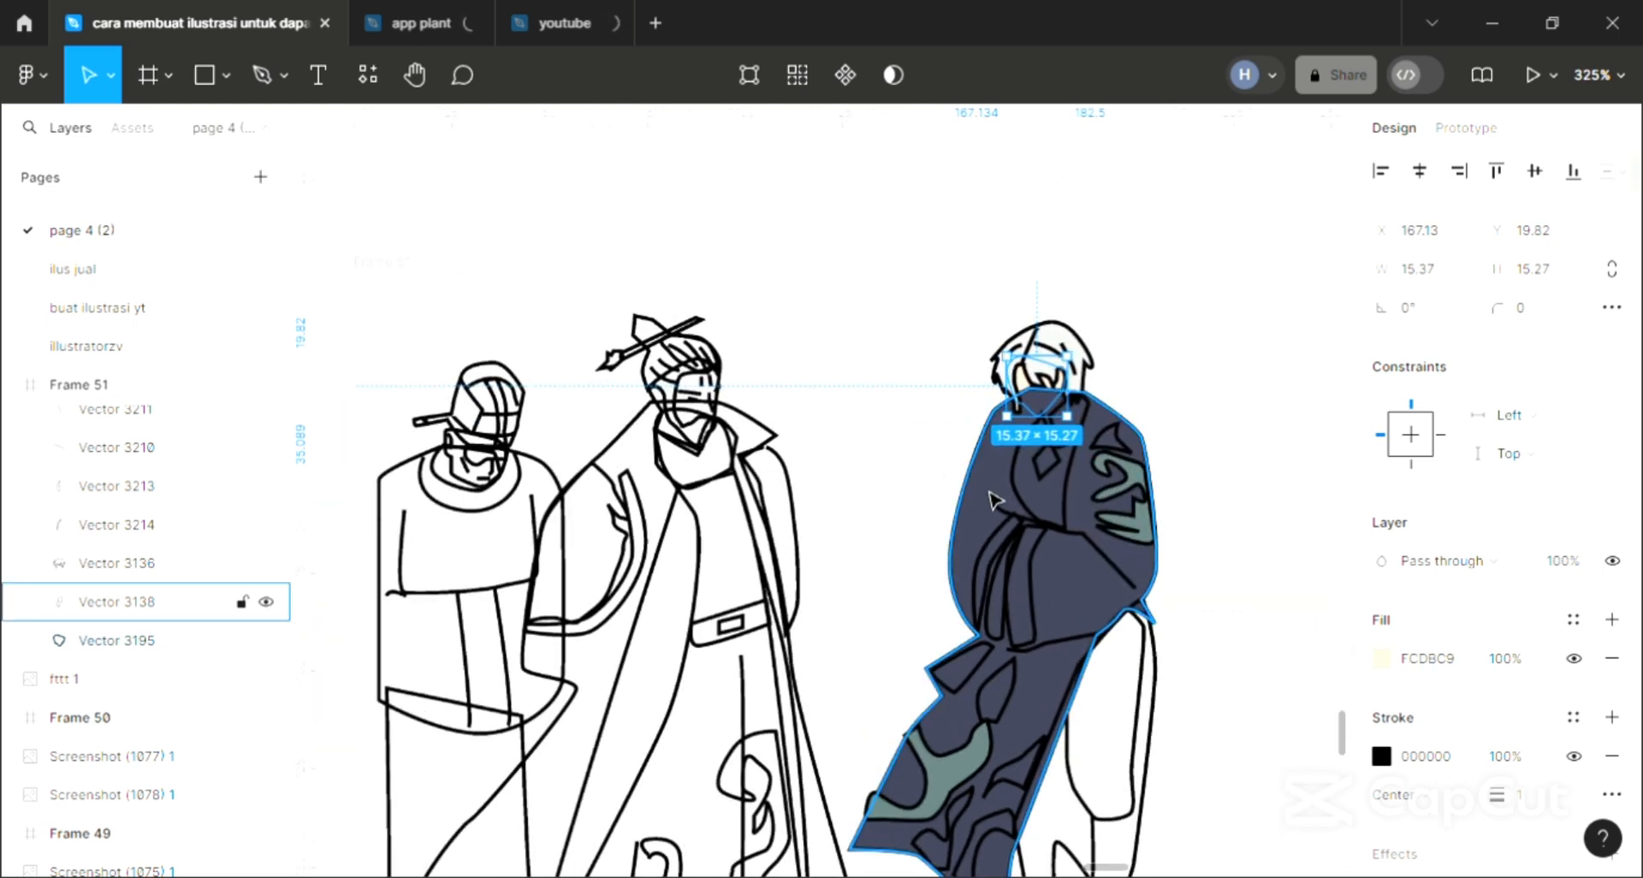
left_click(993, 501)
key("ctrl+bracketleft")
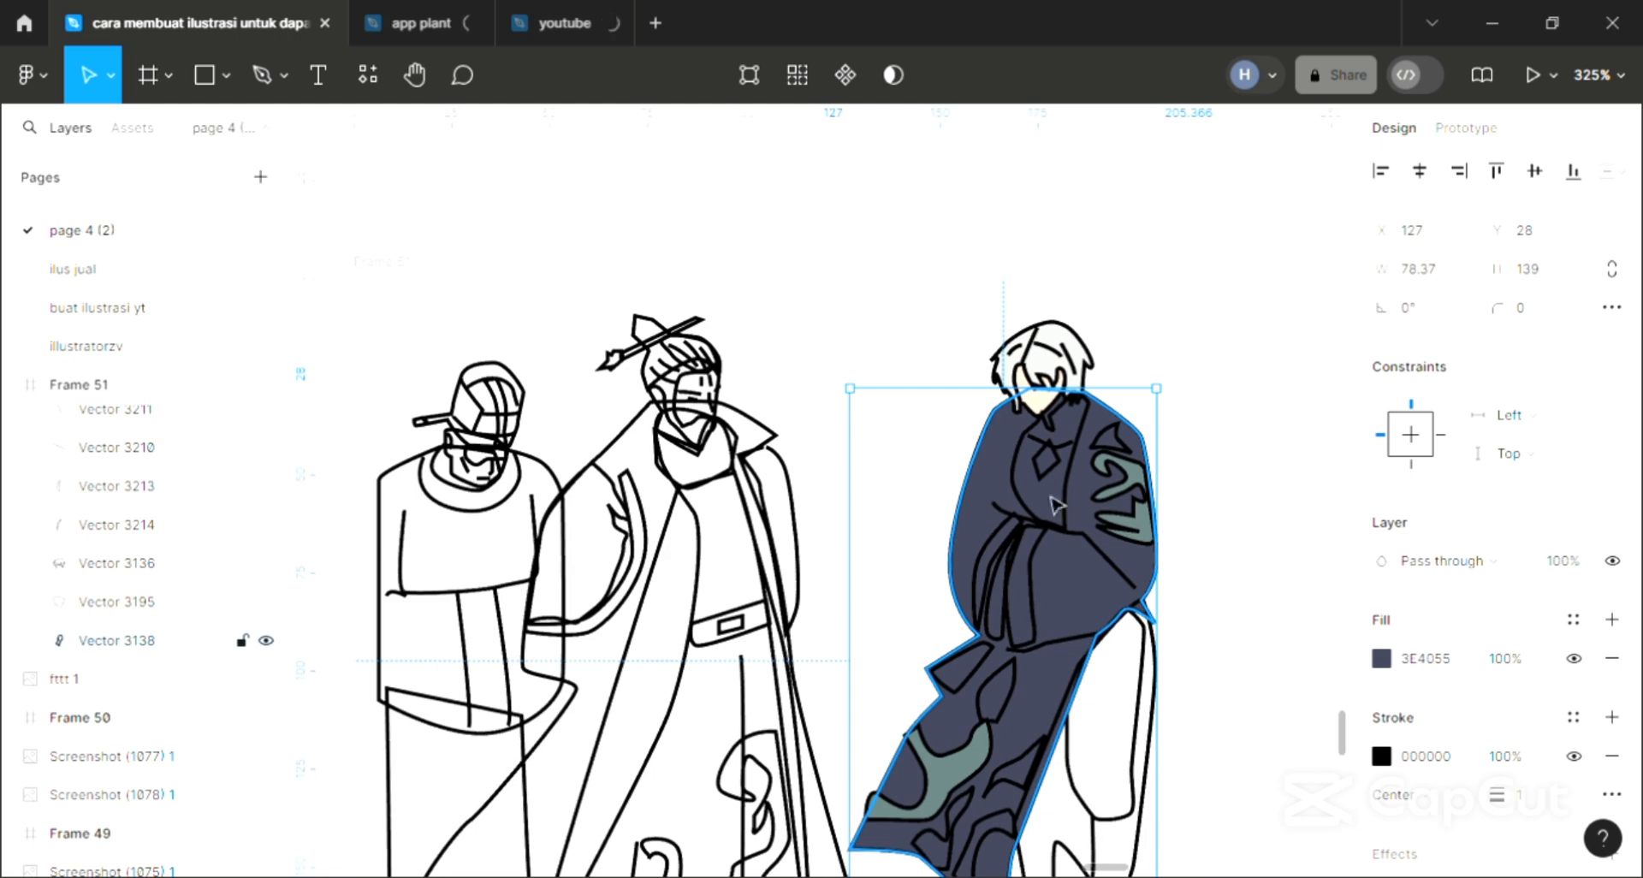
- Fill the small accent above the sleeve pattern and the right sash strip below the arms with the teal 617A79
left_click(1104, 441)
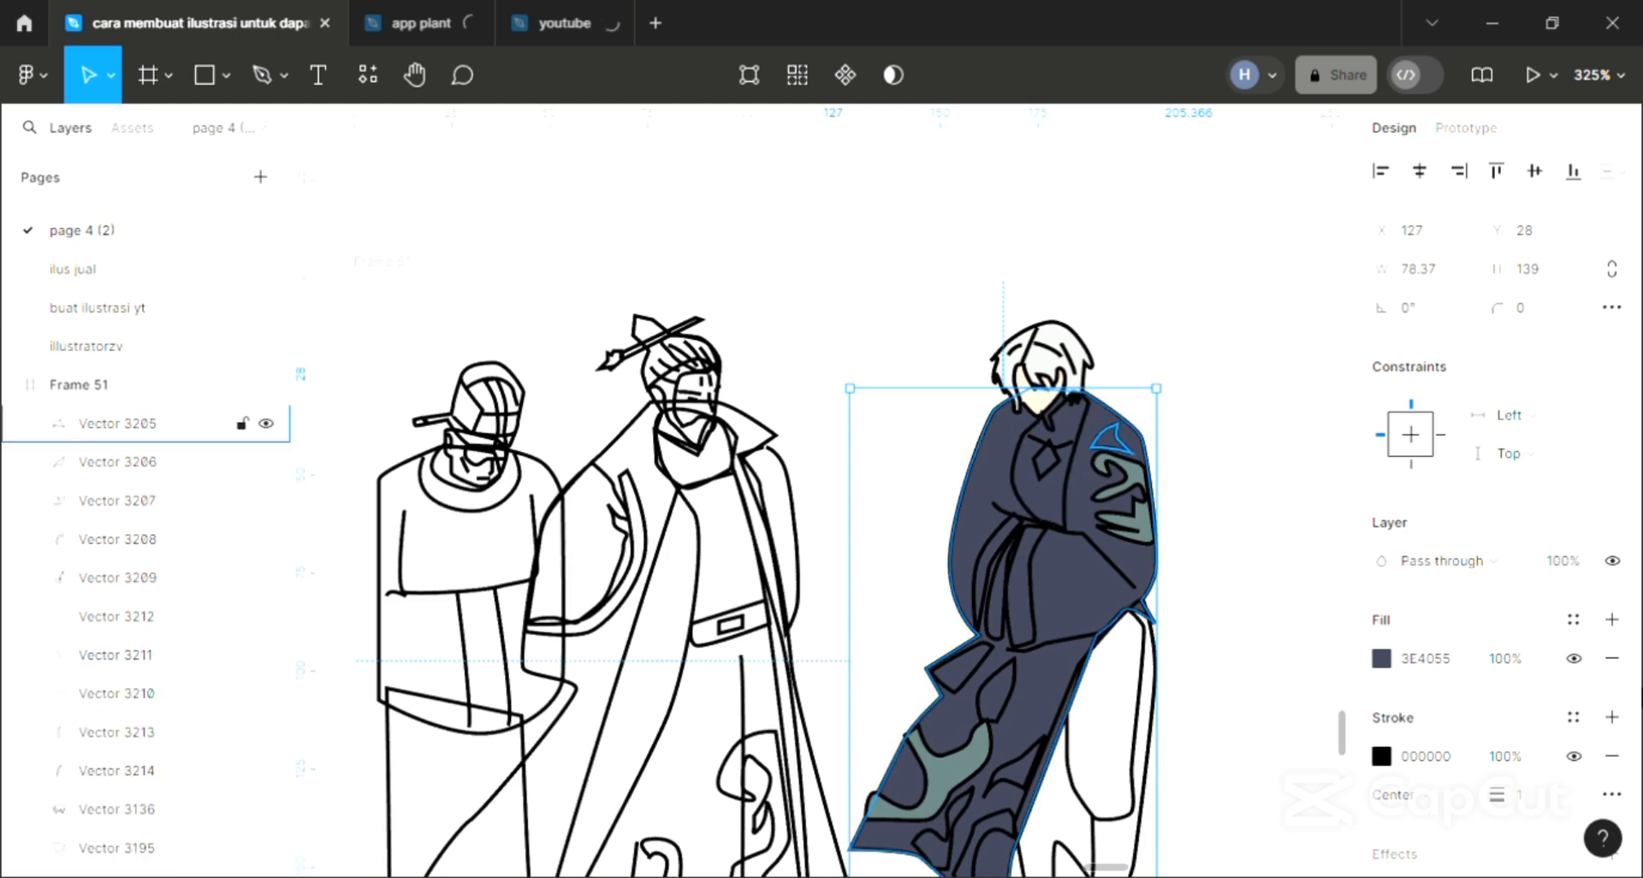
left_click(1611, 619)
key("i")
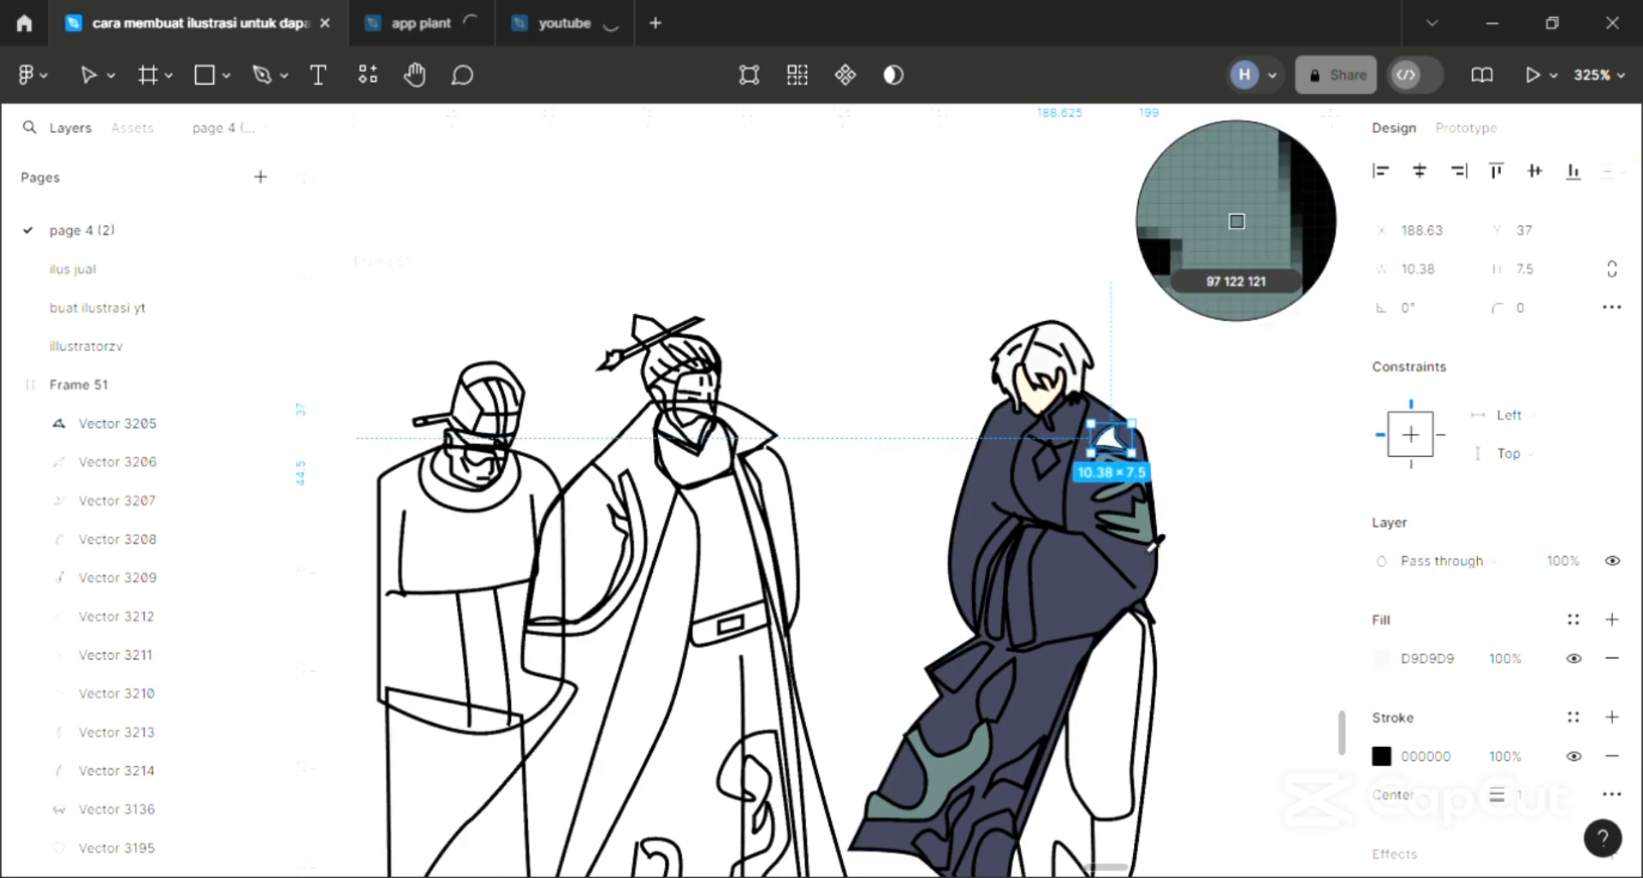
left_click(1152, 542)
left_click(1027, 587)
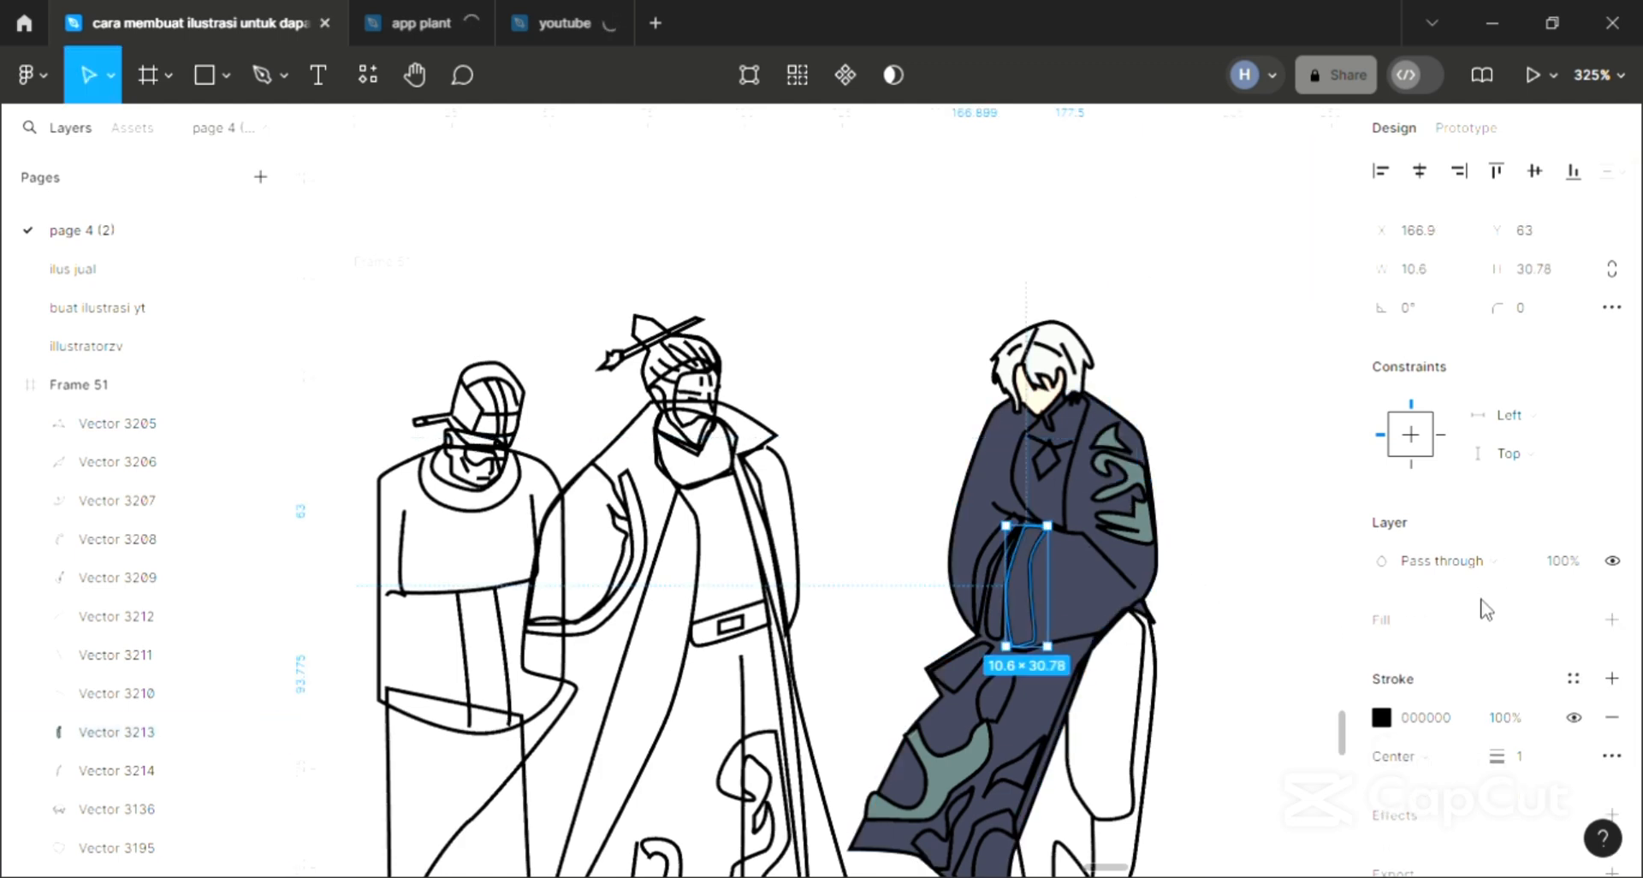
left_click(1612, 619)
key("i")
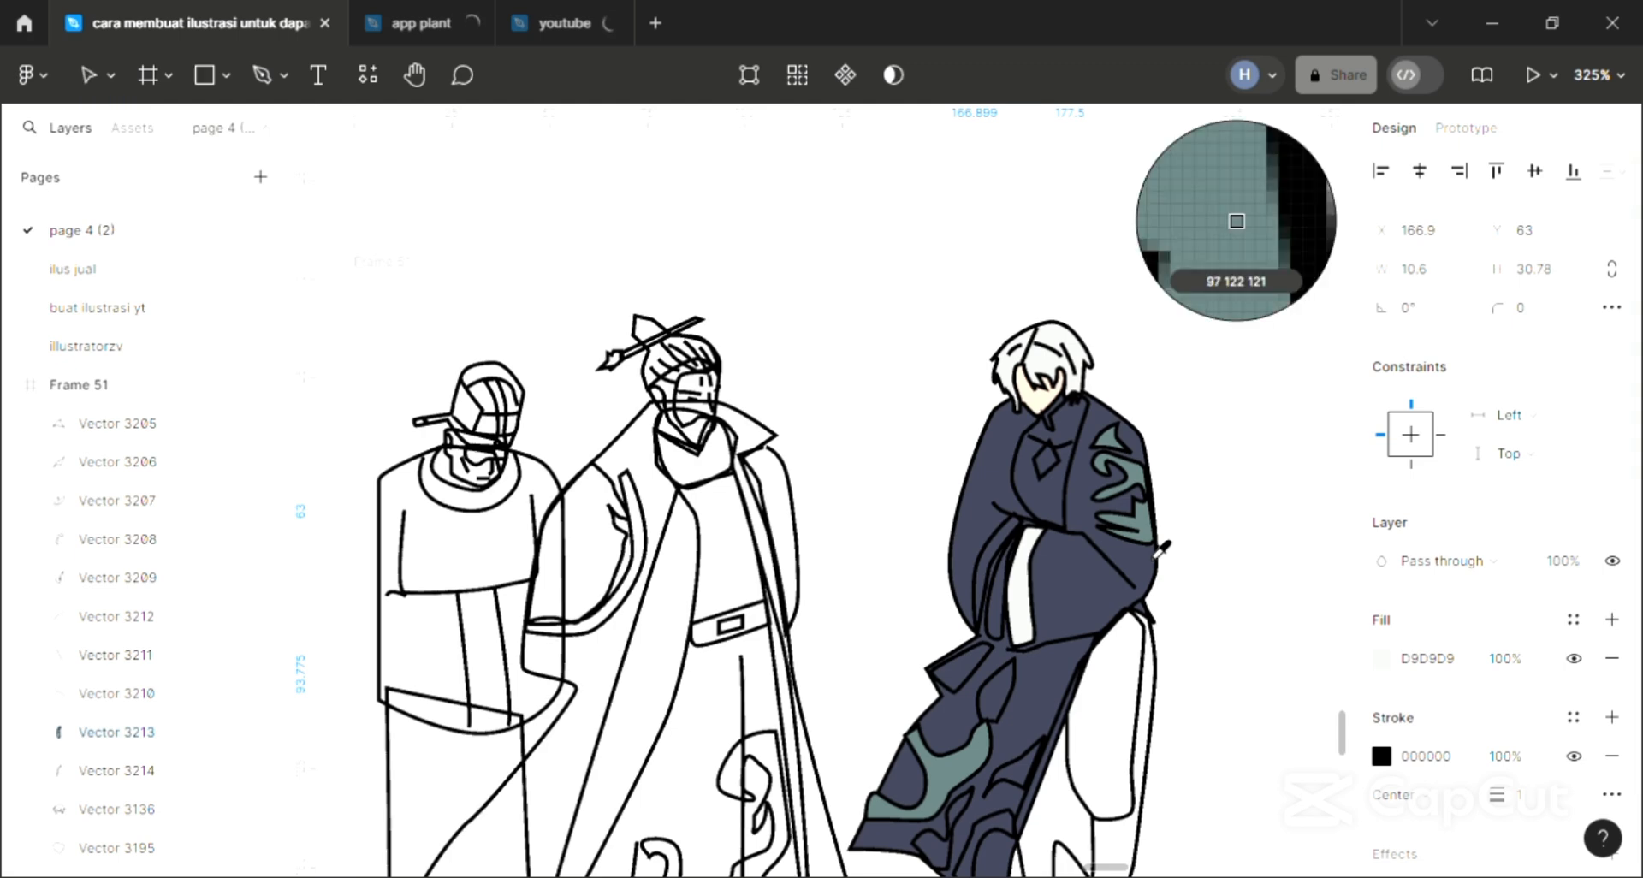
left_click(1155, 548)
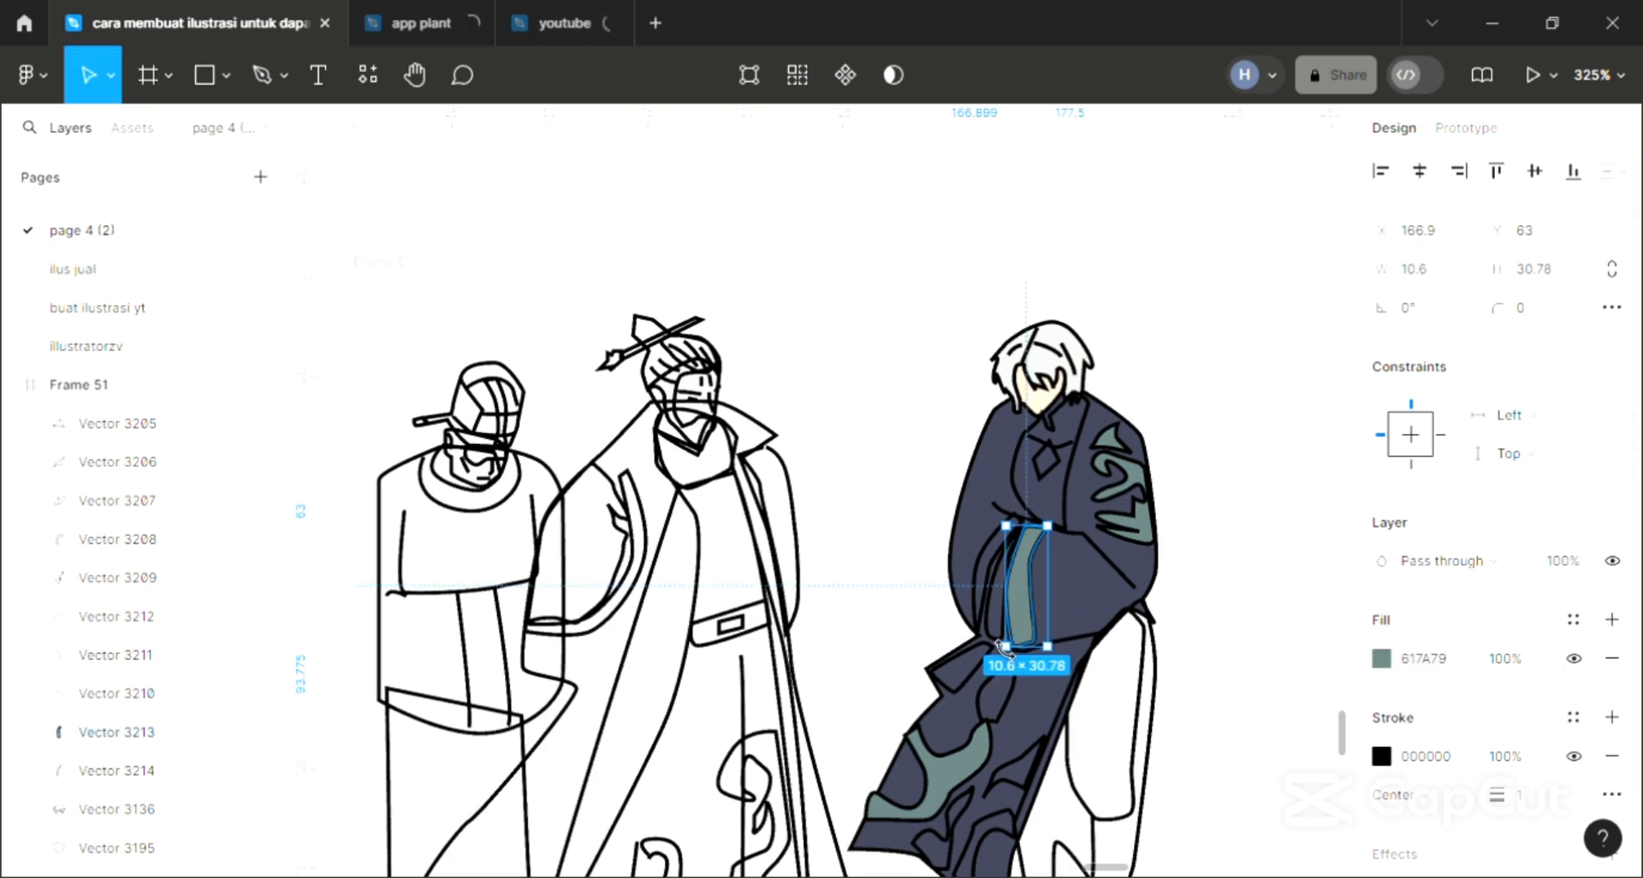
- Fill the narrow shape between the sash strips below the rightmost figure's arms with dark grey 222222
left_click(998, 591)
left_click(1611, 619)
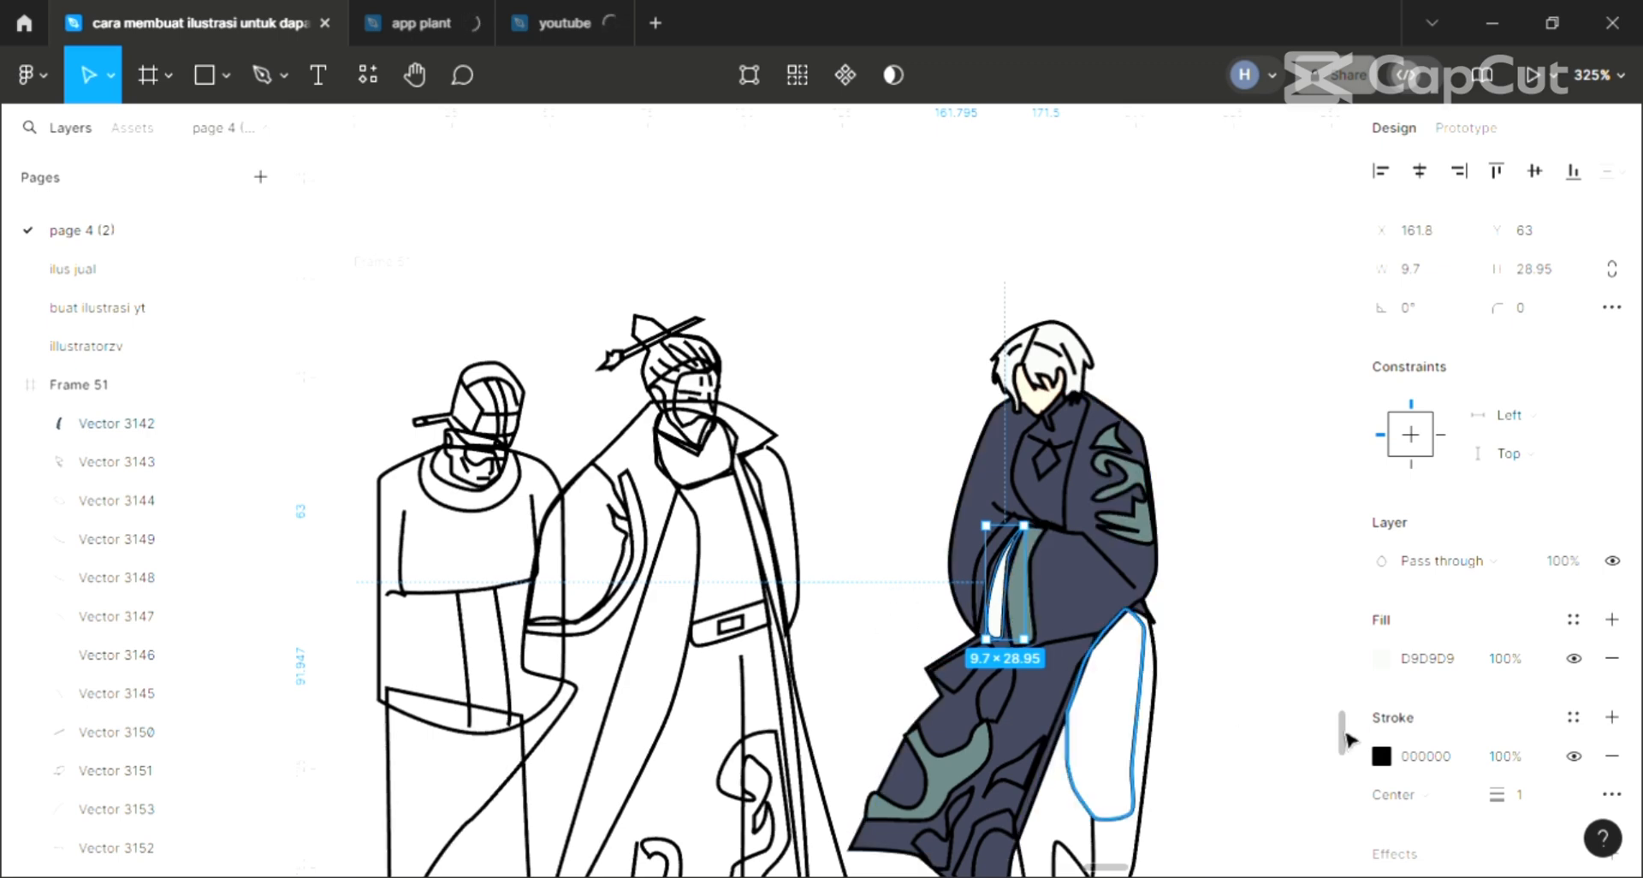
left_click(1420, 659)
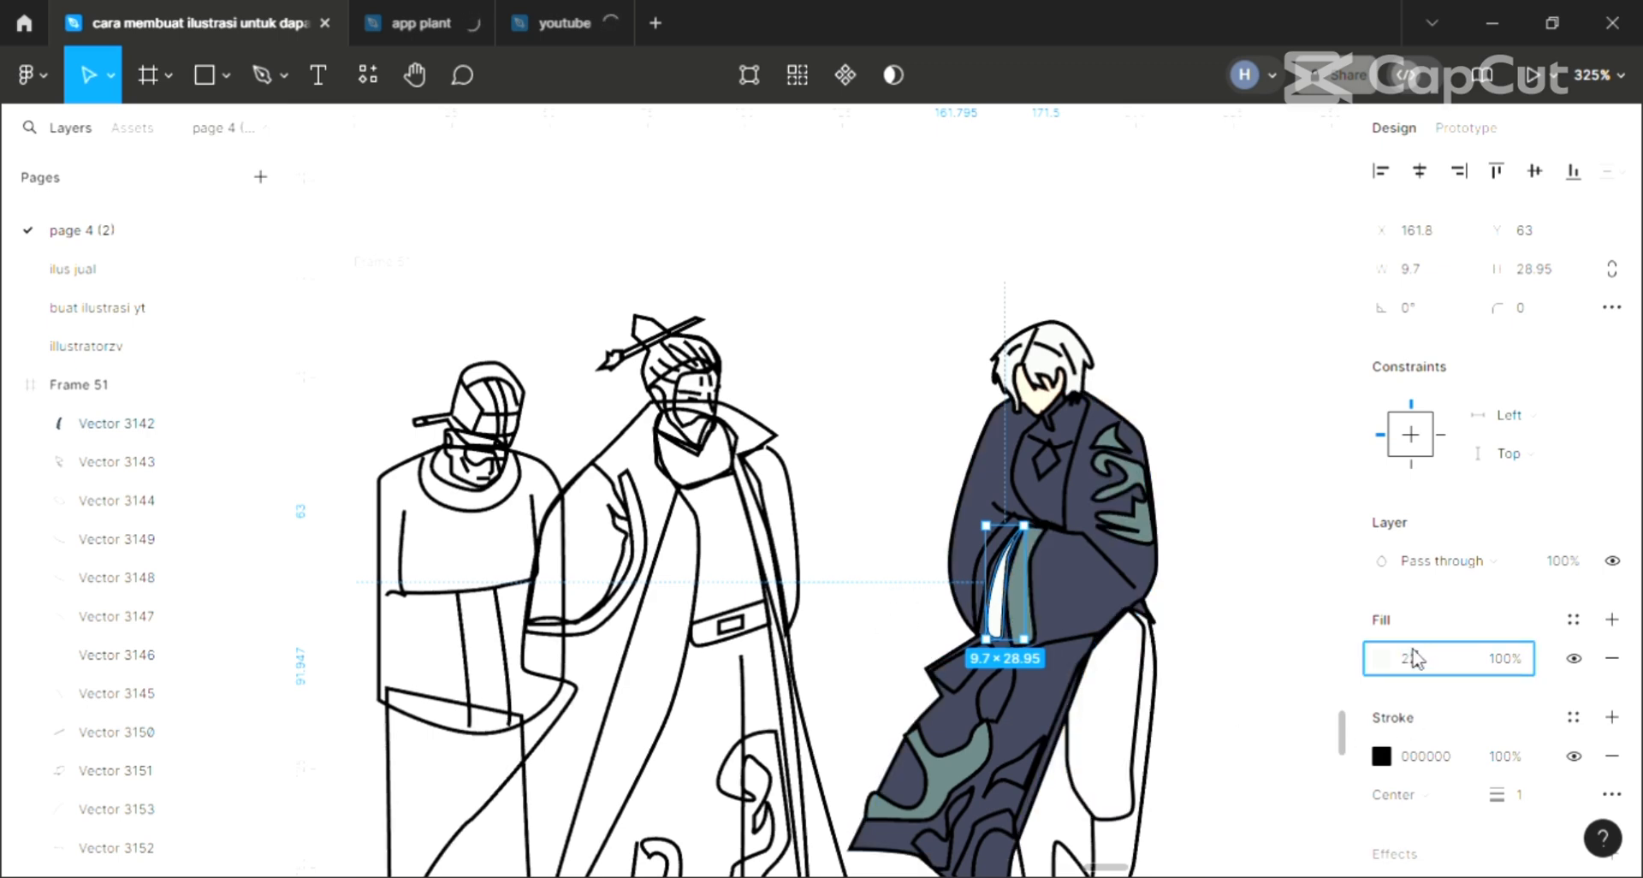
type("22")
key("Return")
key("Escape")
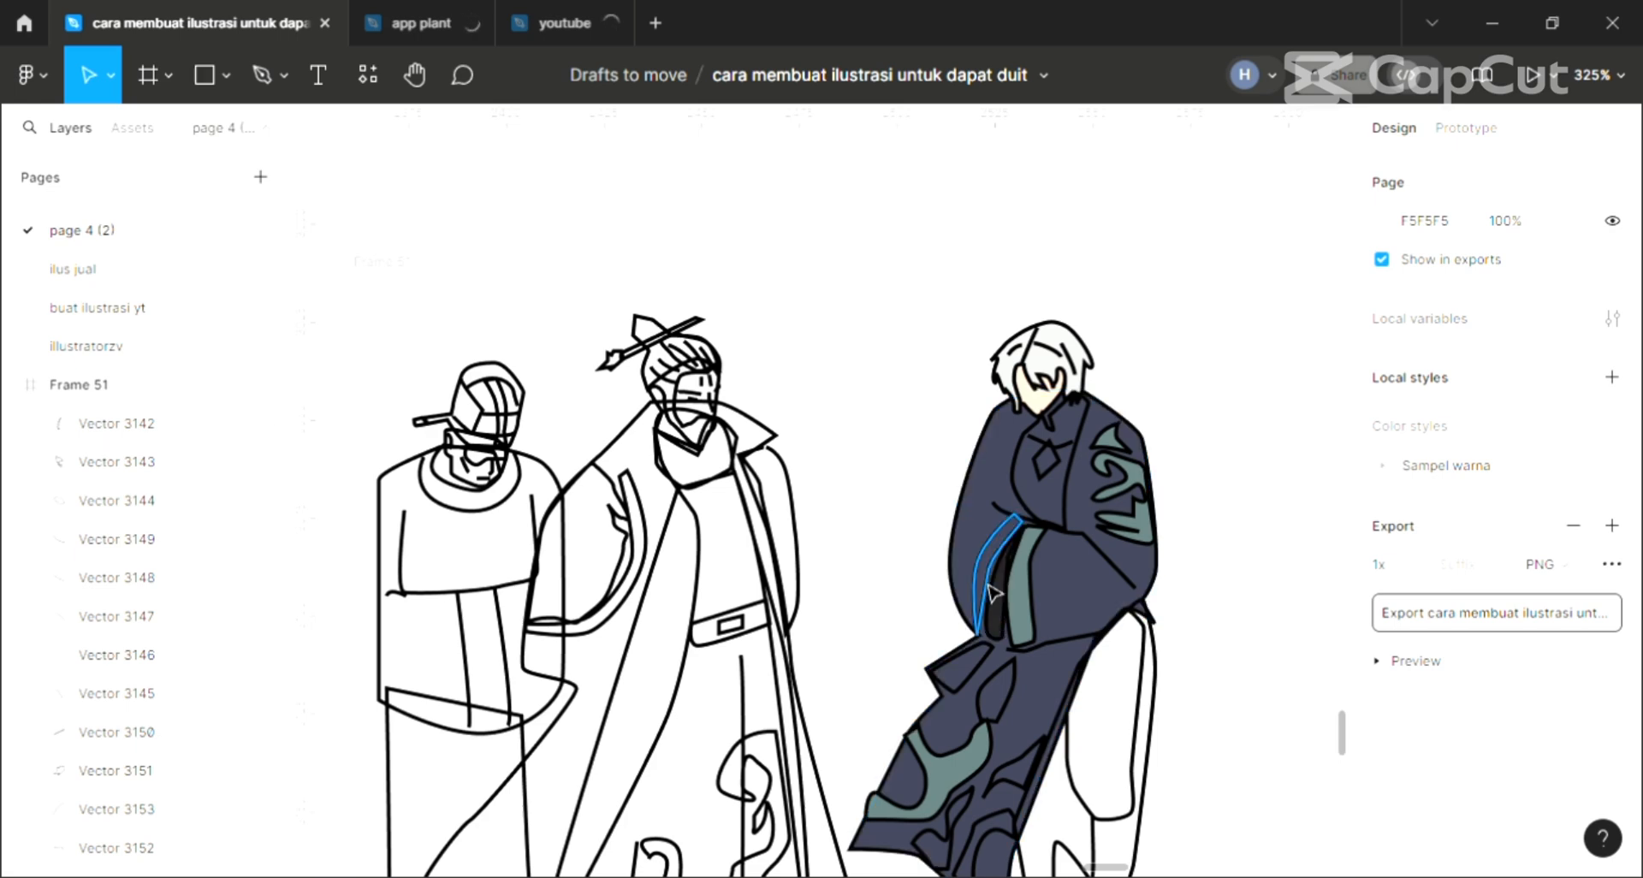
- Fill the left curved sash strip below the rightmost figure's arms with the teal sampled from the neighbouring strip
left_click(989, 557)
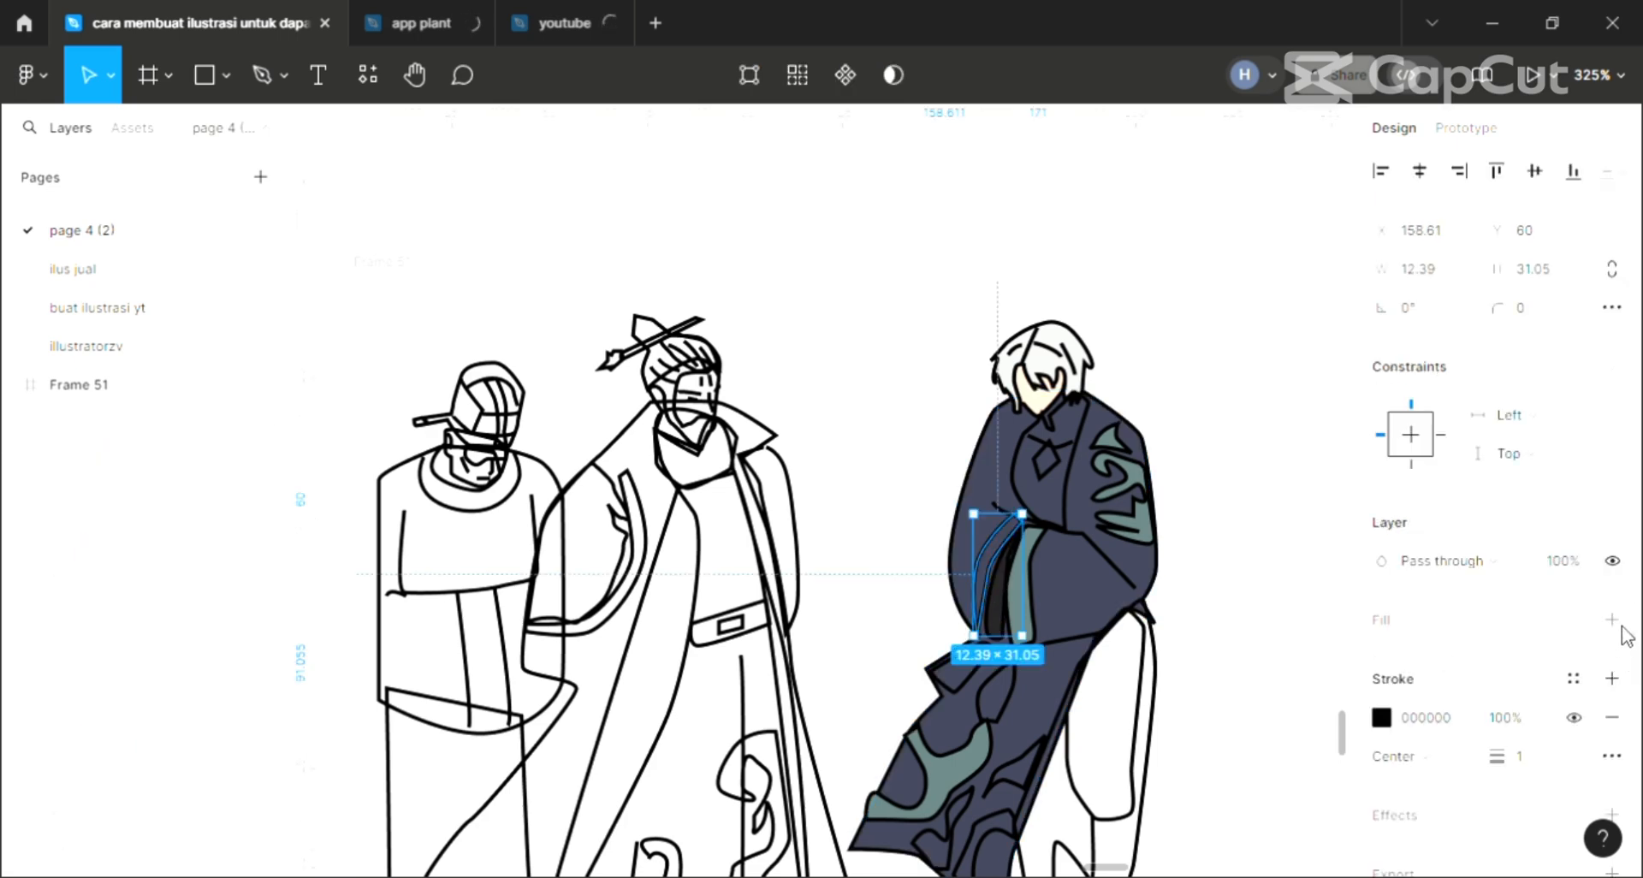
left_click(1612, 619)
key("i")
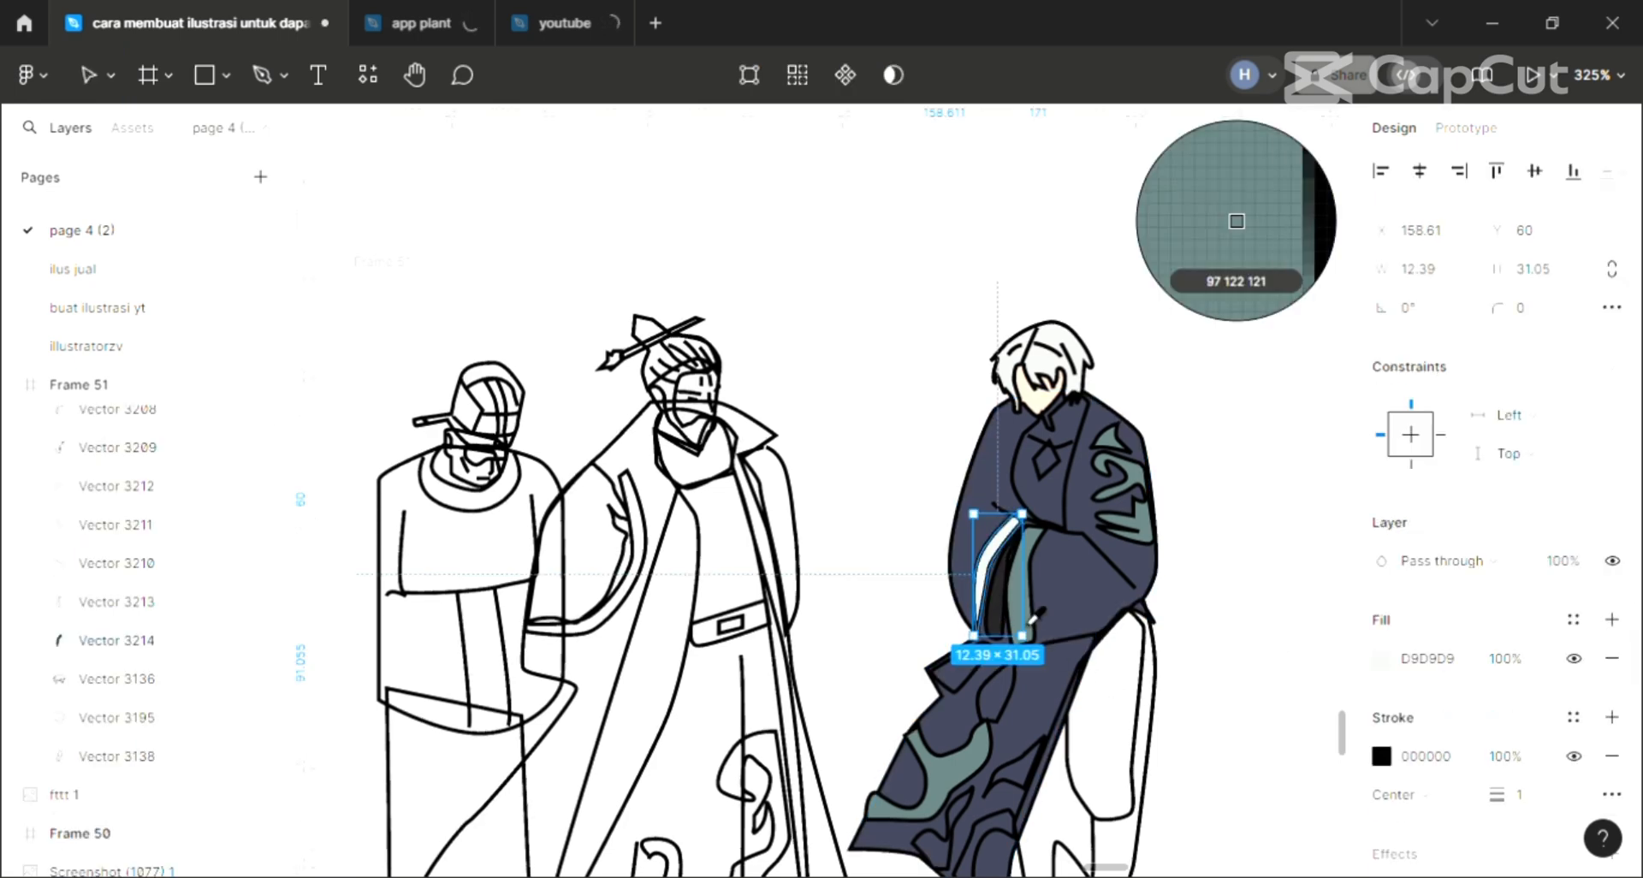
left_click(1046, 499)
left_click(1046, 499)
- Fill the diamond ornament on the rightmost figure's chest with the skin tone FCDBC9 sampled from the face
left_click(1046, 460)
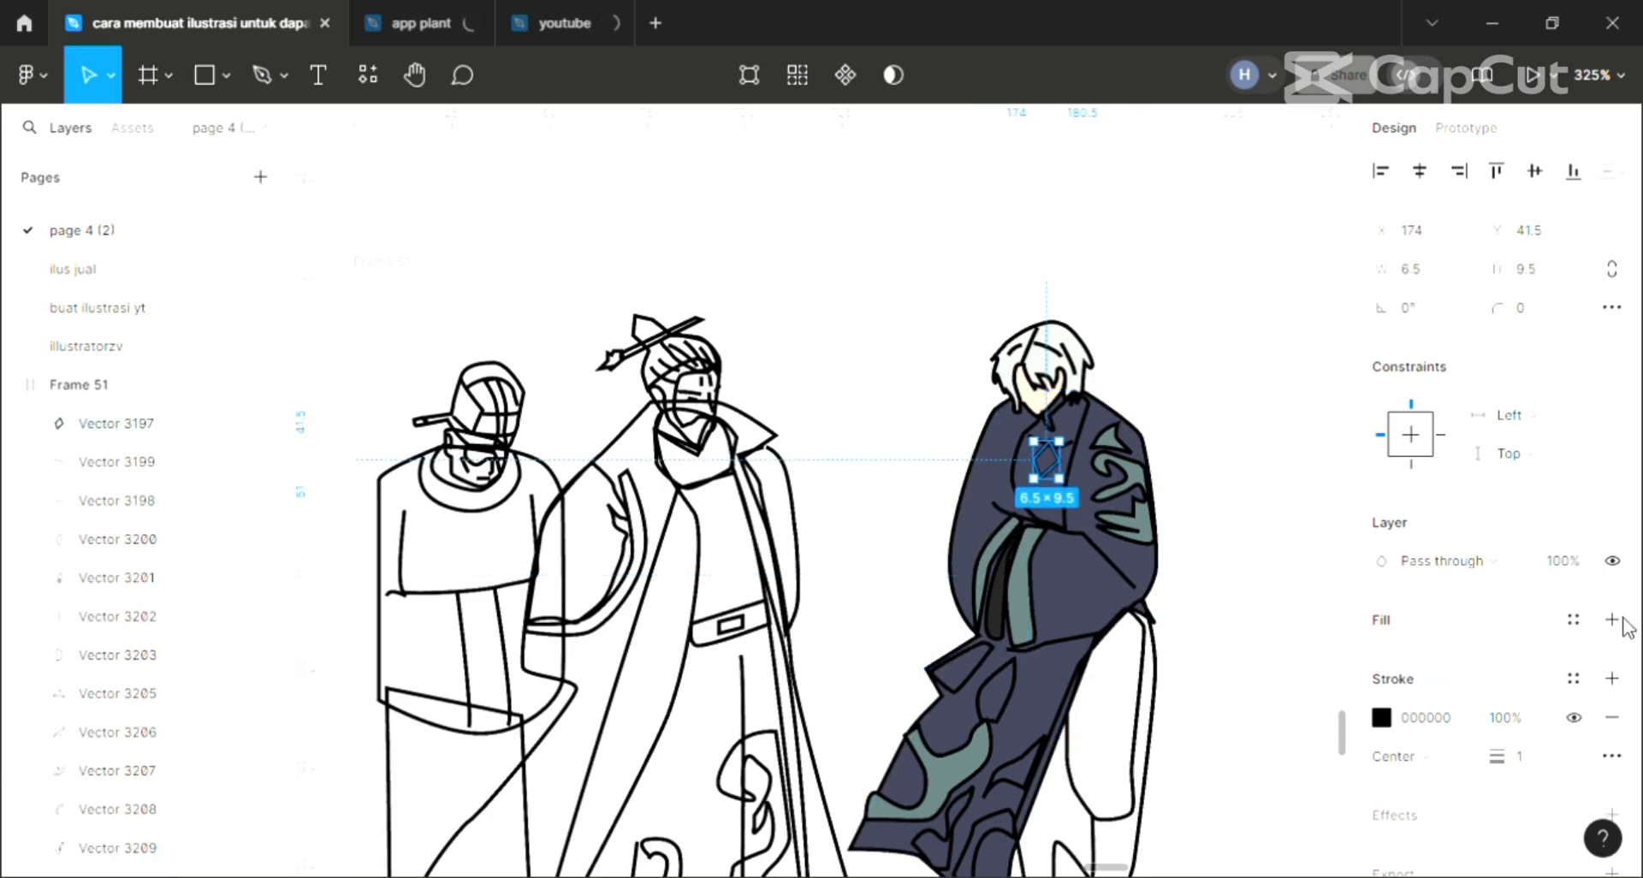
left_click(1612, 619)
key("i")
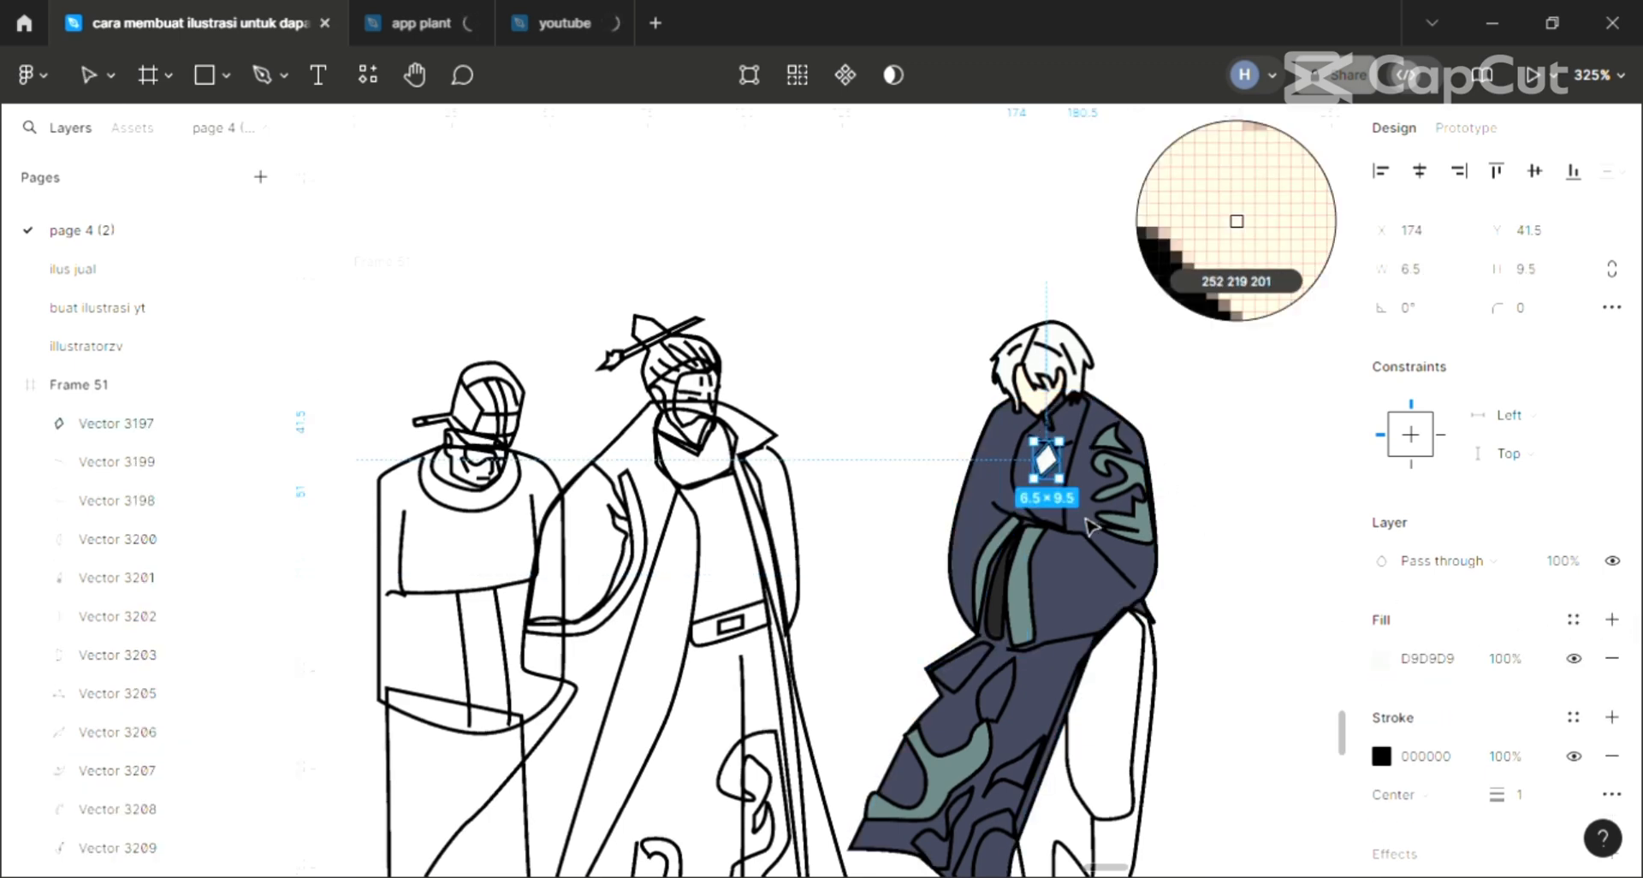
left_click(1039, 398)
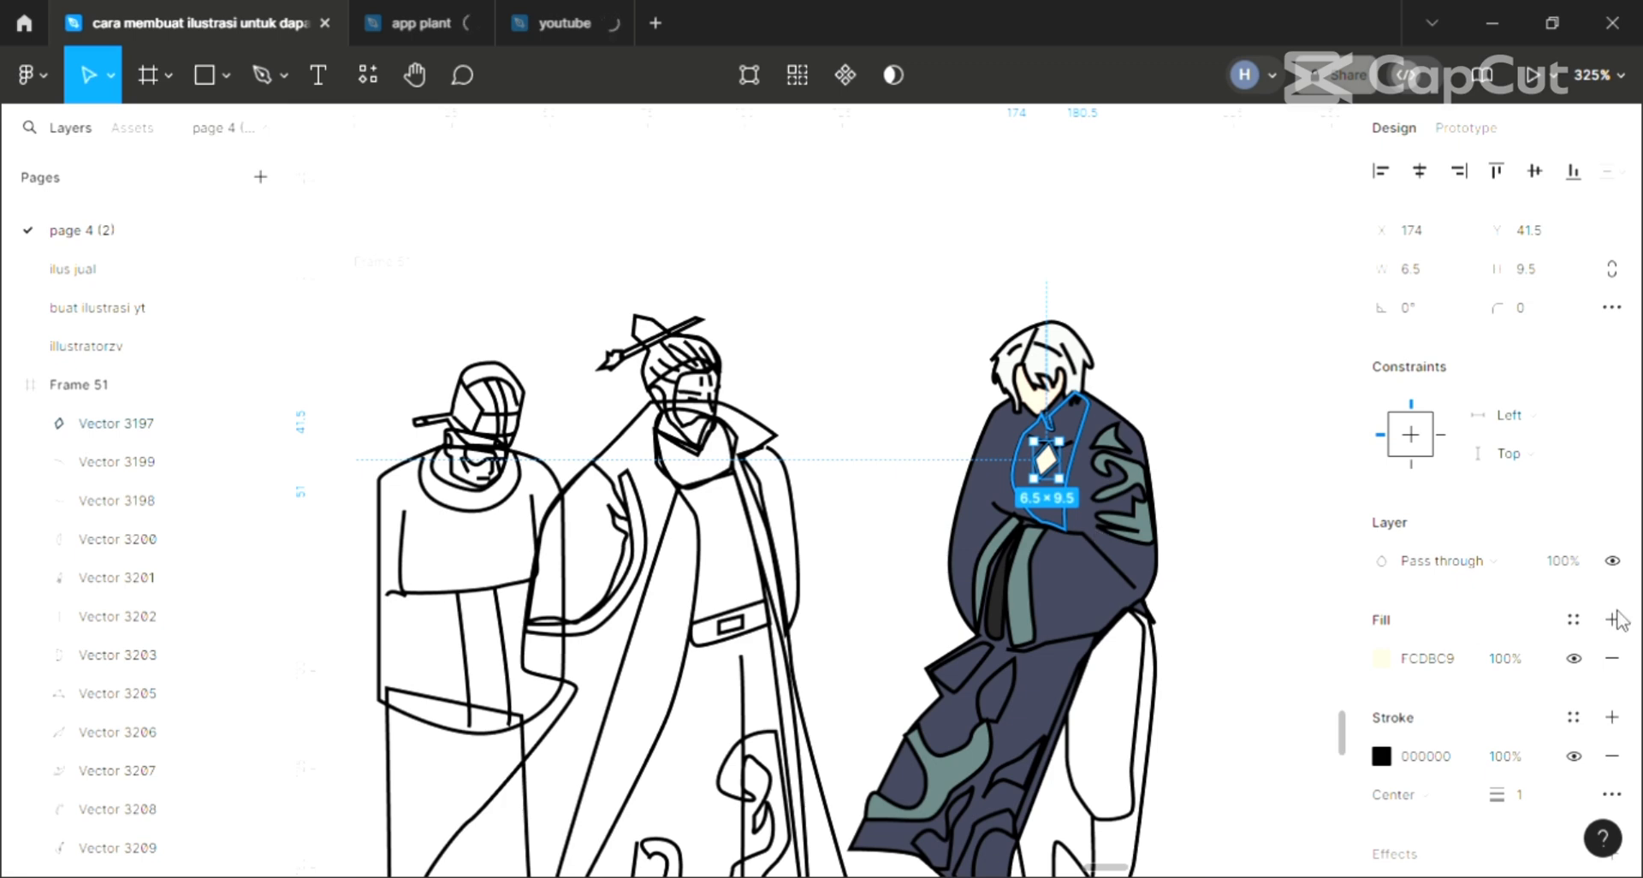
- Fill the rightmost figure's chest panel with dark grey 222222 and layer it behind the diamond but in front of the robe
left_click(1039, 454)
left_click(1612, 619)
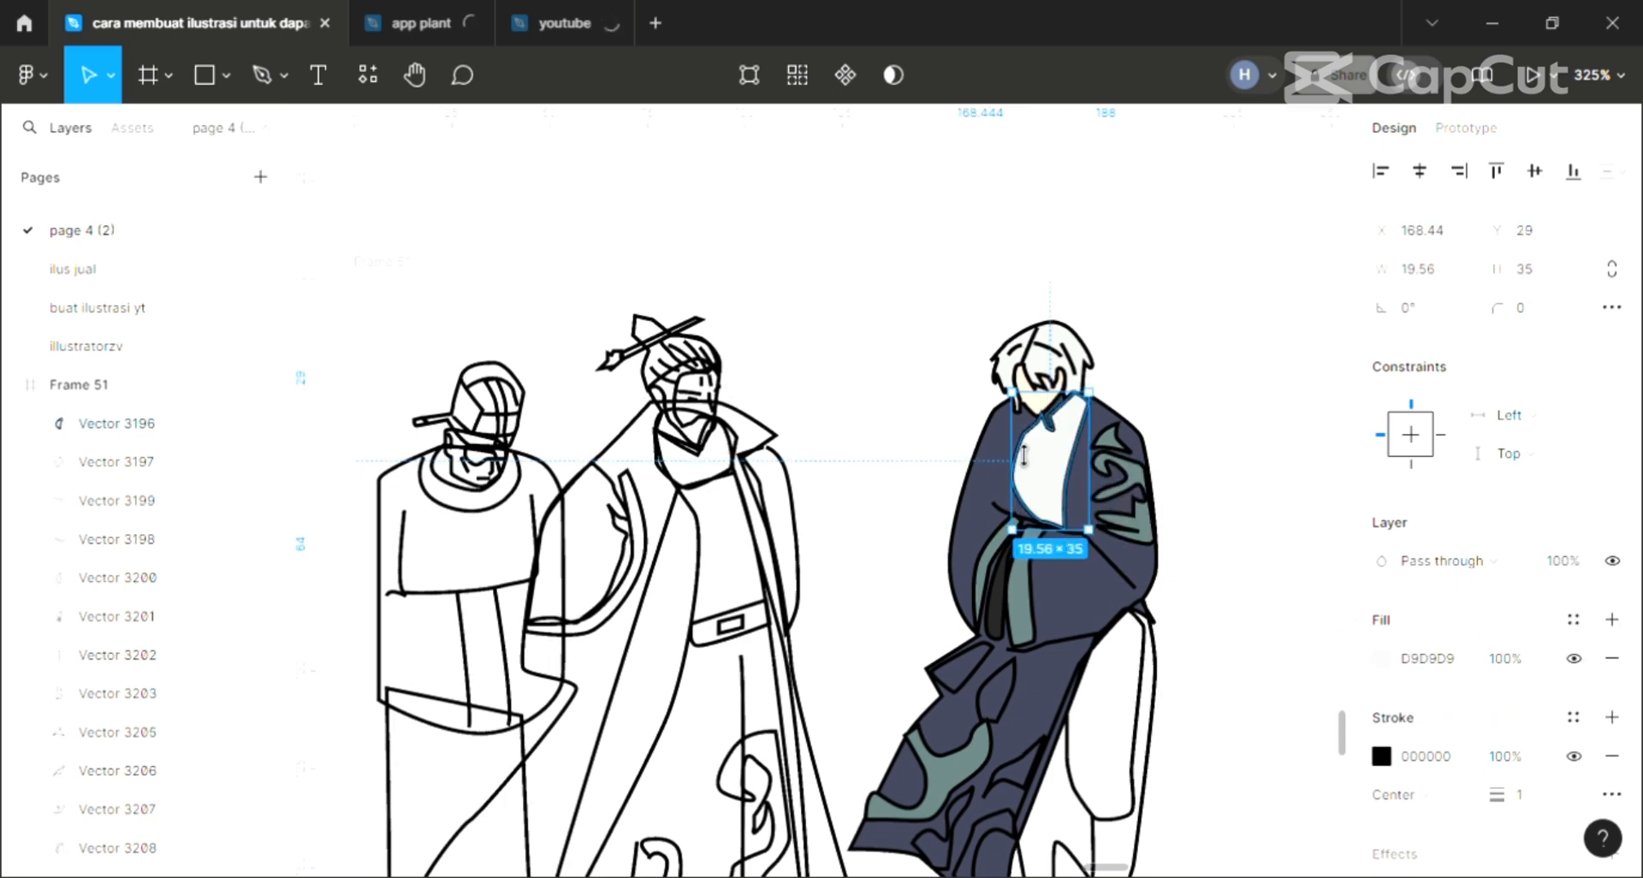
key("i")
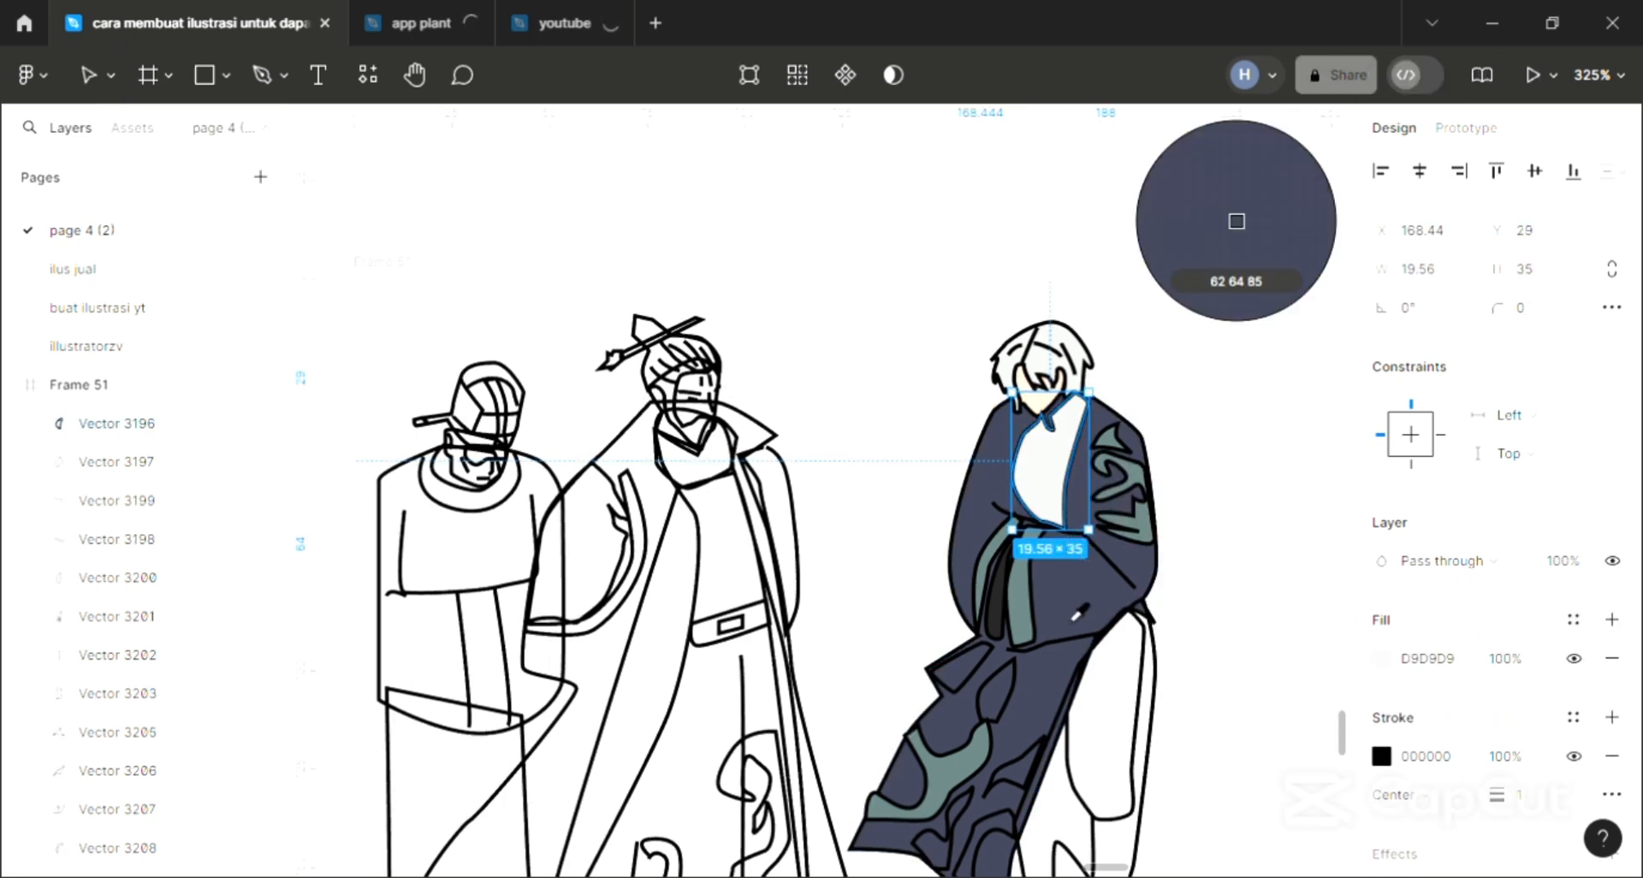
left_click(1002, 622)
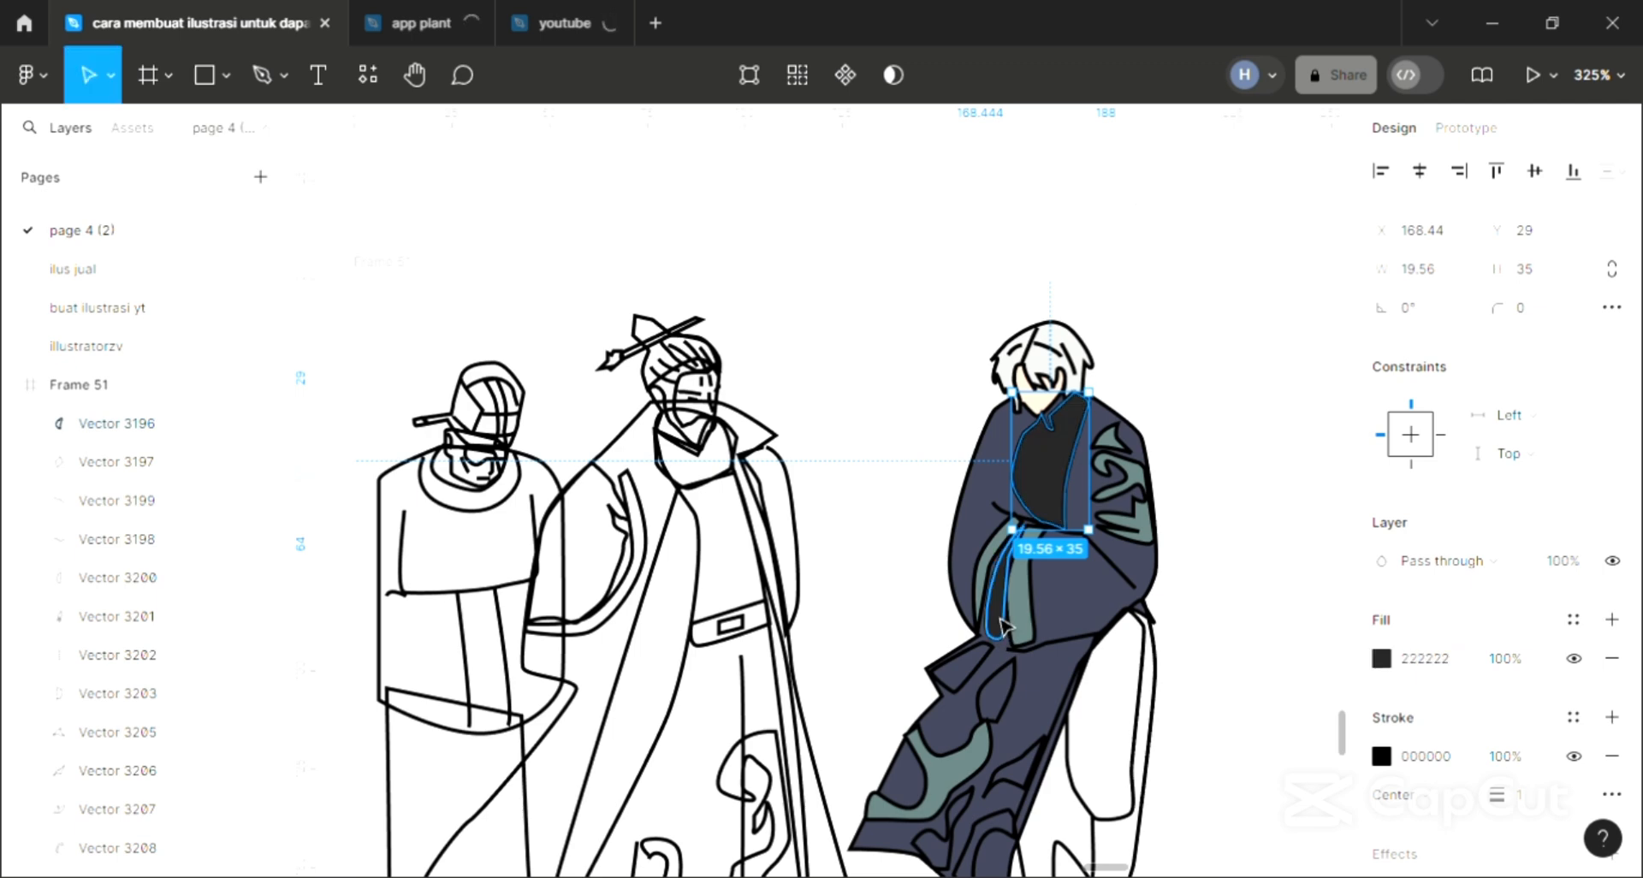
key("ctrl+shift+[")
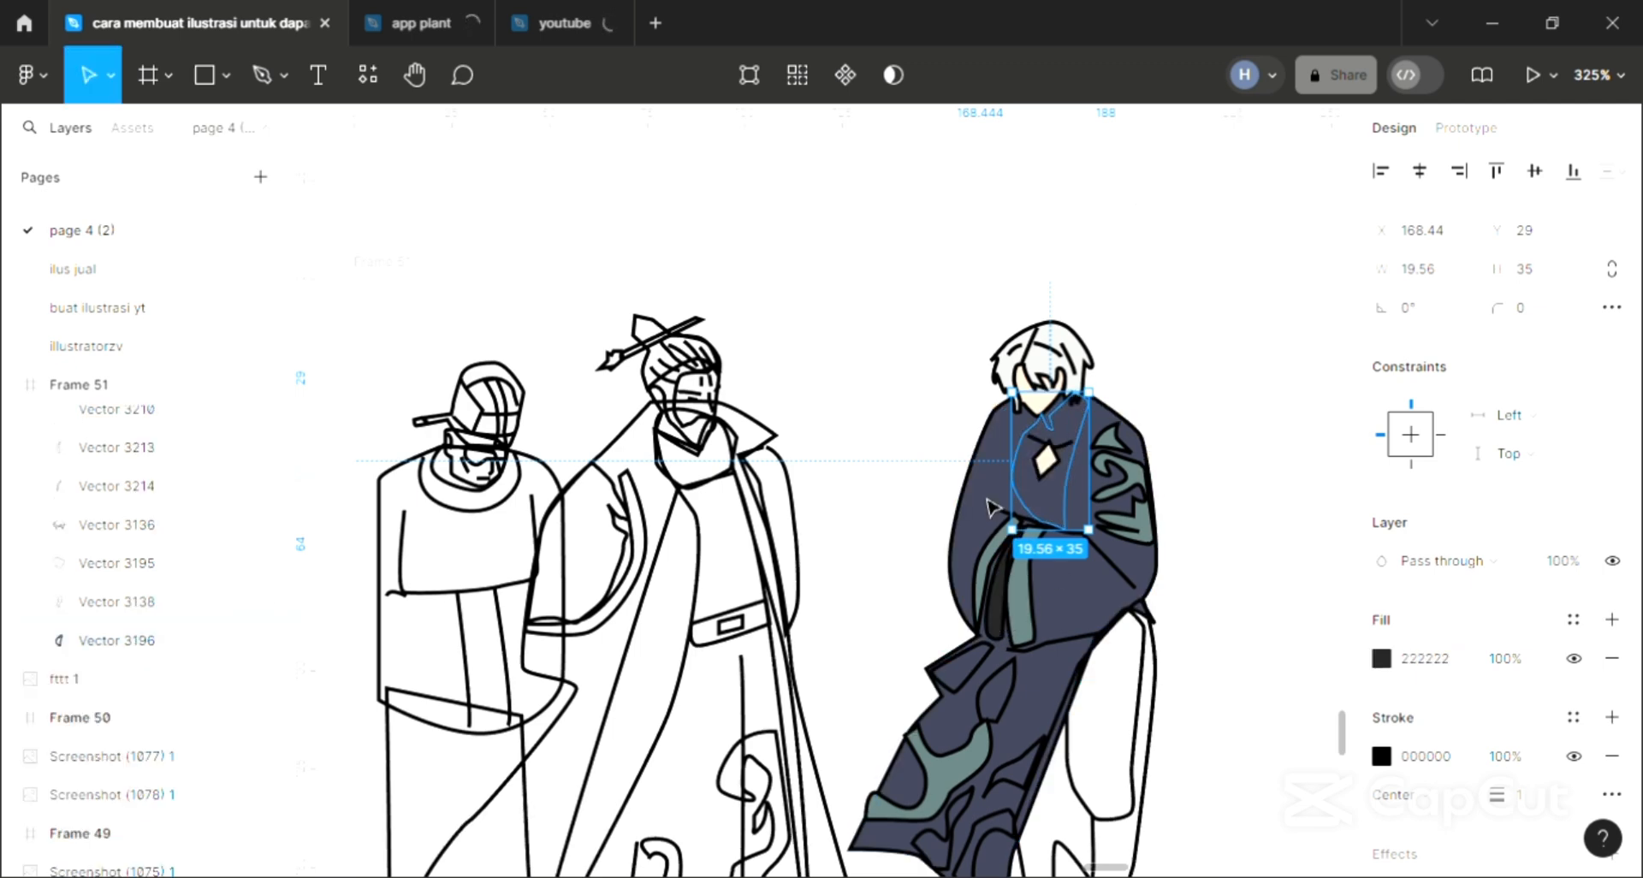
left_click(991, 506)
key("ctrl+shift+[")
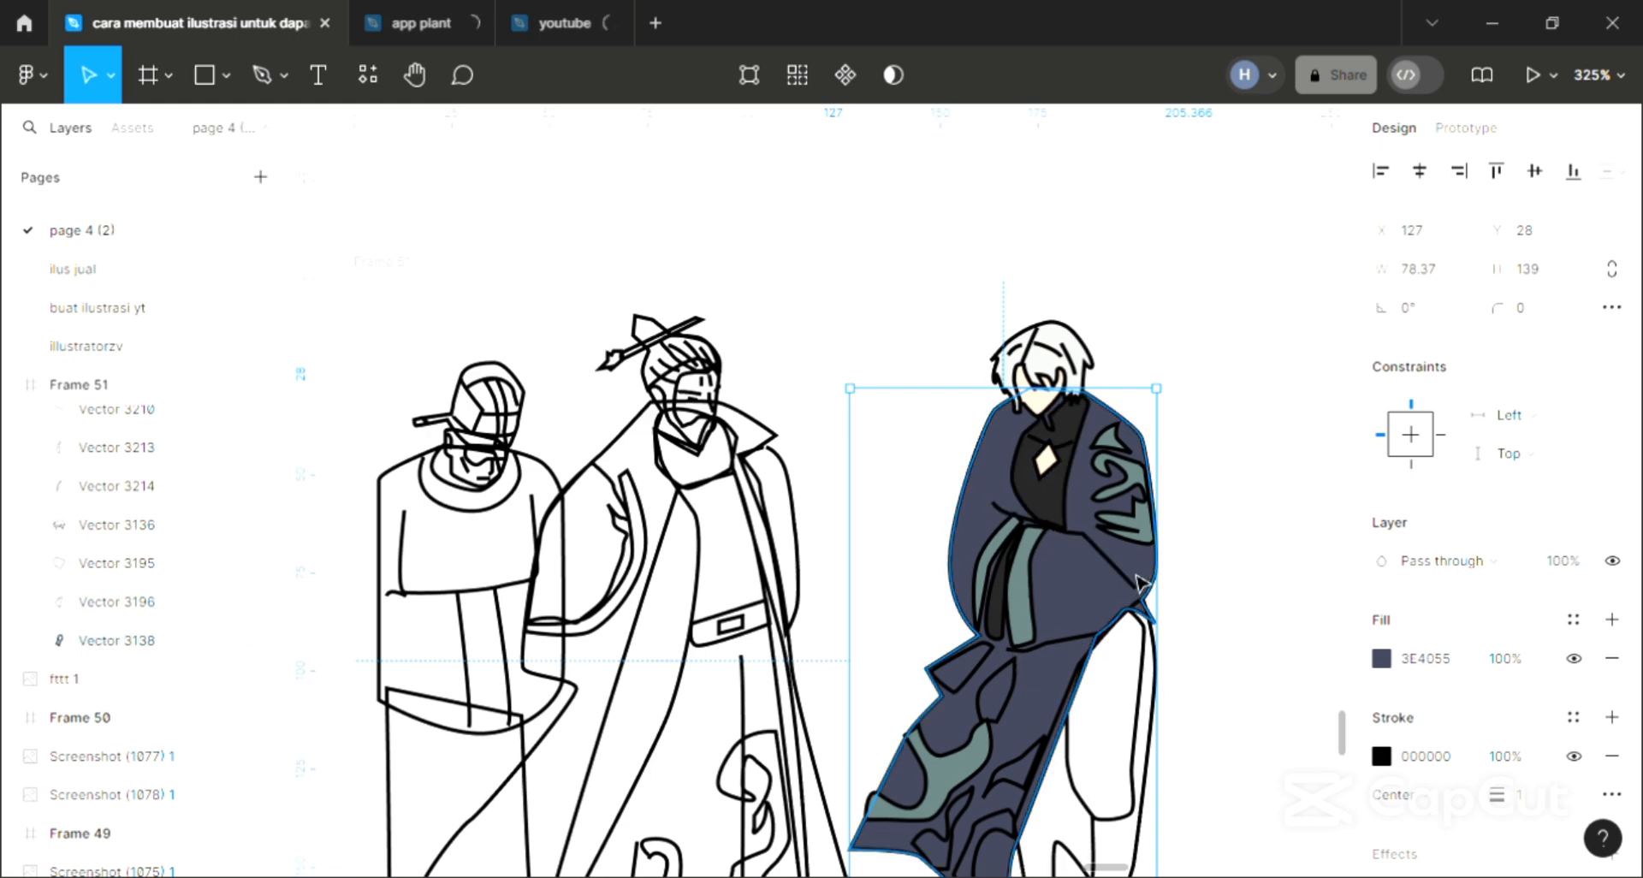
- Add a fill to the leaf-shaped ornament on the upper skirt of the rightmost figure's robe
left_click(1113, 648)
scroll(1113, 656, "down", 1)
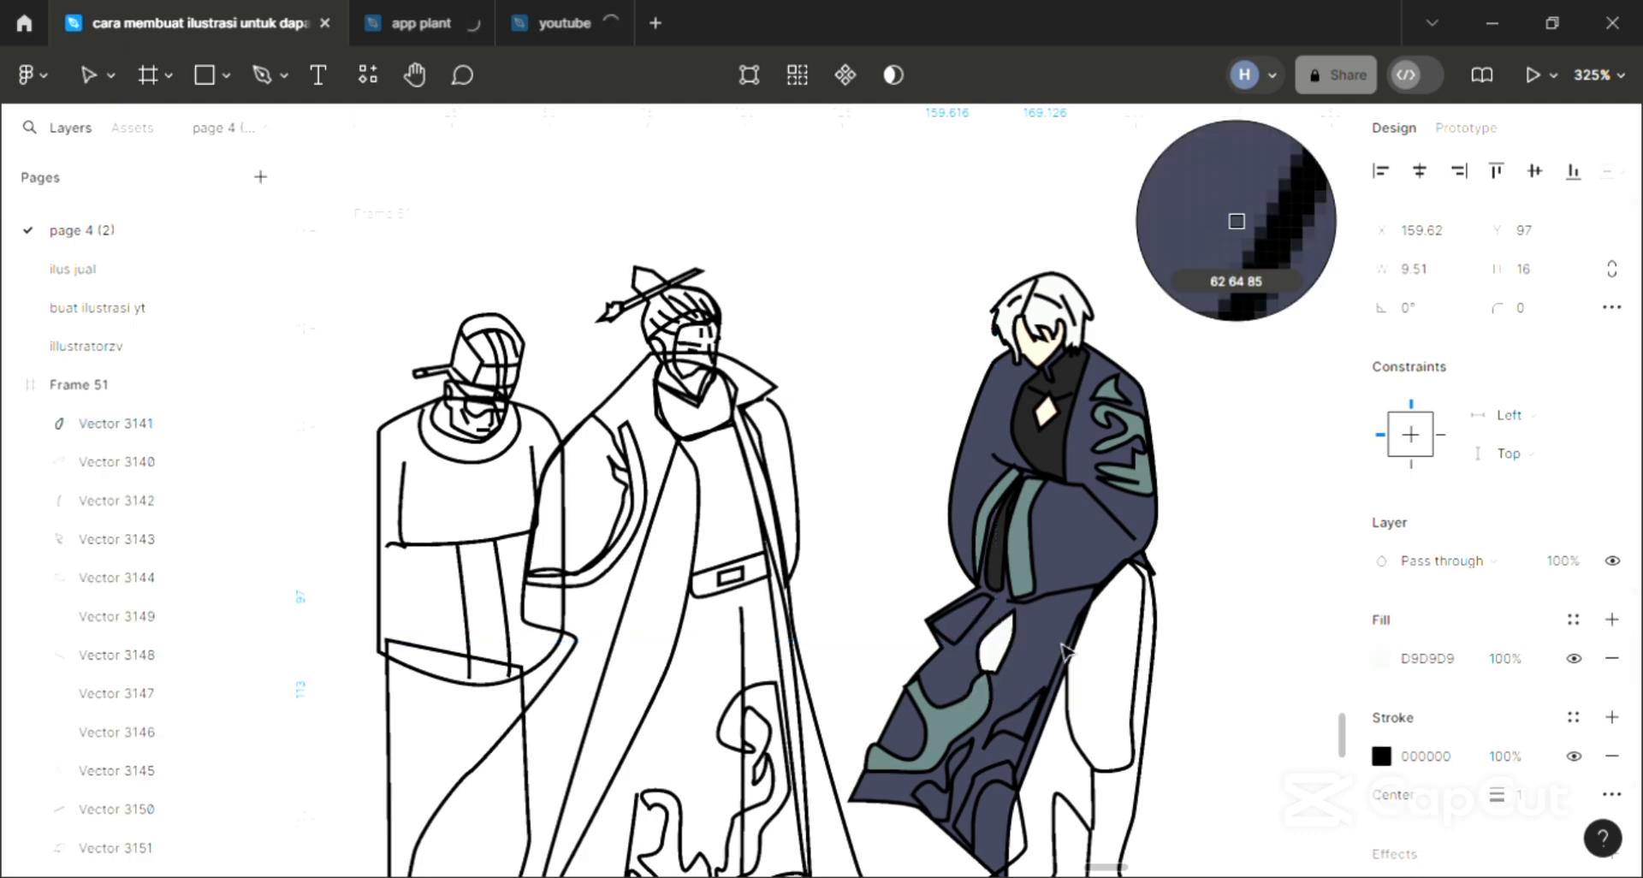
left_click(984, 679)
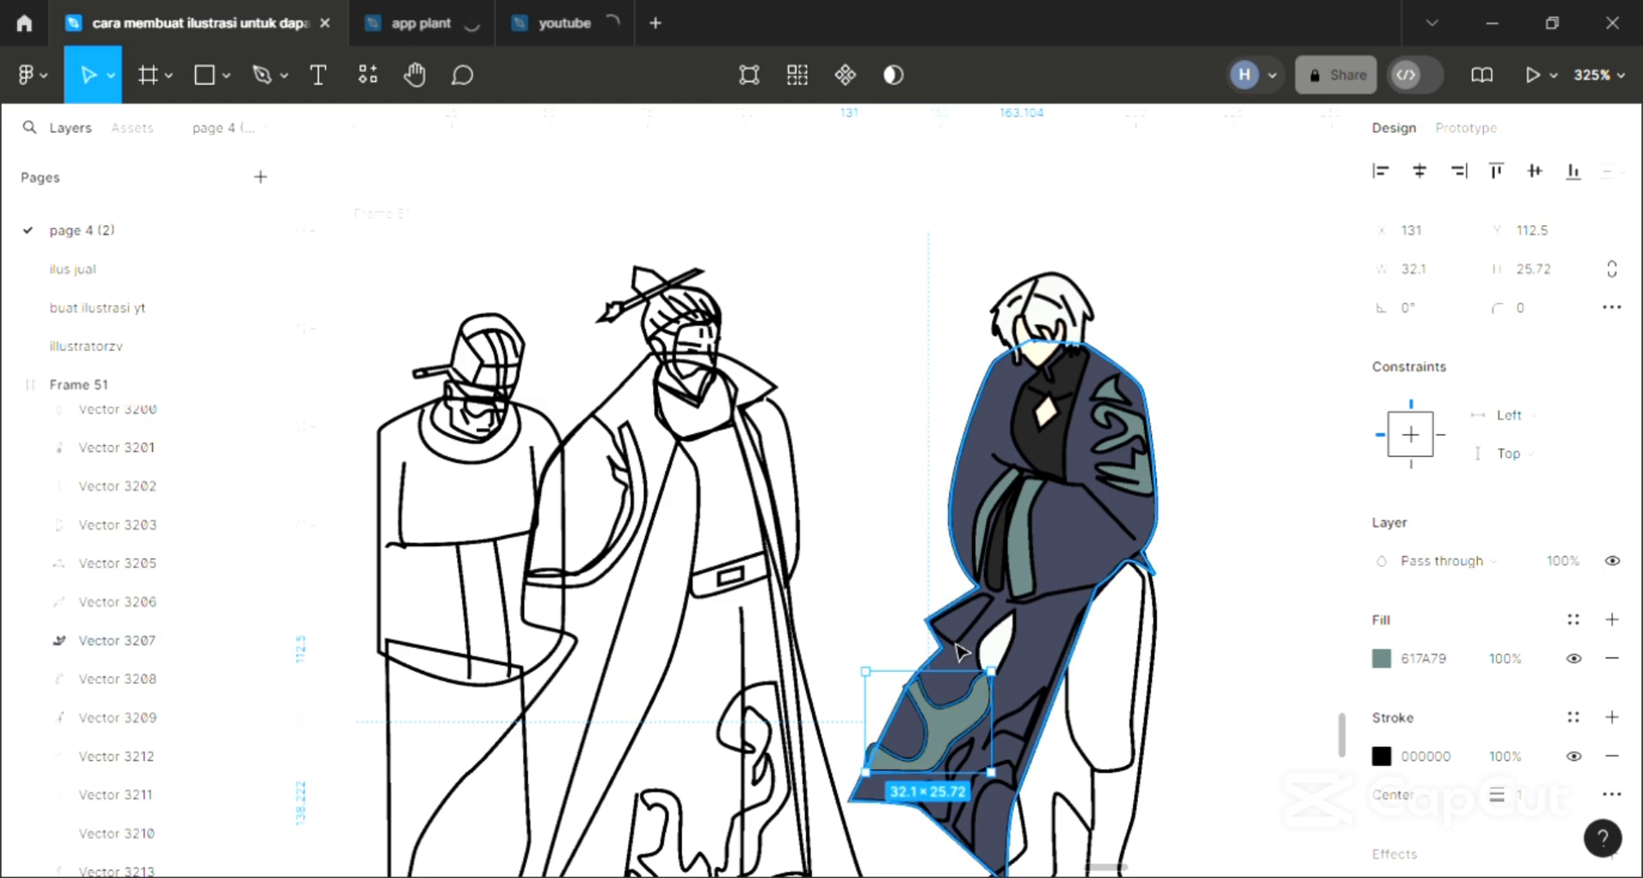
- Fill the four-sided ornament at the upper outer edge of the rightmost figure's skirt with the teal 617A79 sampled from the robe's pattern
left_click(958, 644)
left_click(960, 640)
left_click(1610, 620)
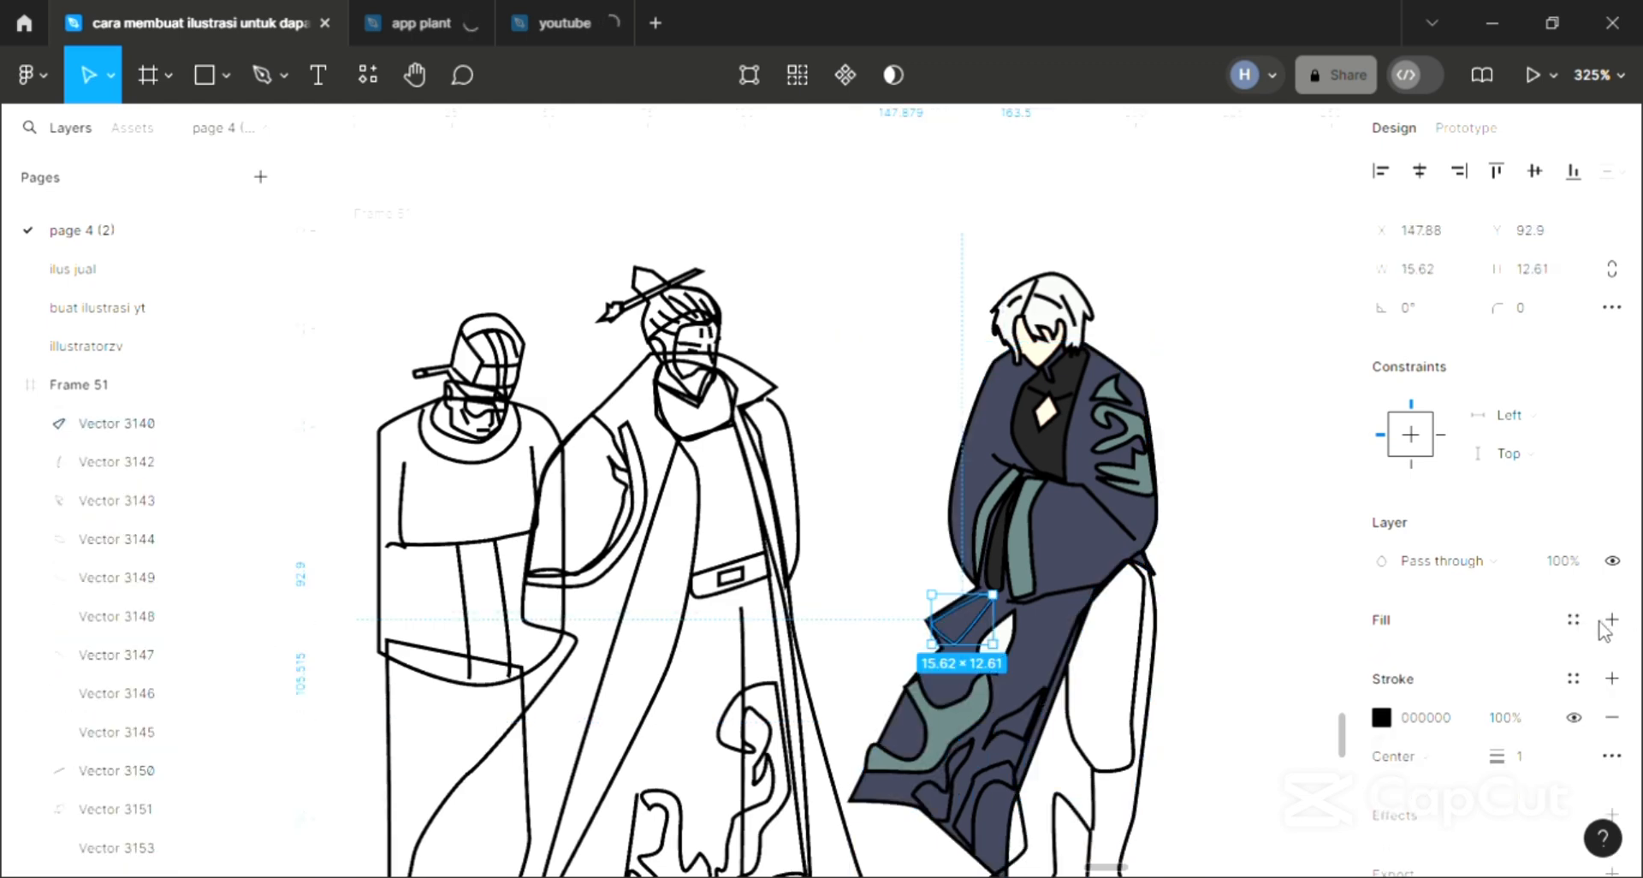
key("i")
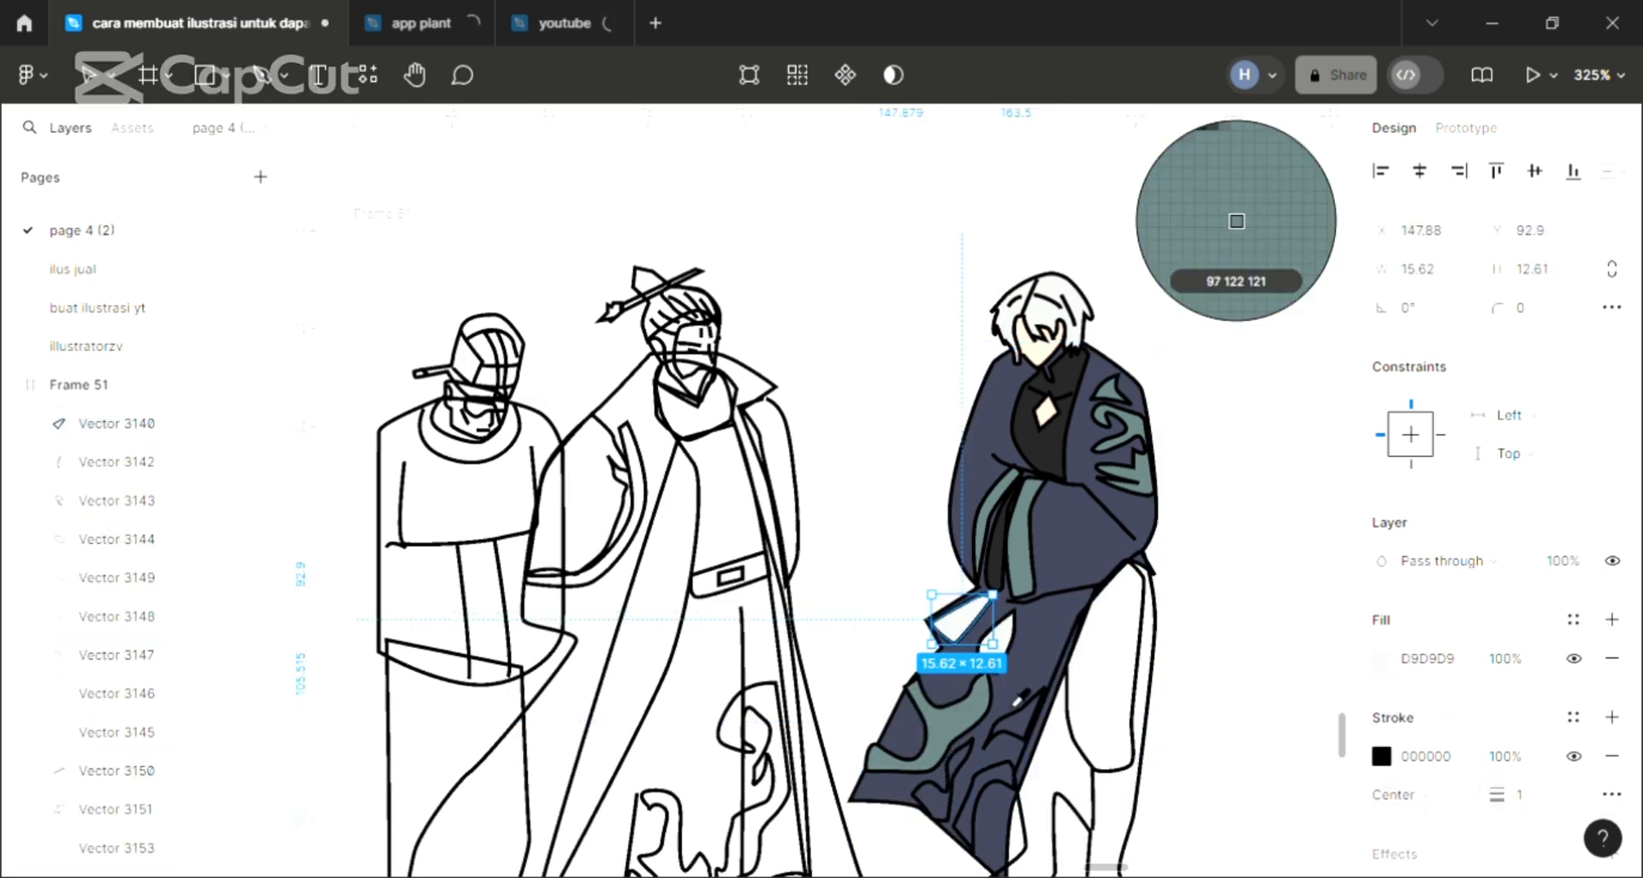
left_click(1017, 650)
- Fill the leaf-shaped ornament and the pointed ornament below it on the rightmost figure's skirt with the sampled teal 617A79
left_click(999, 647)
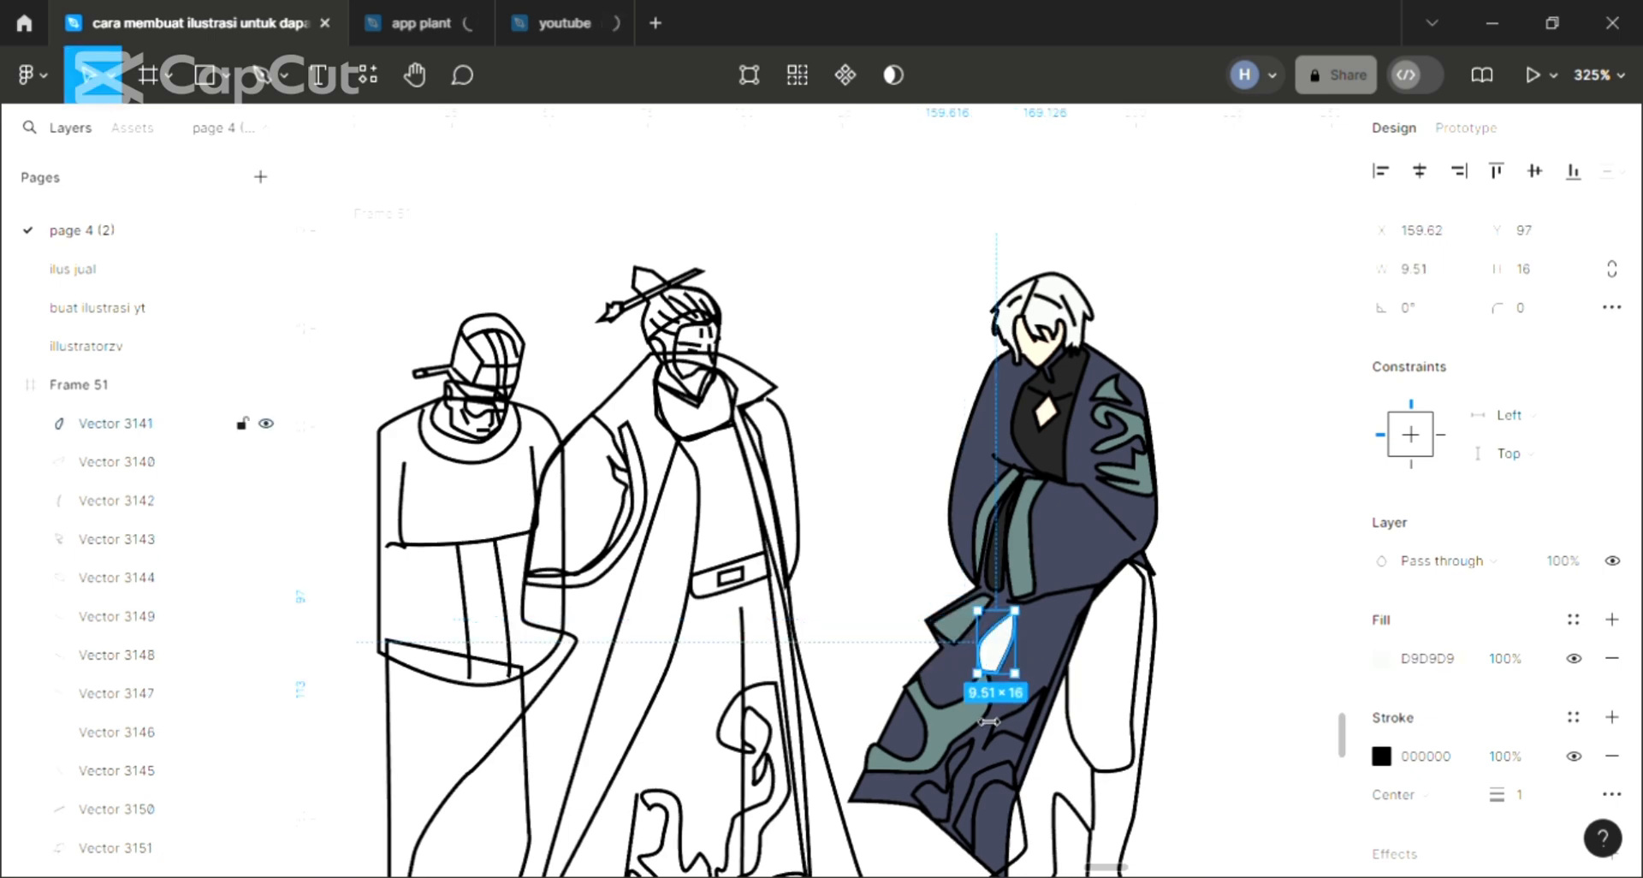
key("i")
left_click(970, 729)
left_click(1026, 751)
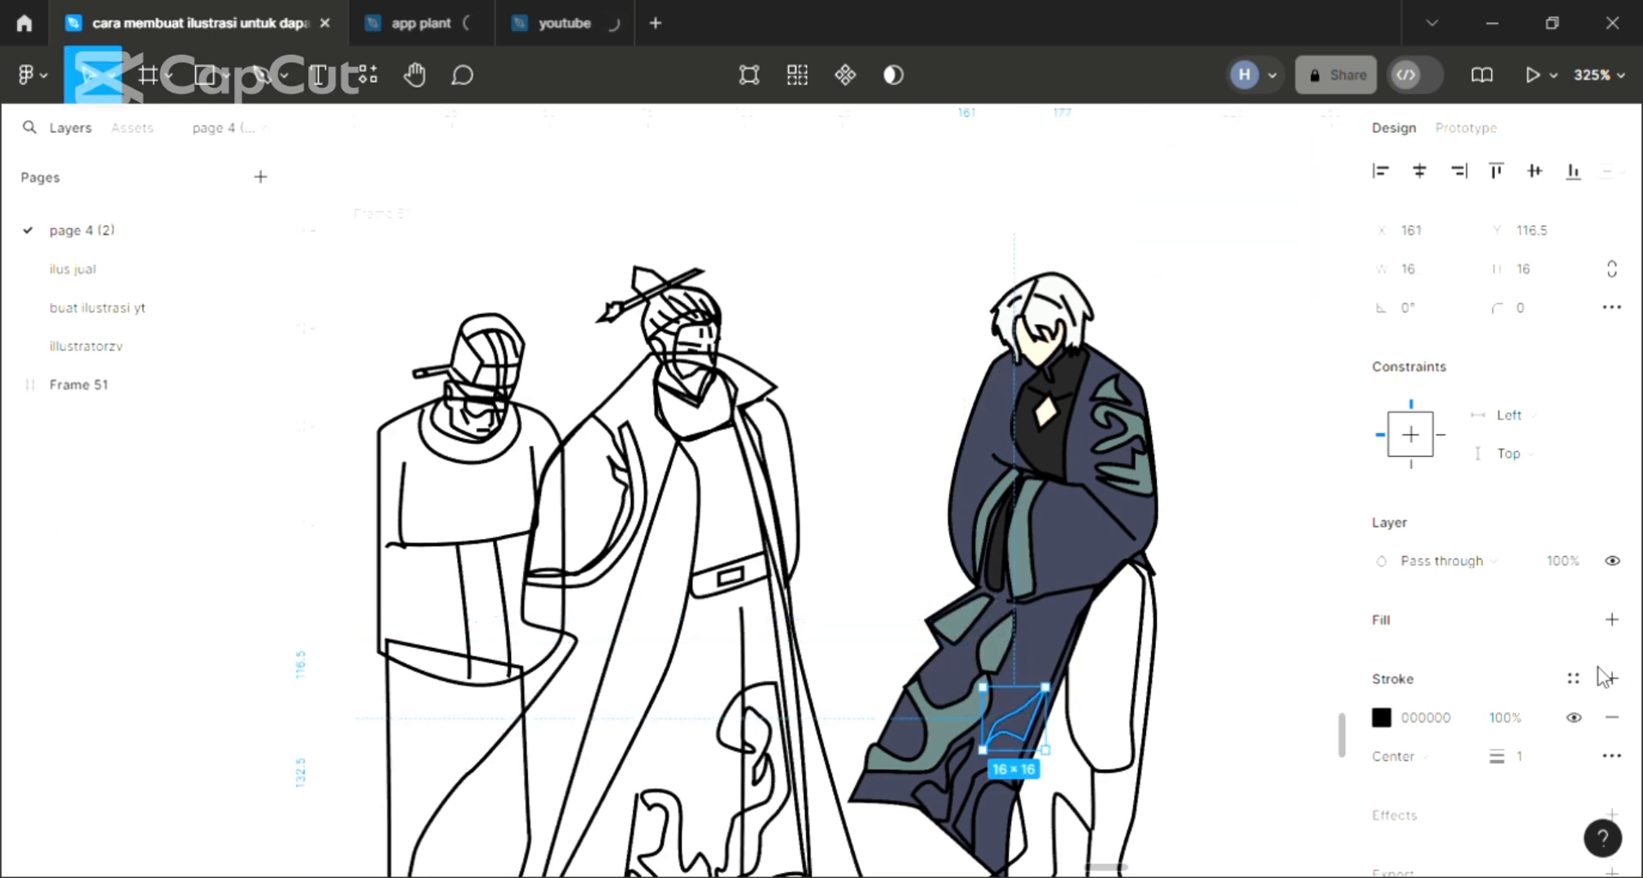
left_click(1612, 619)
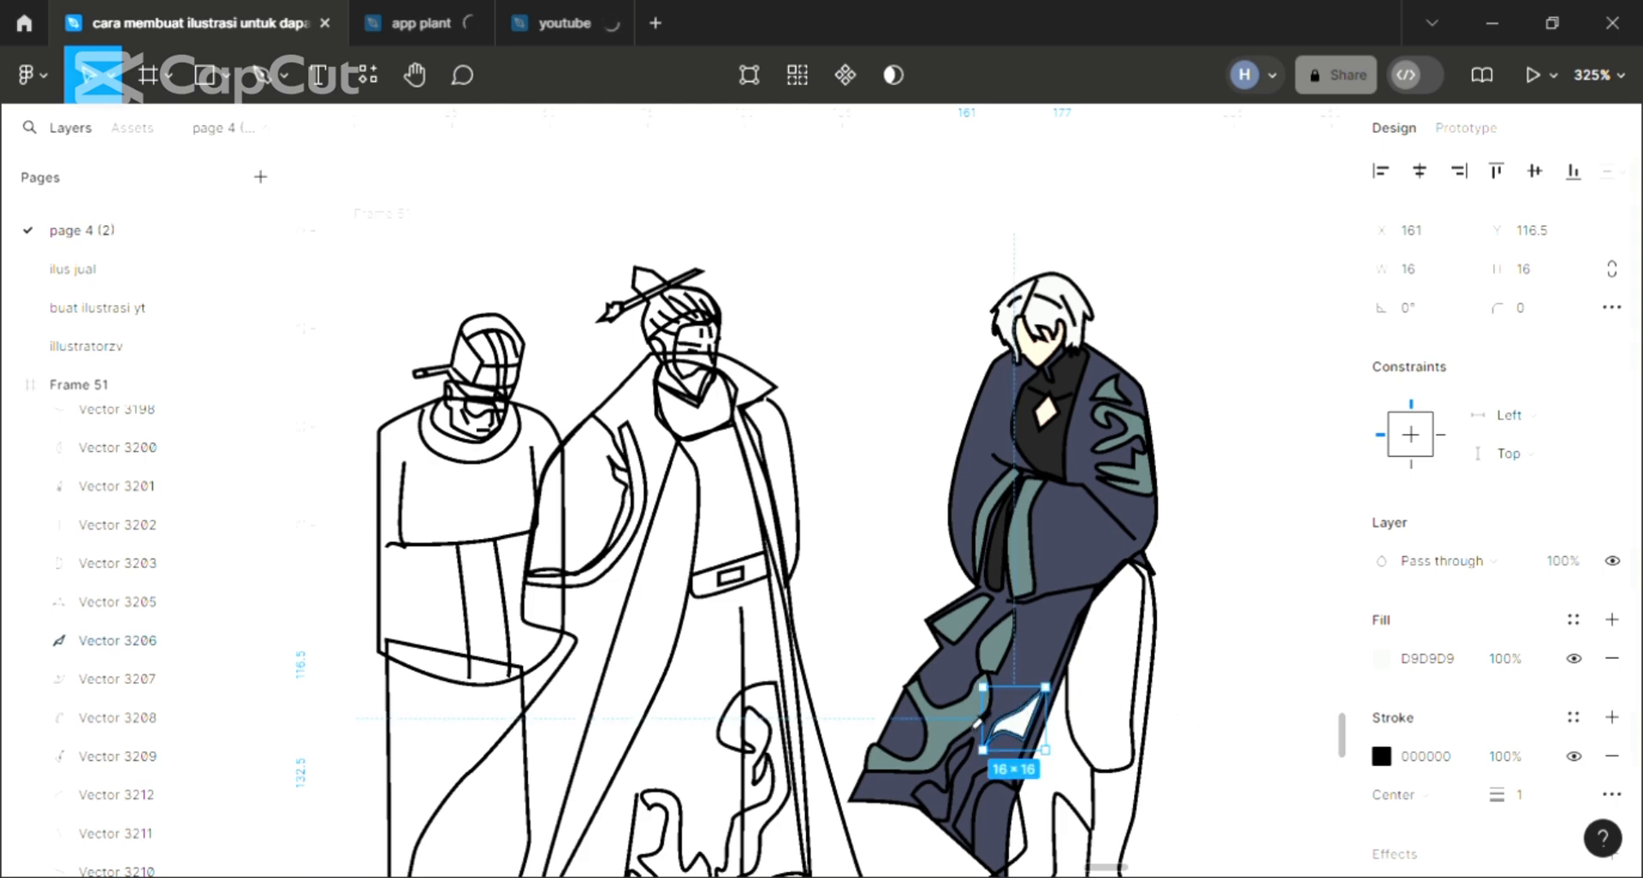
key("i")
left_click(971, 737)
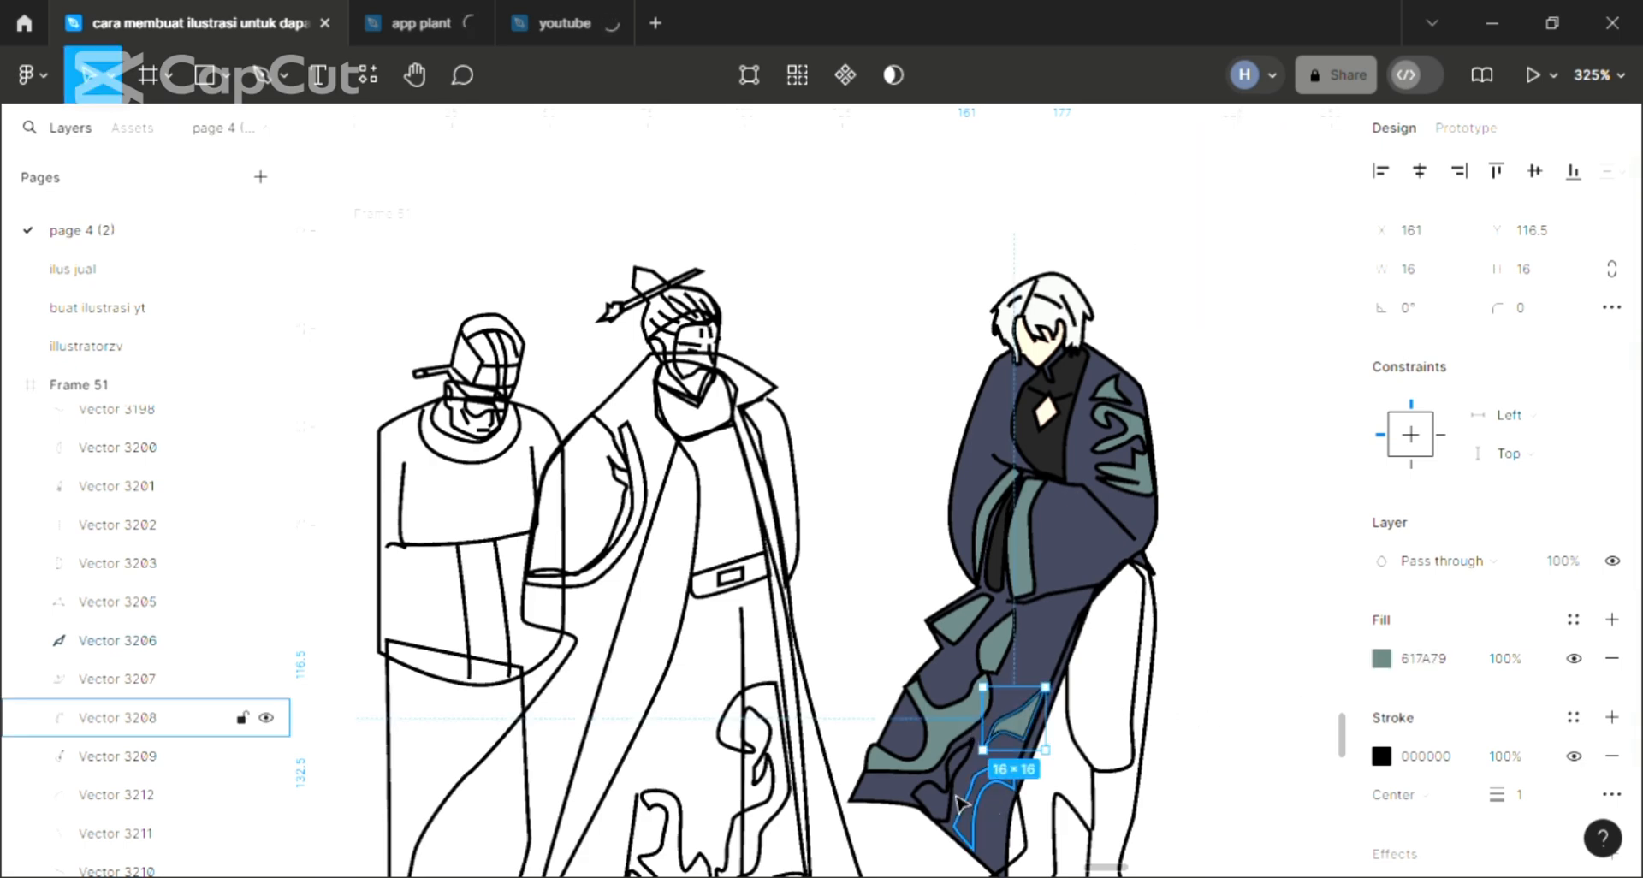
- Fill the branching ornament and the curved band near the hem of the rightmost figure's skirt with the sampled teal 617A79
key("Tab")
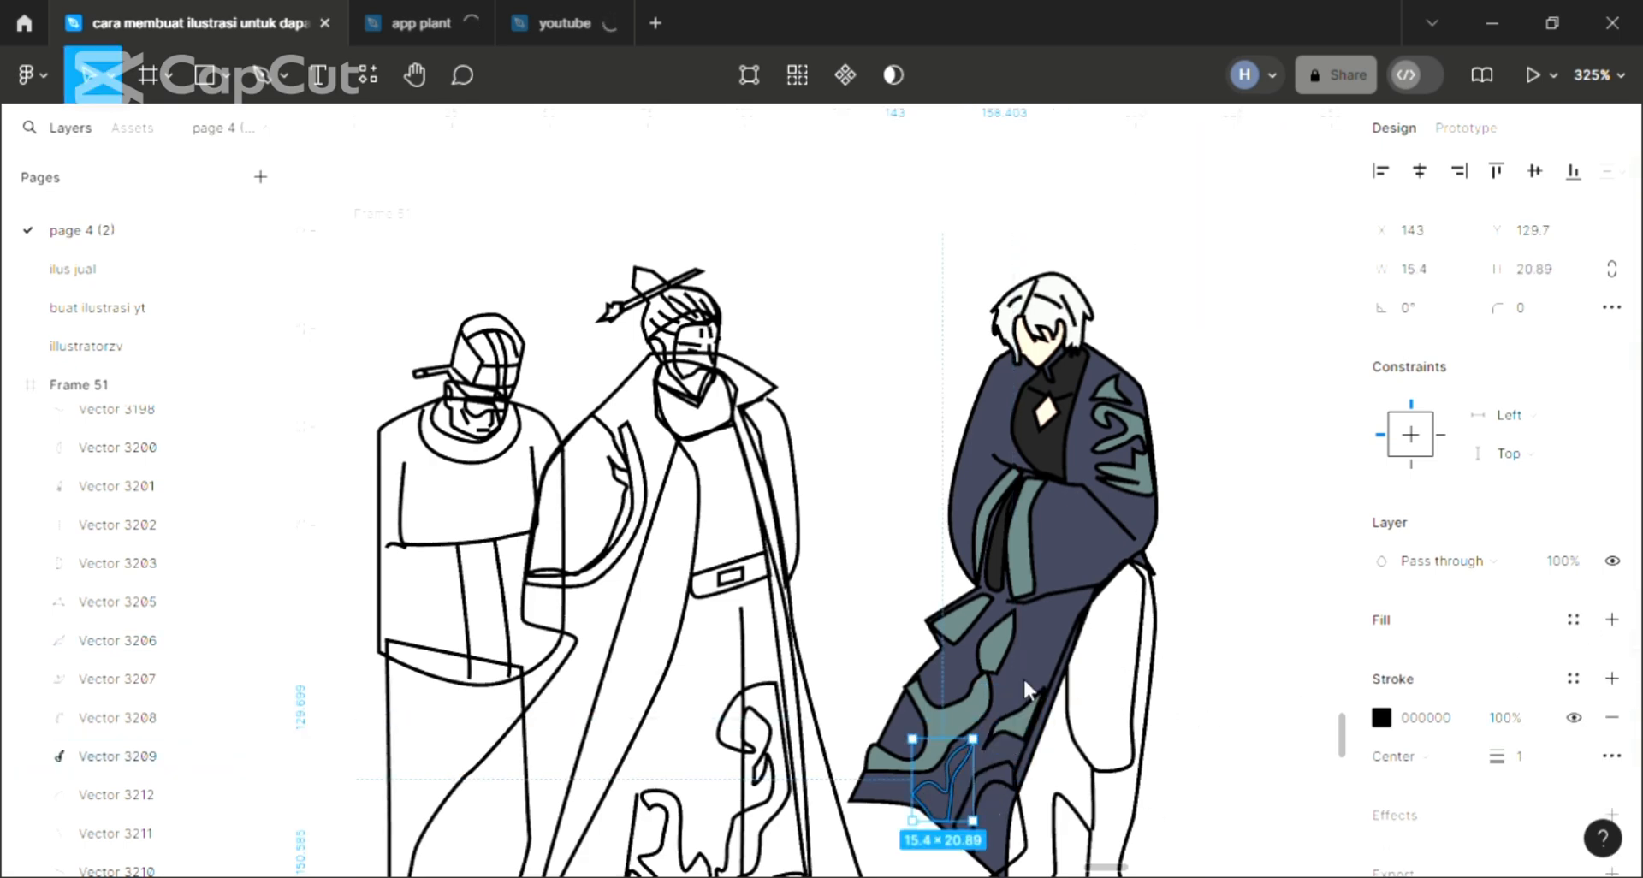
key("i")
left_click(972, 735)
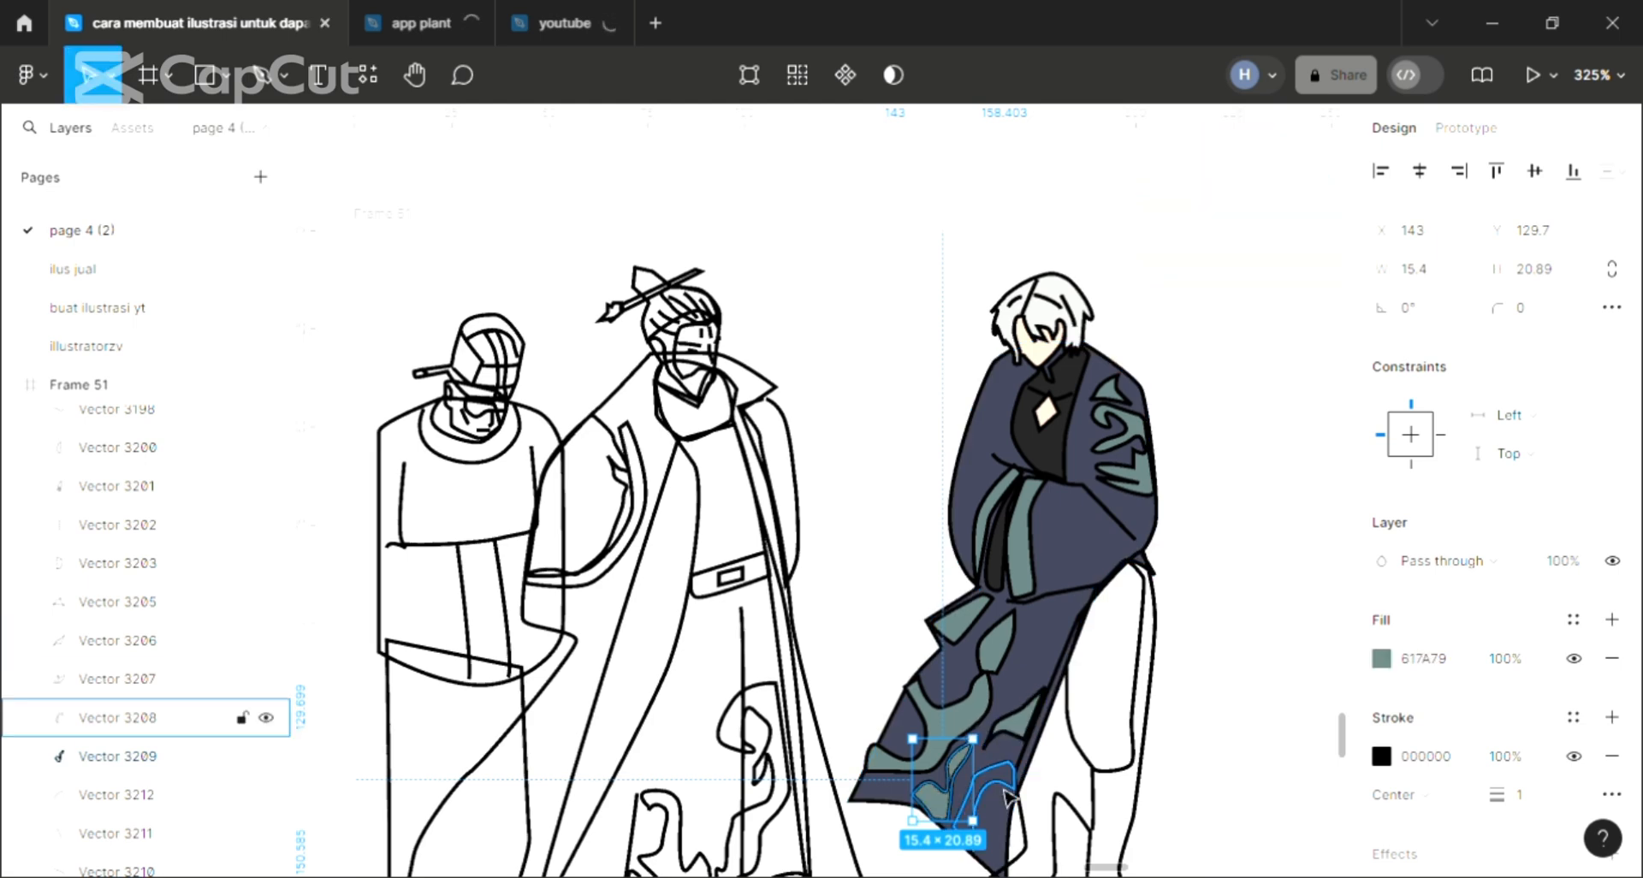
key("Tab")
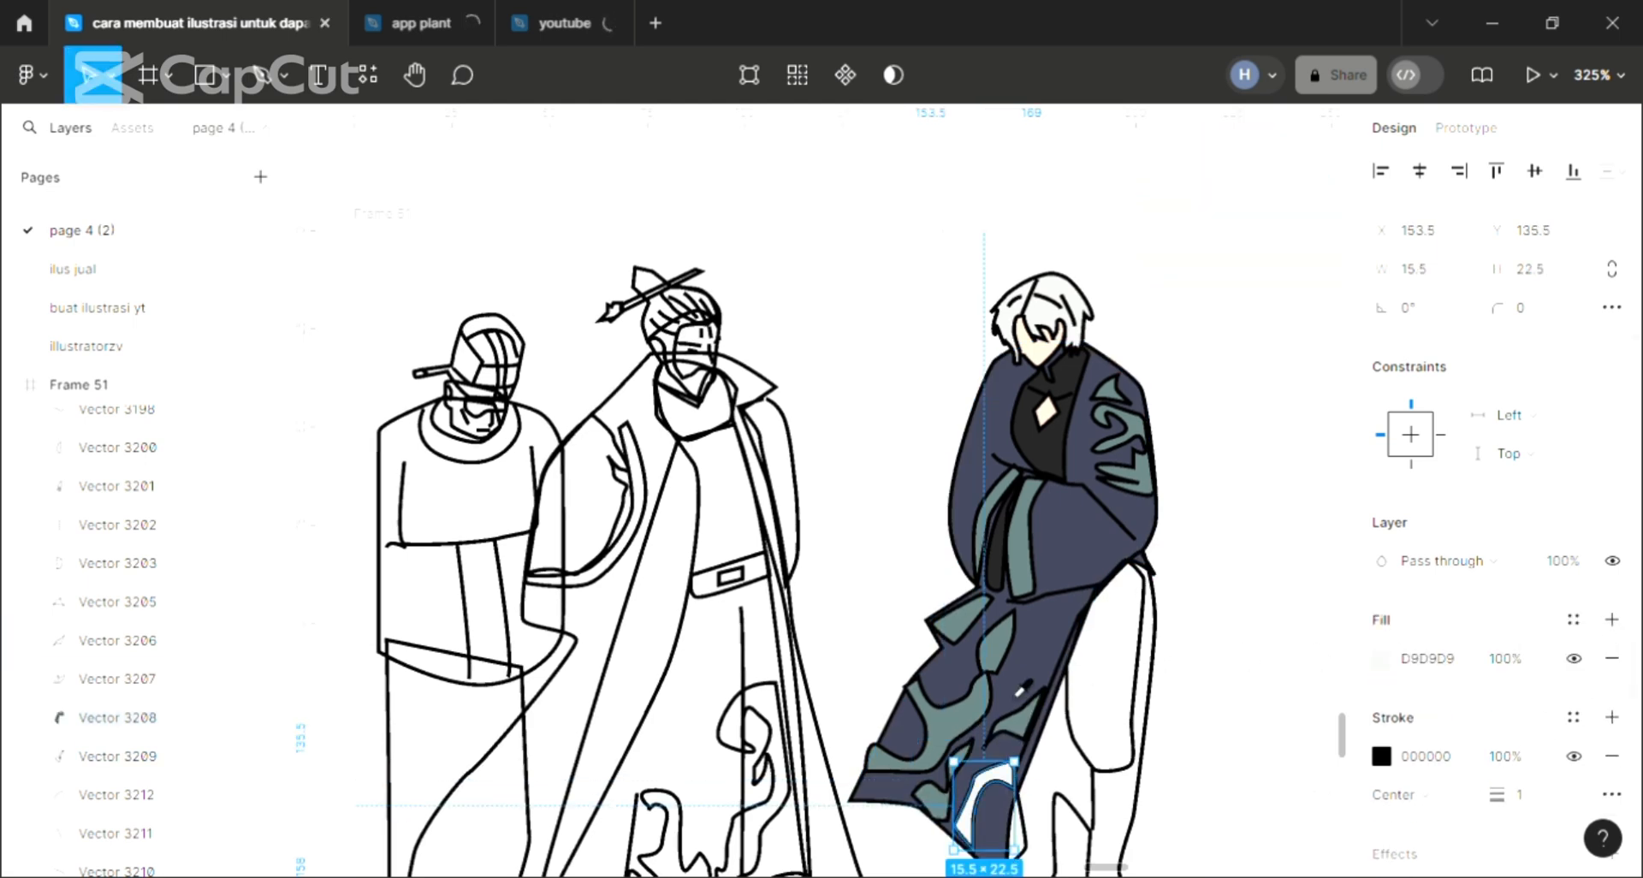
key("i")
left_click(1138, 466)
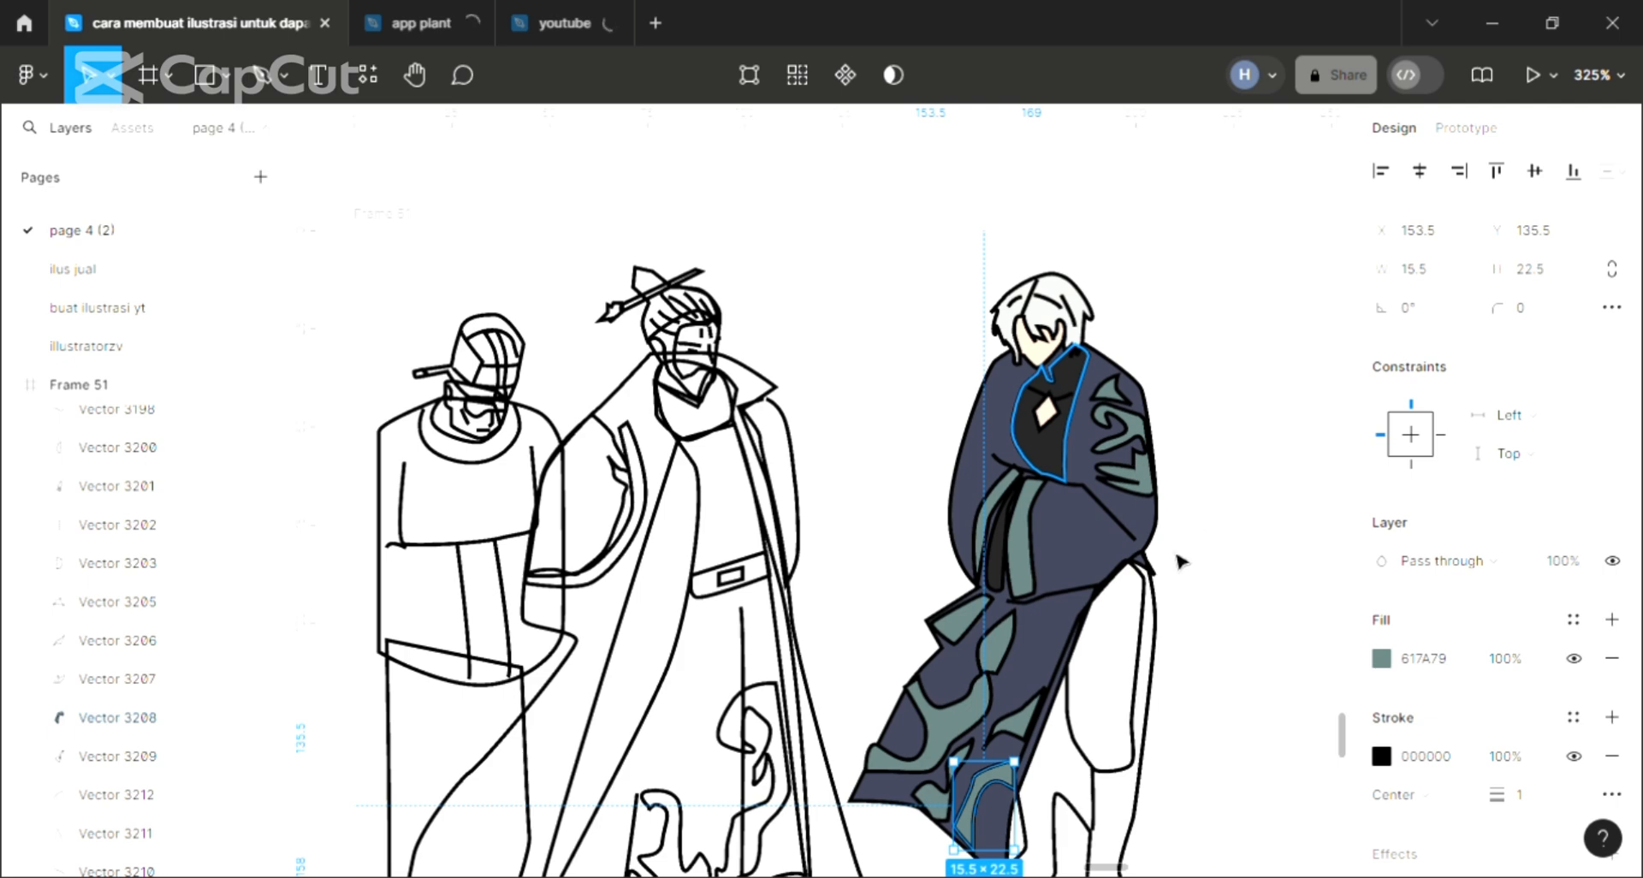
key("Escape")
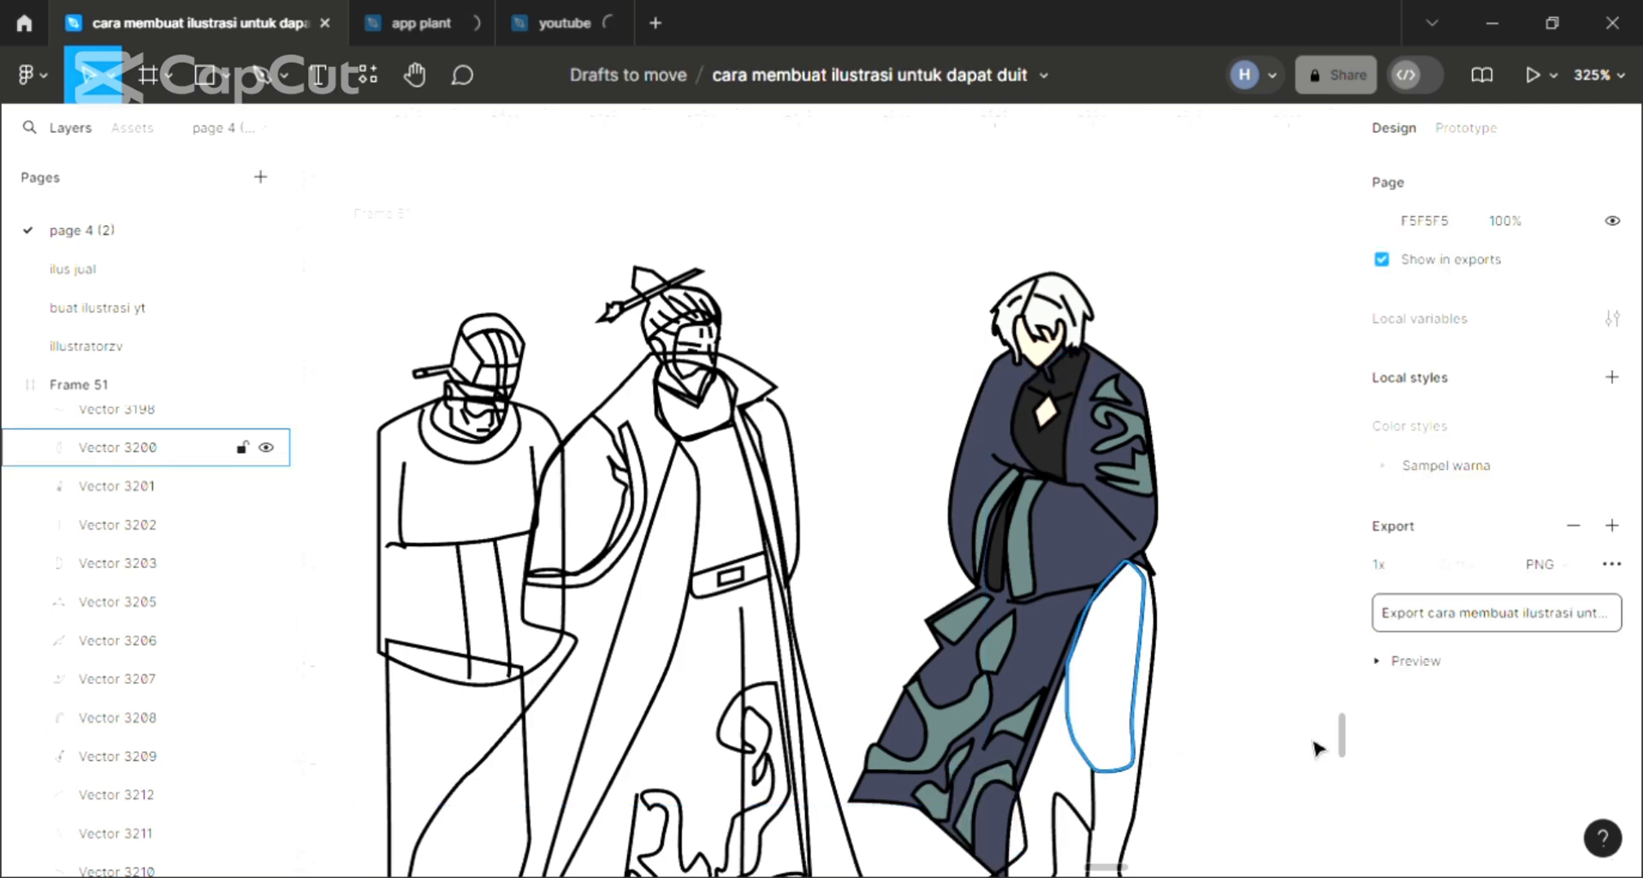
- Fill the long rounded panel over the rightmost figure's thigh with the teal 617A79 sampled from the skirt pattern
left_click(1611, 620)
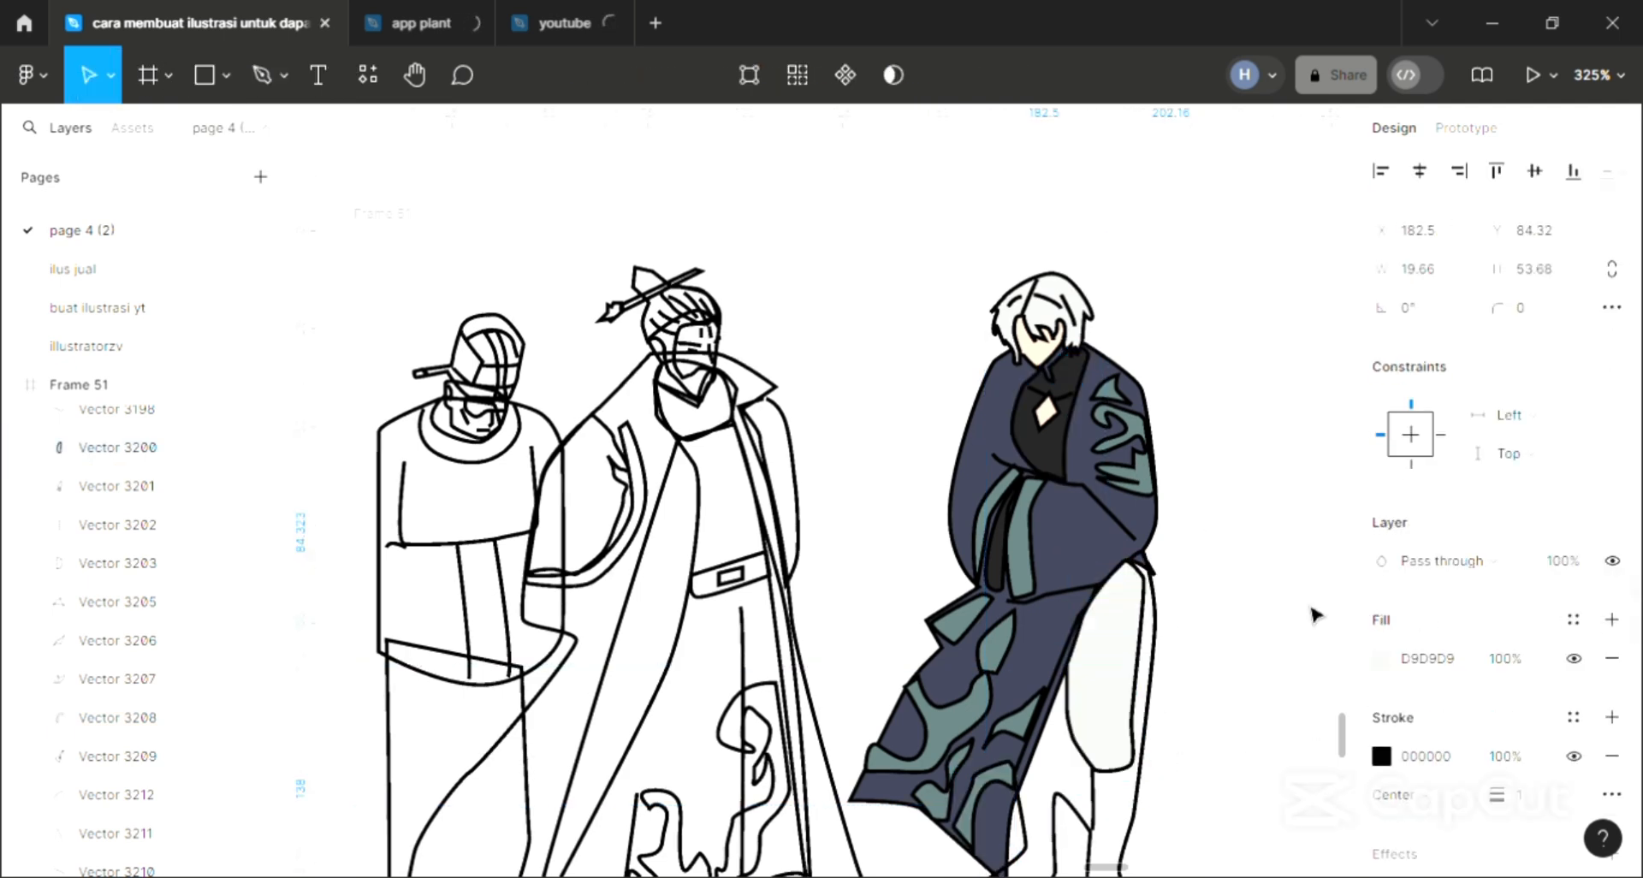
key("i")
left_click(986, 747)
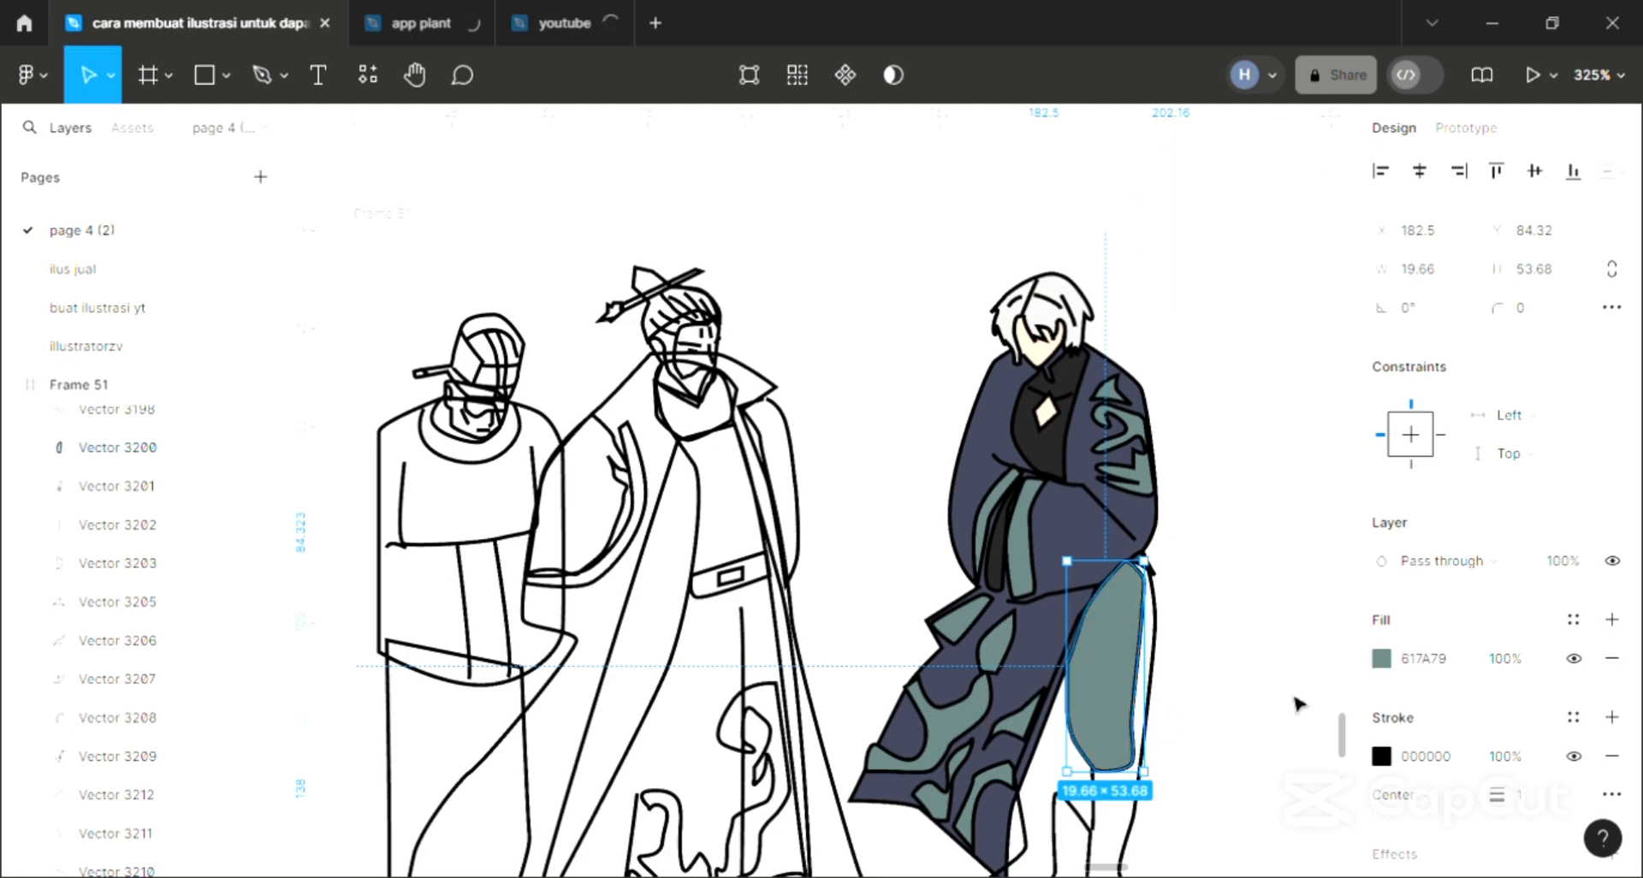
- Fill the rightmost figure's legs and boots shape with the dark grey 222222 sampled from between the sash strips
scroll(1297, 700, "down", 1)
left_click(1123, 815)
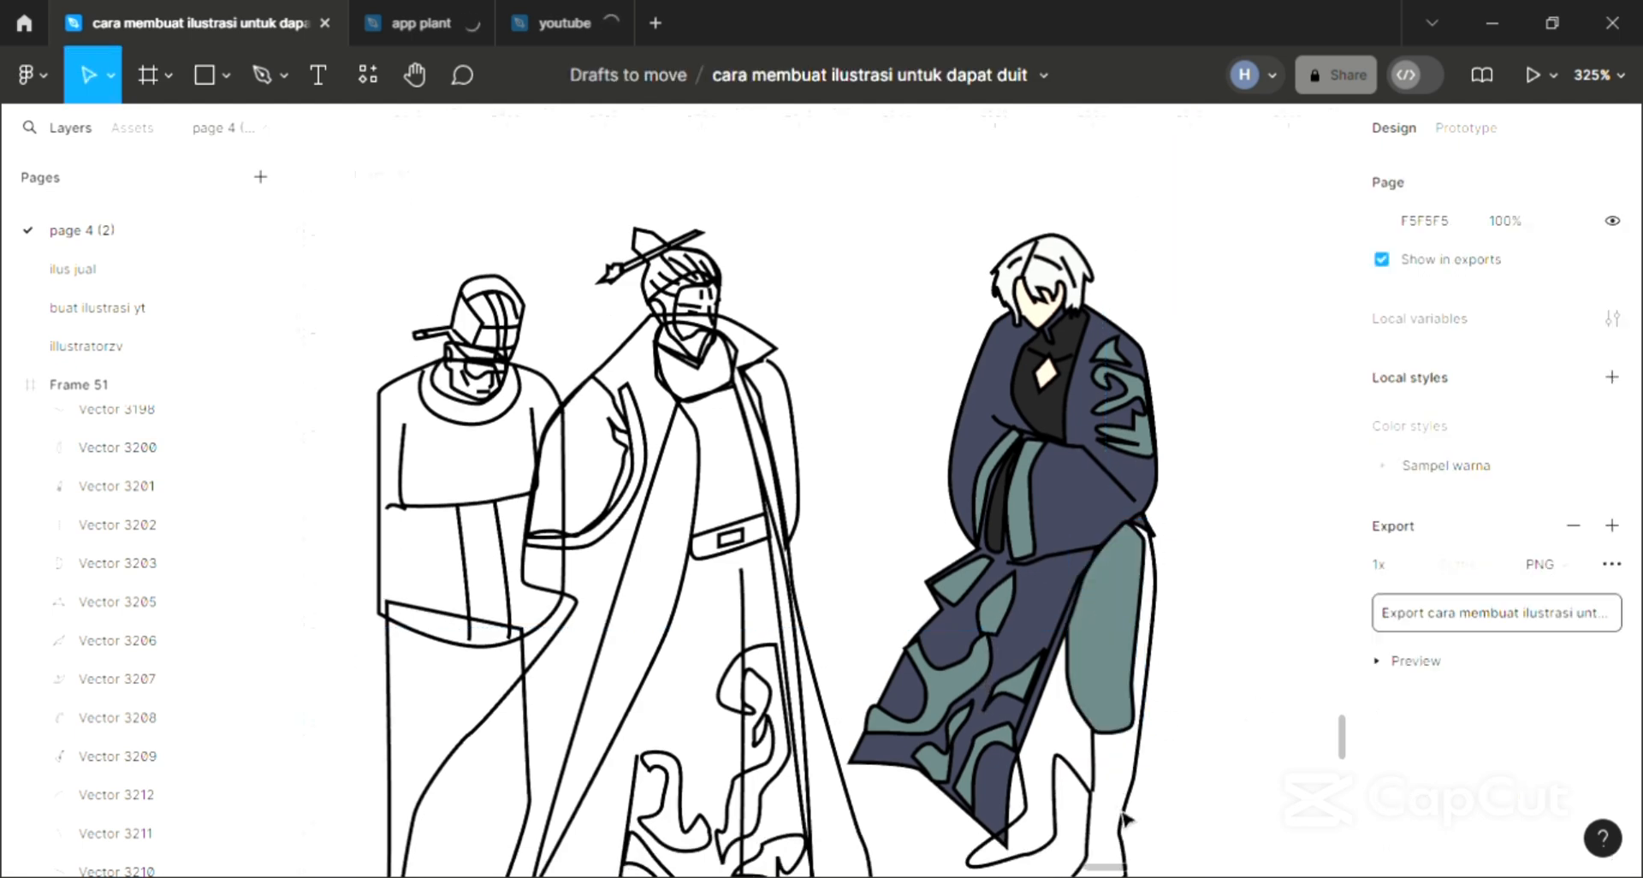
left_click(1130, 822)
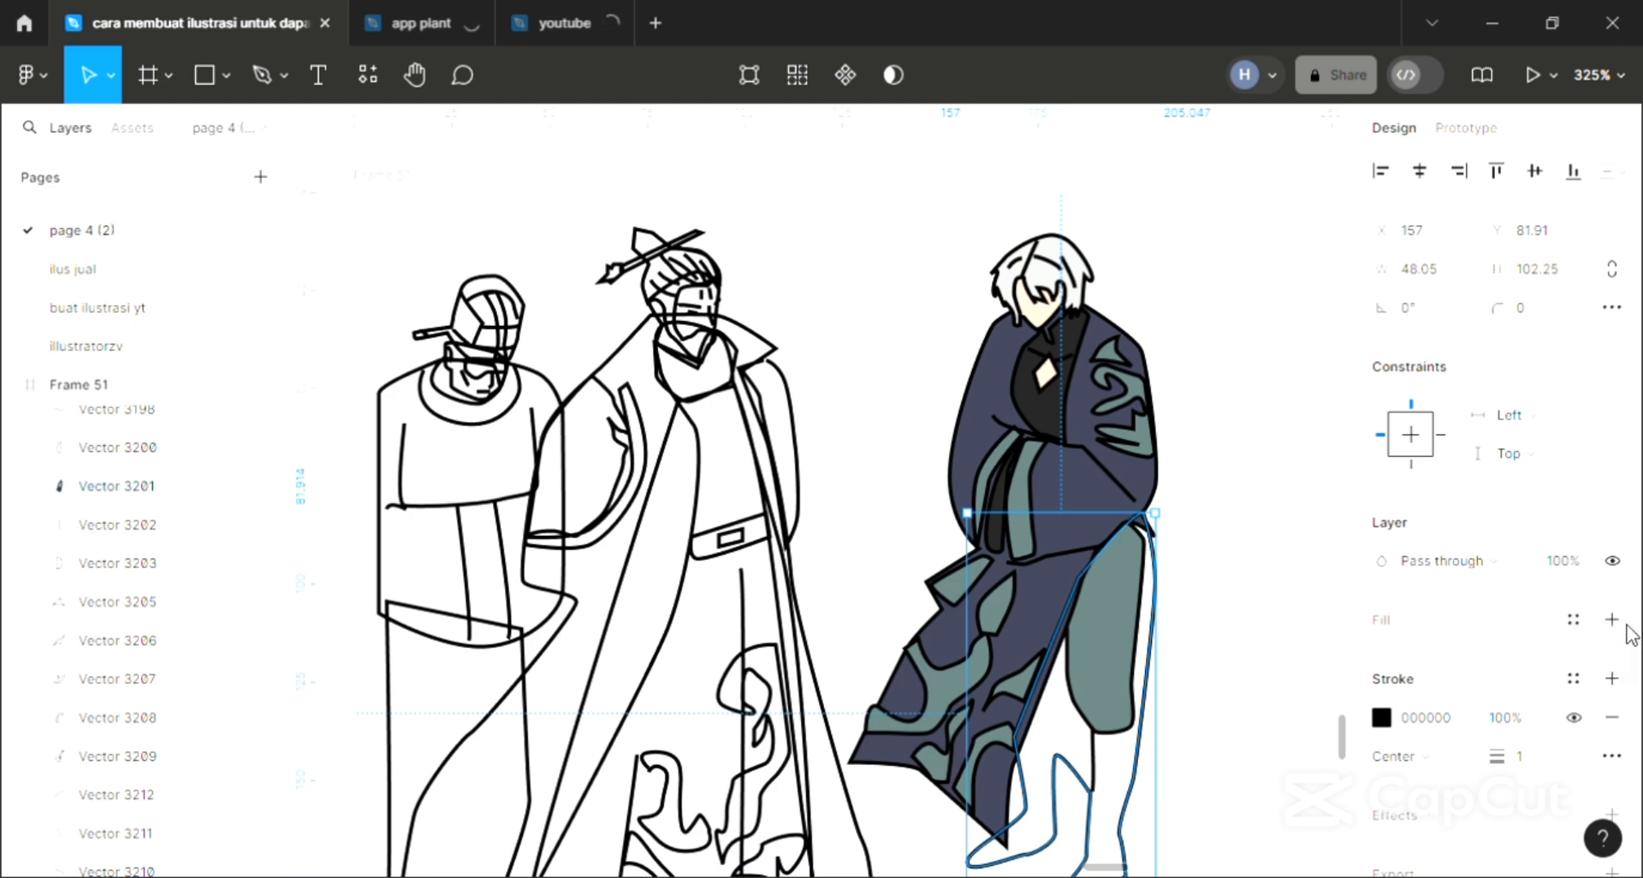
left_click(1612, 619)
key("i")
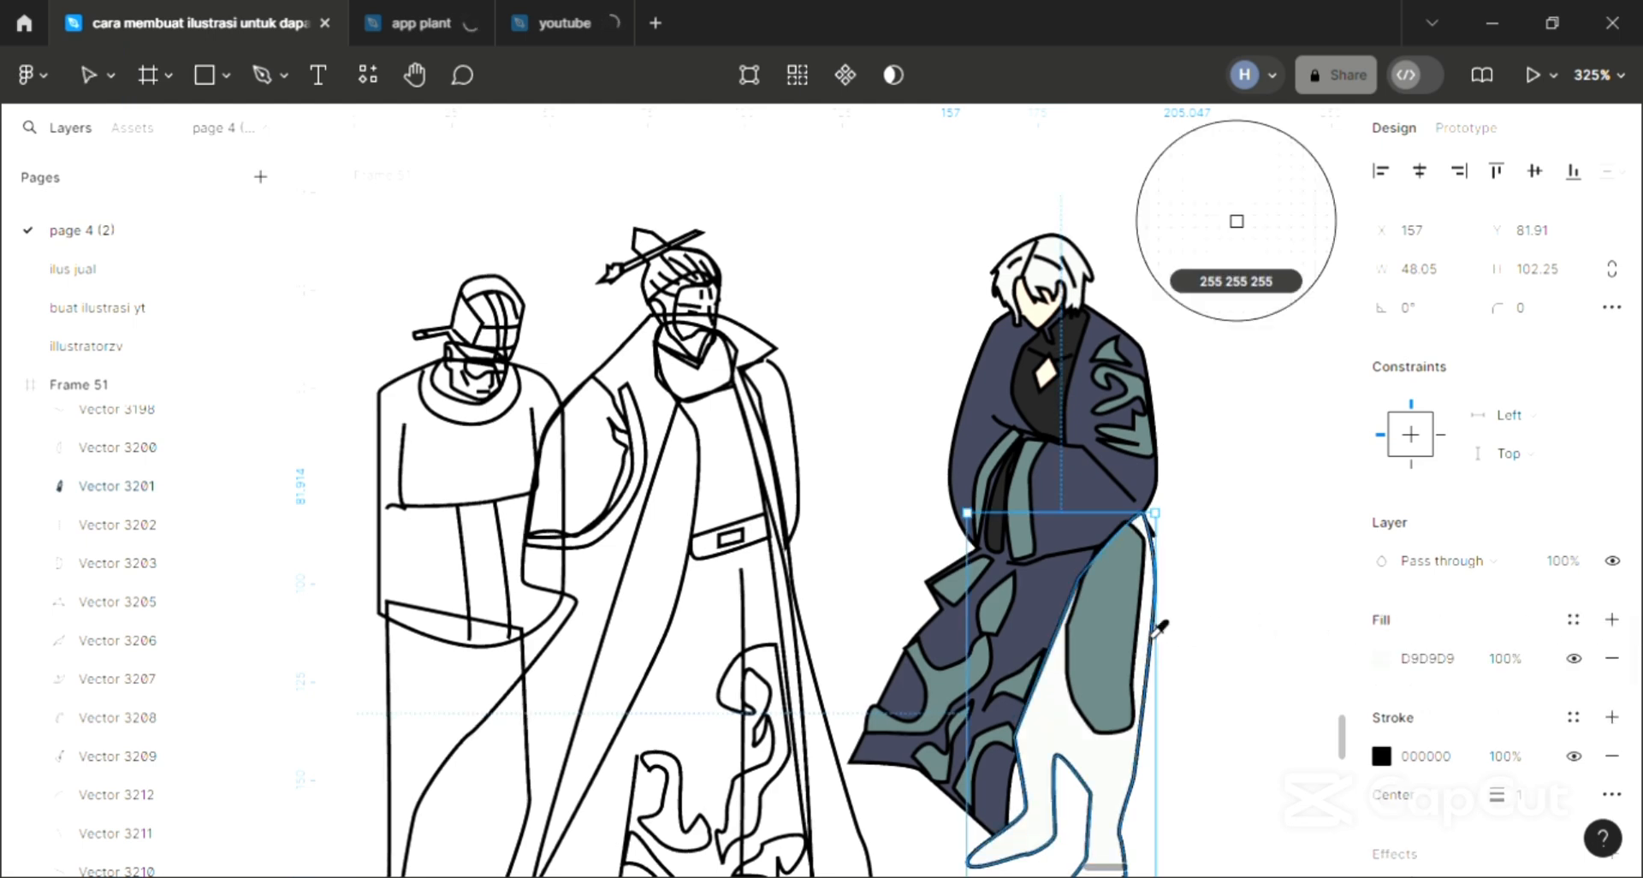
left_click(1001, 543)
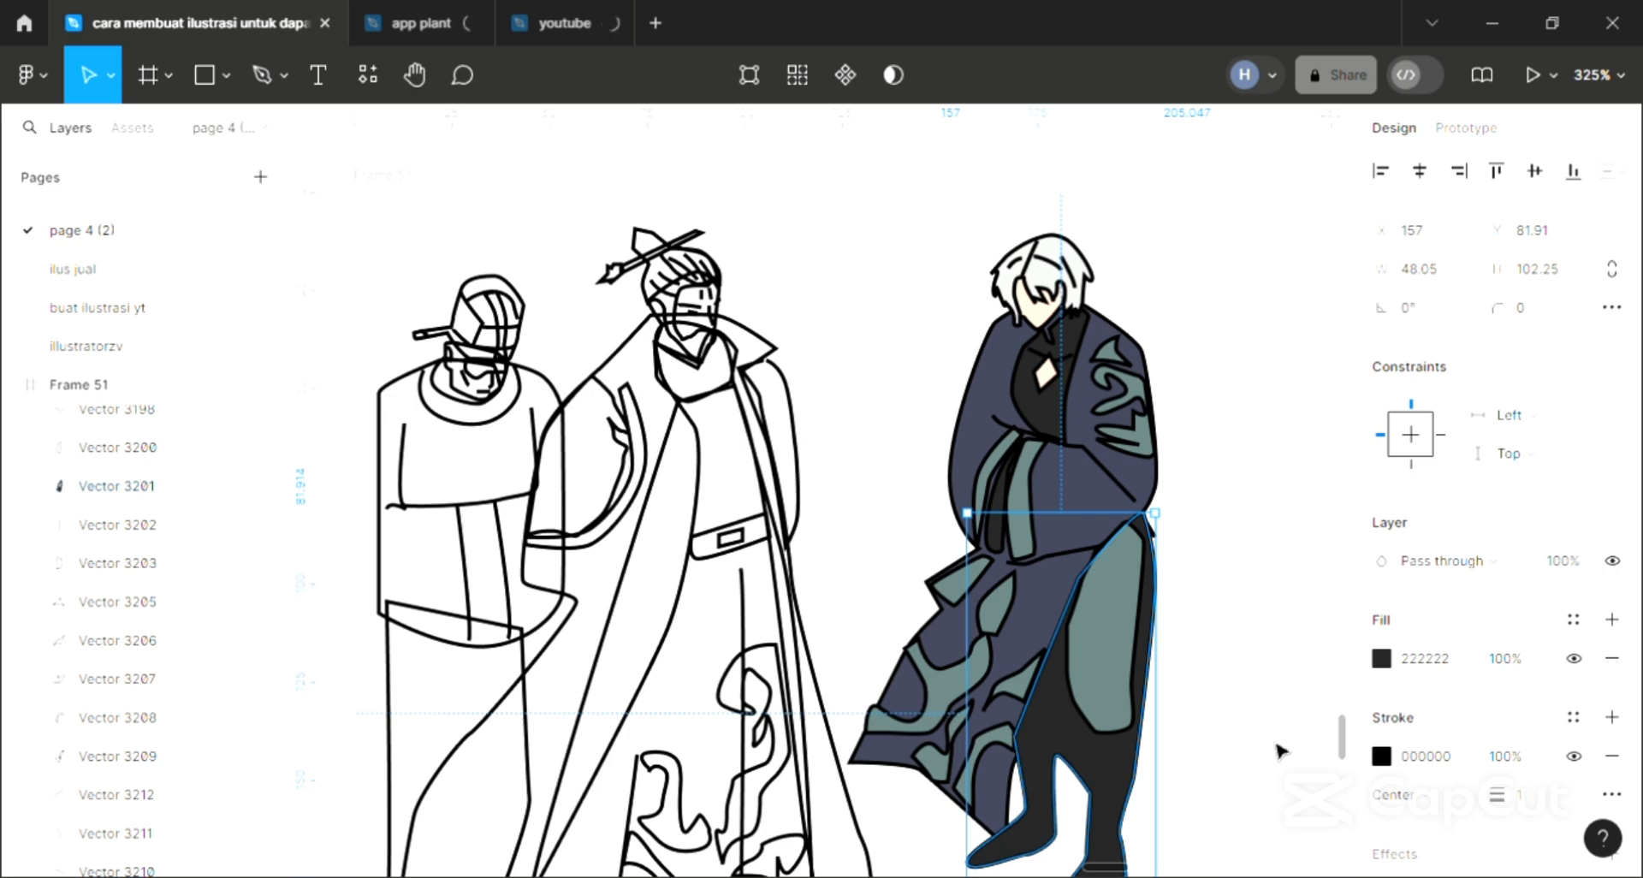
- Send the dark grey legs shape to the back, behind the teal thigh panel and the robe
key("]")
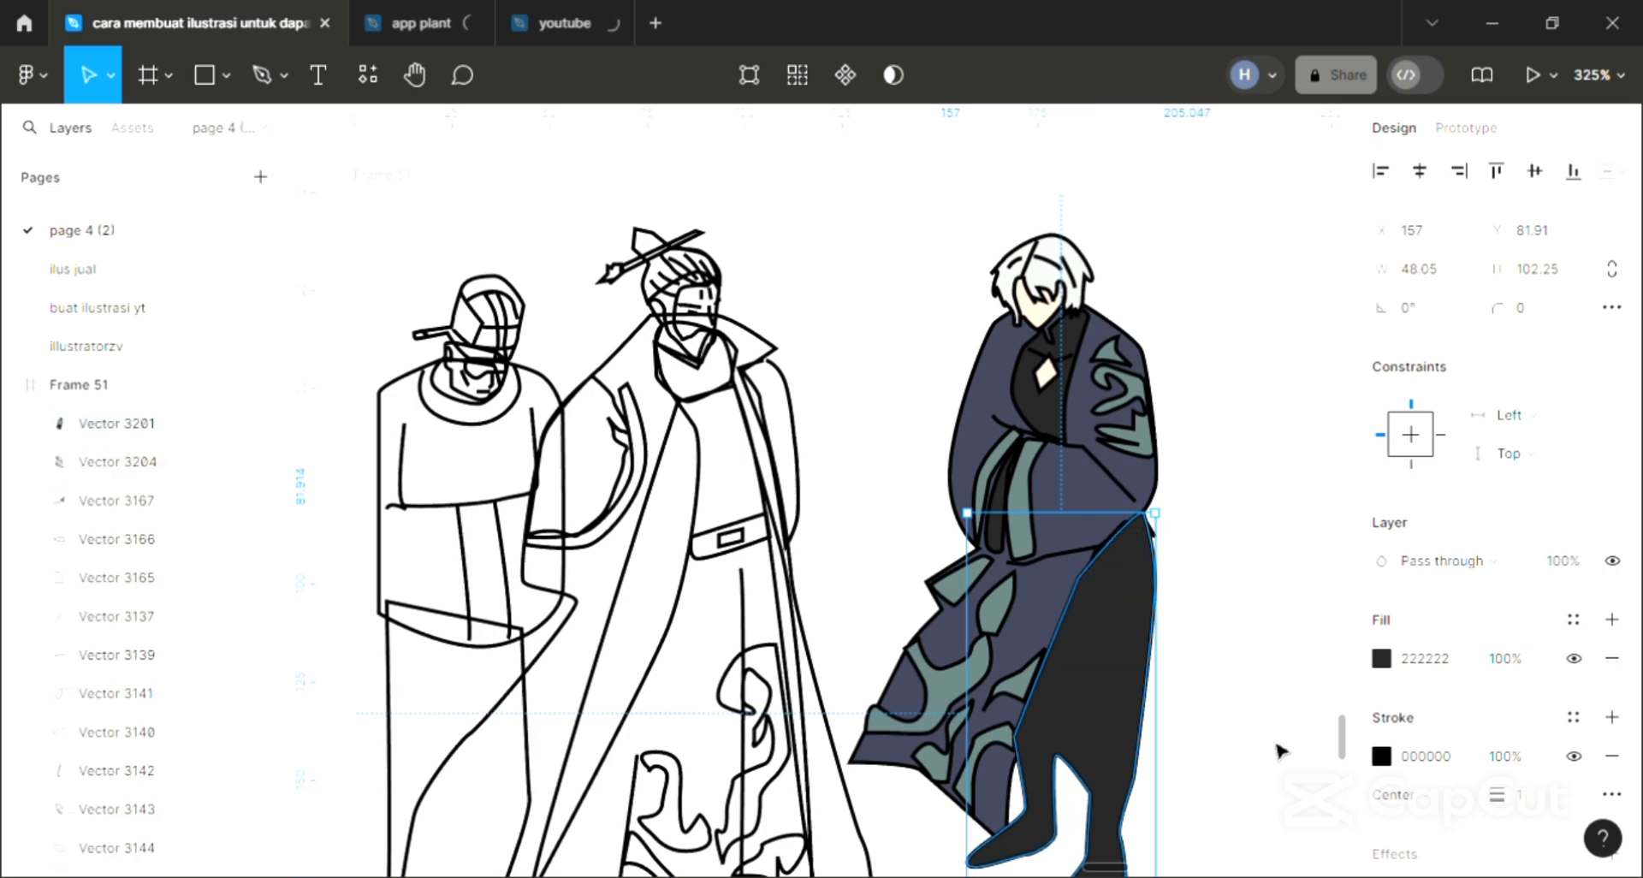
key("[")
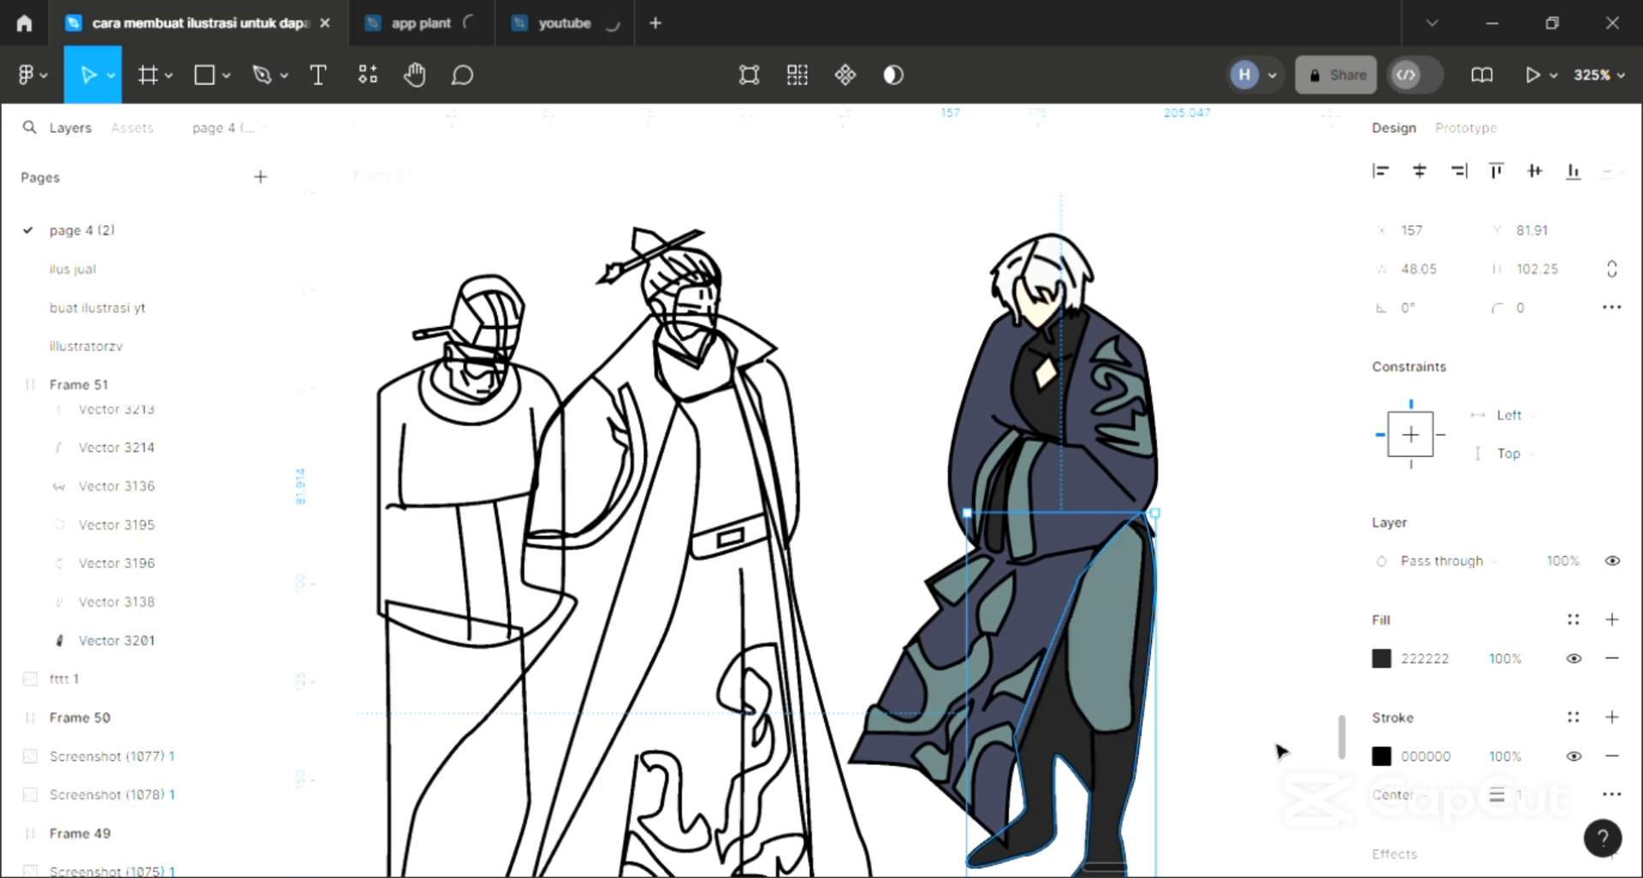
left_click(1255, 662)
- Fill the shaft of the middle figure's brush-shaped hairpin with a sampled dark colour
scroll(1215, 654, "down", 2)
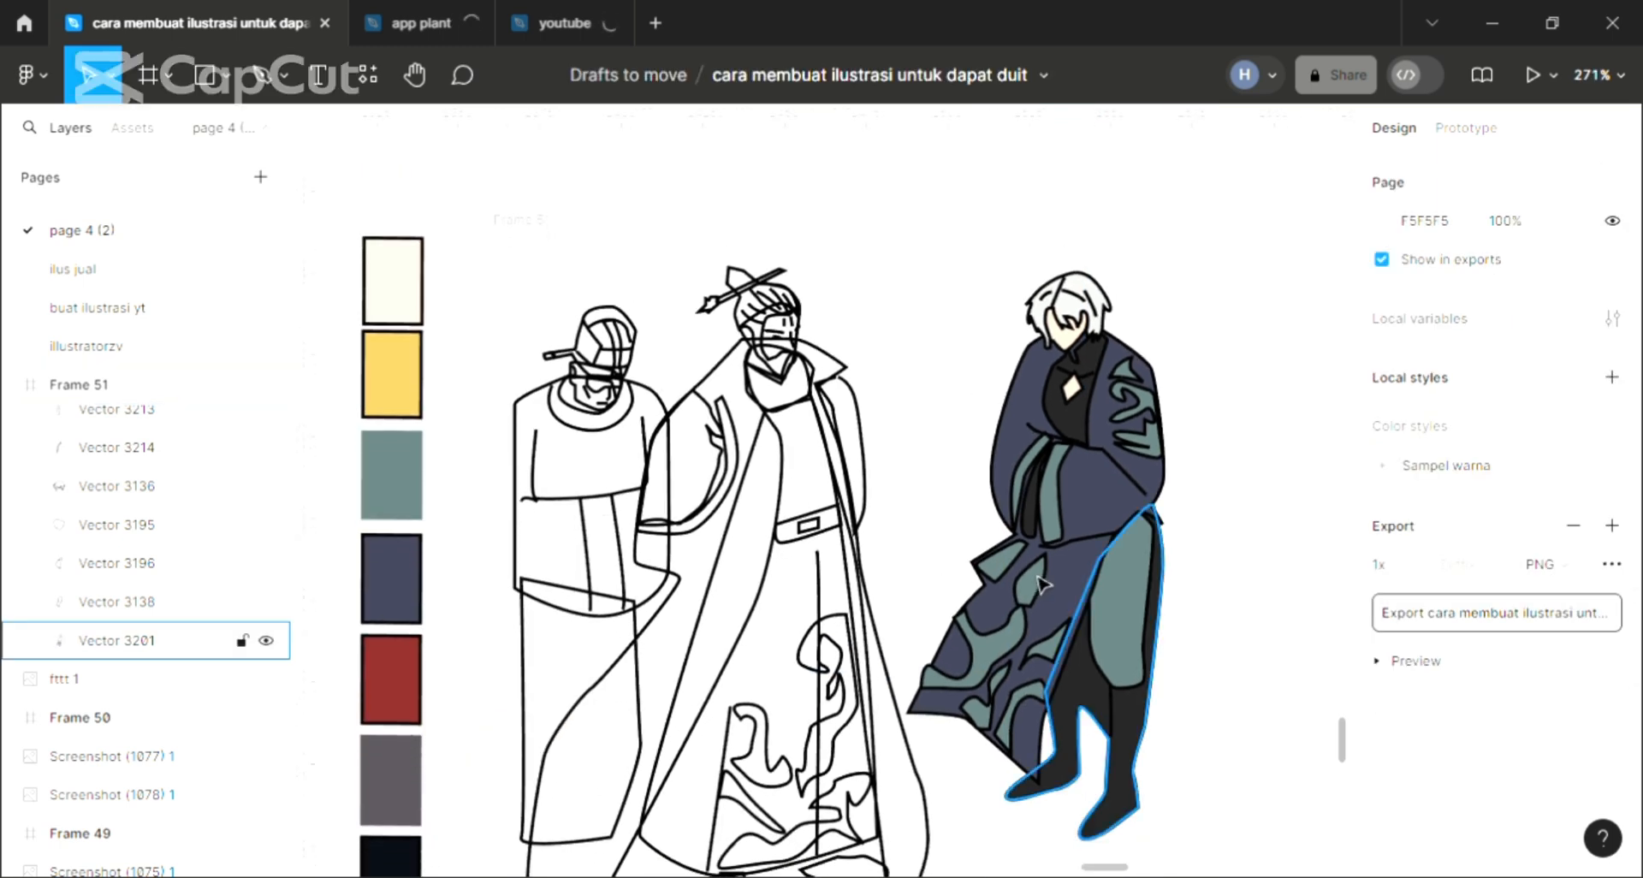
scroll(950, 672, "down", 1)
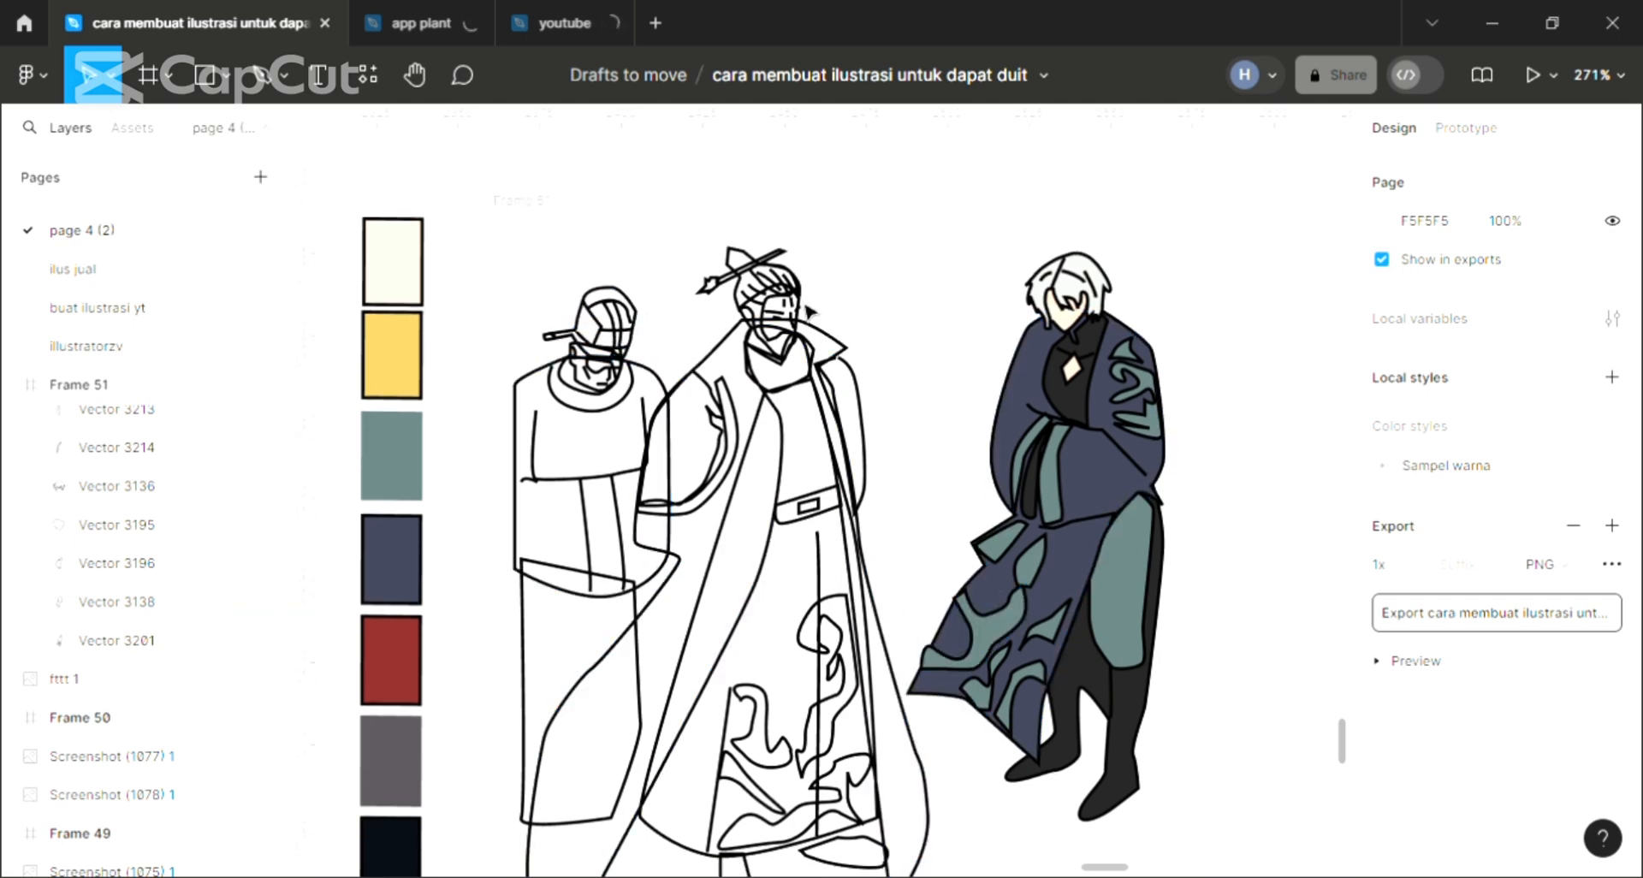
left_click(708, 285)
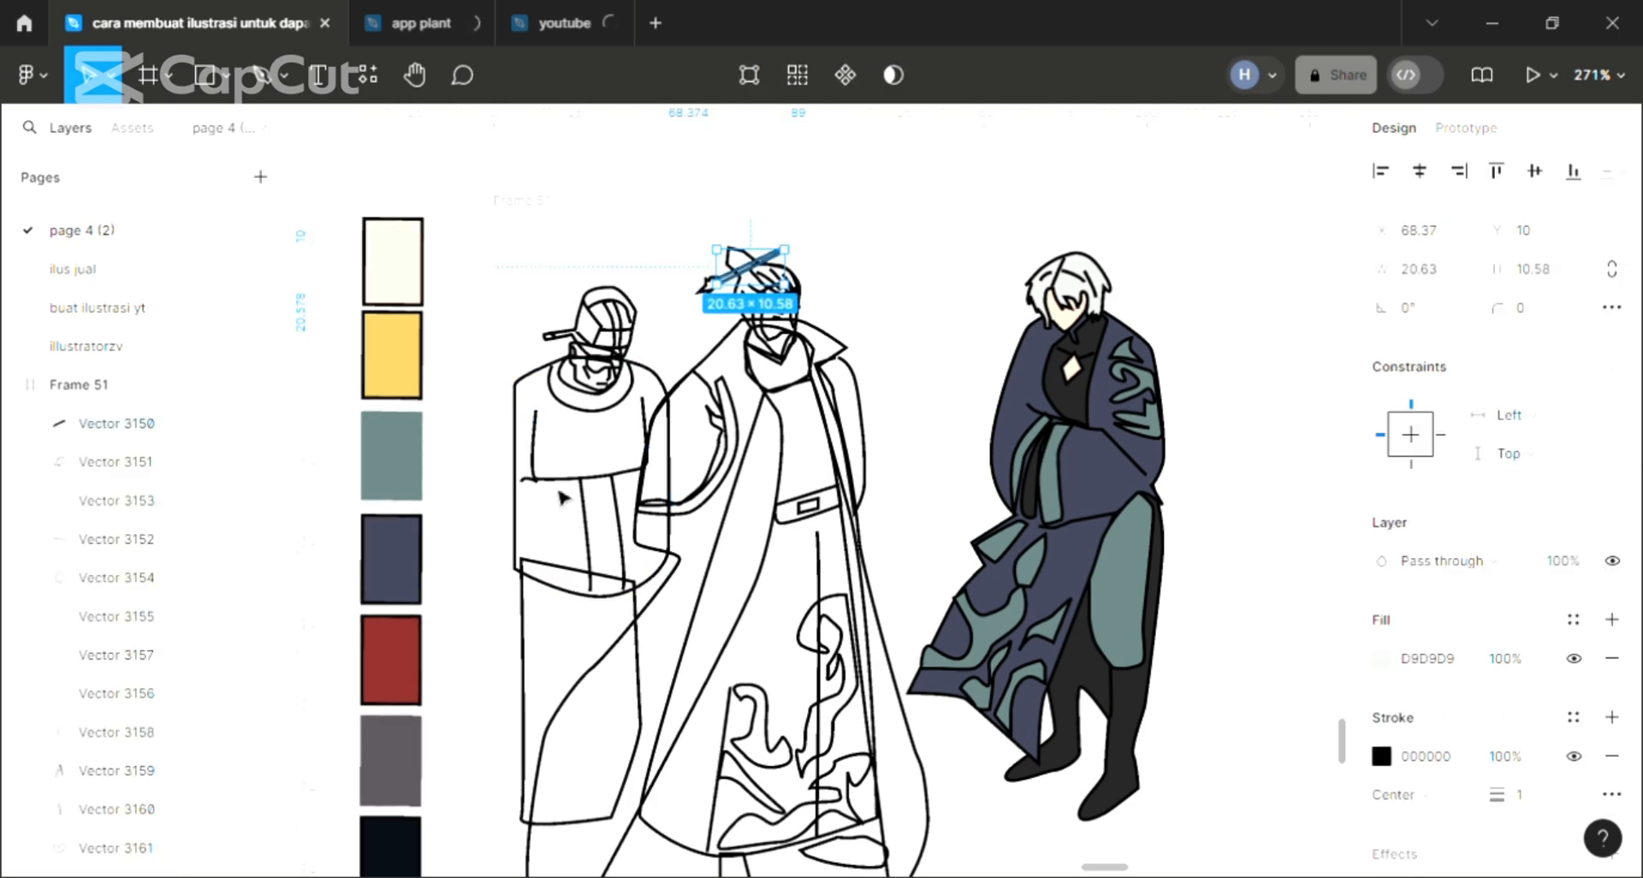
key("i")
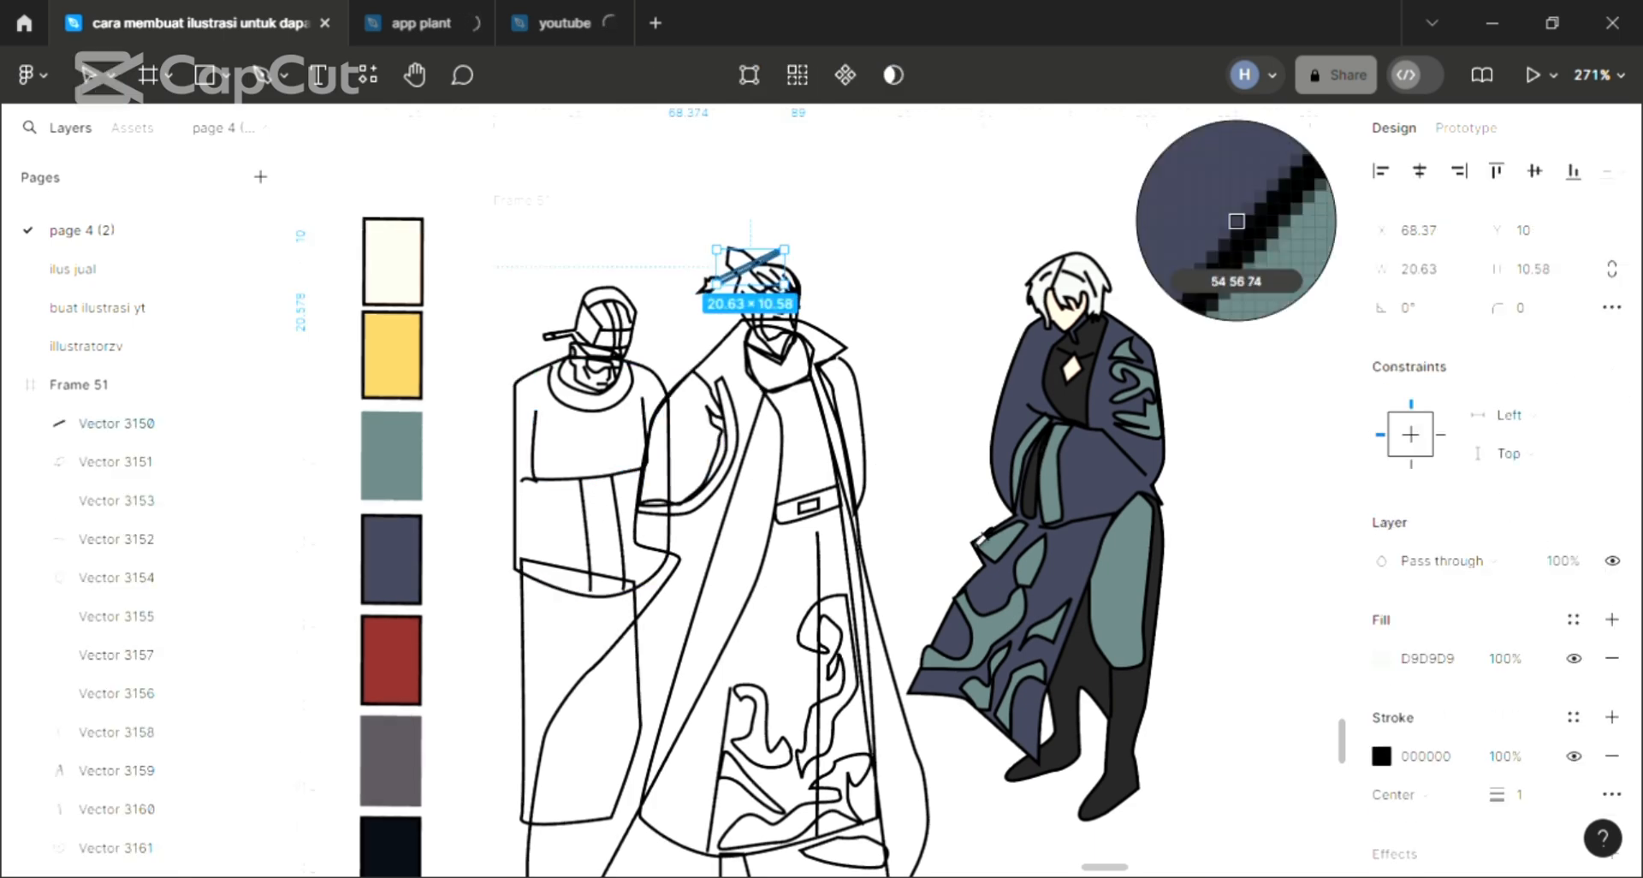
key("Escape")
key("Escape")
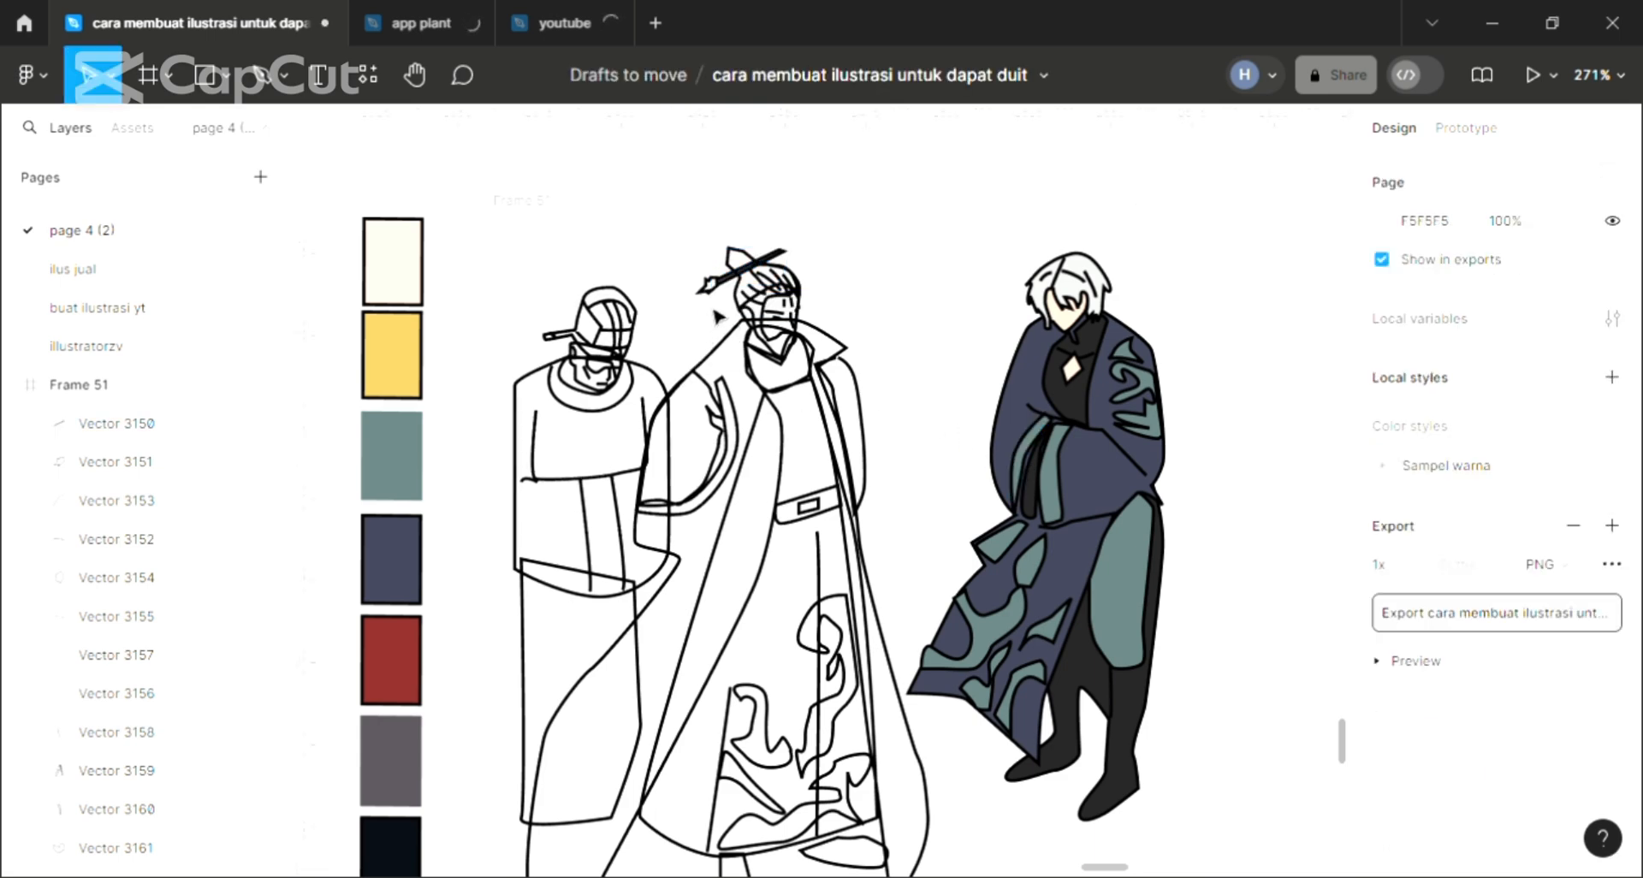
- Examine the rightmost figure's coloring up close from the hair down to the boots
scroll(717, 316, "up", 5)
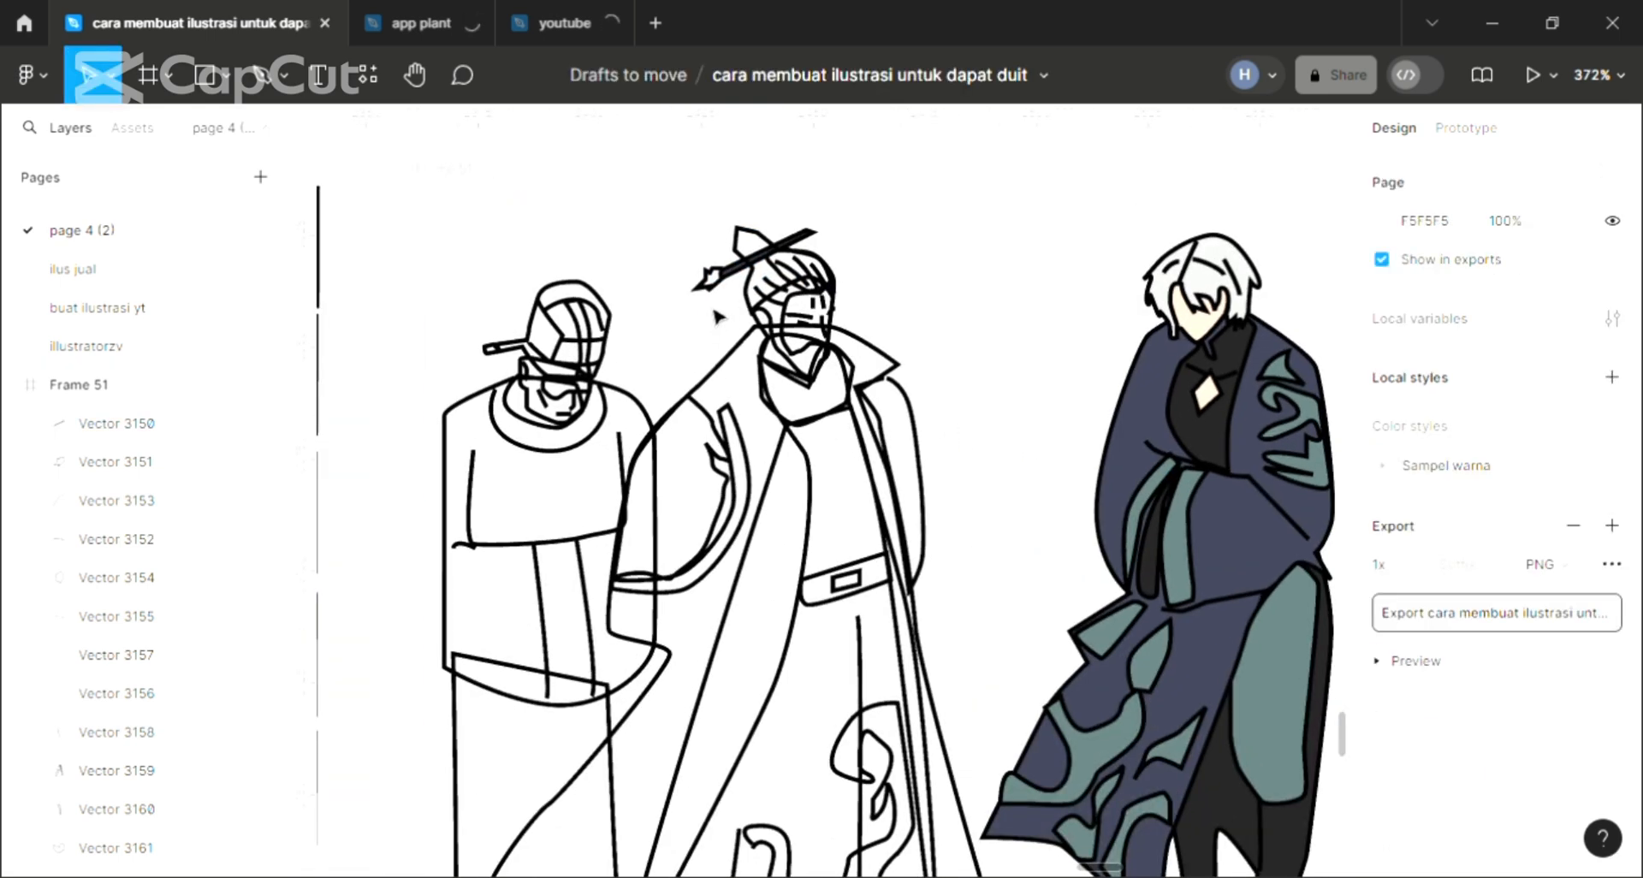
scroll(717, 317, "right", 3)
scroll(864, 407, "down", 2)
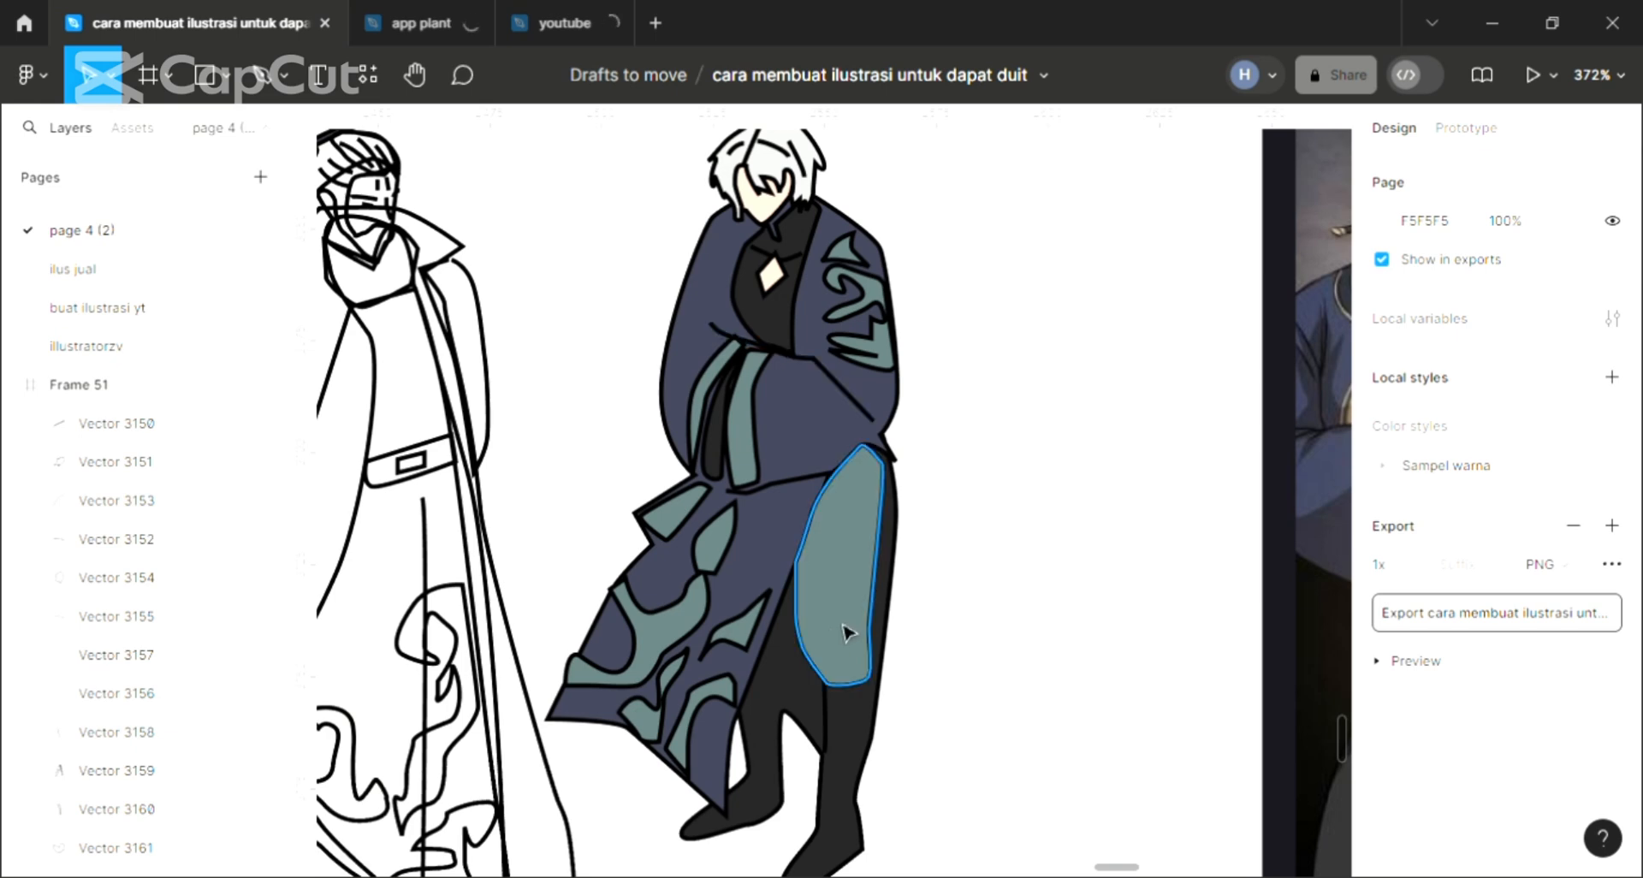
scroll(742, 394, "up", 2)
scroll(750, 368, "up", 2)
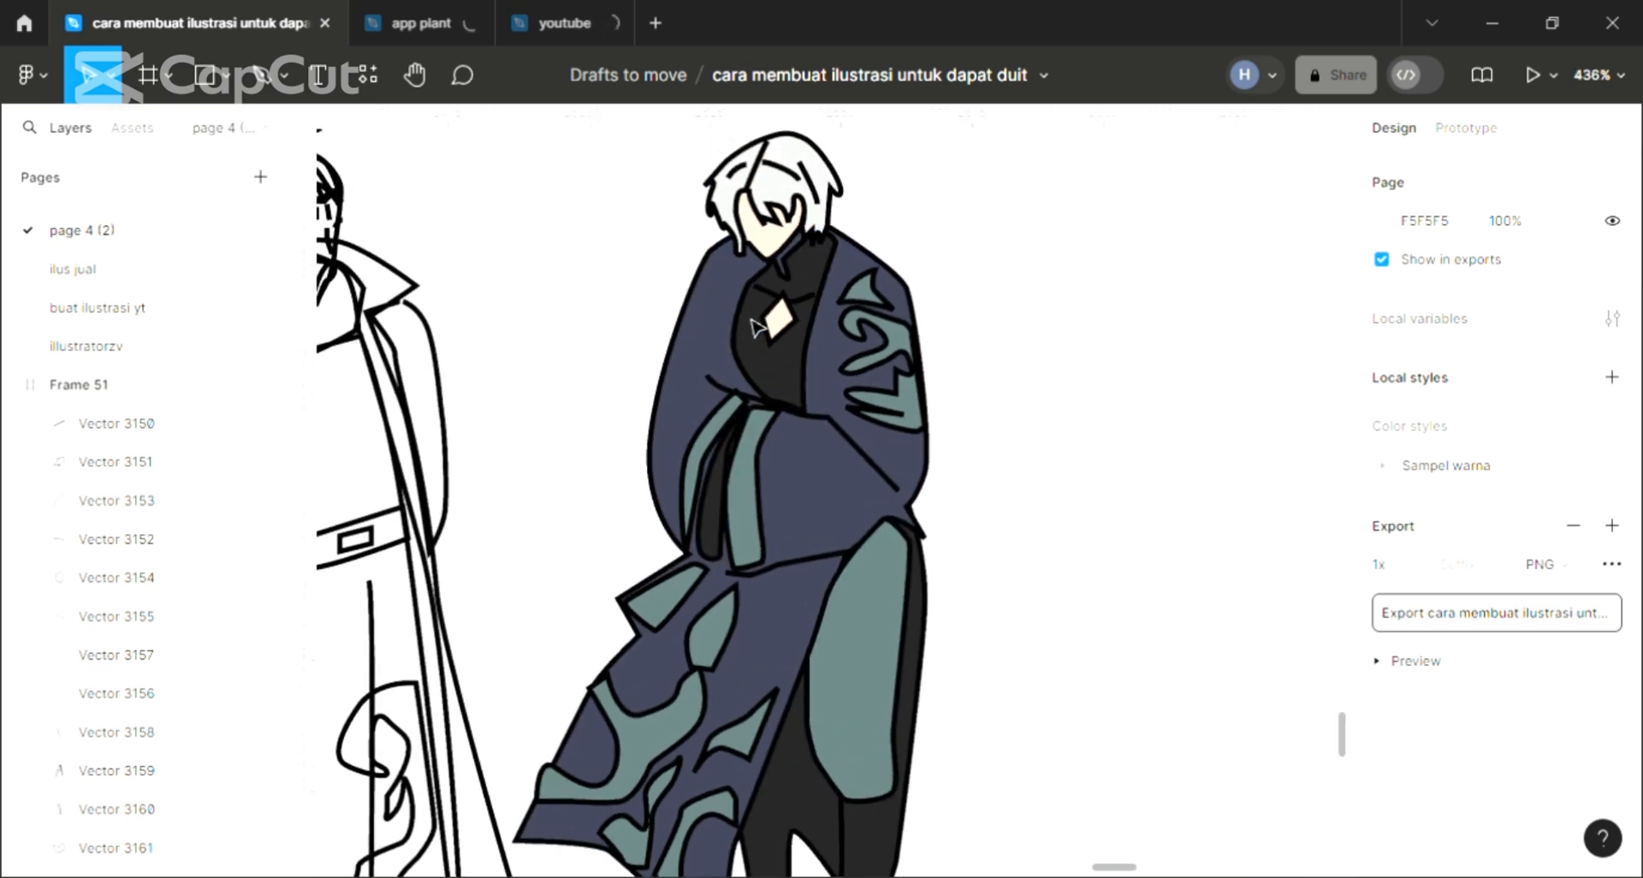
scroll(721, 429, "up", 2)
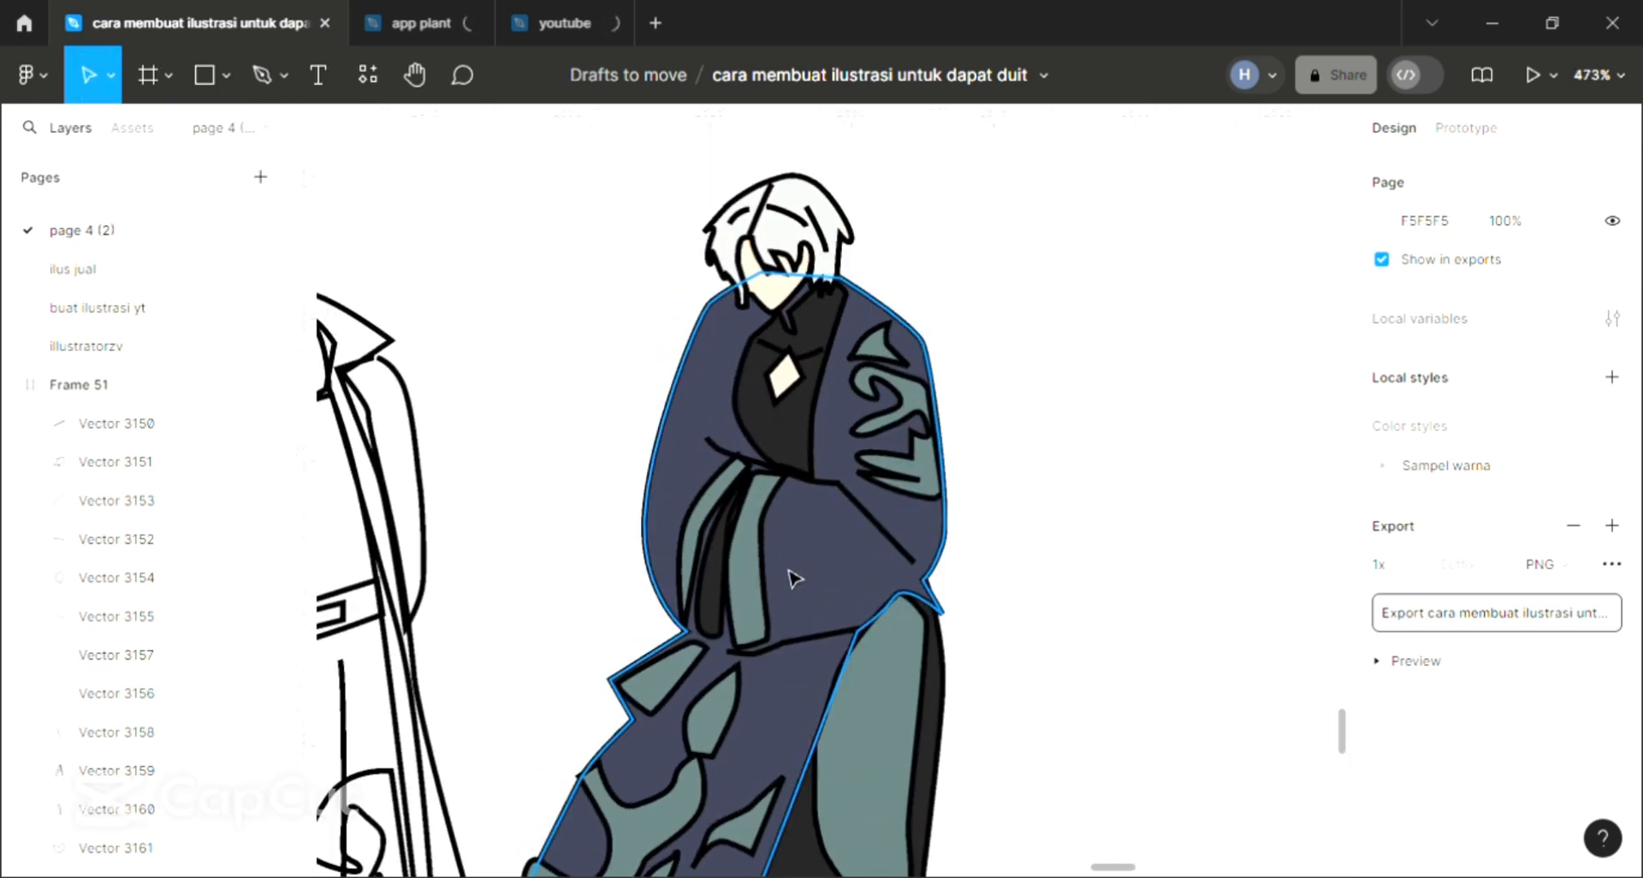
scroll(860, 742, "down", 5)
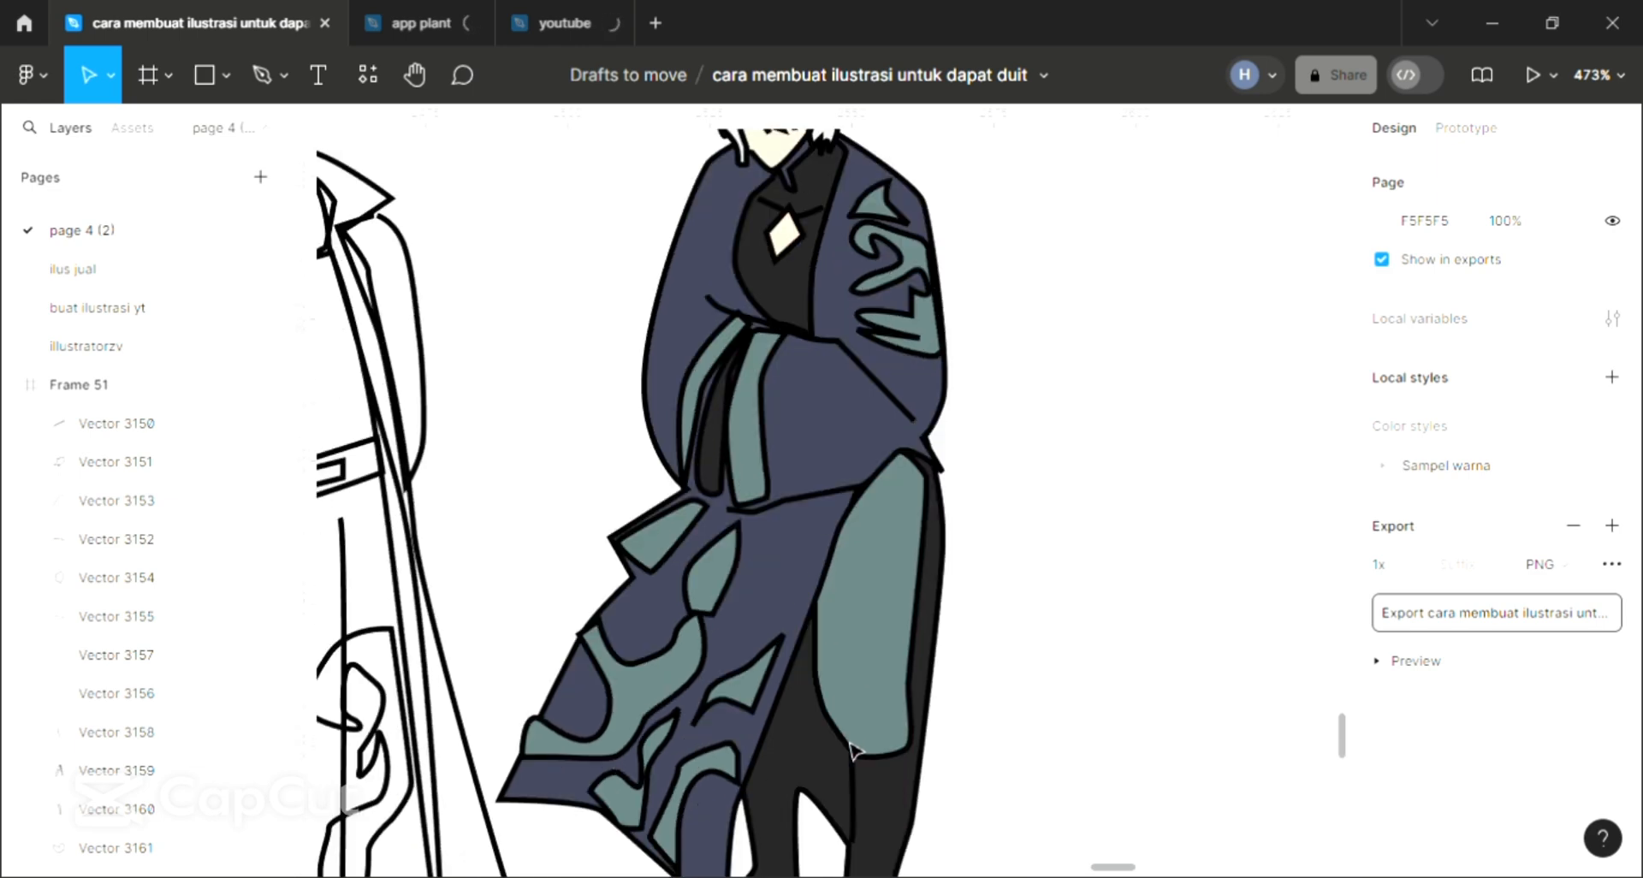
scroll(856, 748, "down", 1)
scroll(856, 749, "left", 6)
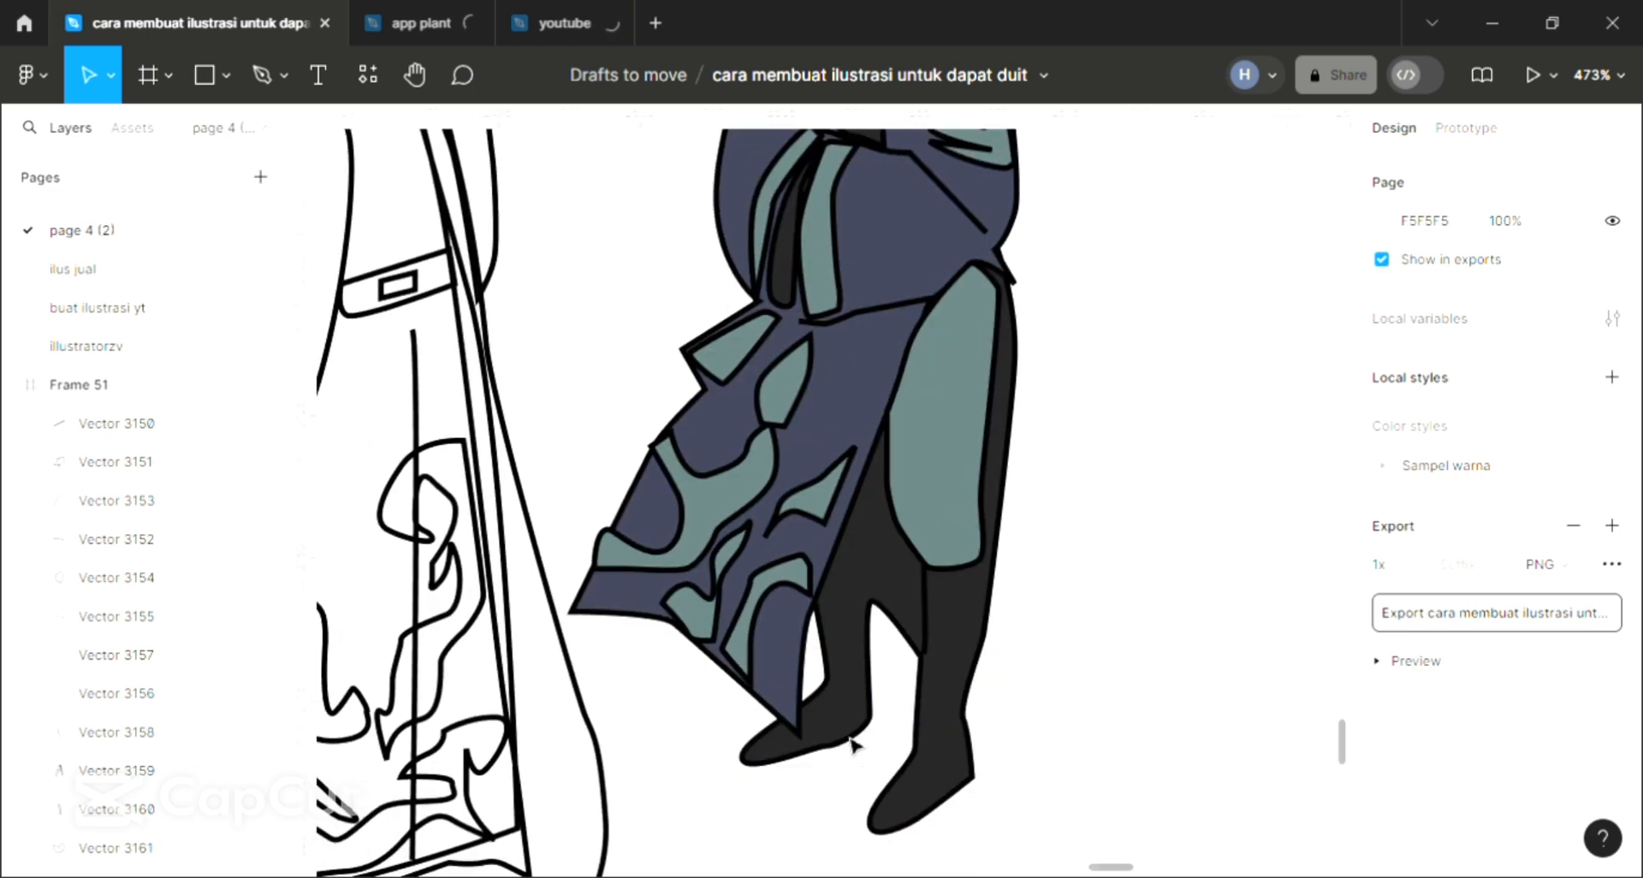
scroll(855, 746, "up", 4)
scroll(854, 746, "down", 3)
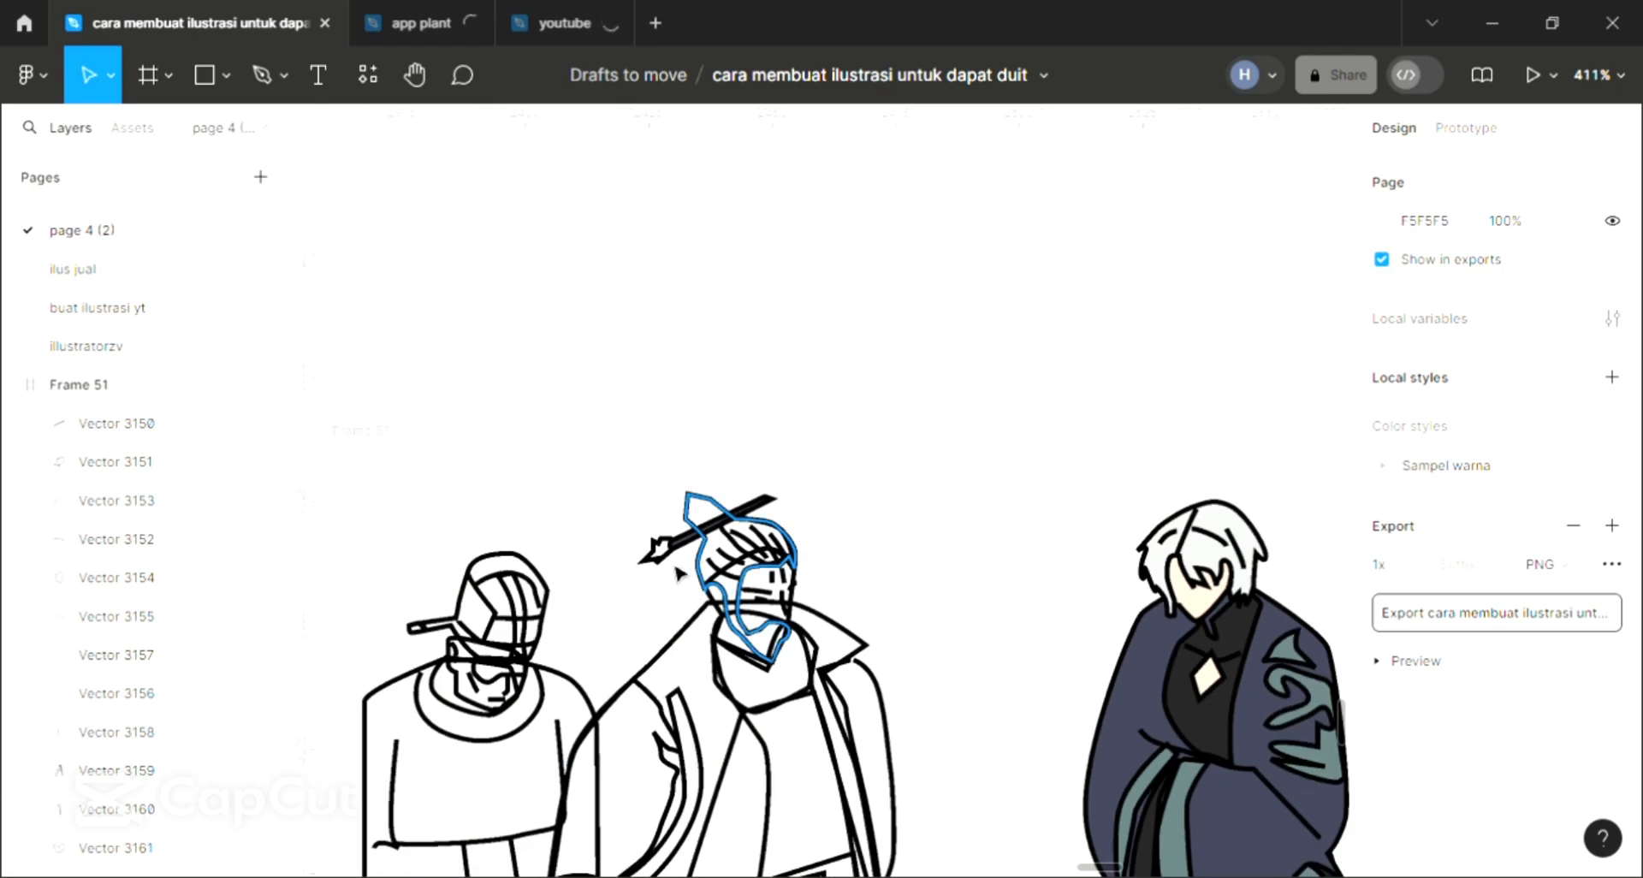
- Fill the brush tip of the middle figure's hairpin with yellow DFBD5E sampled from the palette swatch
left_click(660, 549)
scroll(770, 676, "left", 3)
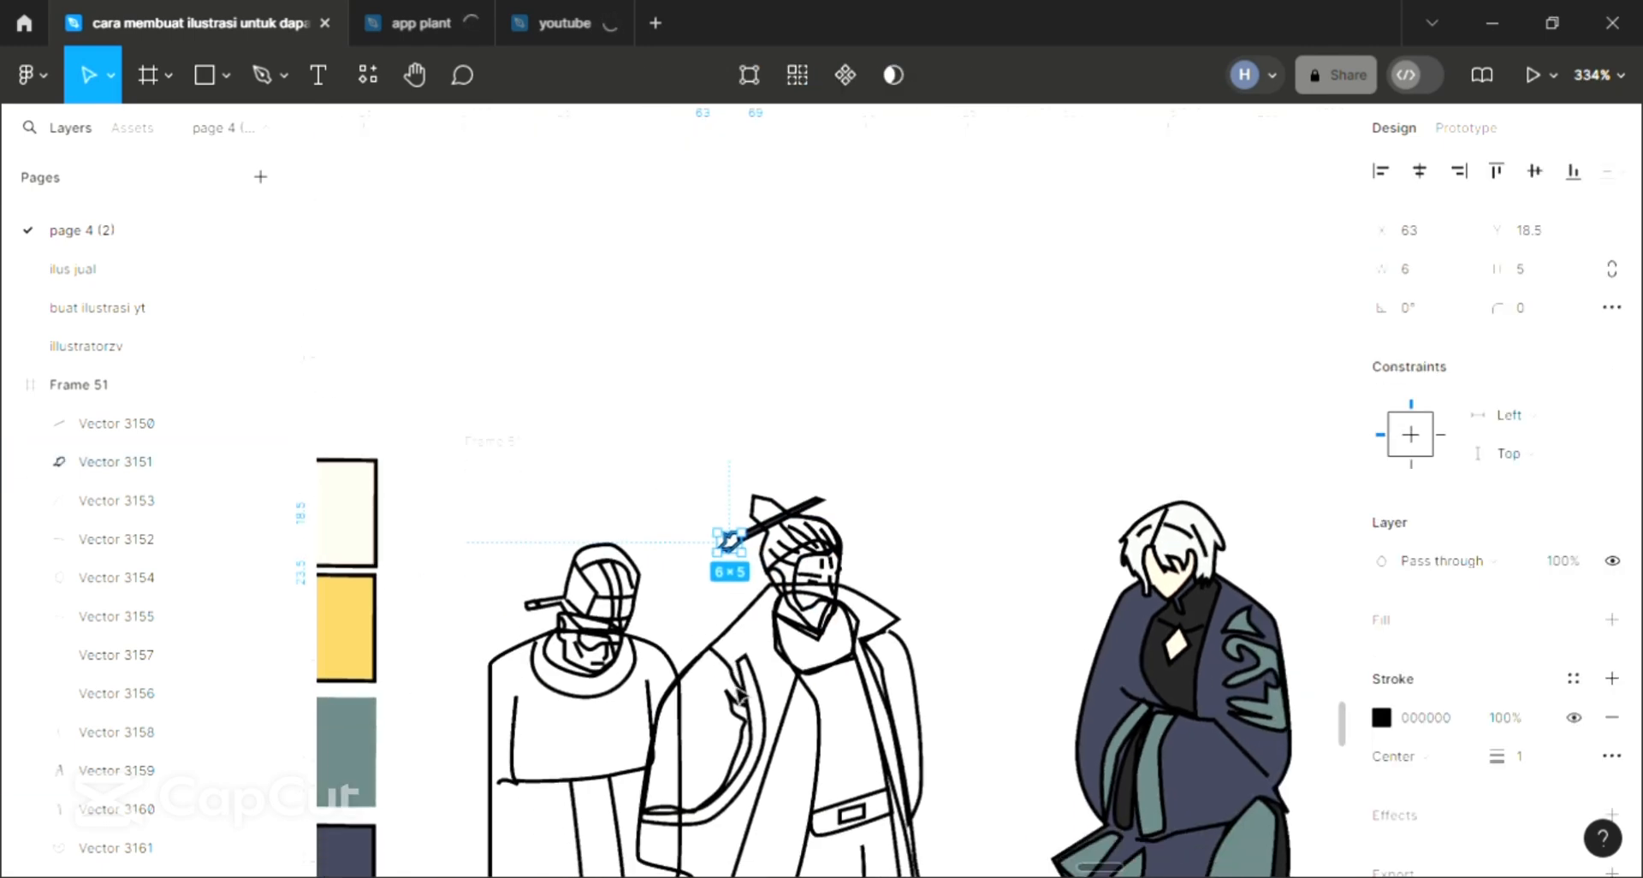
scroll(782, 682, "down", 2)
scroll(782, 682, "left", 2)
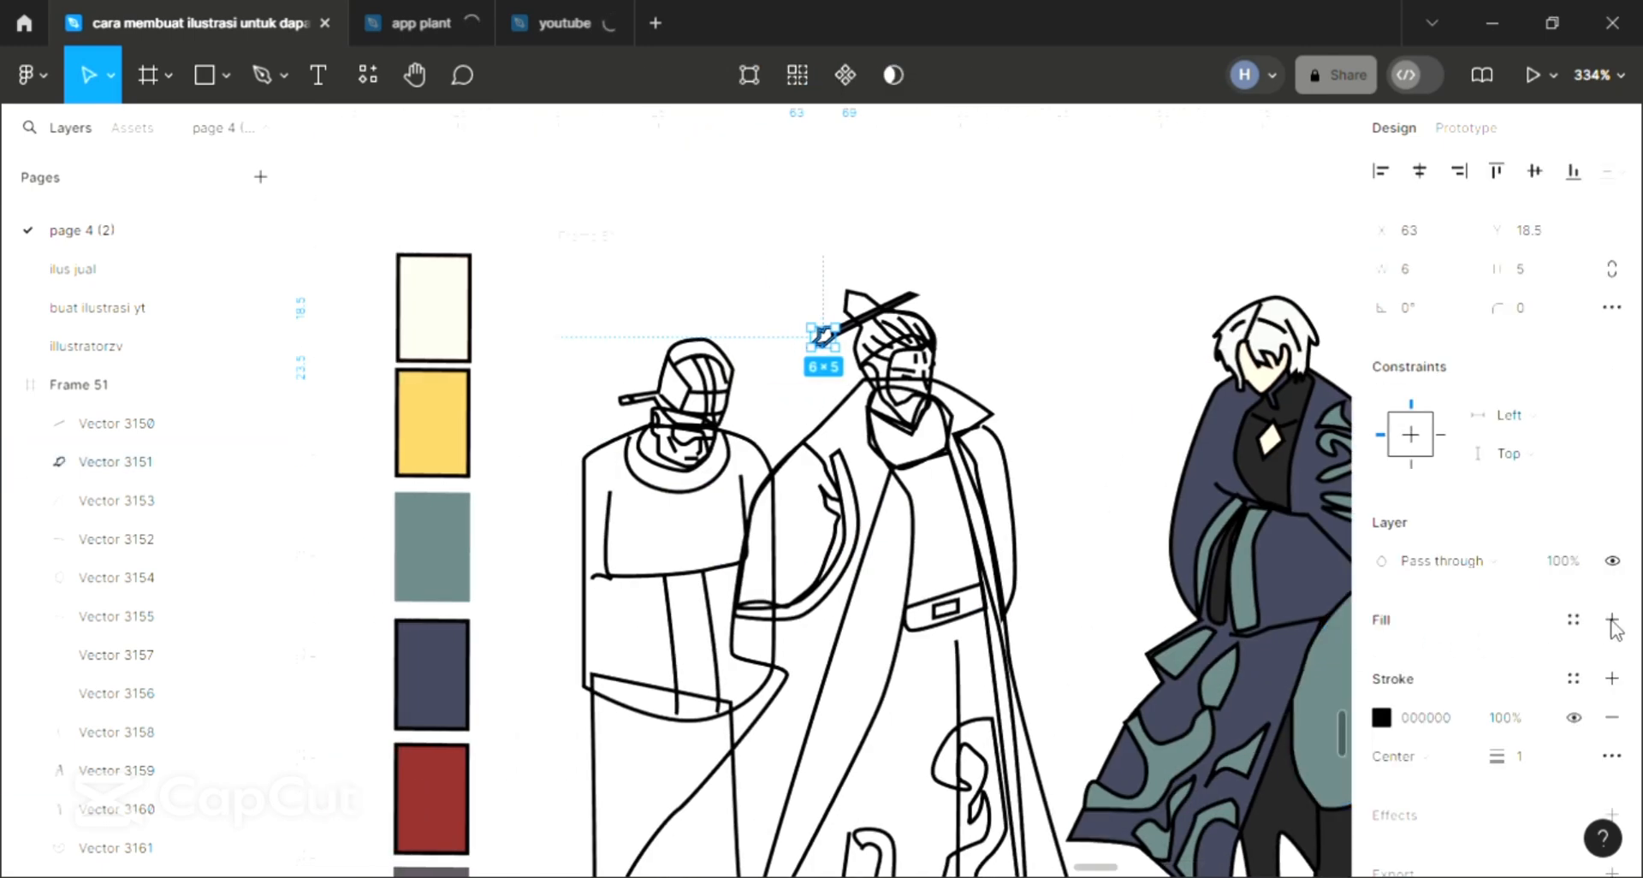
left_click(1612, 619)
key("i")
left_click(460, 455)
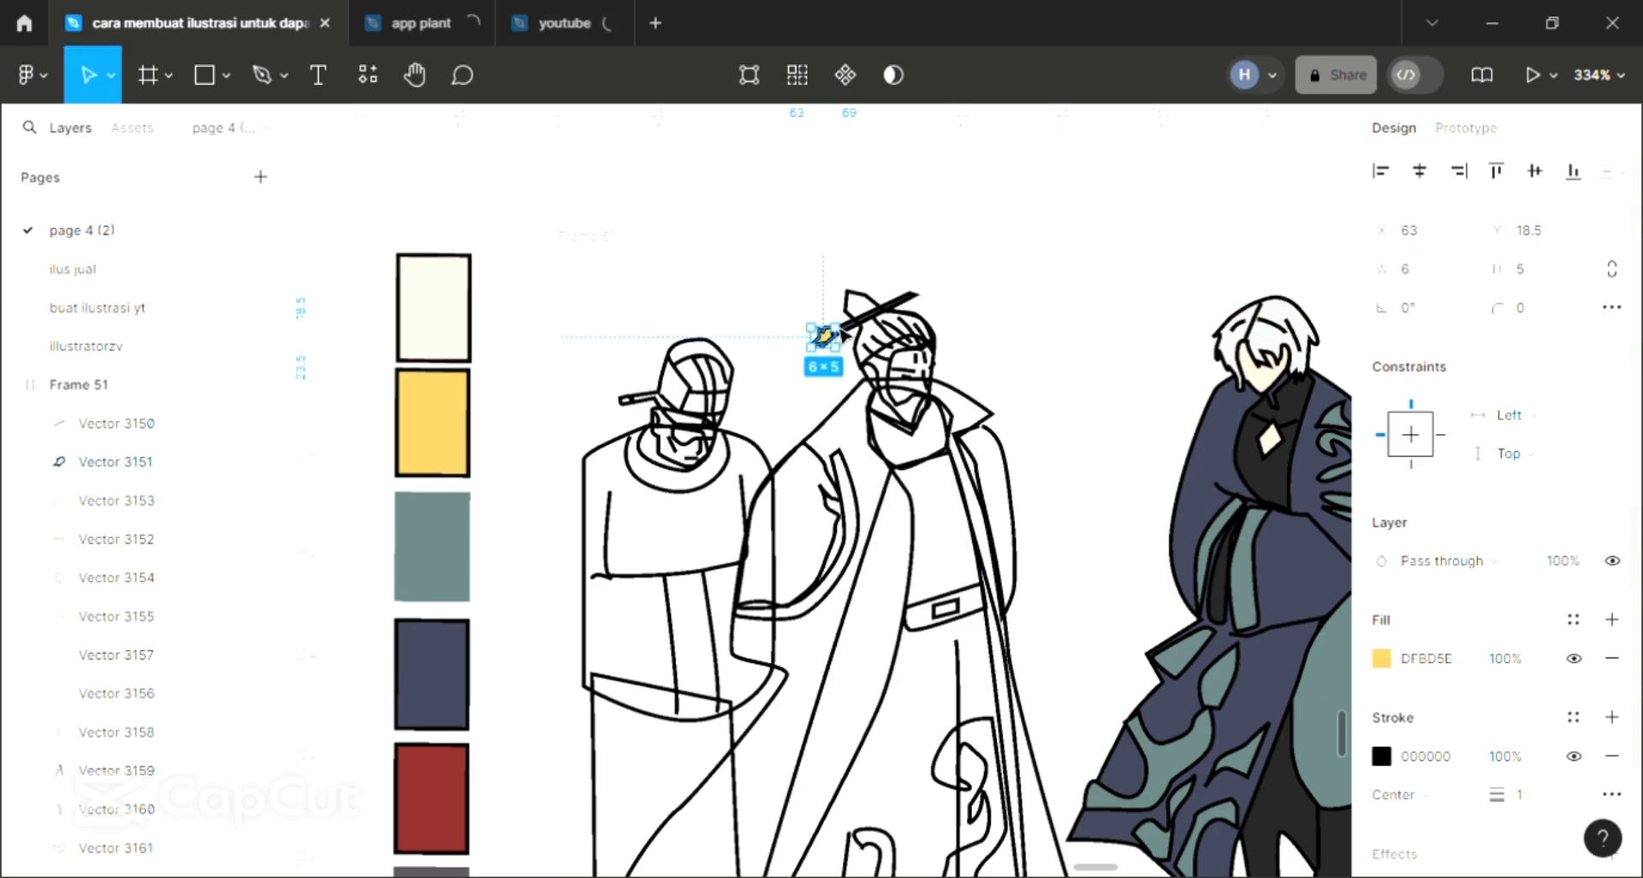
- Send the middle figure's hair and beard shape to the back and fill it with sampled black 000000
left_click(877, 313)
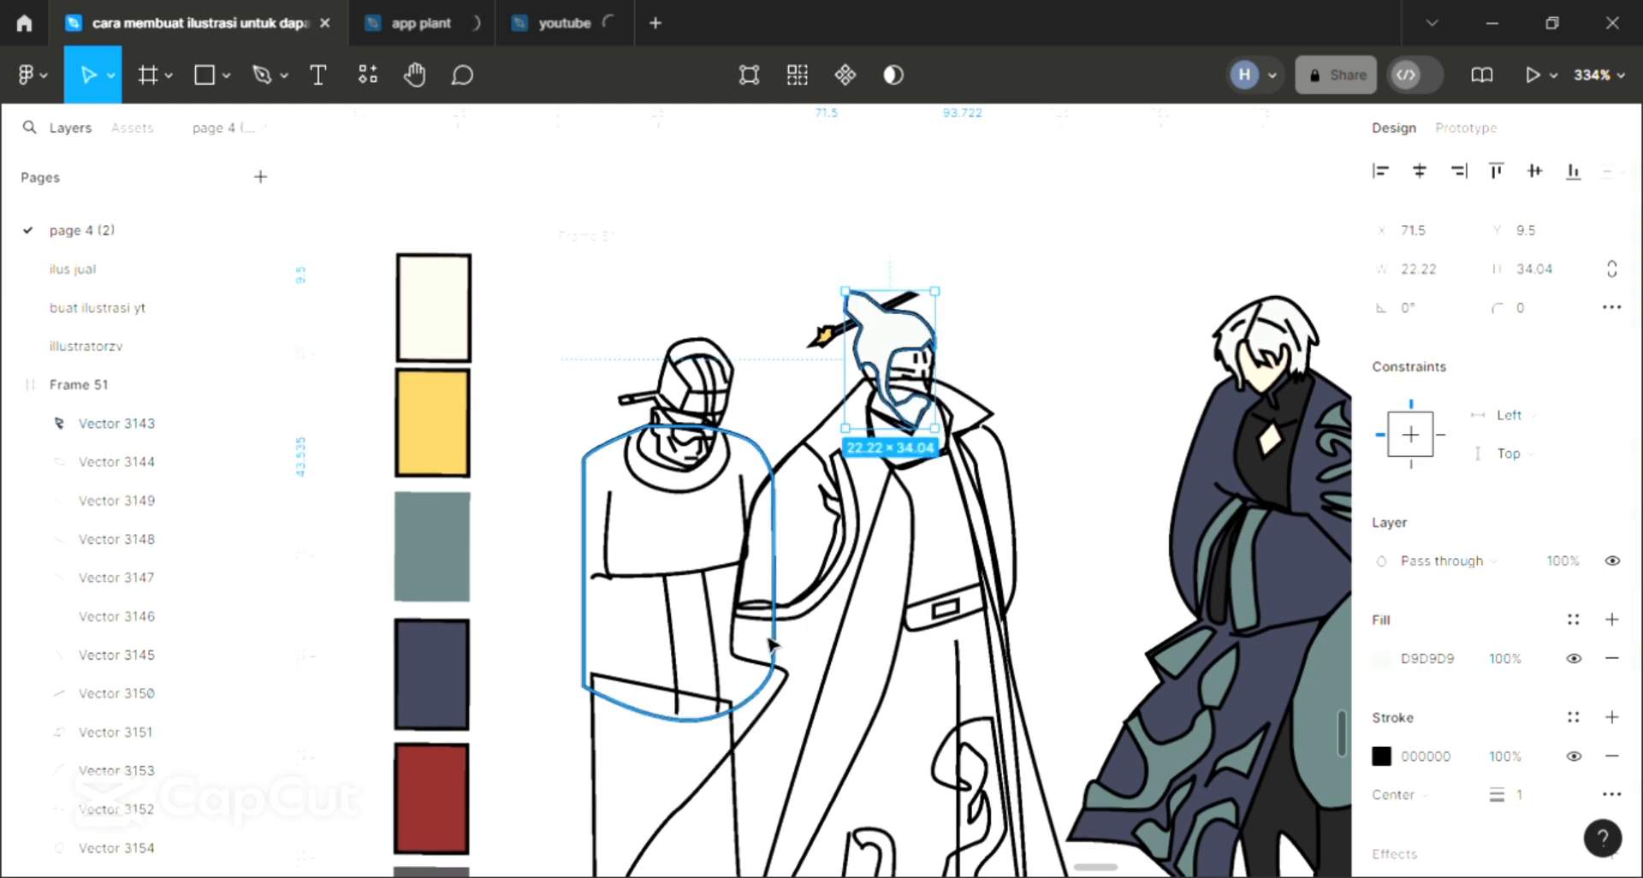
key("ctrl+shift+bracketleft")
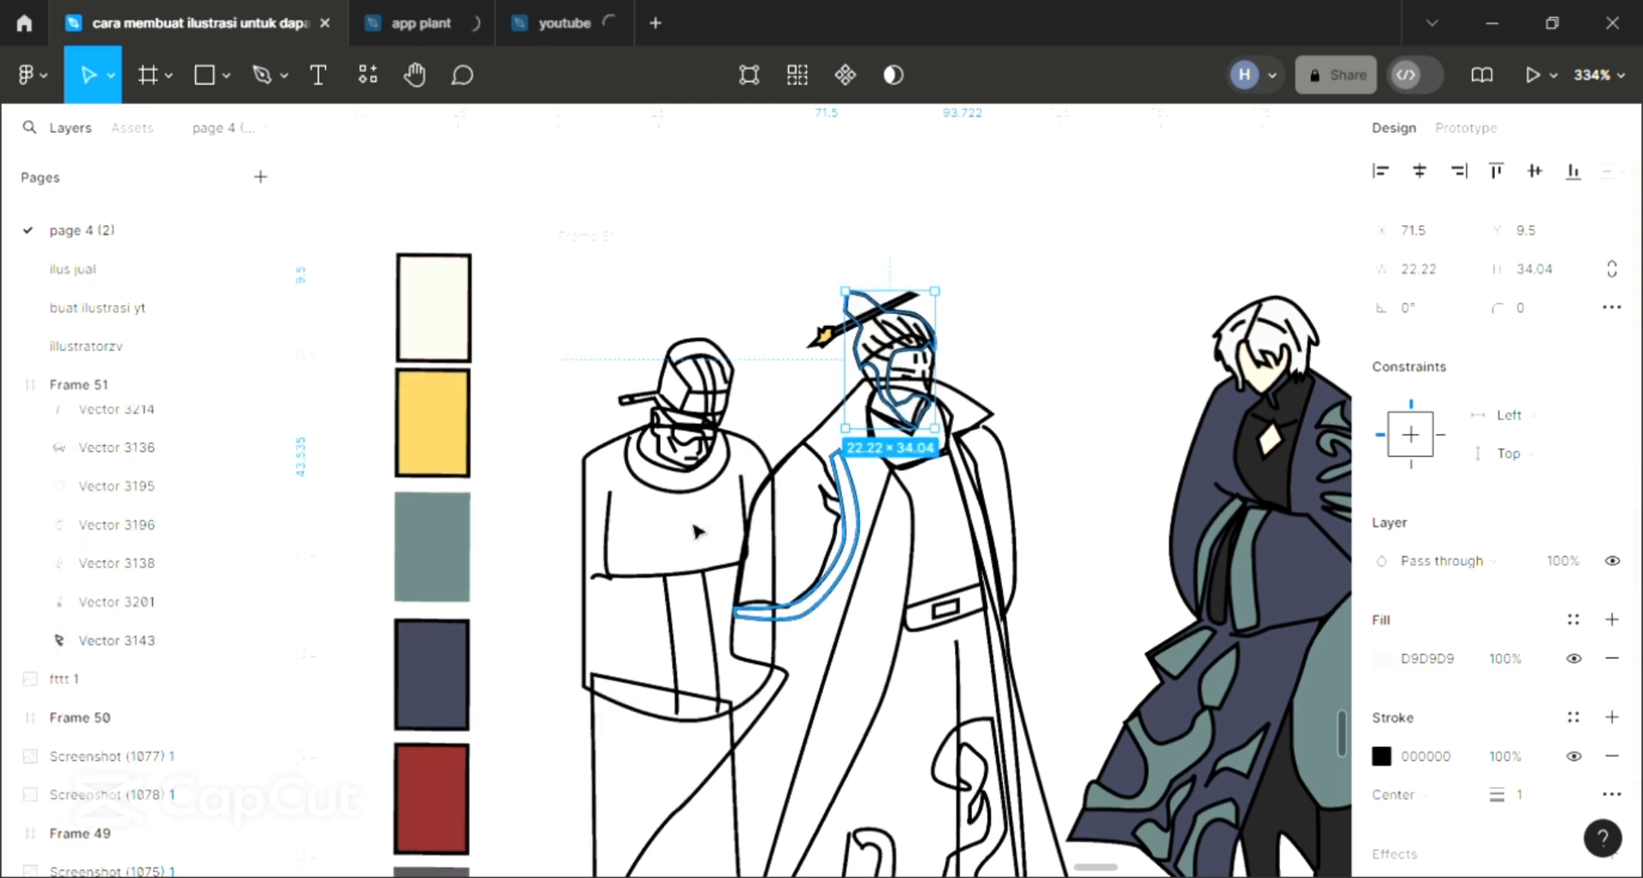
key("i")
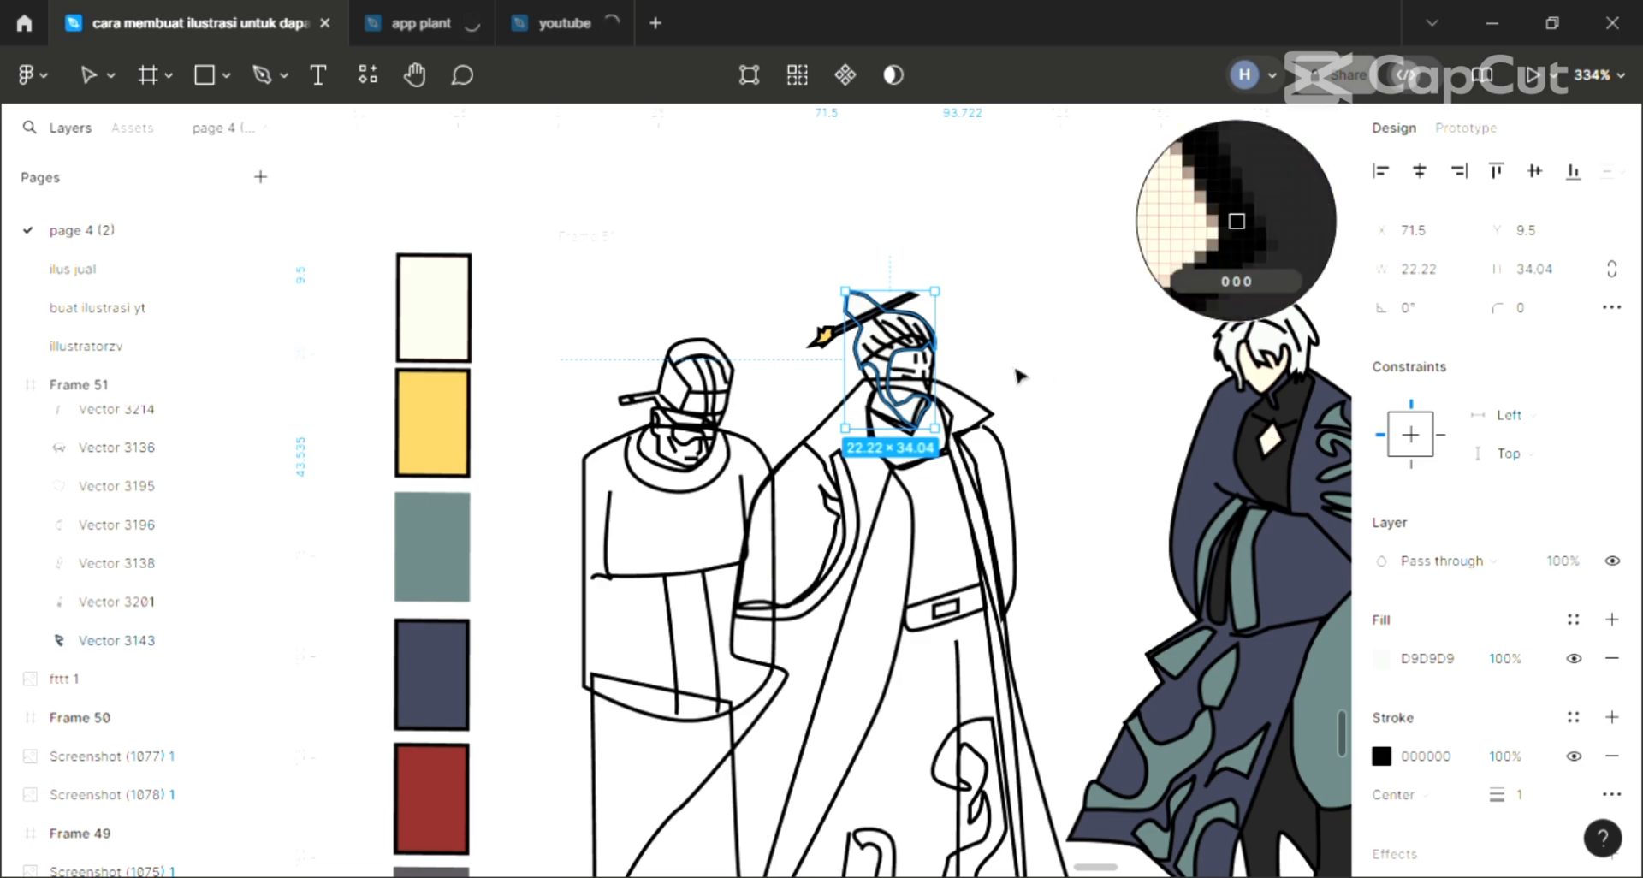
left_click(920, 355)
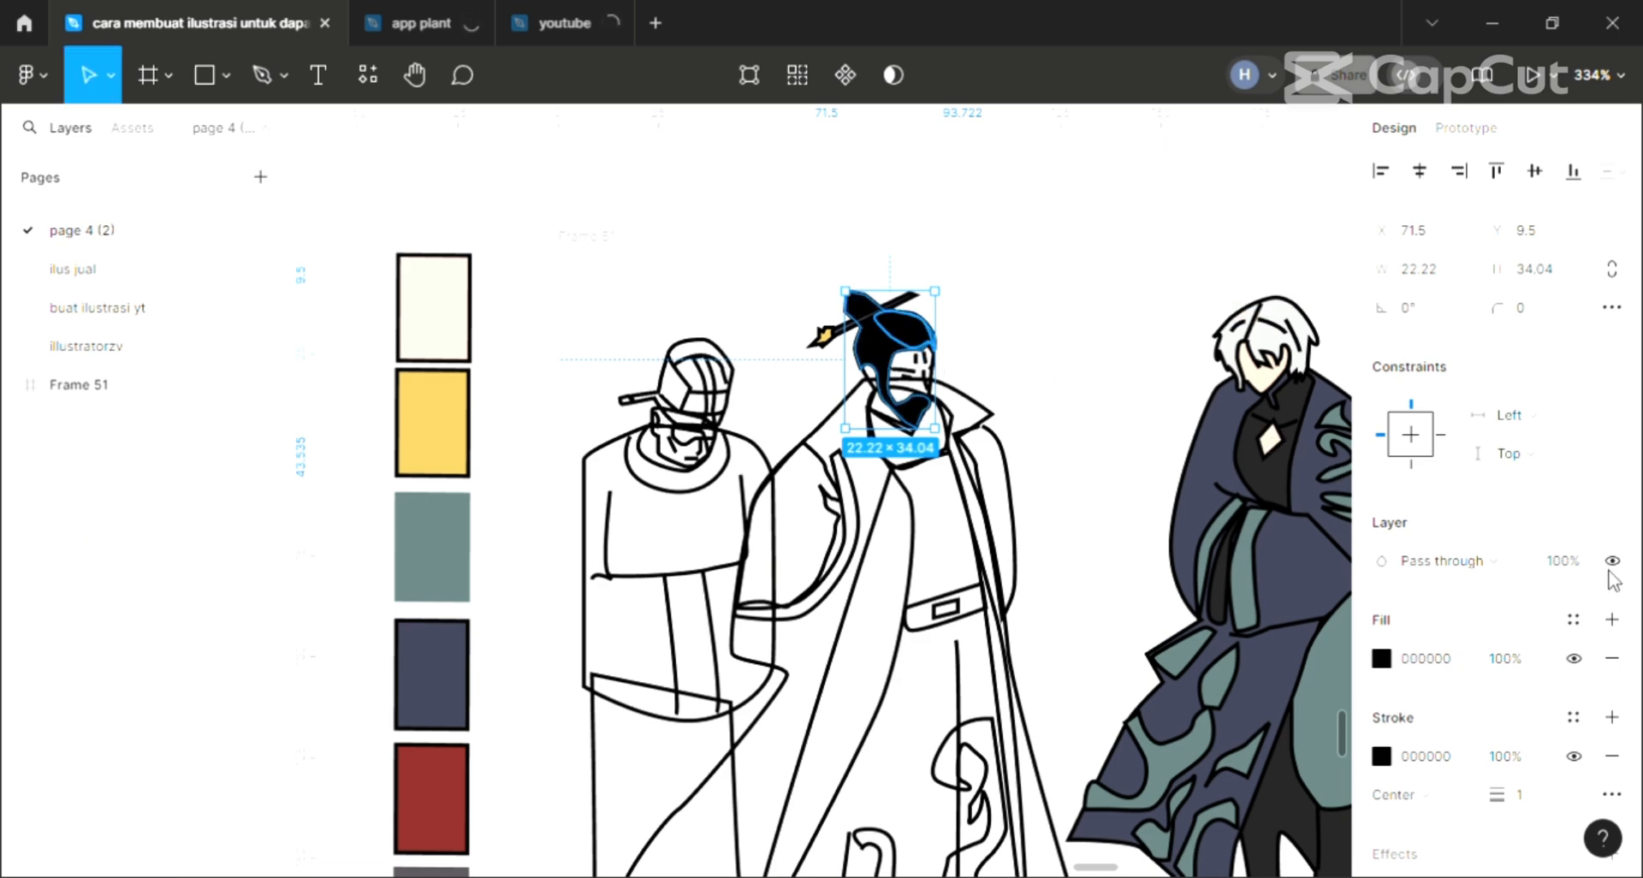
- Fill the oval highlight on the middle figure's hair with the off-white sampled from the rightmost figure's hair
left_click(1613, 620)
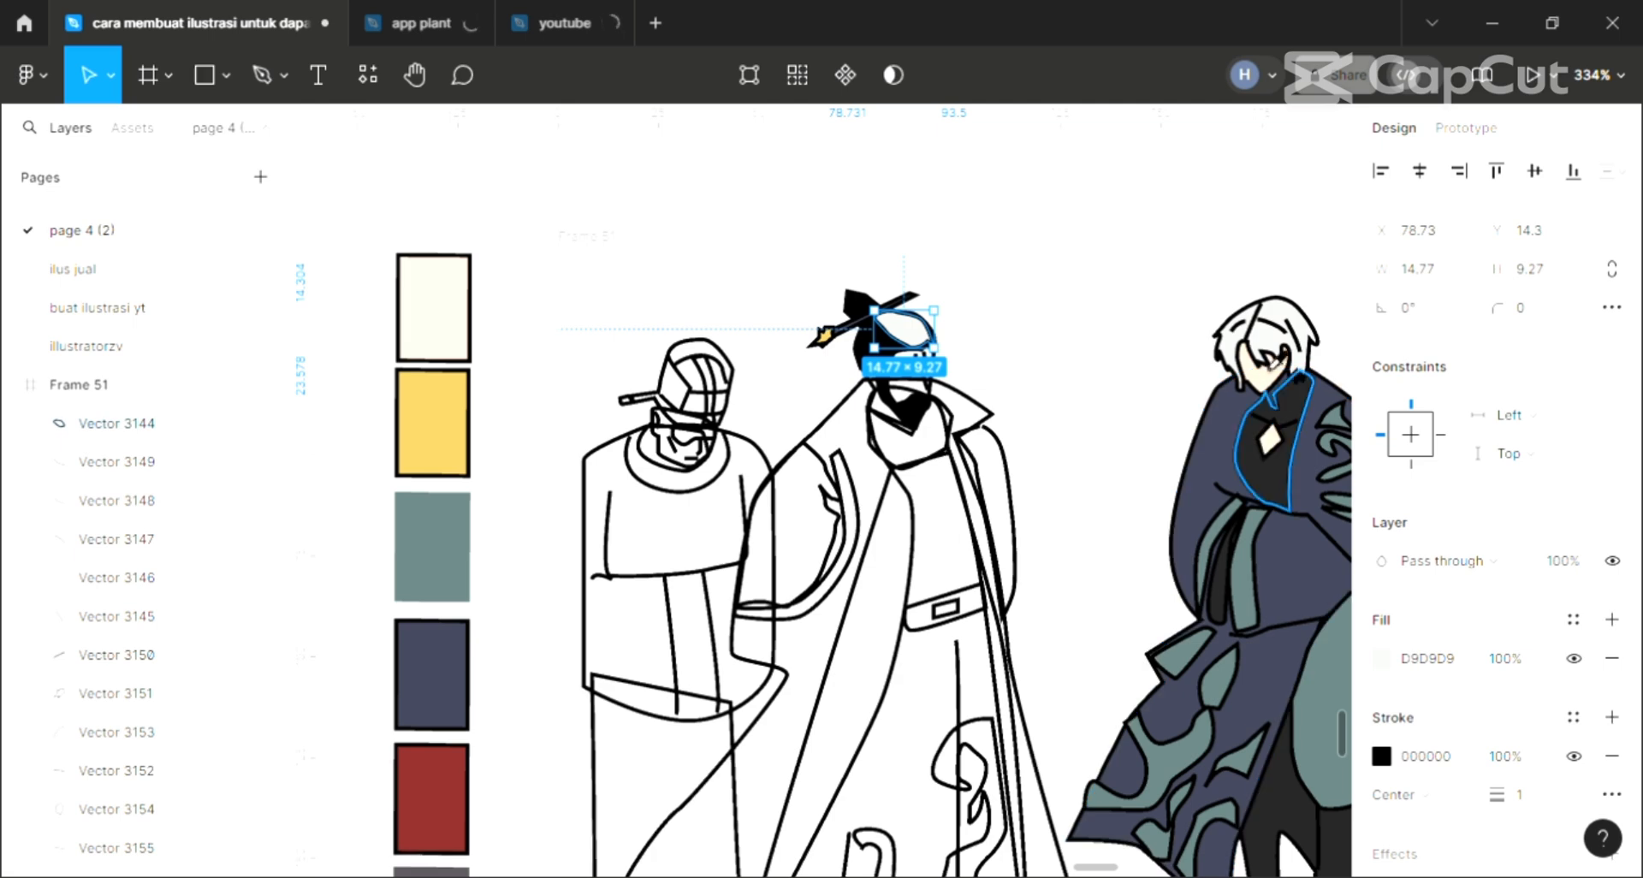
key("i")
left_click(1255, 334)
left_click(1027, 401)
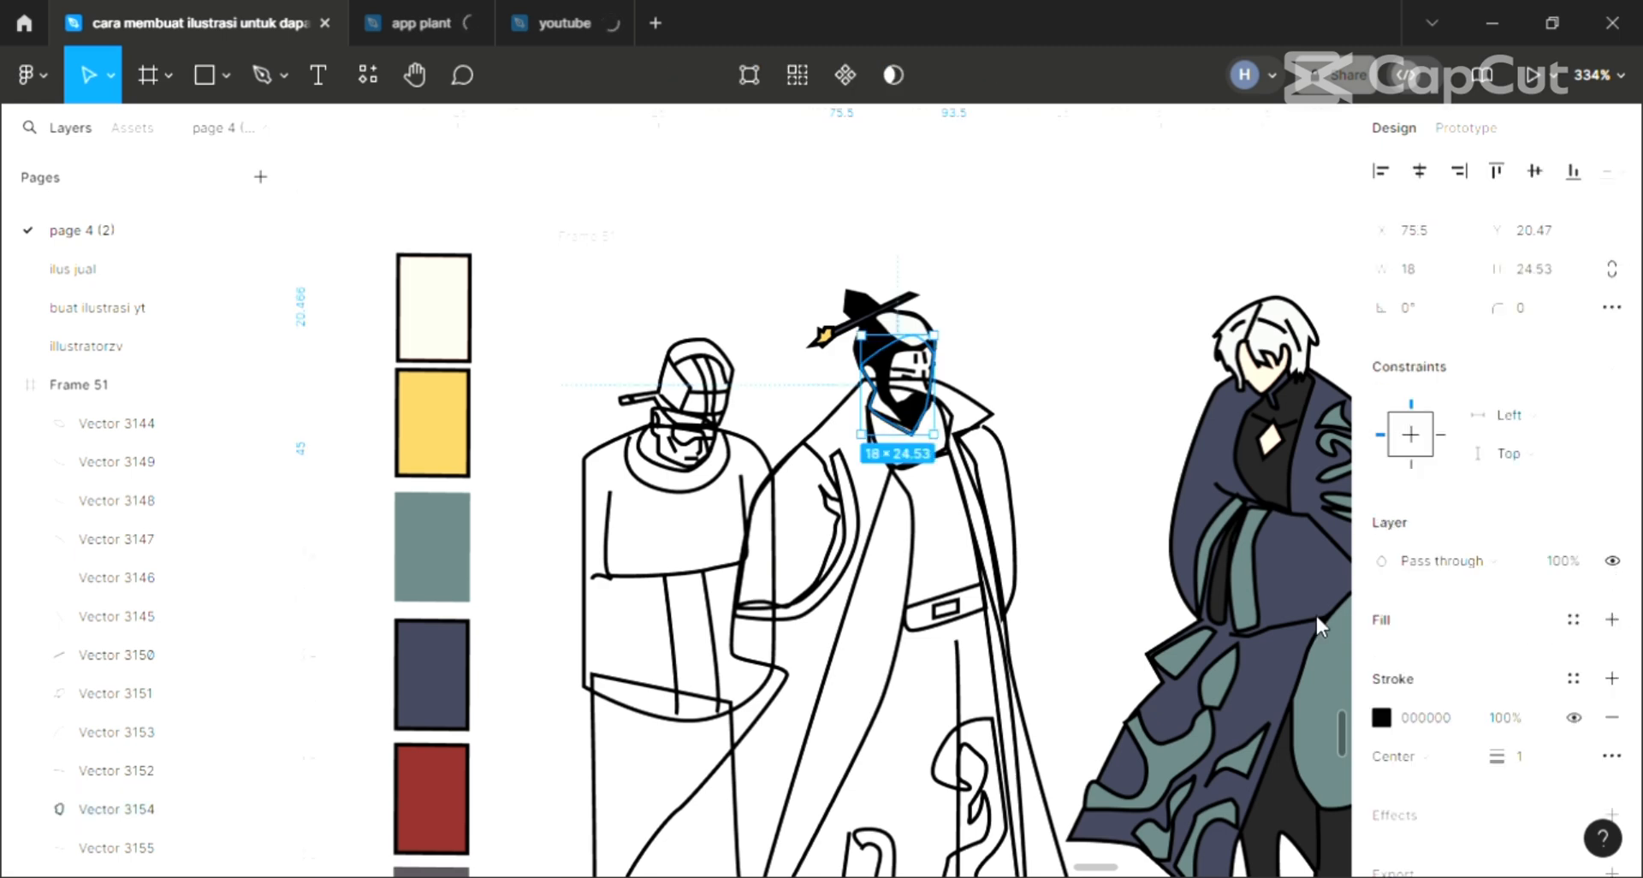
- Fill the middle figure's face with the skin tone FFE2D3 sampled from the palette and send it behind the beard
left_click(1612, 619)
key("i")
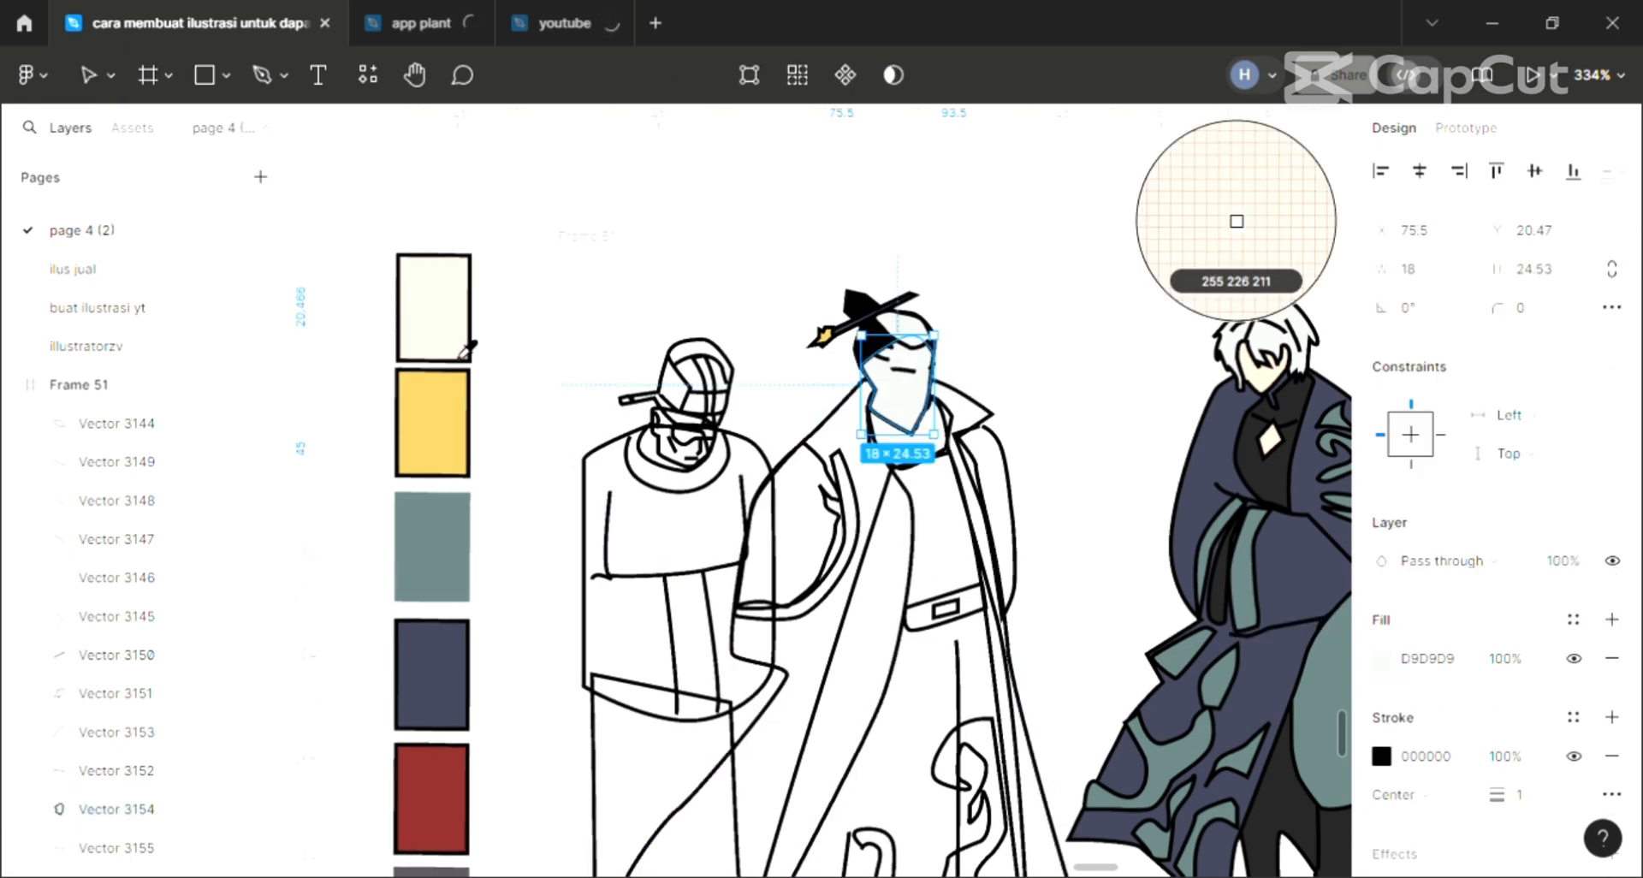
left_click(466, 351)
key("bracketleft")
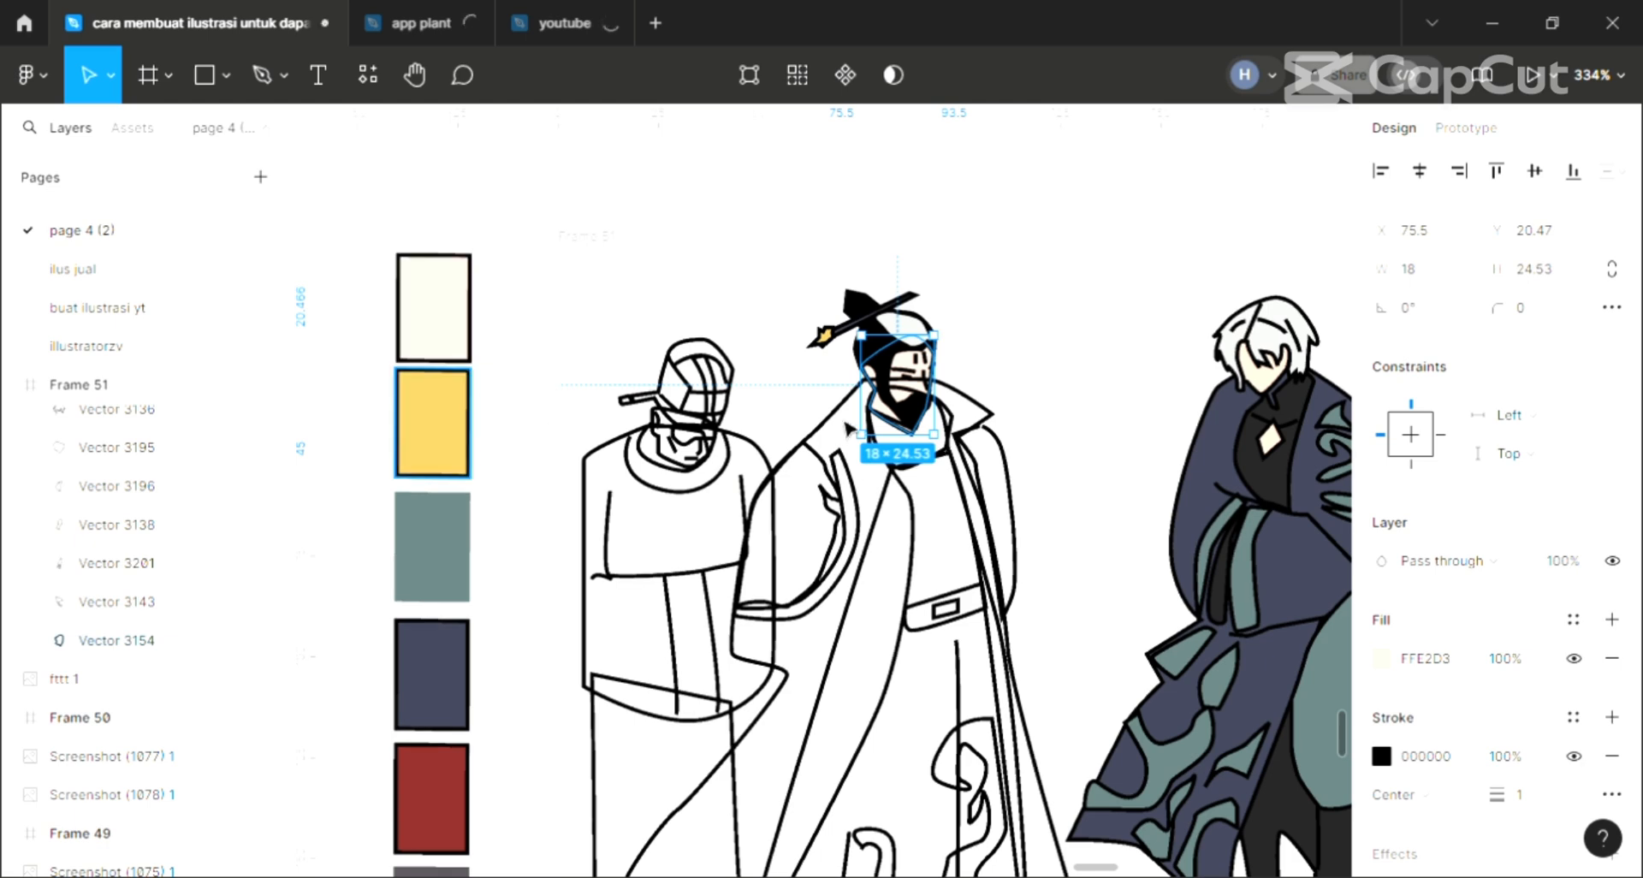
- Fill the middle figure's long coat with navy 3E4055 sampled from the rightmost figure's robe and send it to the back
left_click(845, 430)
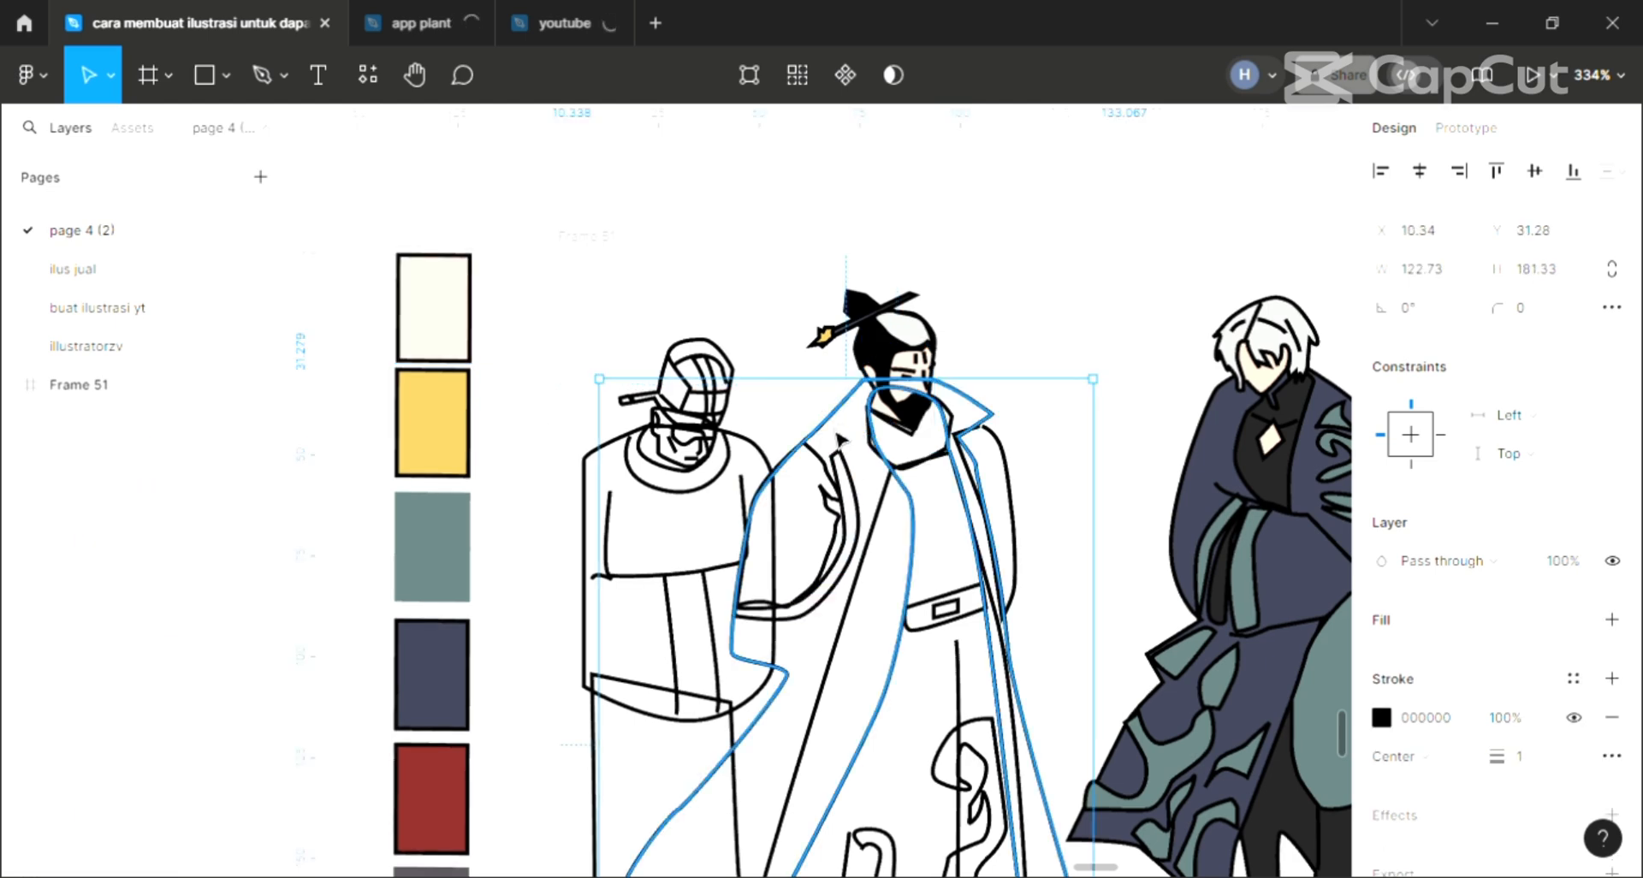
left_click(1612, 619)
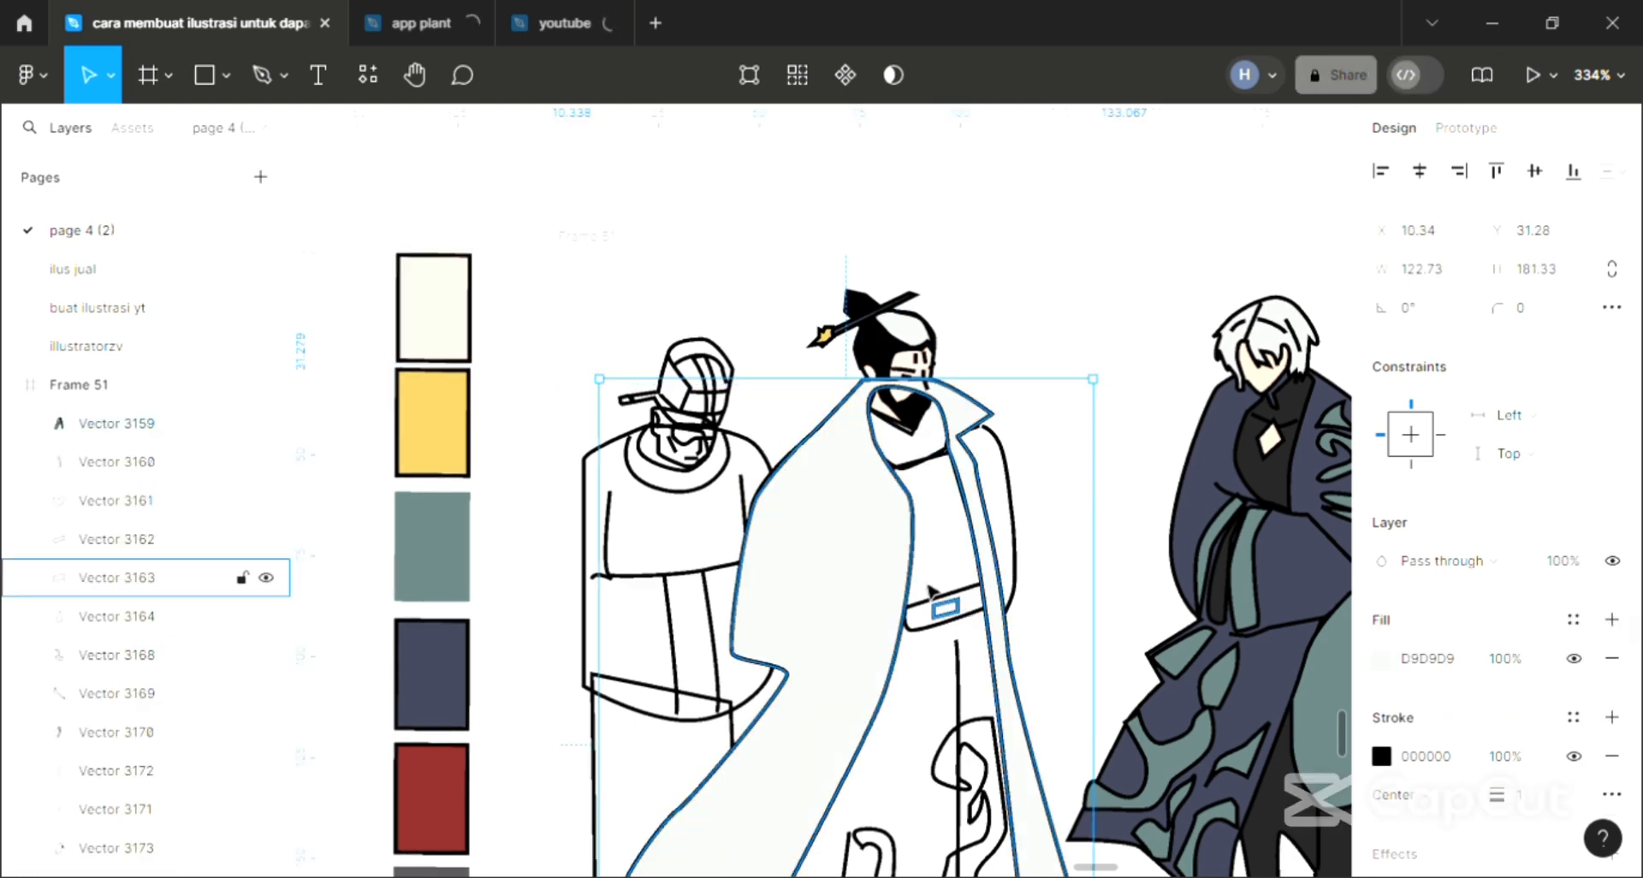
left_click(443, 573)
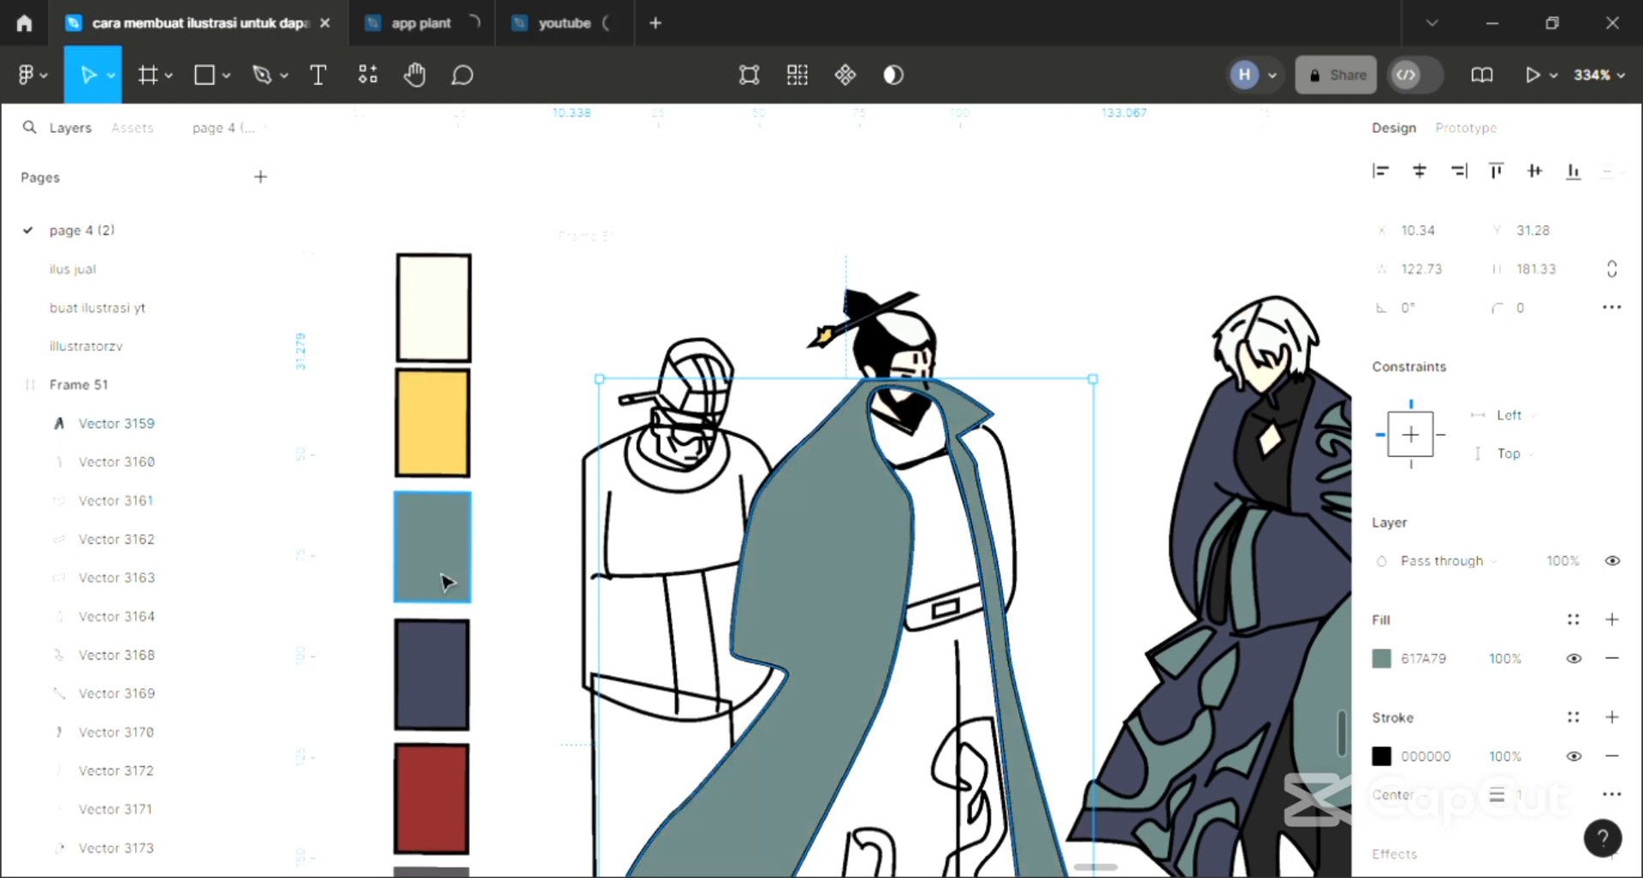
left_click(1296, 590)
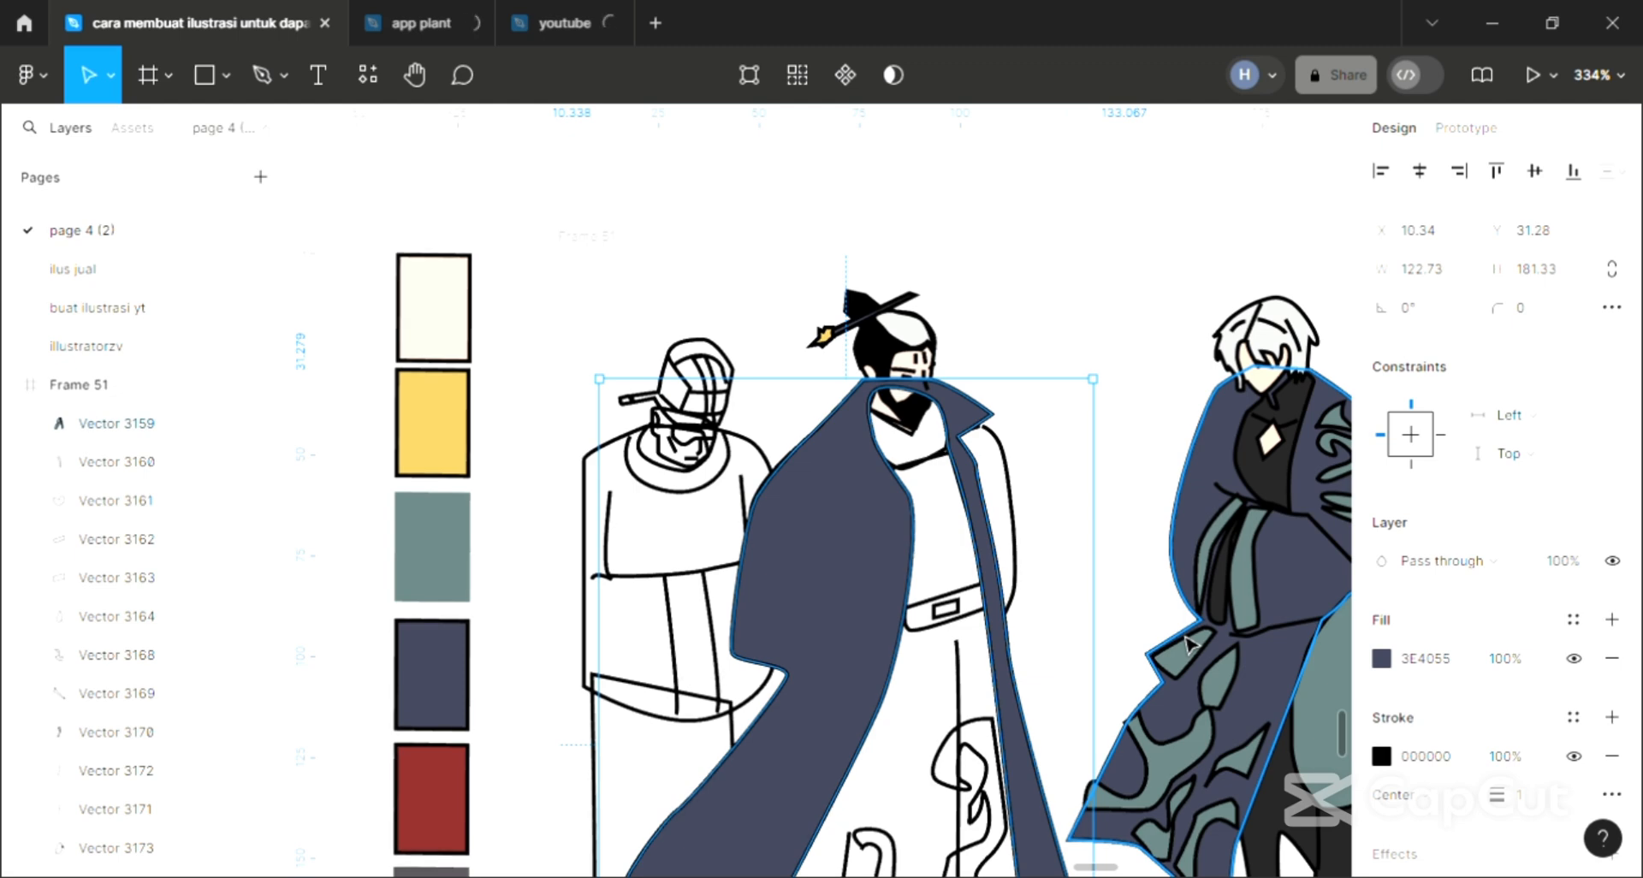
key("[")
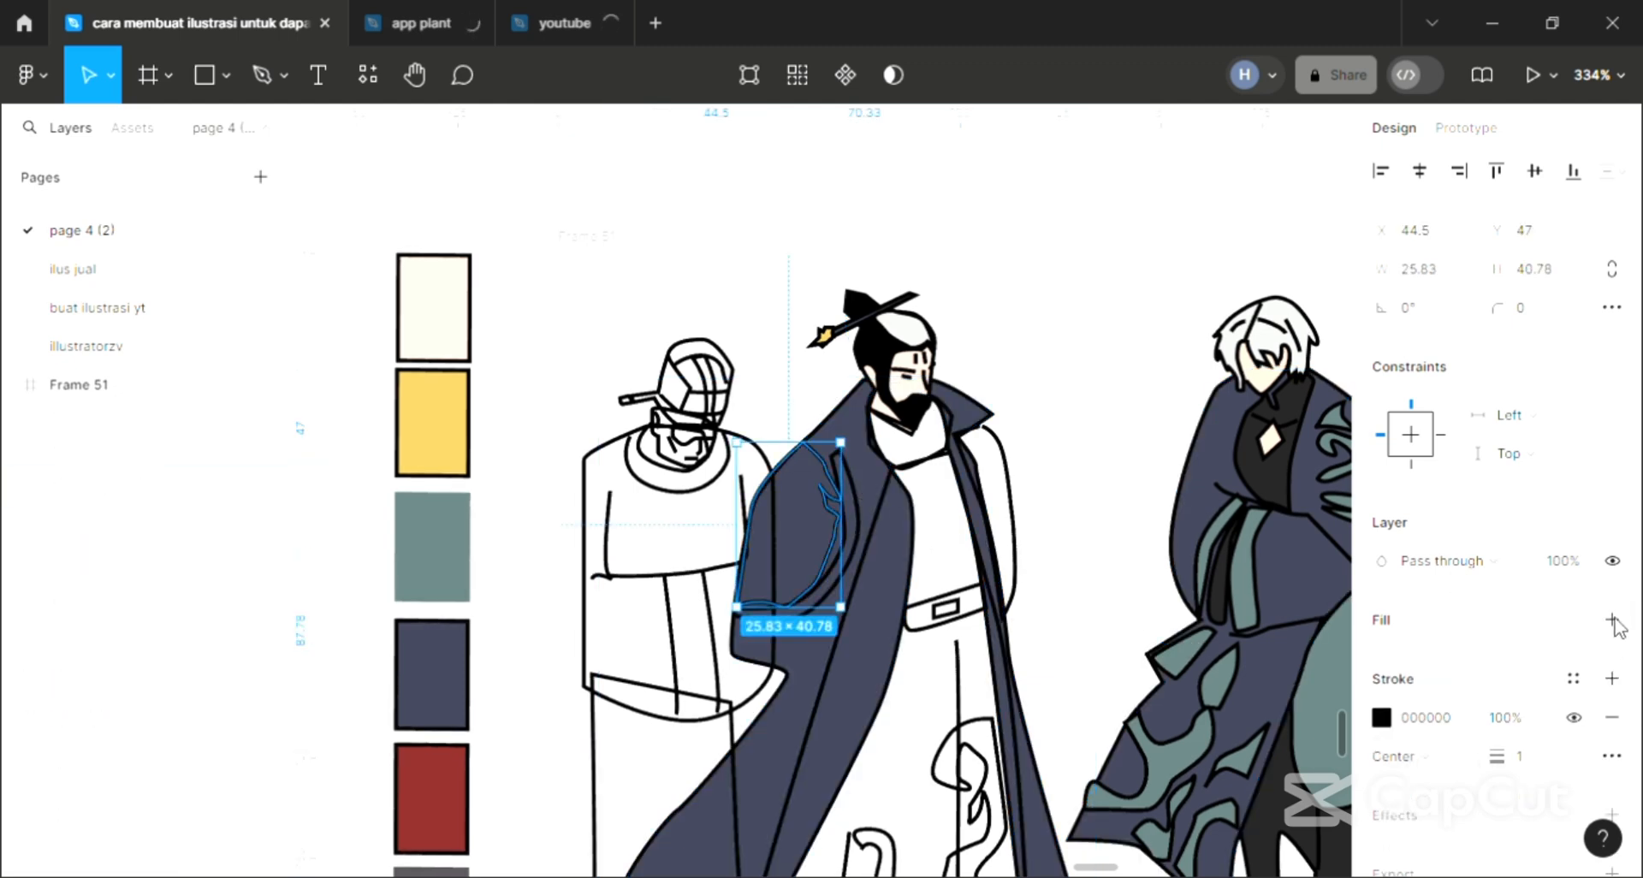
- Fill the middle figure's wide sleeve and the curved trim along its edge with palette yellow DFBD5E
key("i")
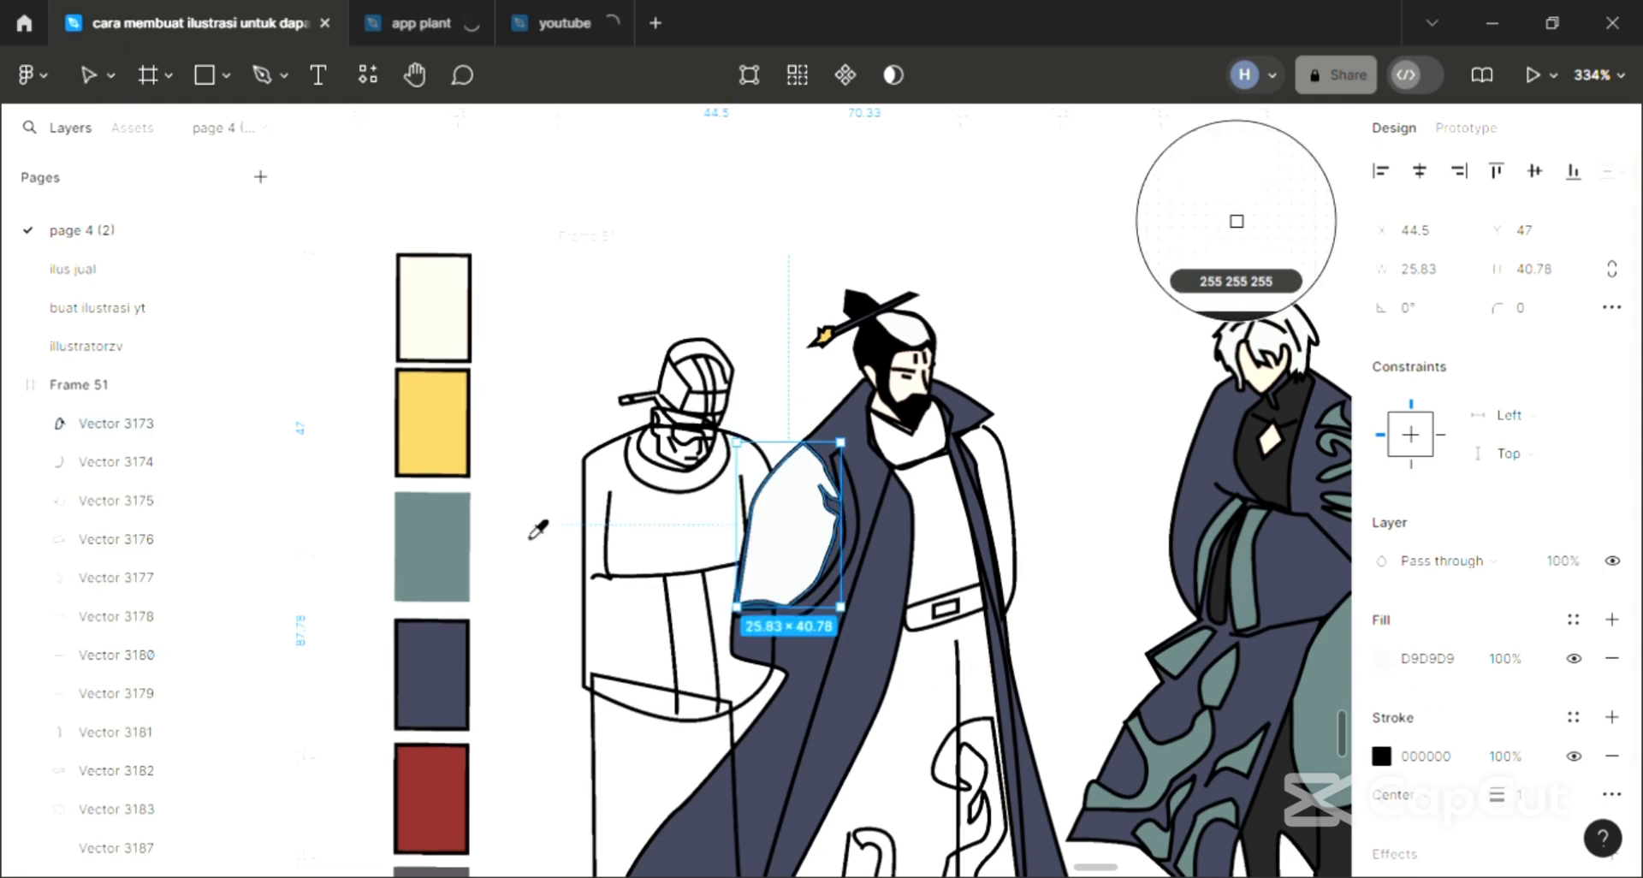
left_click(835, 540)
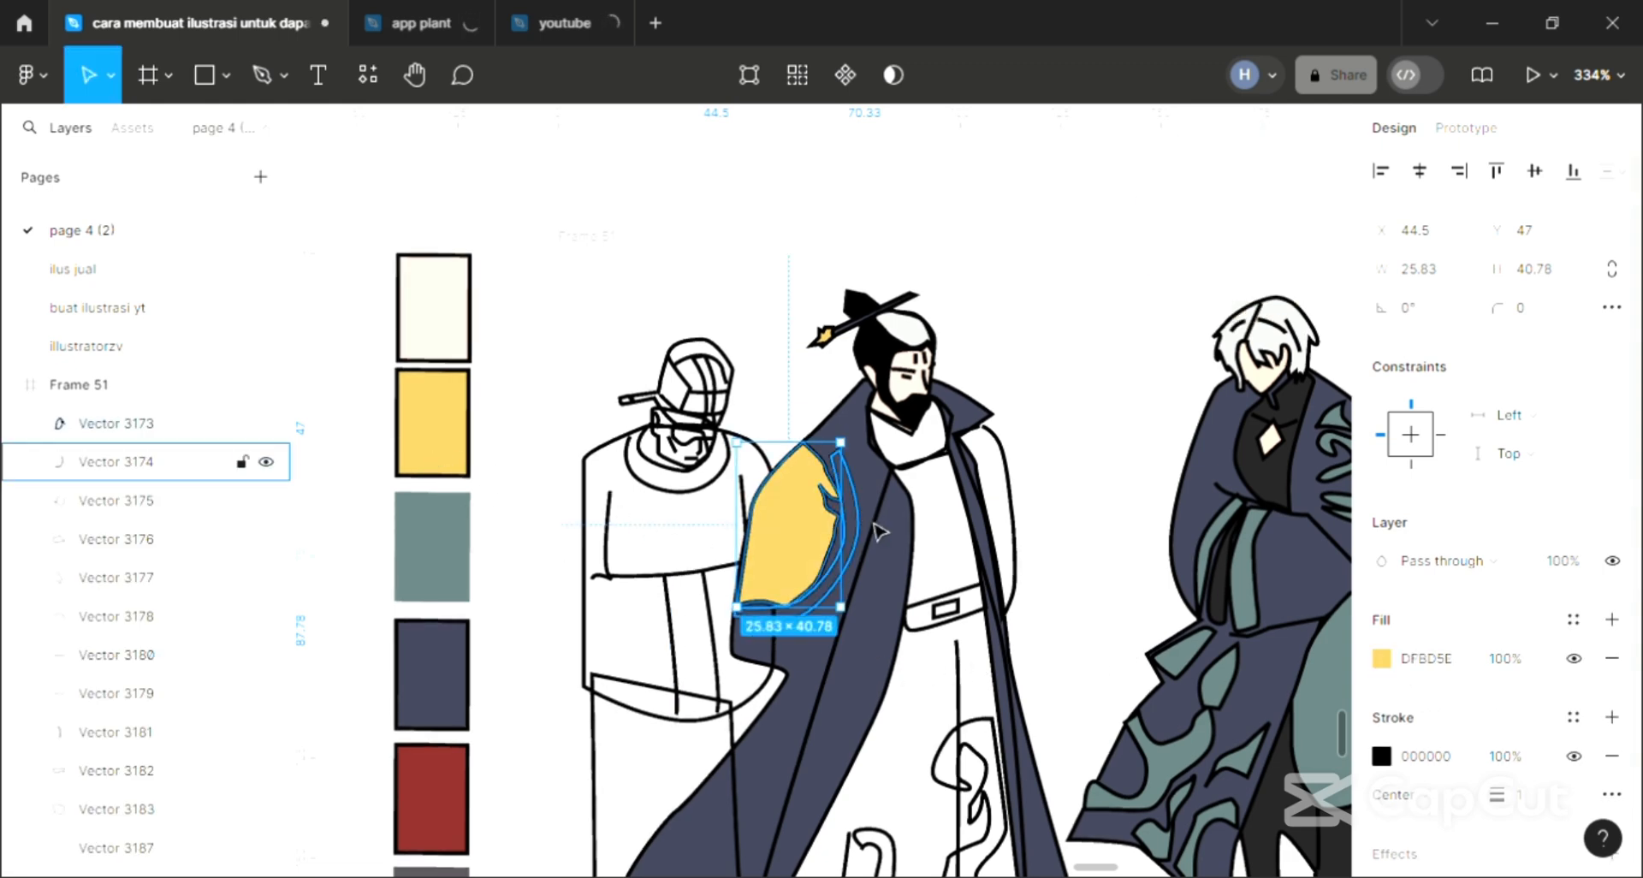
key("Tab")
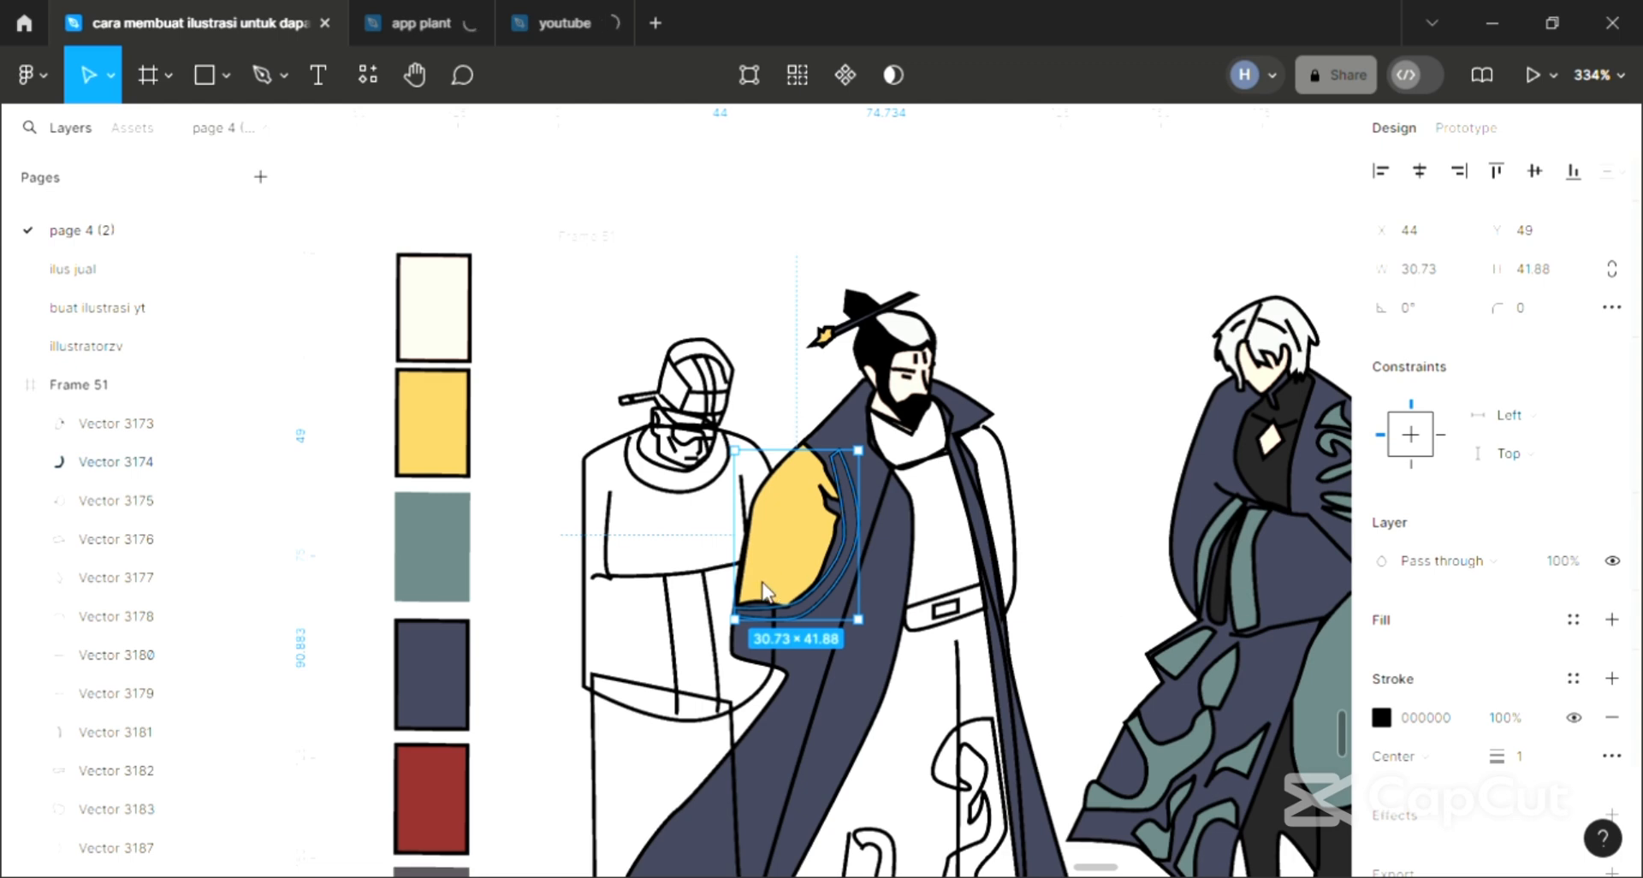
key("i")
left_click(462, 457)
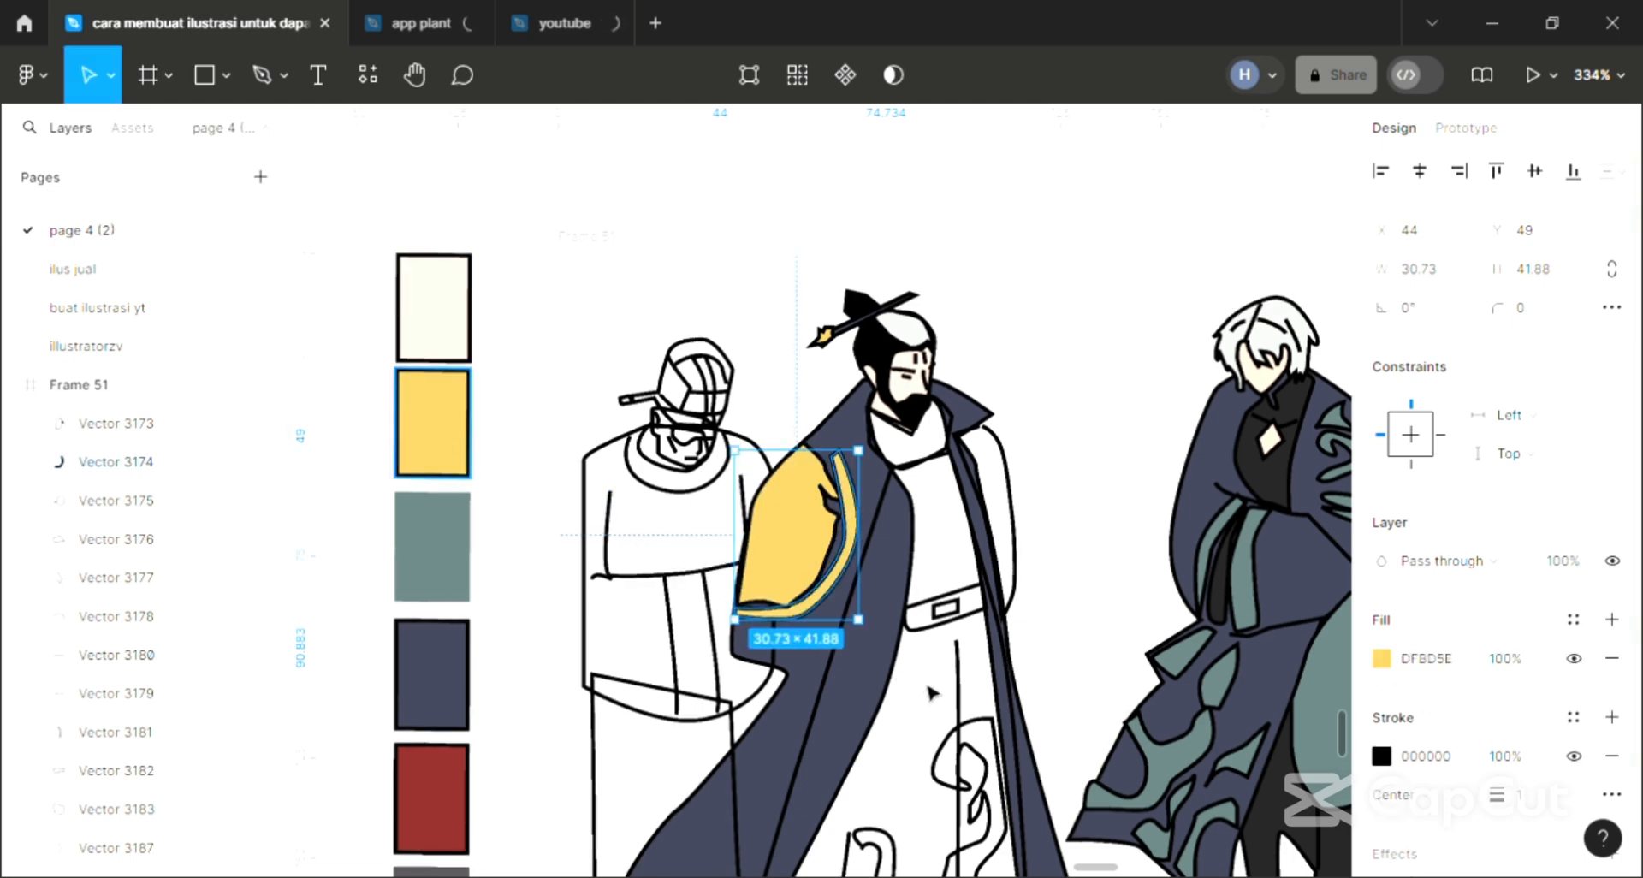
- Add a D9D9D9 fill to the middle figure's far sleeve and move its shoulder point to close the outline
left_click(1018, 478)
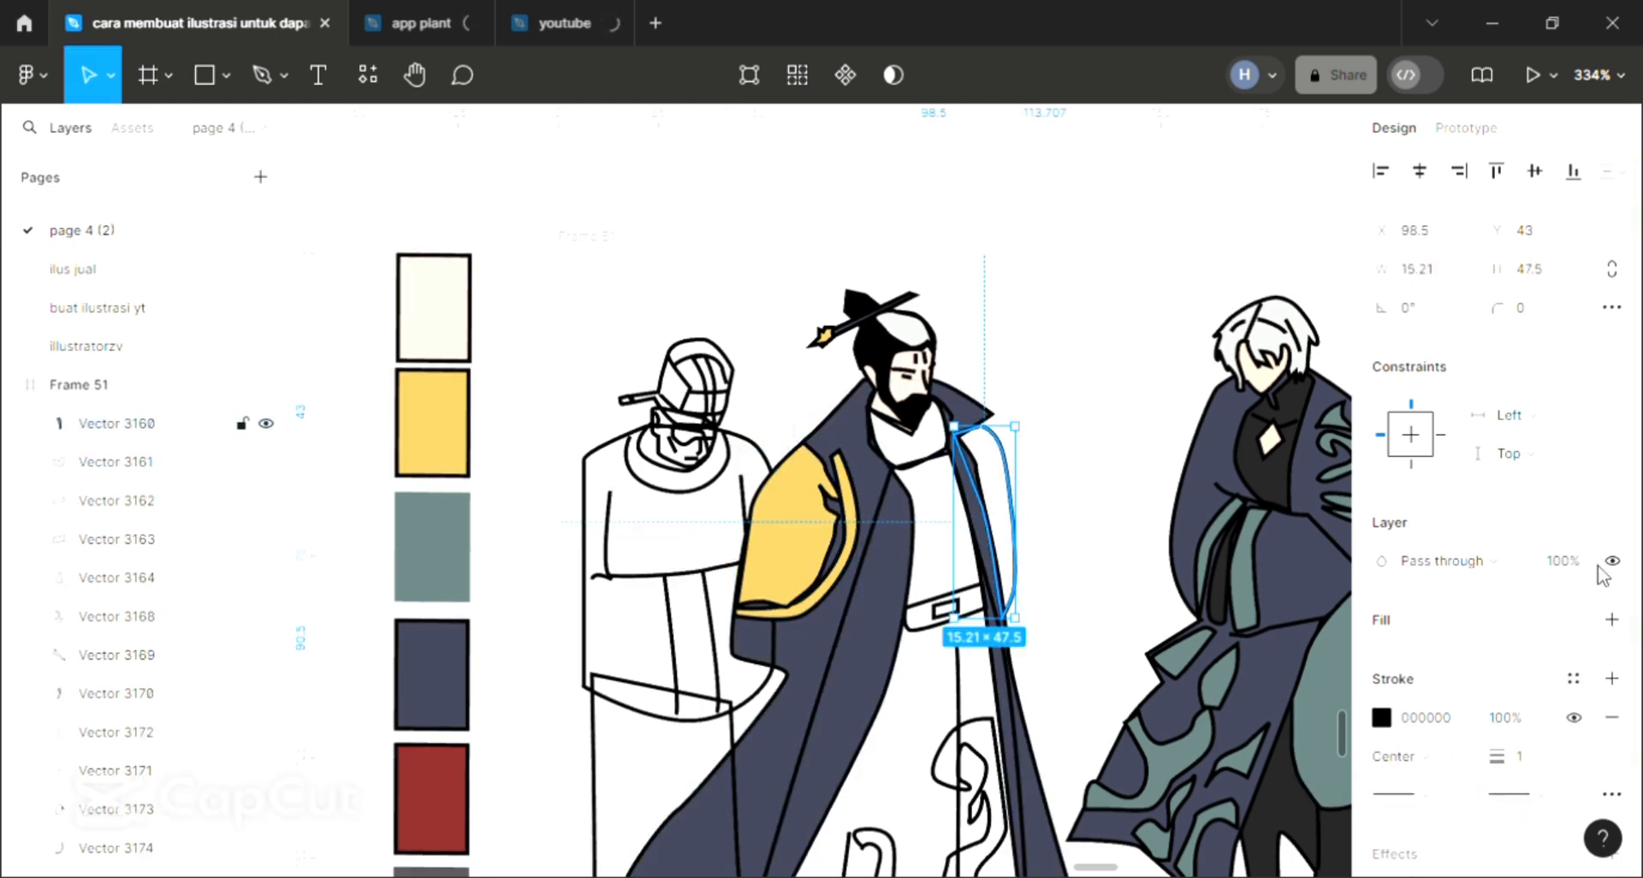
left_click(1613, 618)
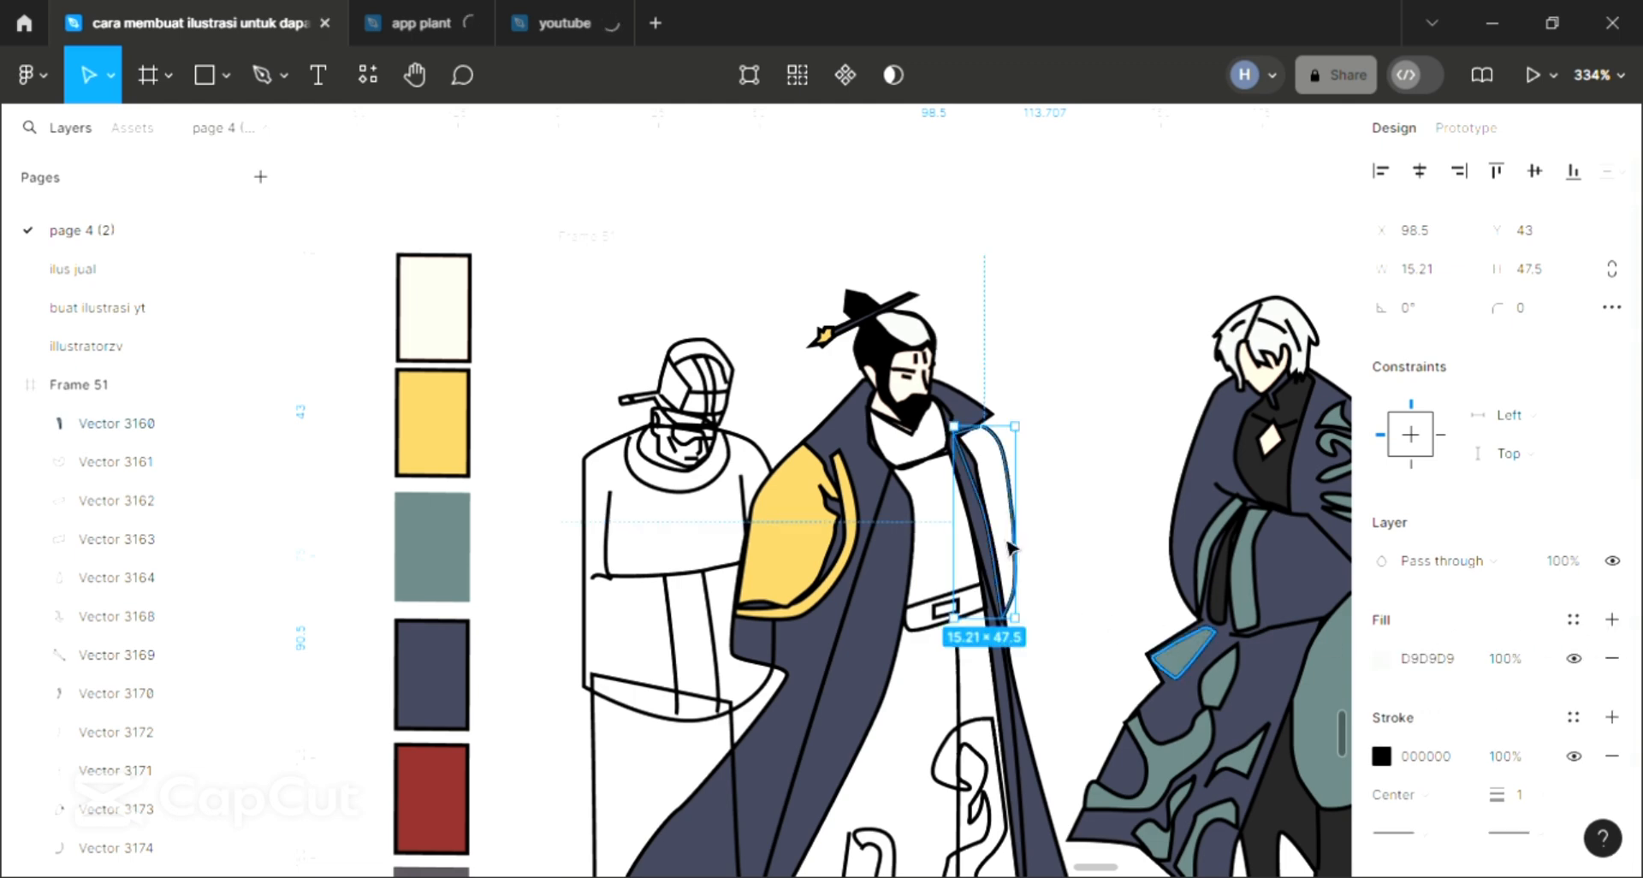
double_click(984, 438)
scroll(997, 437, "up", 5)
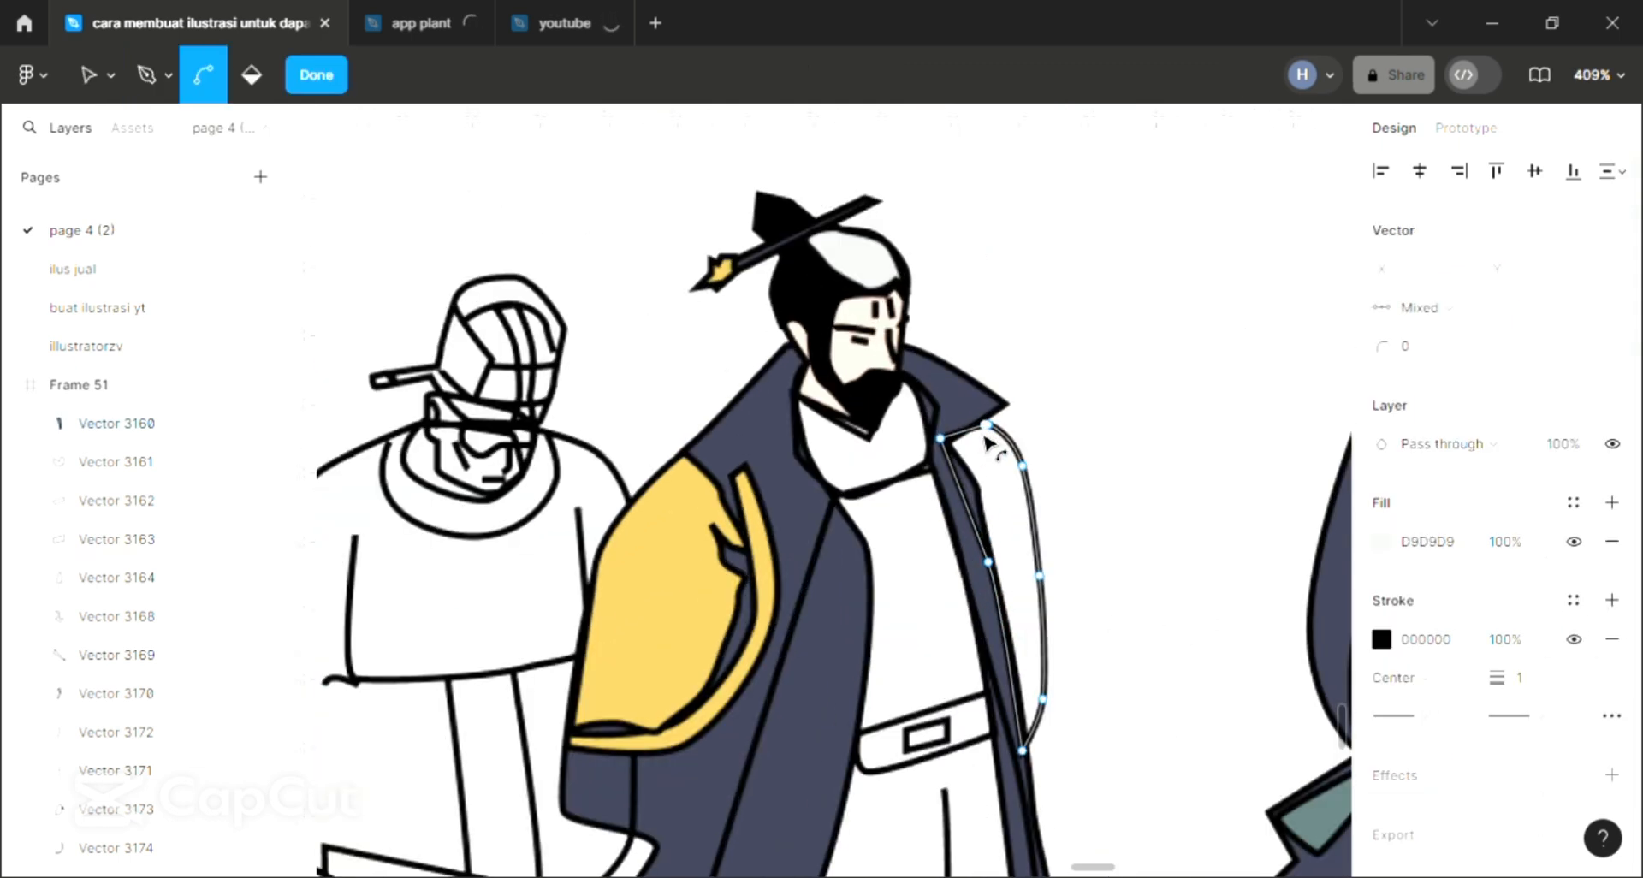
scroll(999, 441, "up", 2)
left_click_drag(1002, 420, 990, 414)
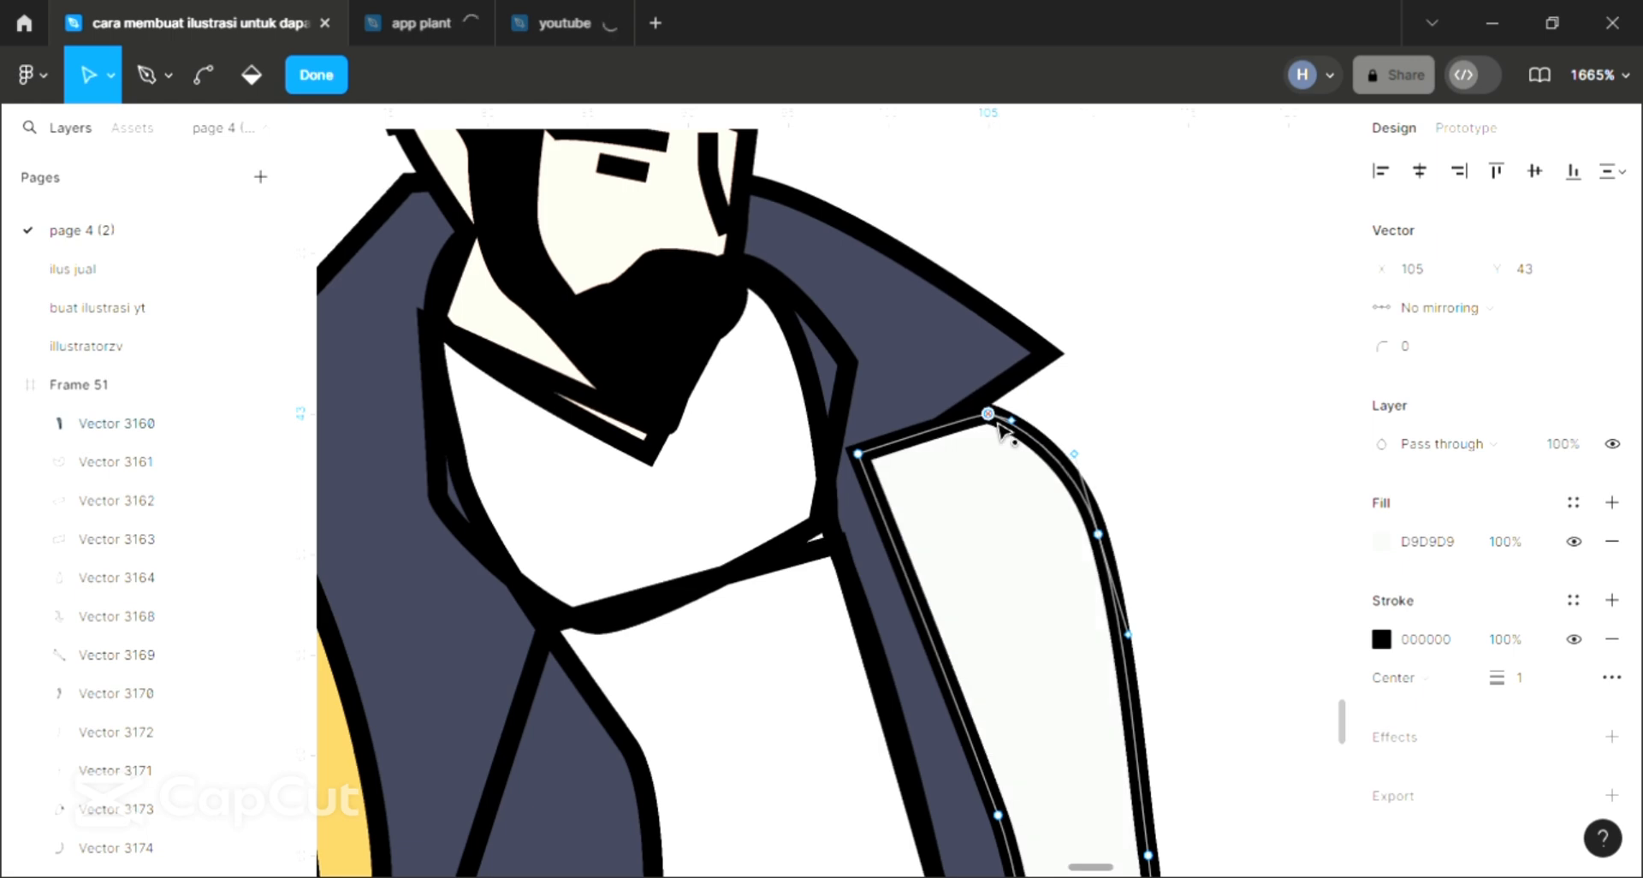
scroll(999, 428, "down", 1)
scroll(1001, 436, "down", 10)
key("v")
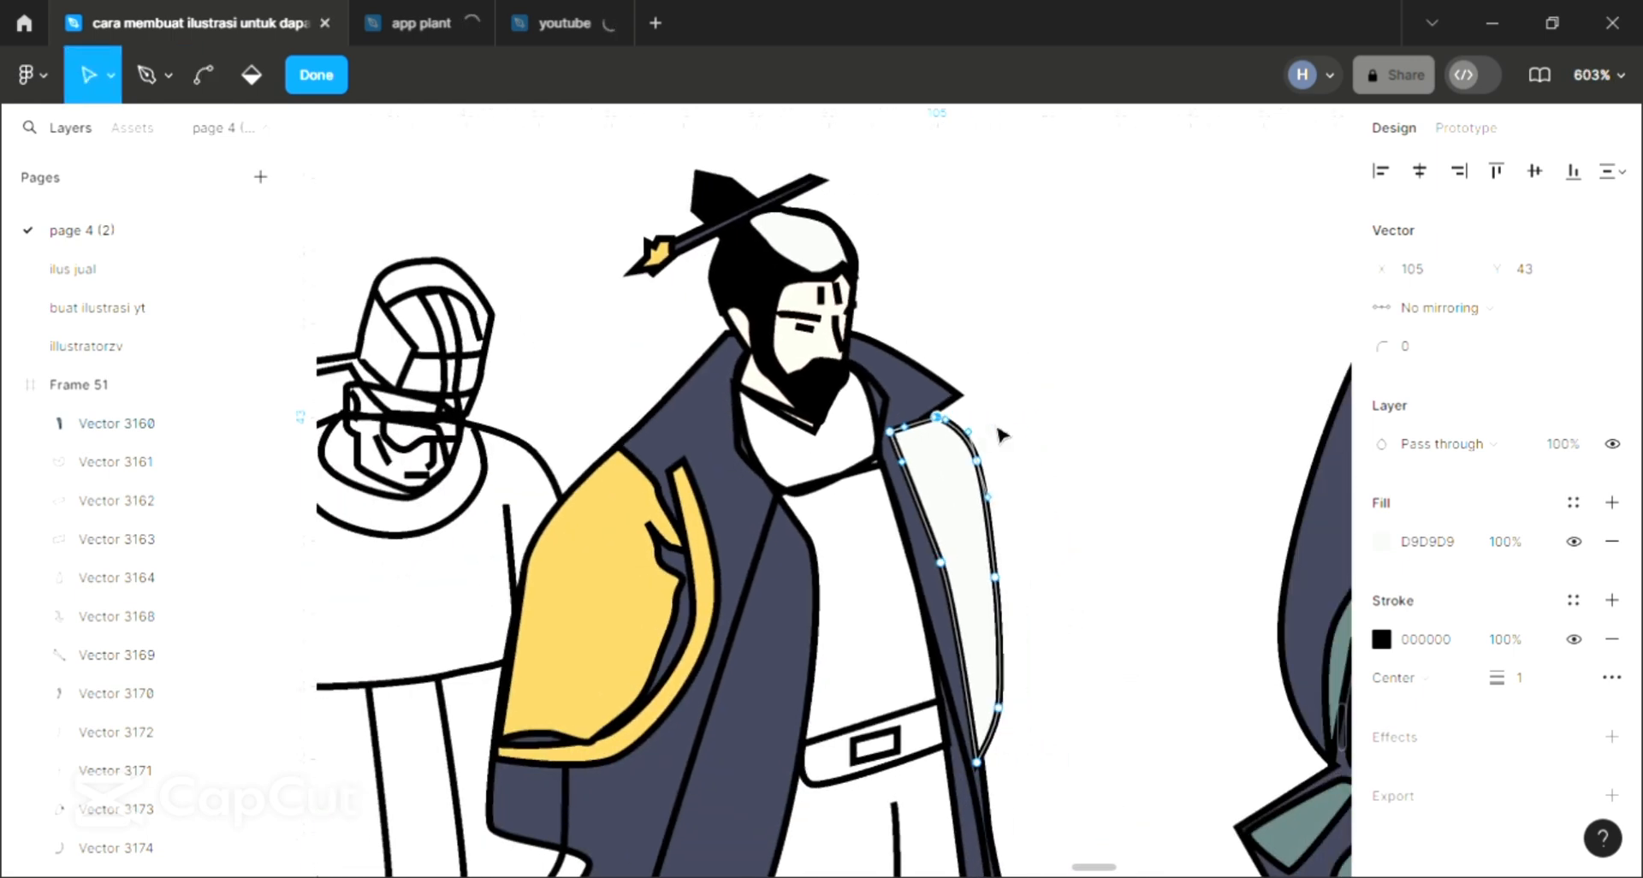
scroll(999, 436, "down", 1)
scroll(999, 436, "right", 3)
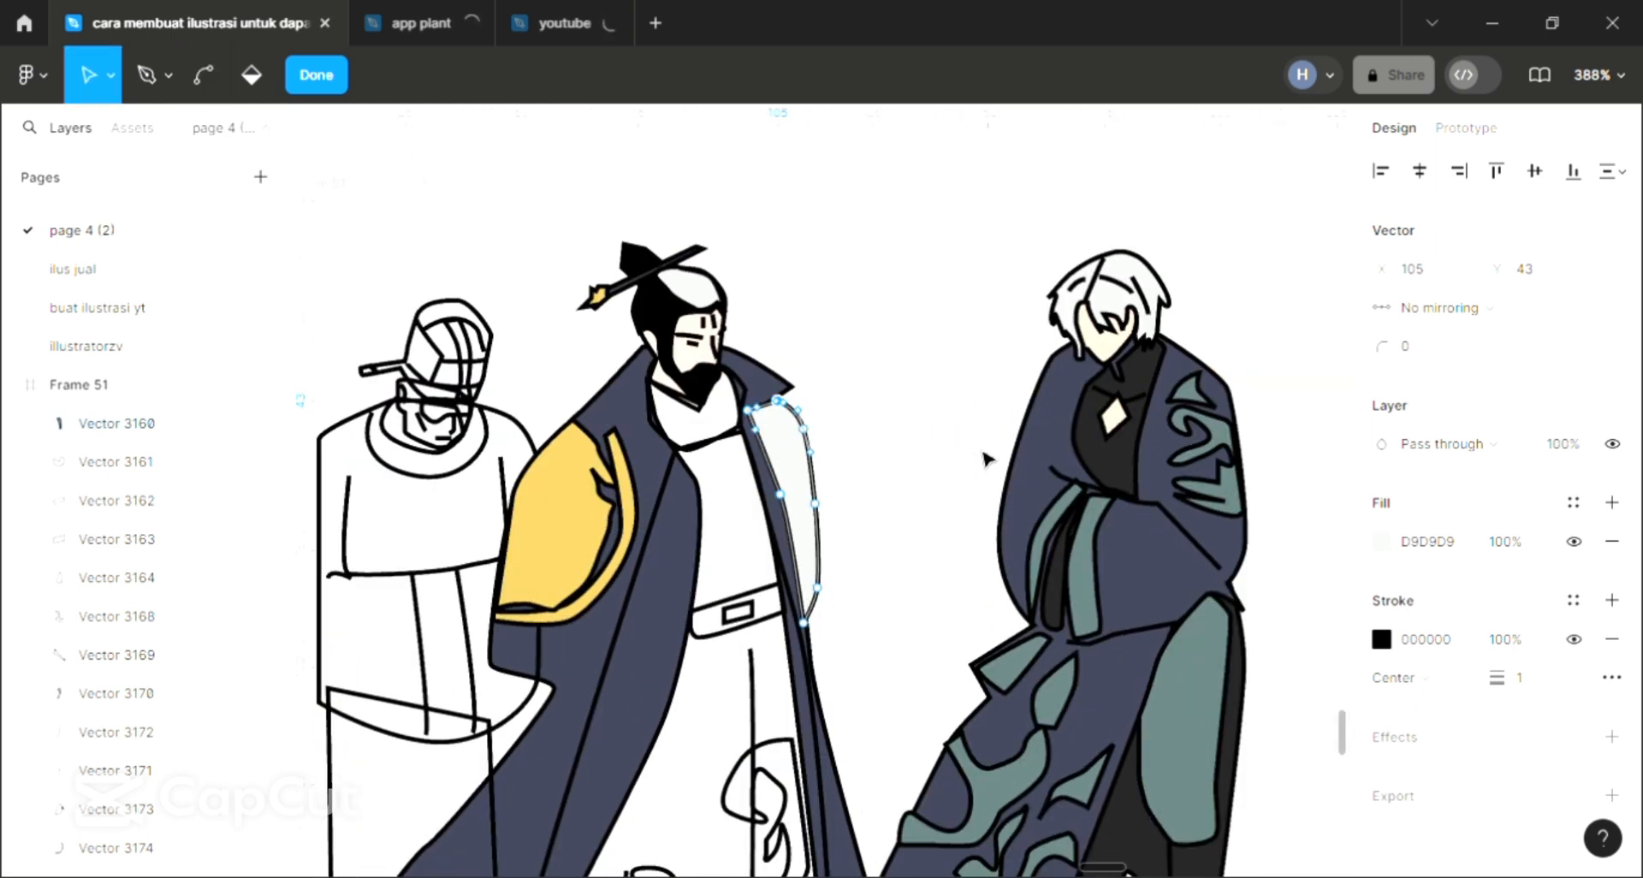
key("Escape")
- Fill the middle figure's far sleeve with the dark grey sampled from the rightmost figure
scroll(984, 458, "right", 3)
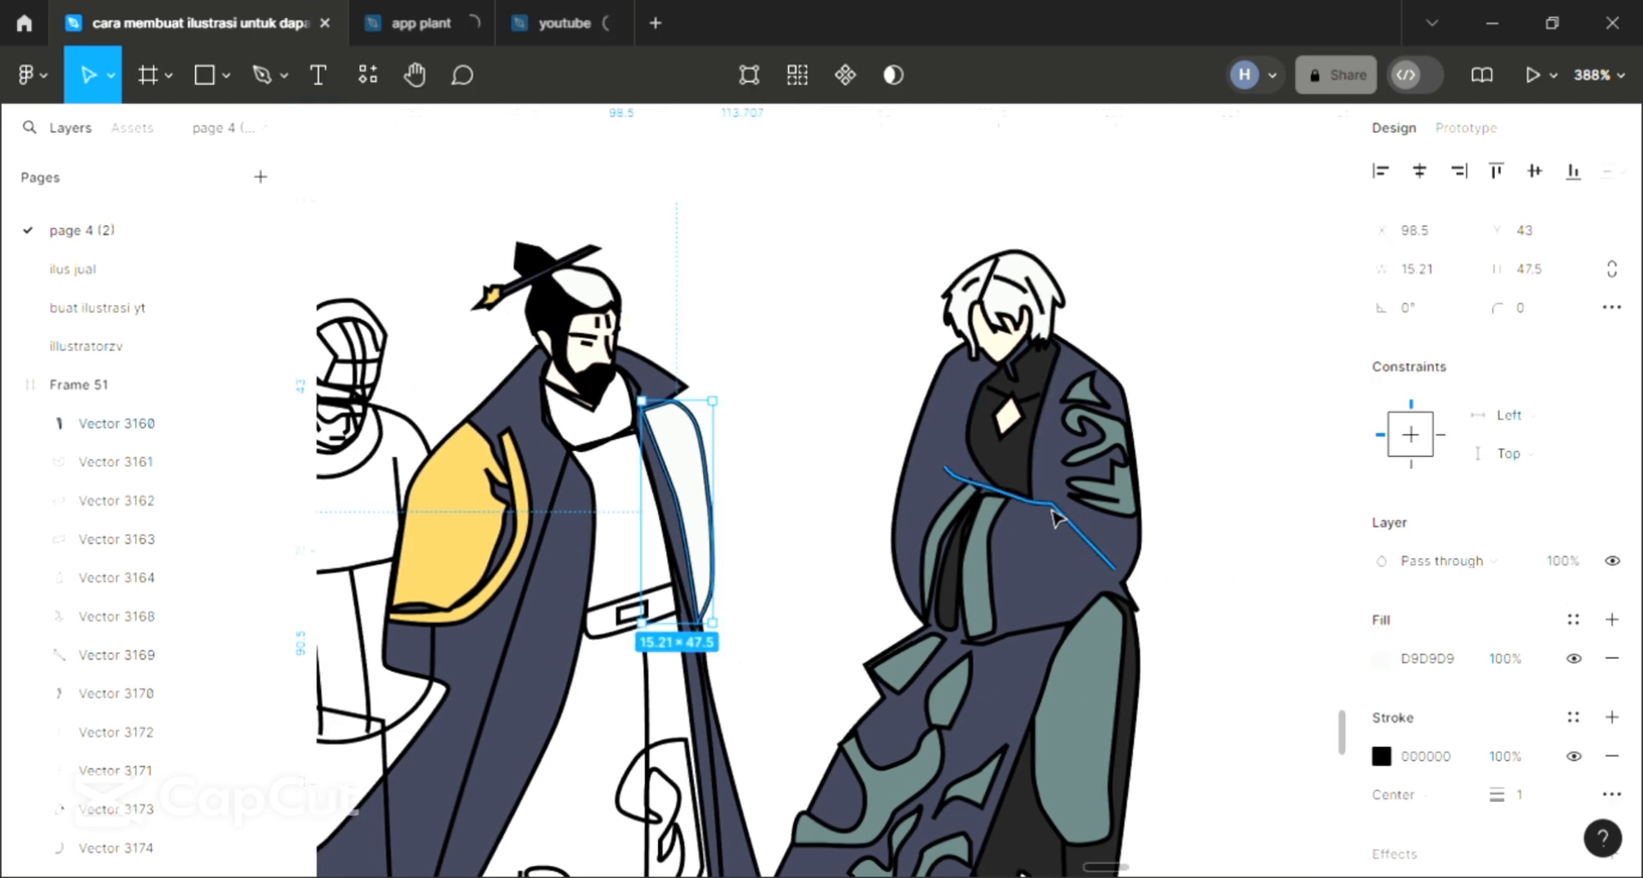
key("i")
key("Escape")
key("Escape")
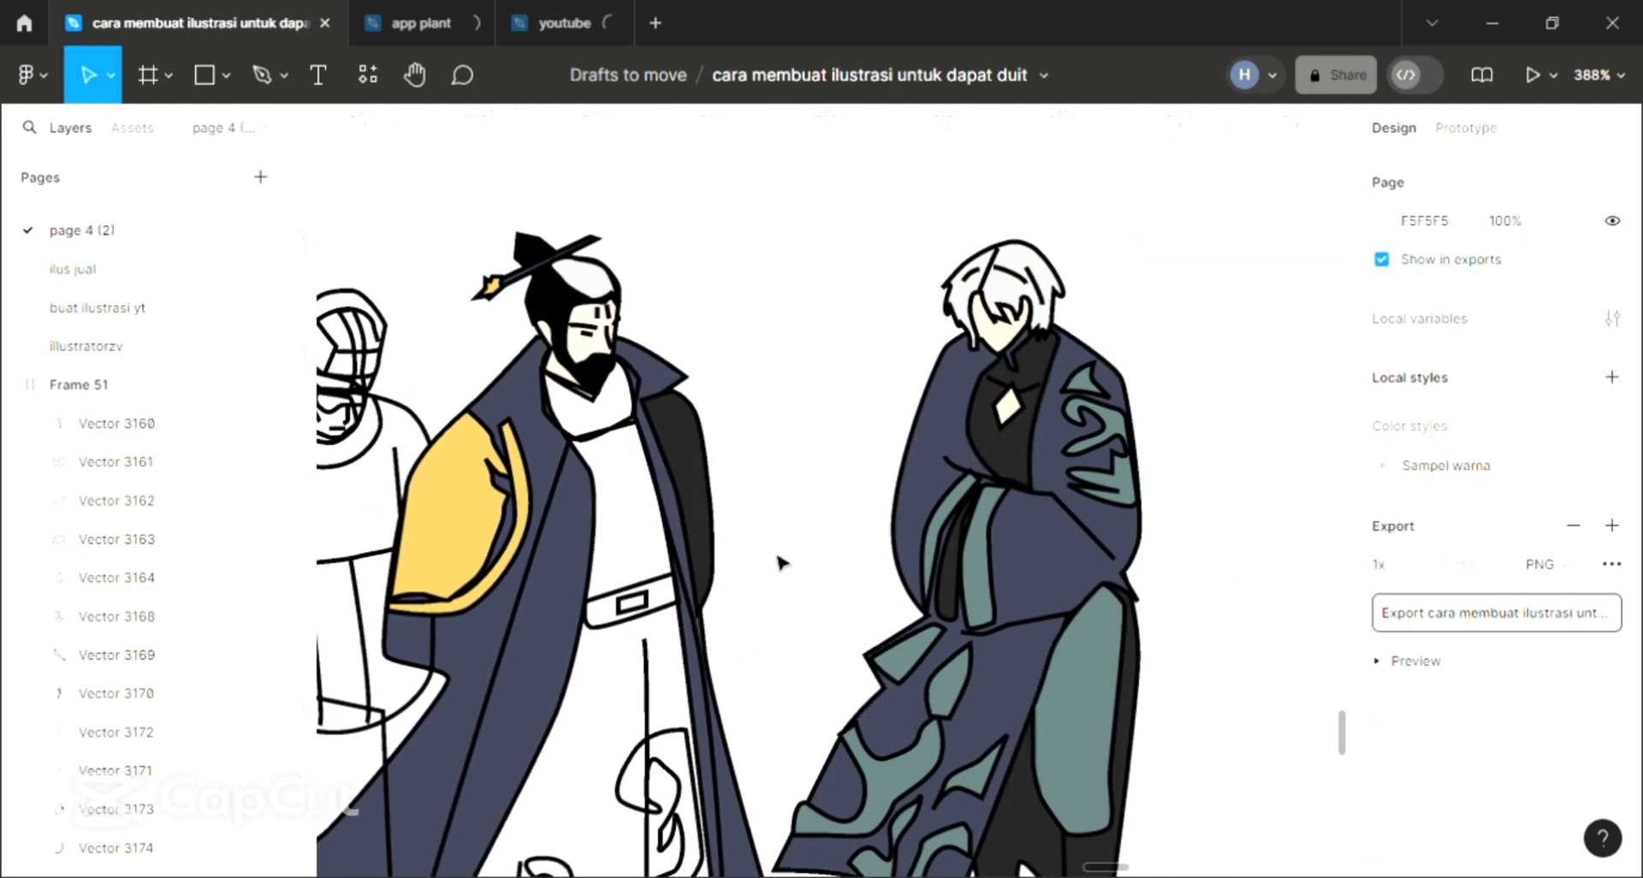
- Add a light D9D9D9 fill to the rectangular buckle on the middle figure's belt
scroll(779, 564, "left", 5)
scroll(779, 564, "down", 1)
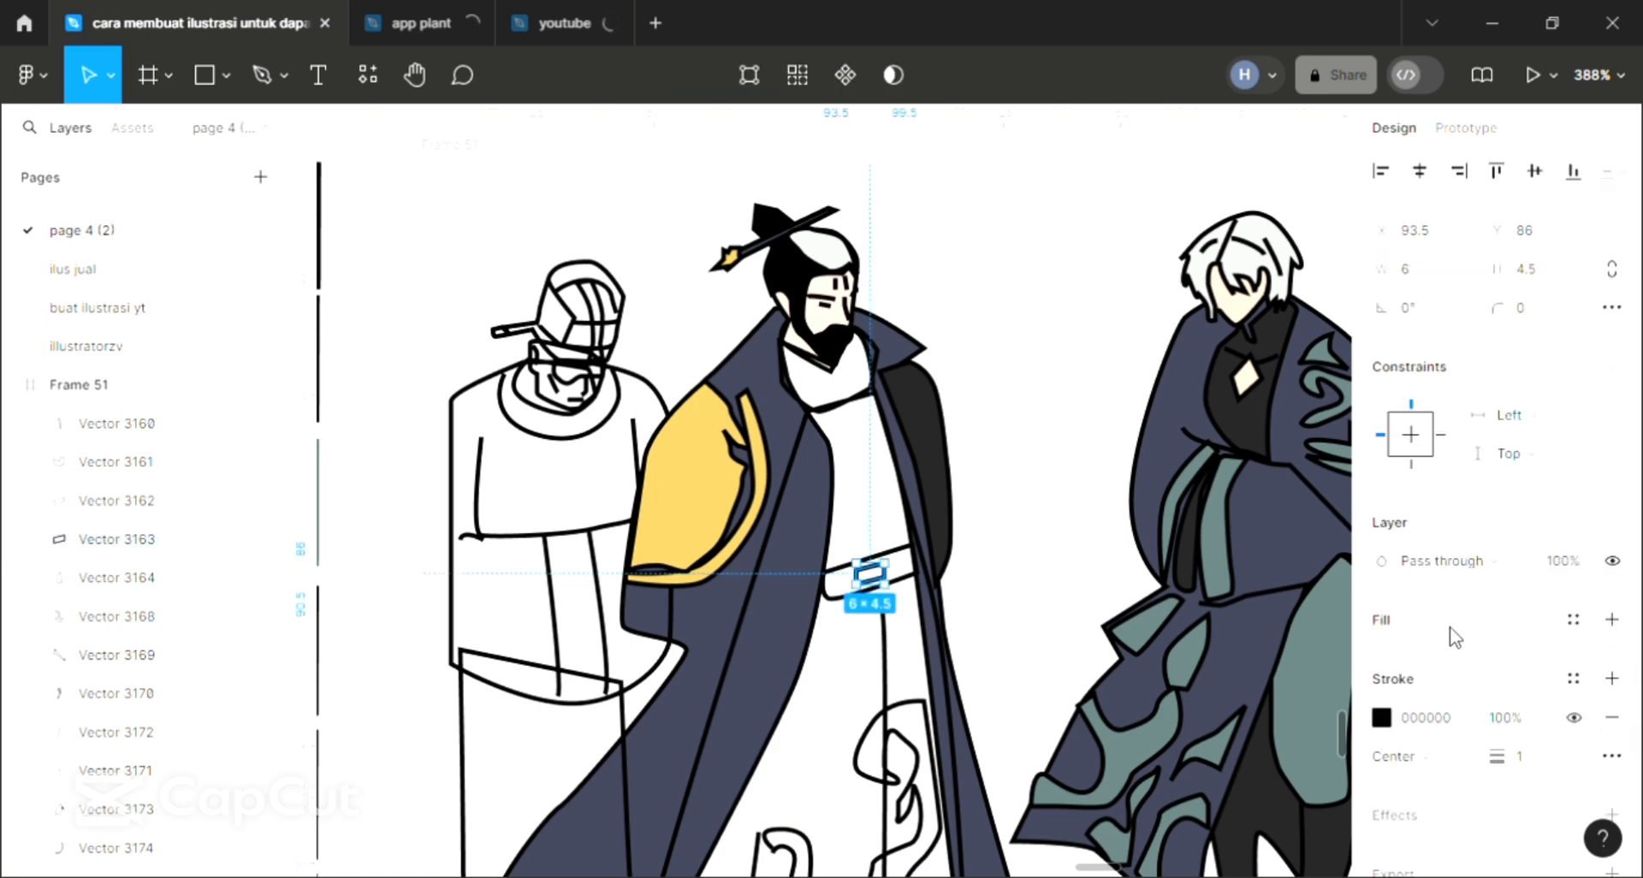
left_click(1454, 633)
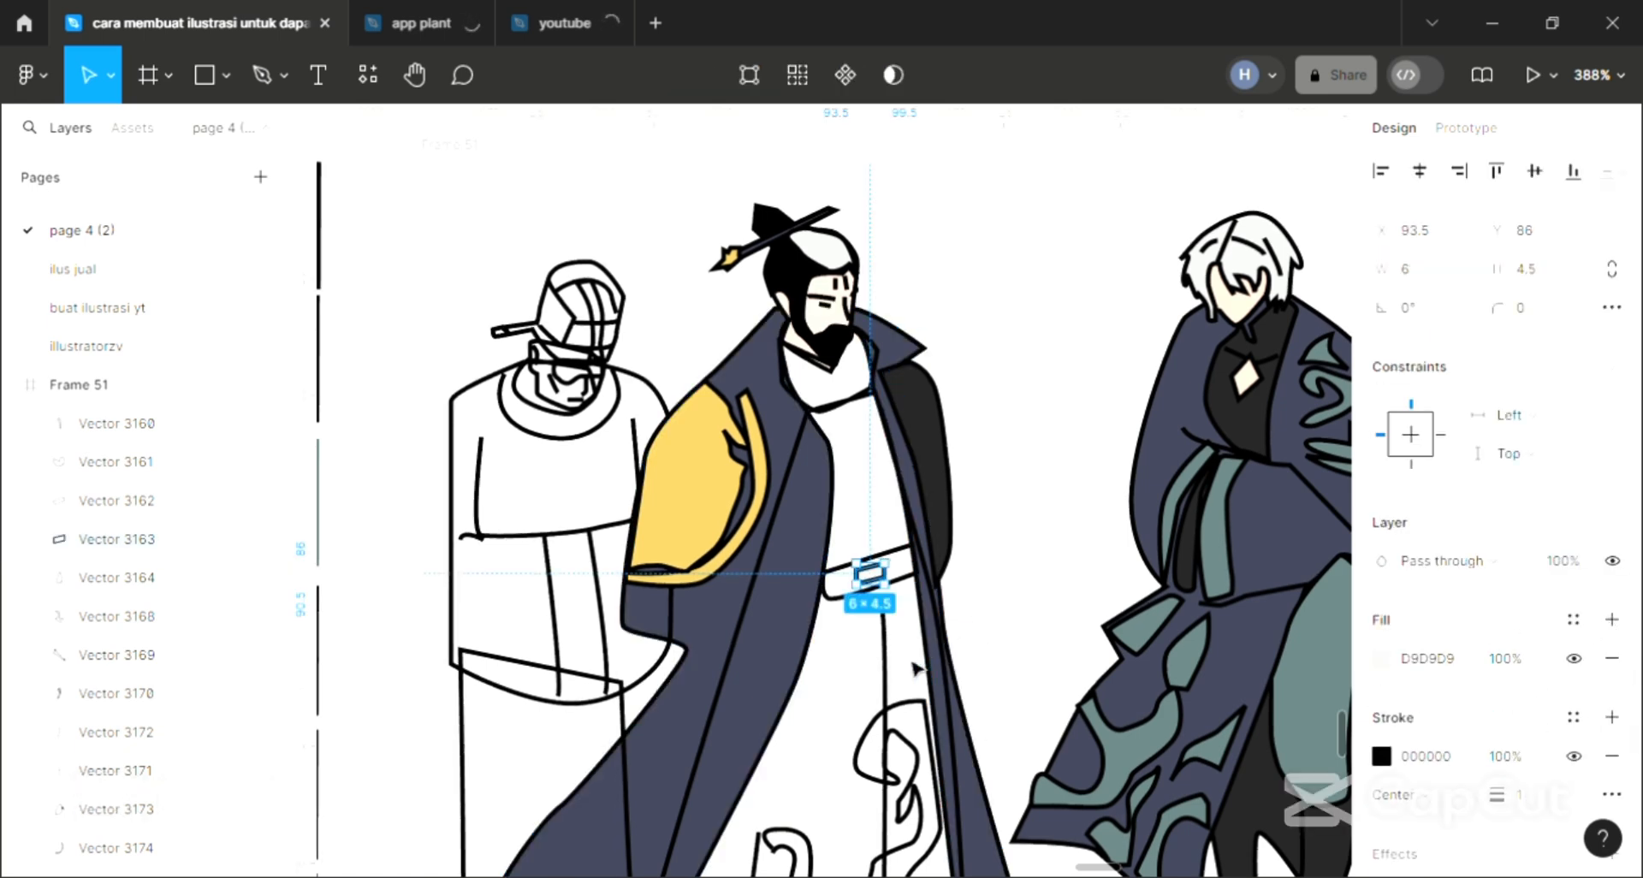
- Send the middle figure's belt band behind the buckle and coat, and fill it with sampled dark grey 222222
left_click(829, 613)
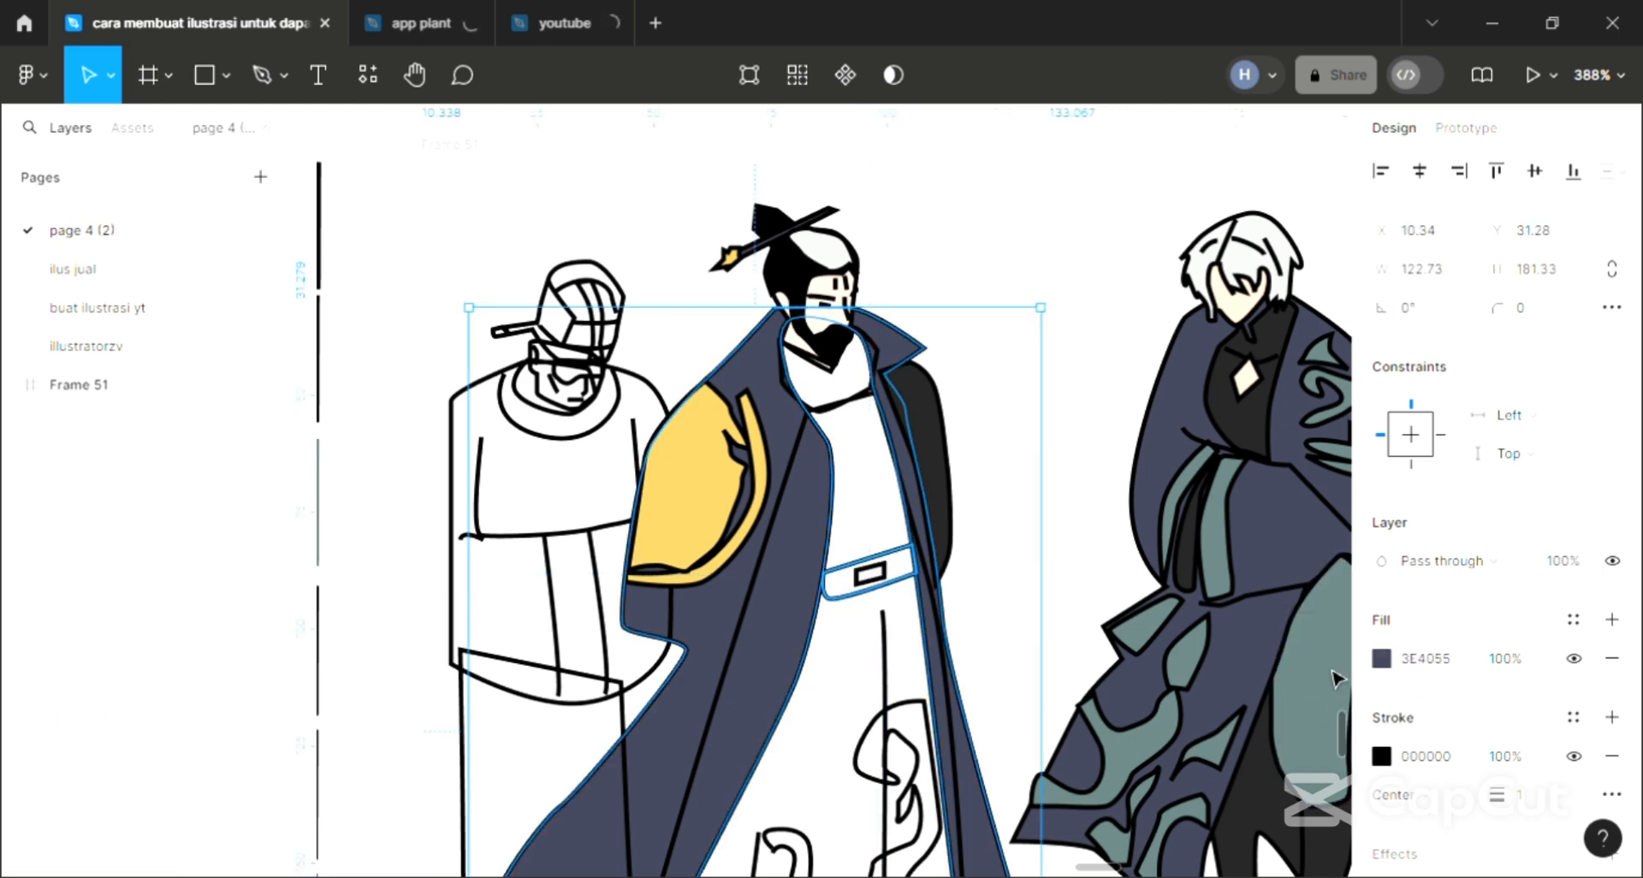
key("ctrl+z")
left_click(1395, 623)
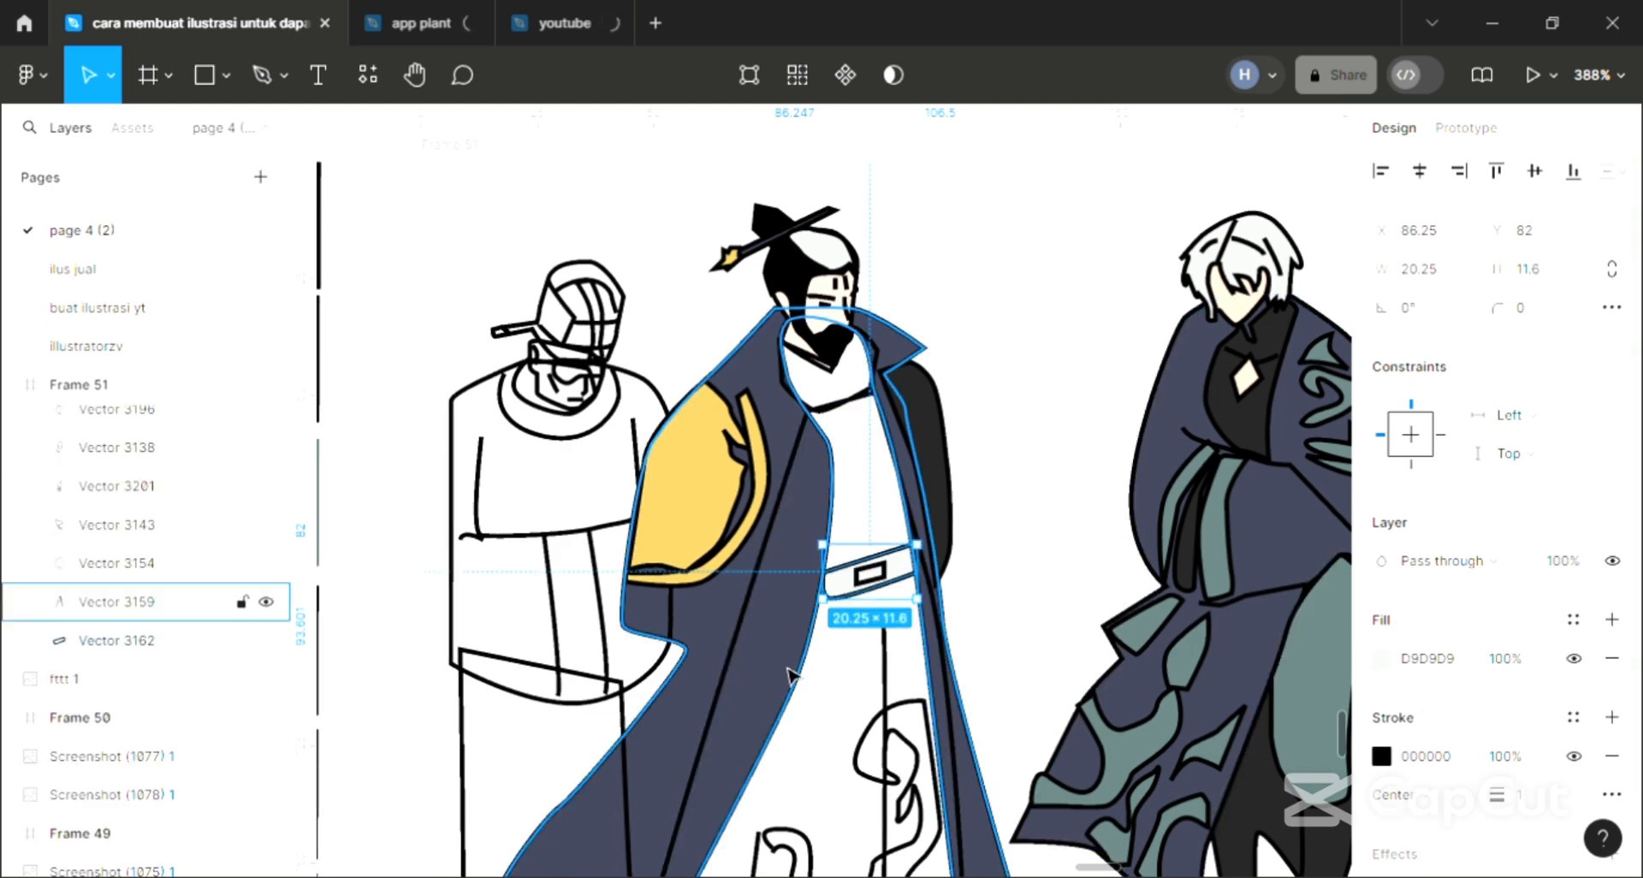
scroll(786, 665, "down", 2)
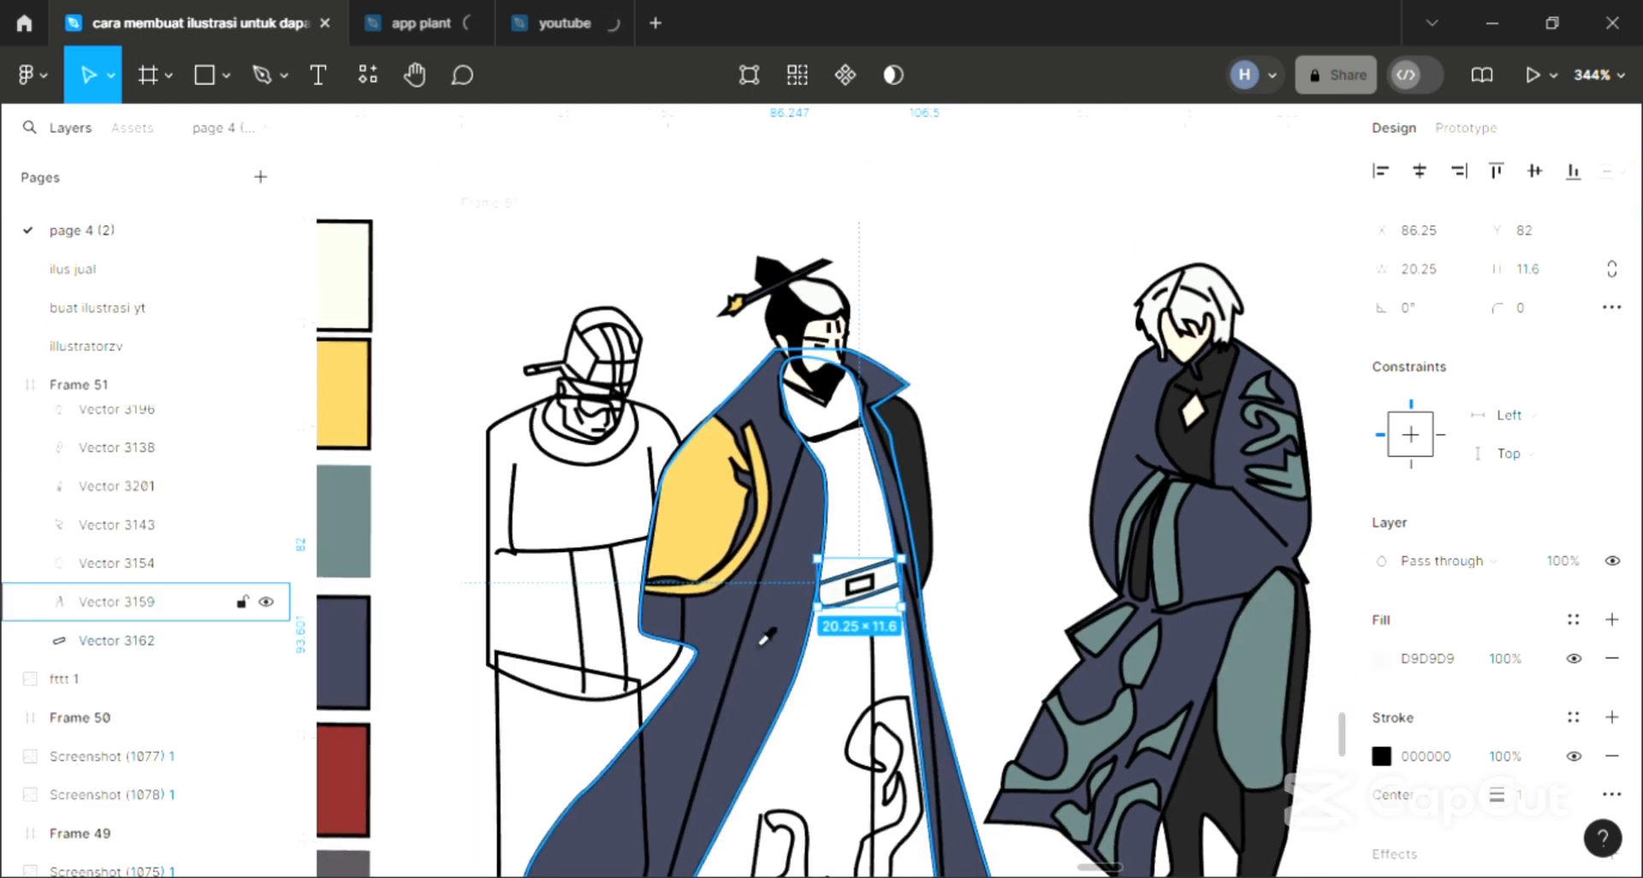
key("i")
left_click(860, 599)
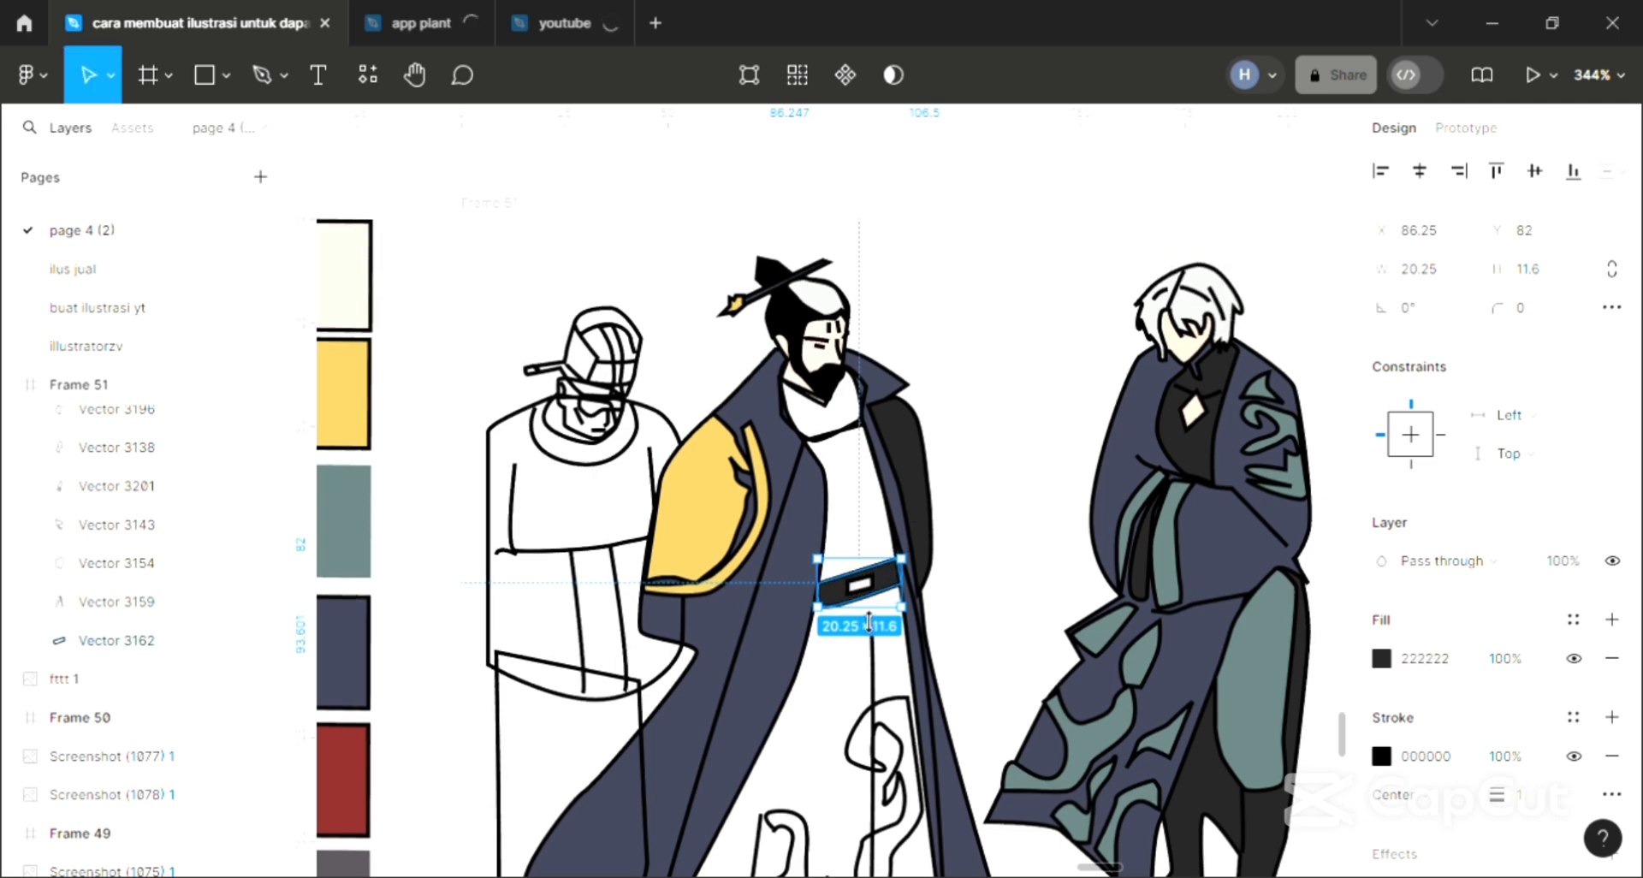
scroll(869, 623, "down", 1)
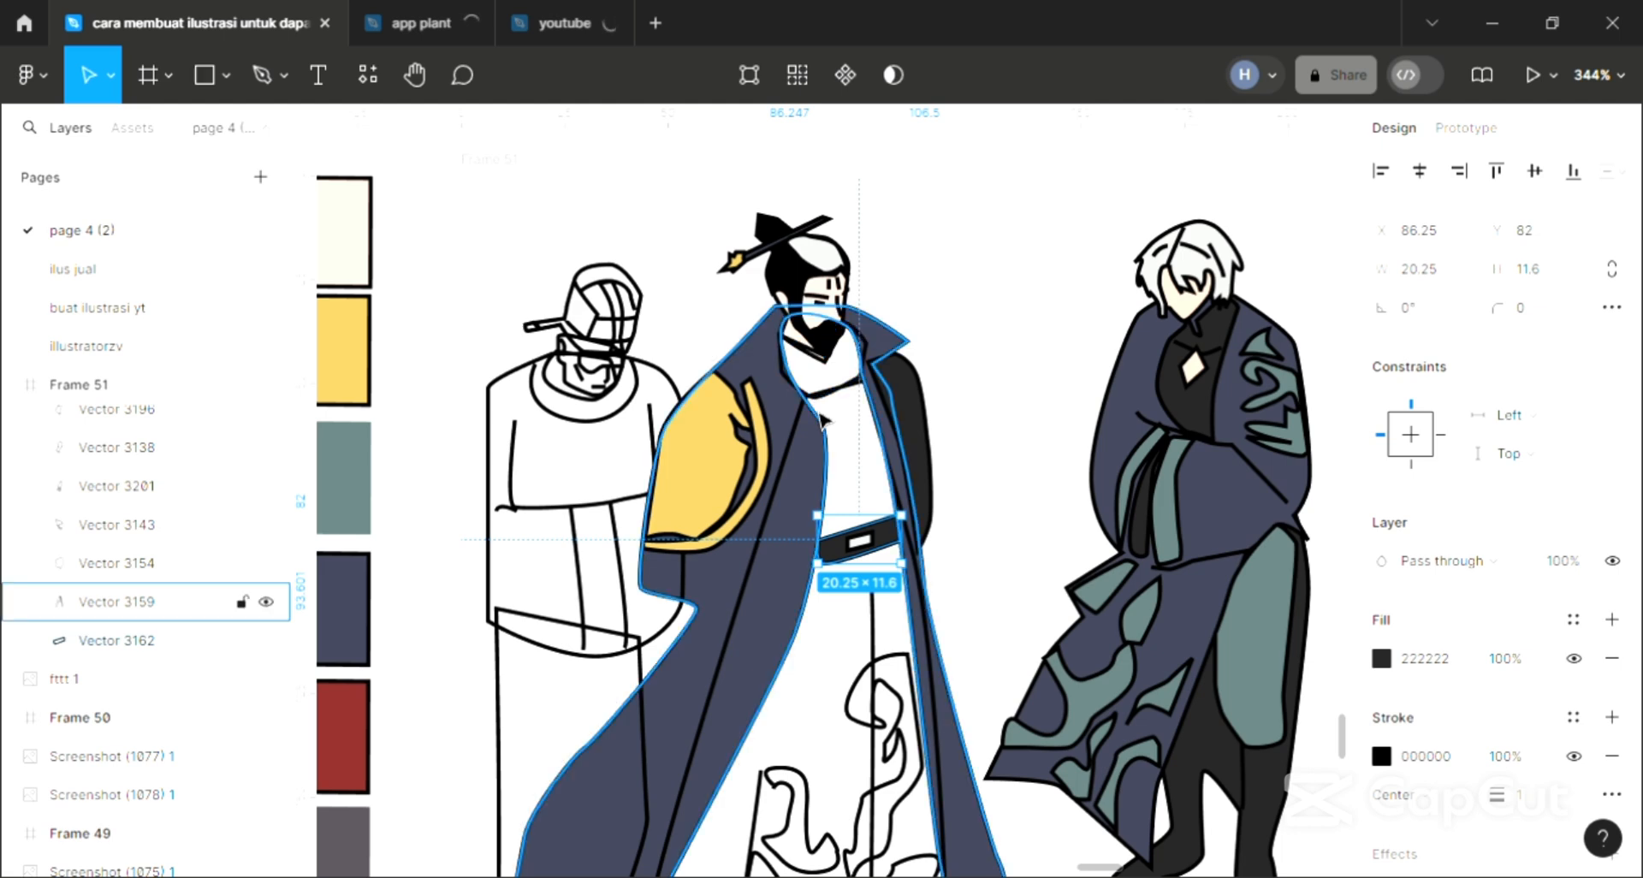
- Add a D9D9D9 fill to the middle figure's long inner robe and send it behind the coat, belt and ornament lines
left_click(914, 549)
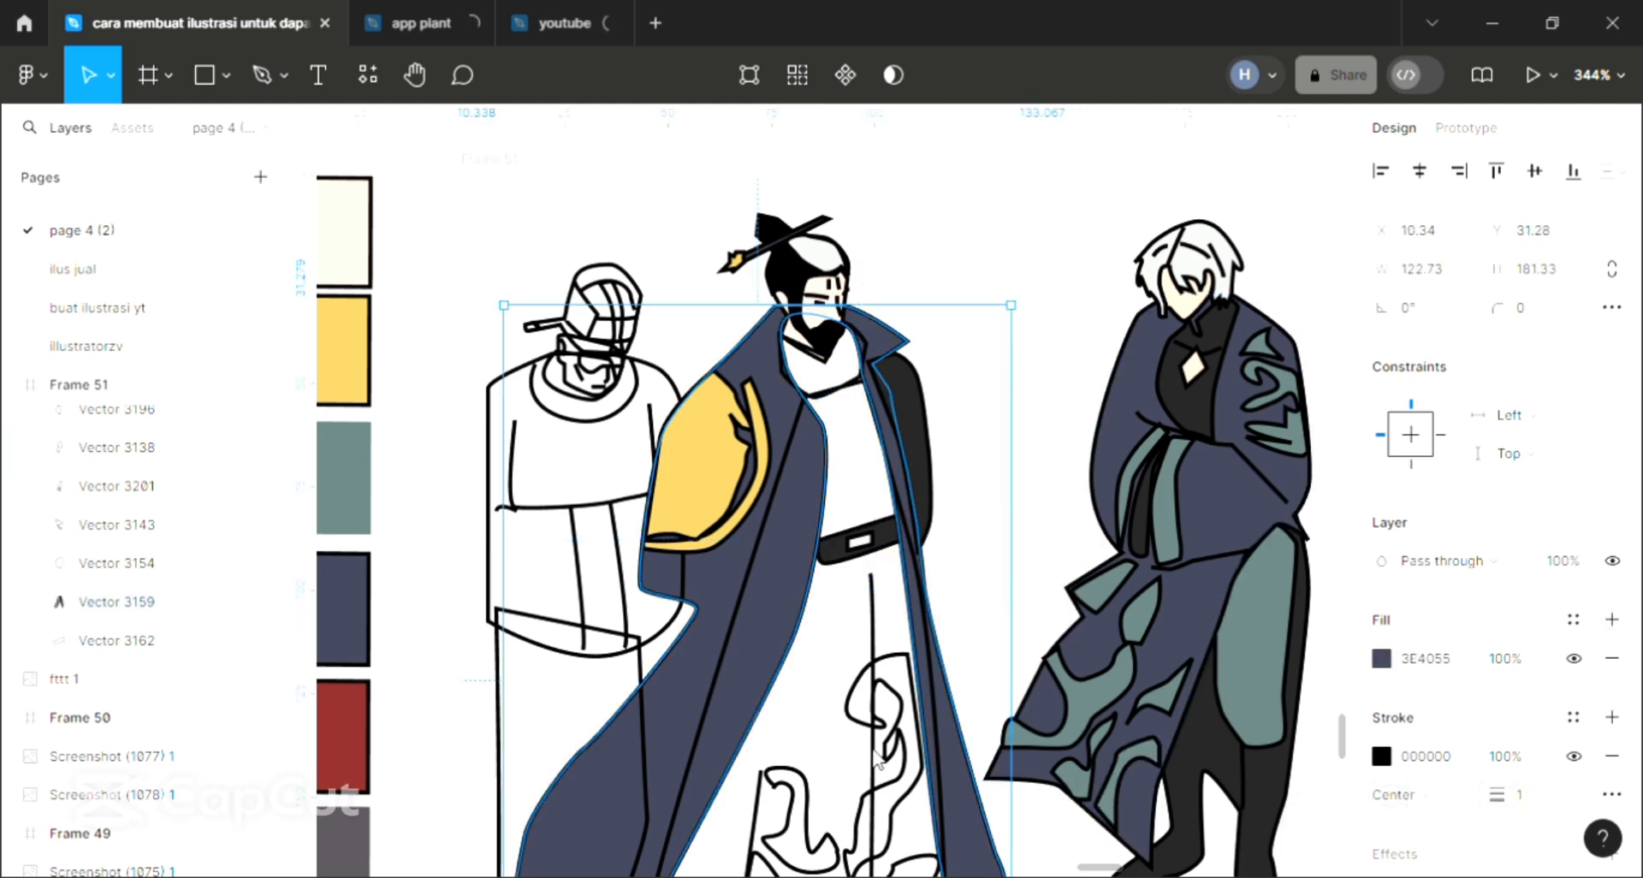
scroll(753, 754, "down", 1)
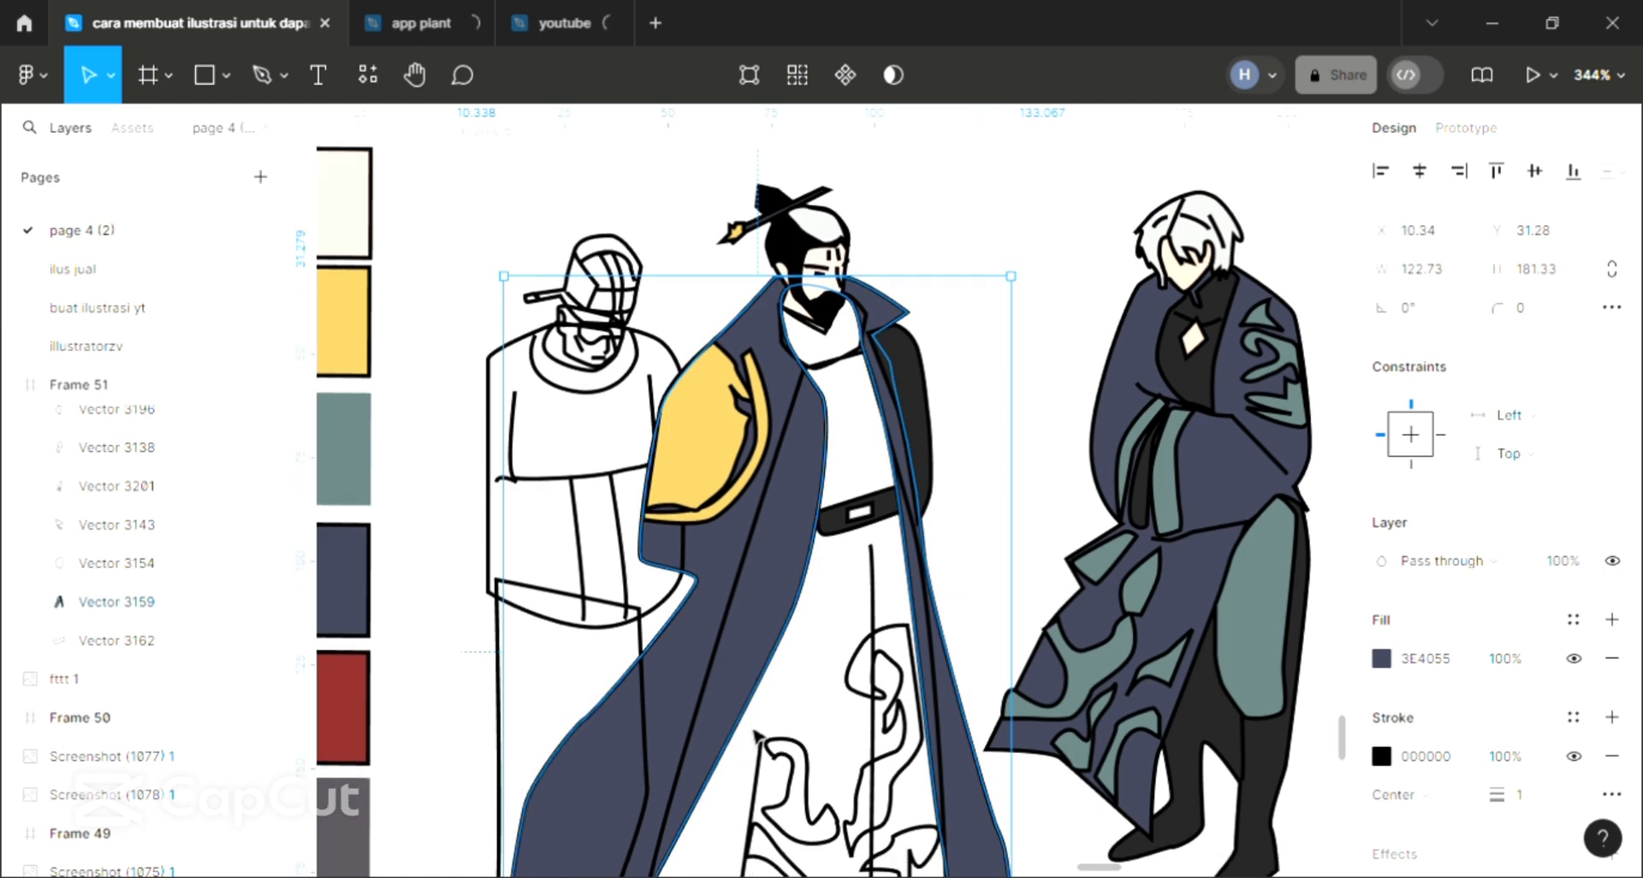
left_click(756, 734)
scroll(757, 734, "down", 2)
scroll(723, 871, "down", 1)
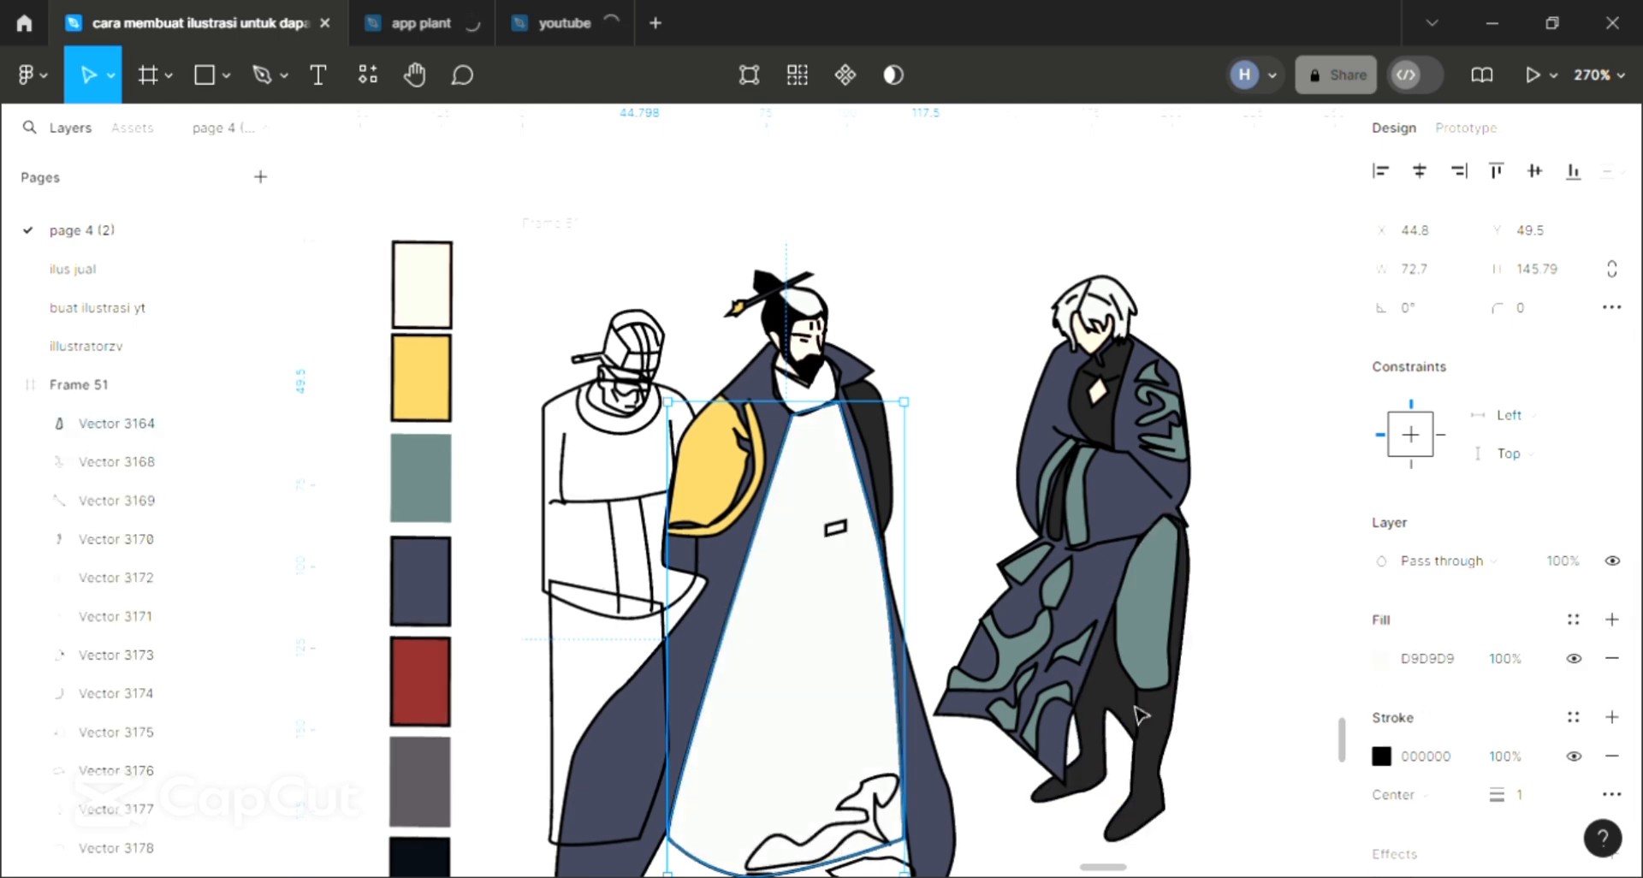
key("ctrl+shift+bracketleft")
- Fill the middle figure's inner robe with red 872C2A sampled from the palette
key("i")
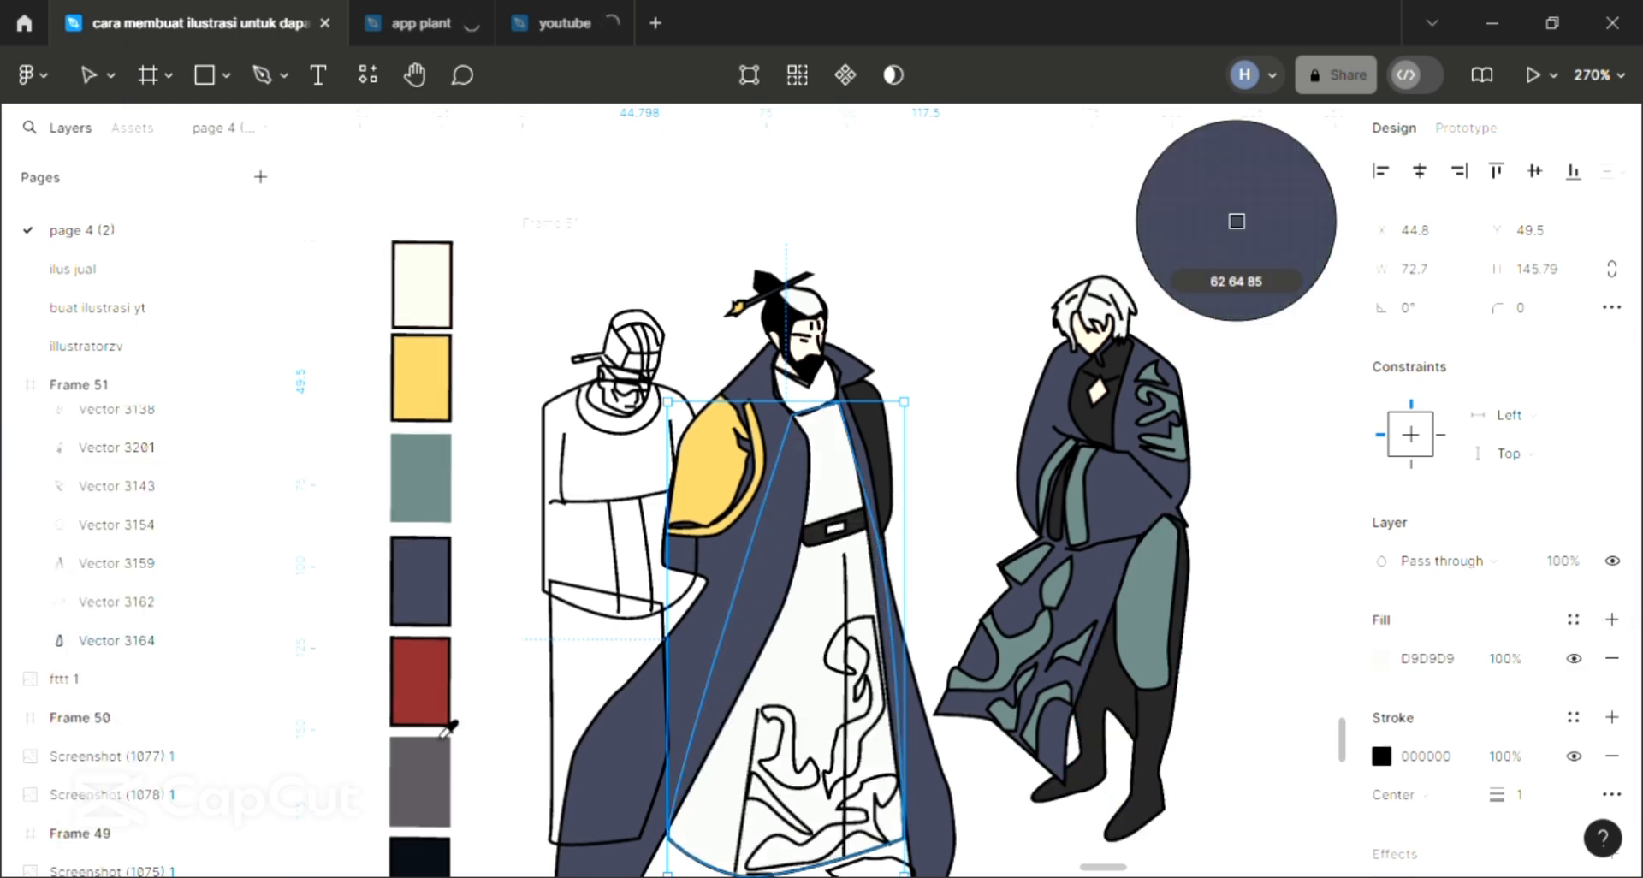
left_click(445, 717)
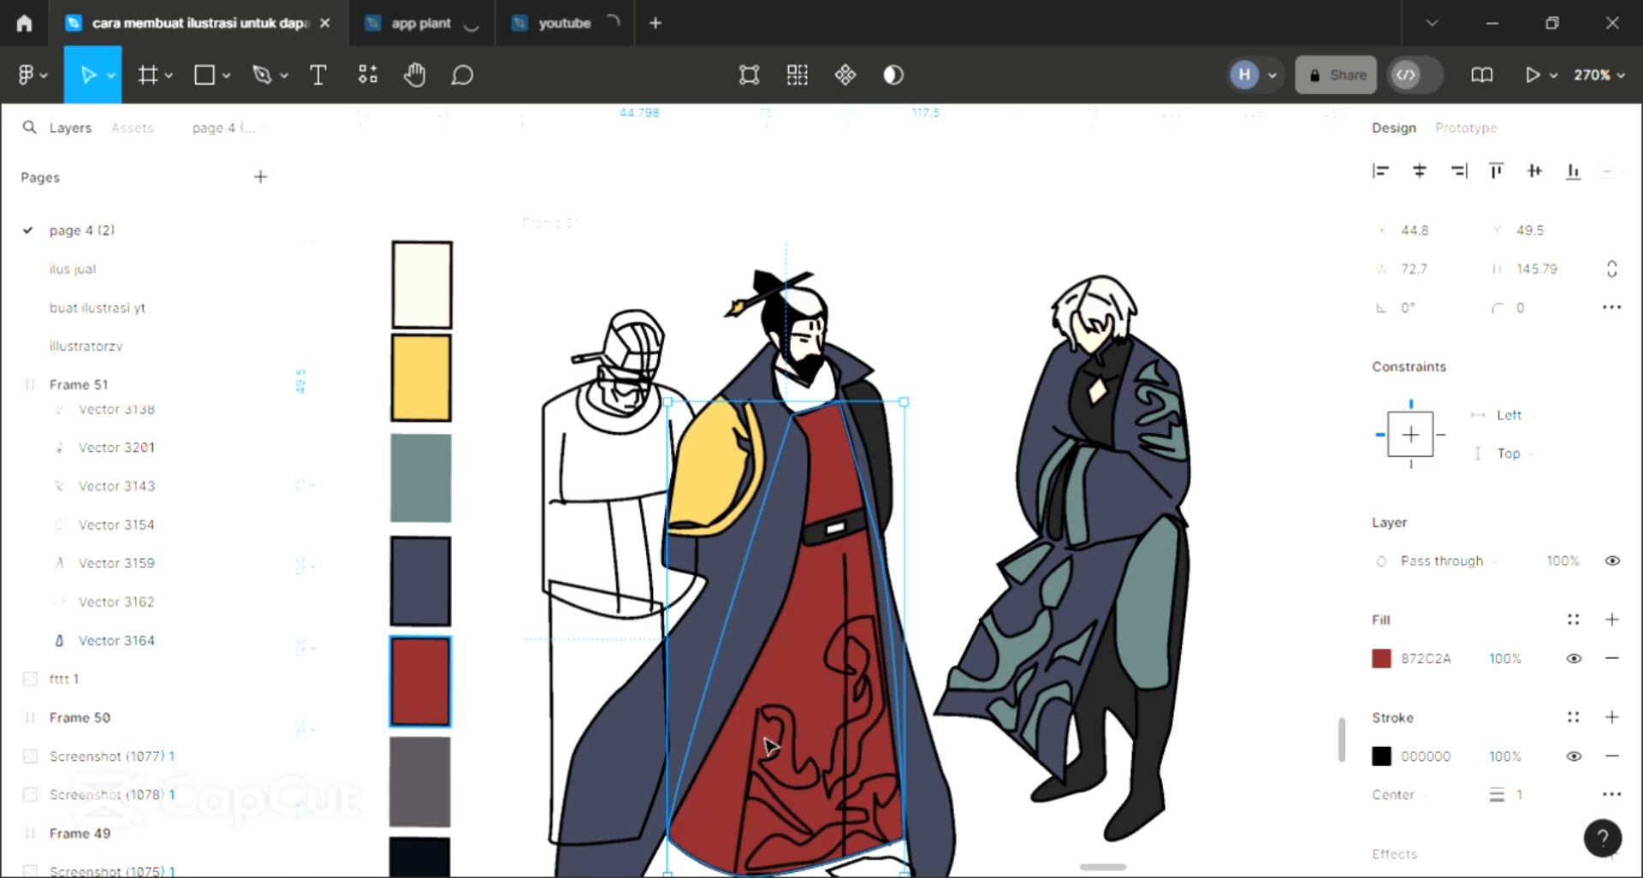
left_click(839, 532)
scroll(806, 638, "down", 1)
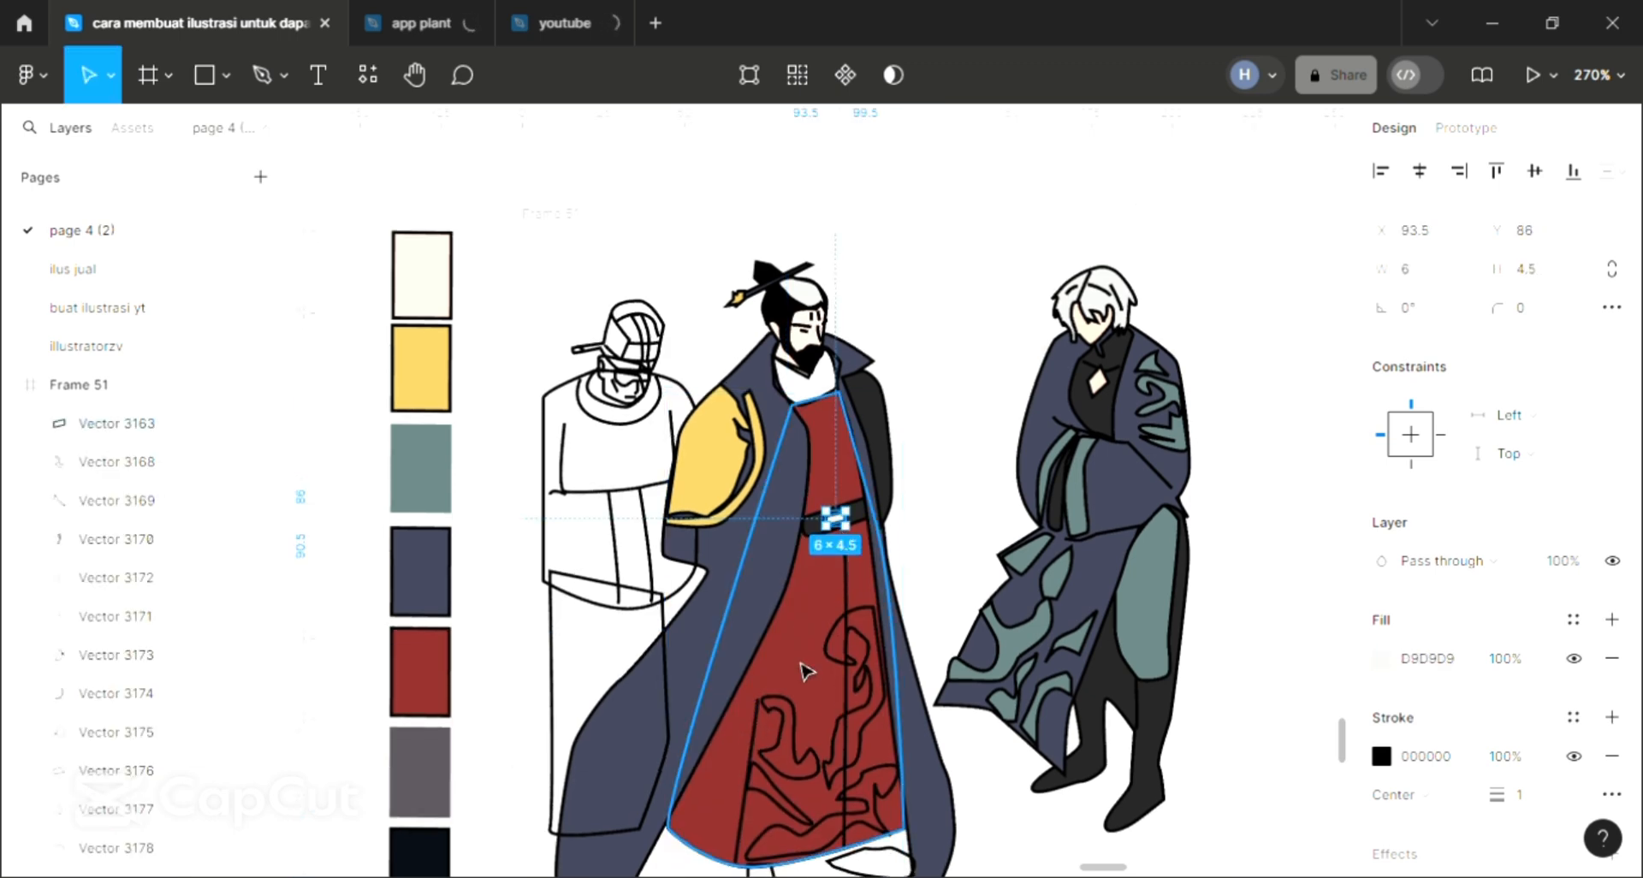
- Fill the middle figure's inner robe with yellow DFBD5E sampled from the near sleeve
left_click(804, 671)
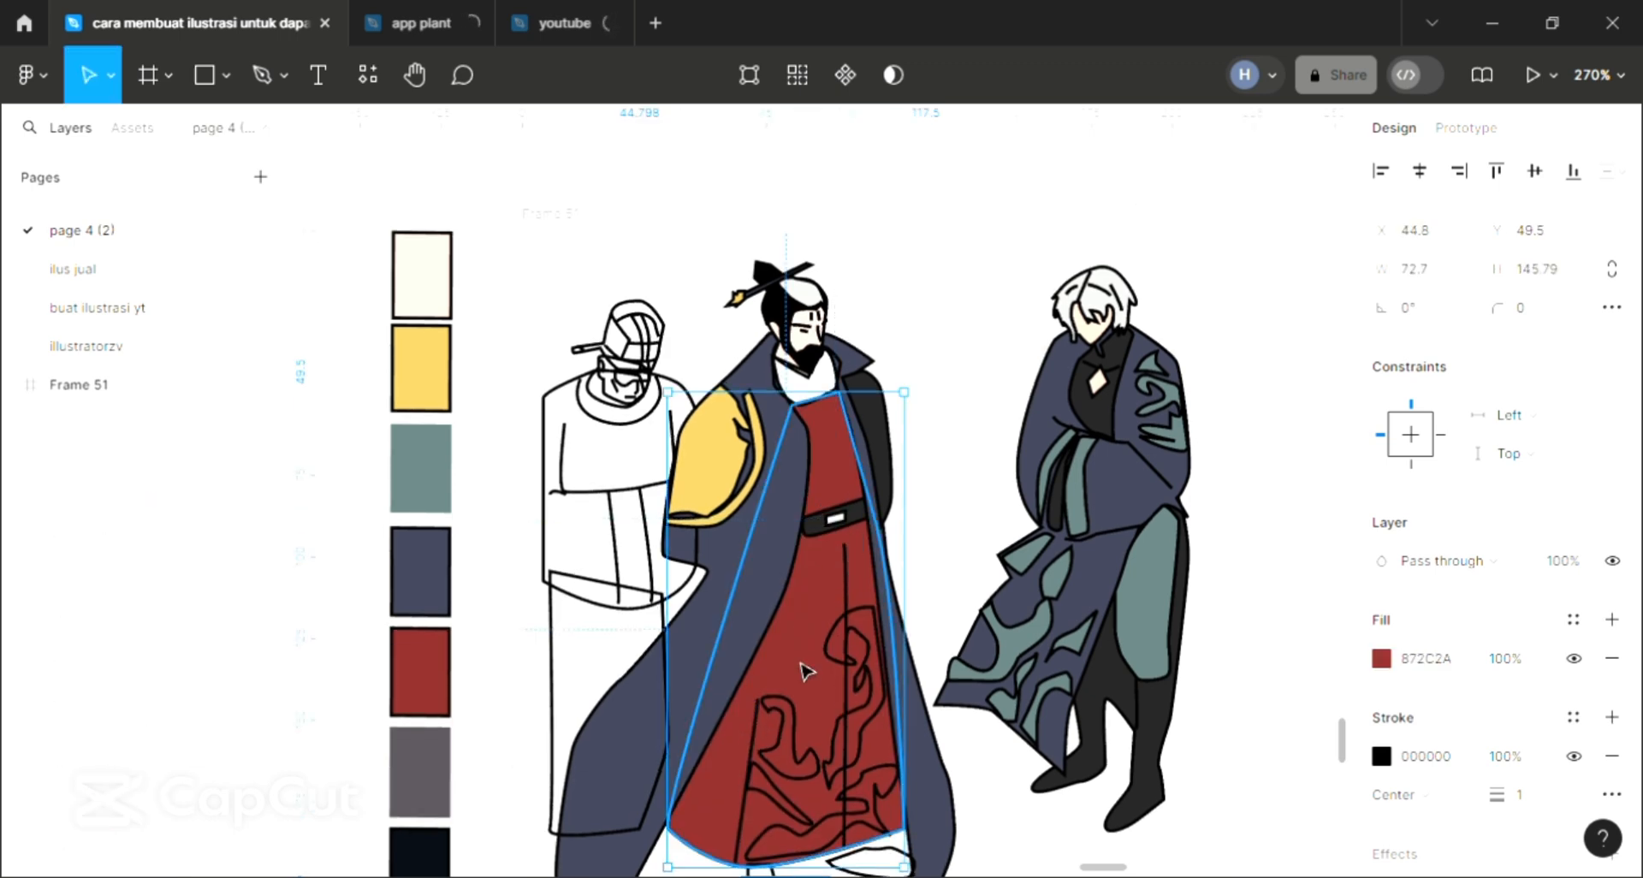
left_click(721, 481)
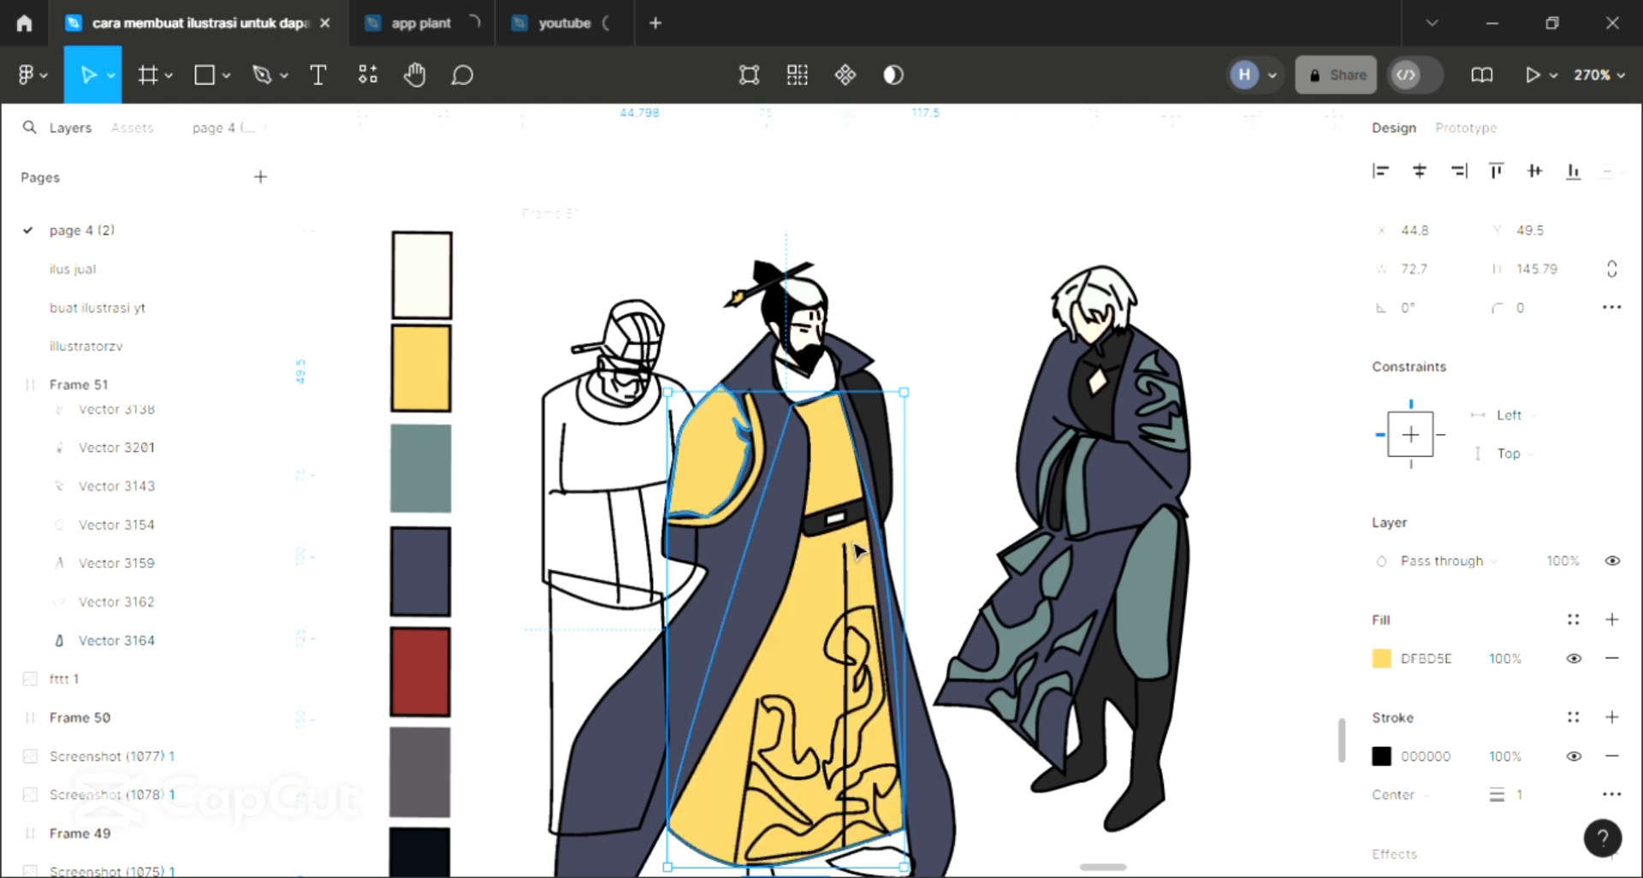
- Send the middle figure's neck collar shape to the back and fill it with red 872C2A sampled from the palette
left_click(826, 379)
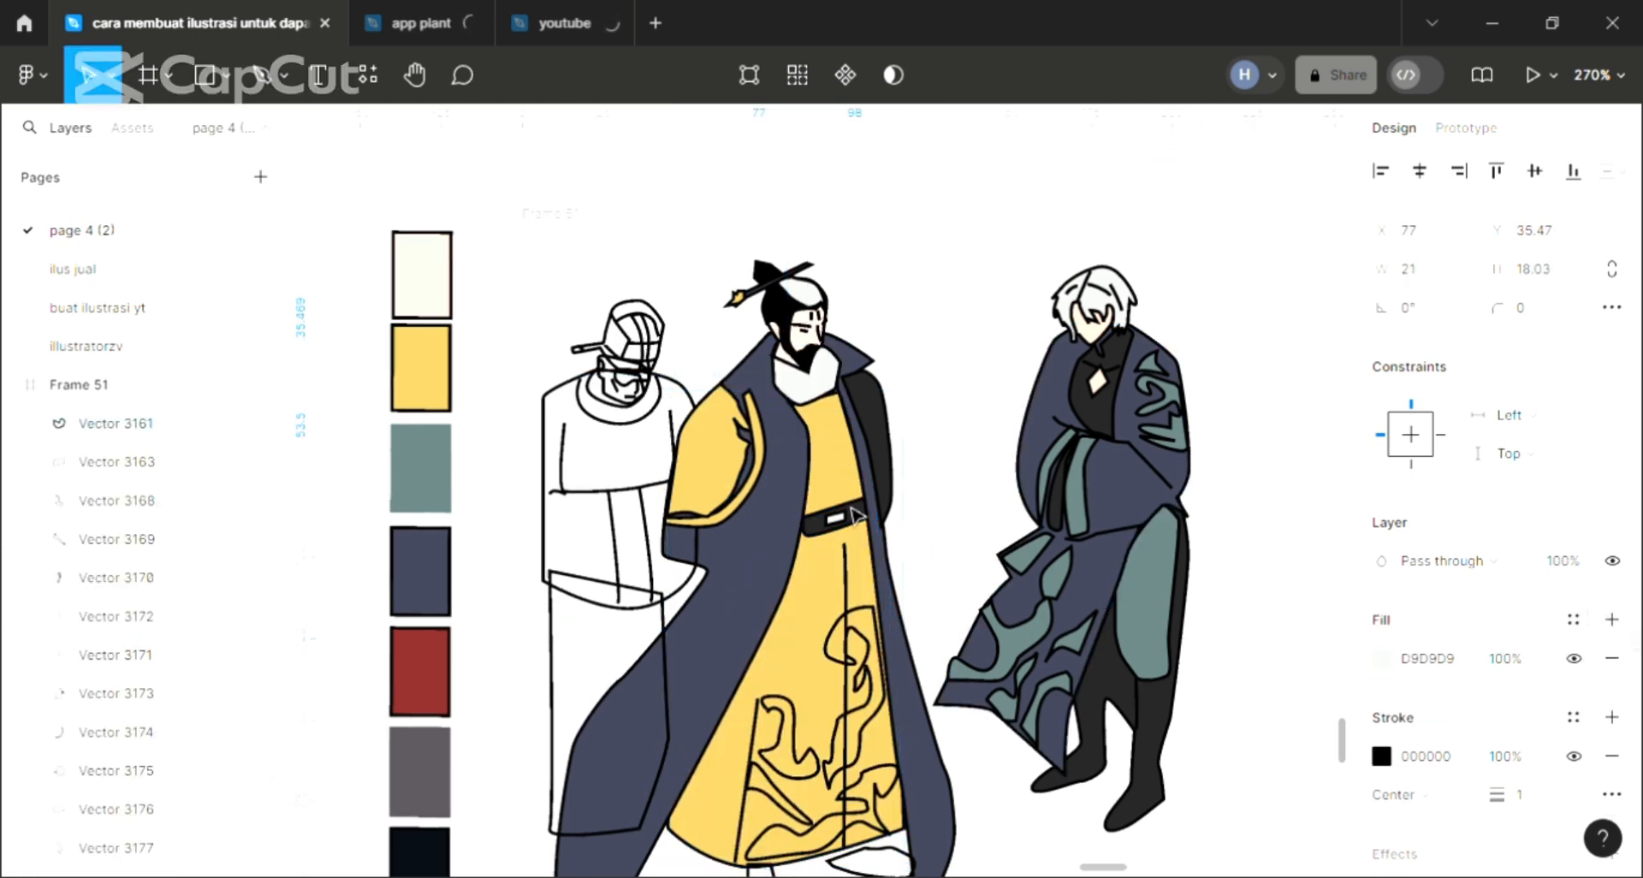
key("i")
left_click(441, 673)
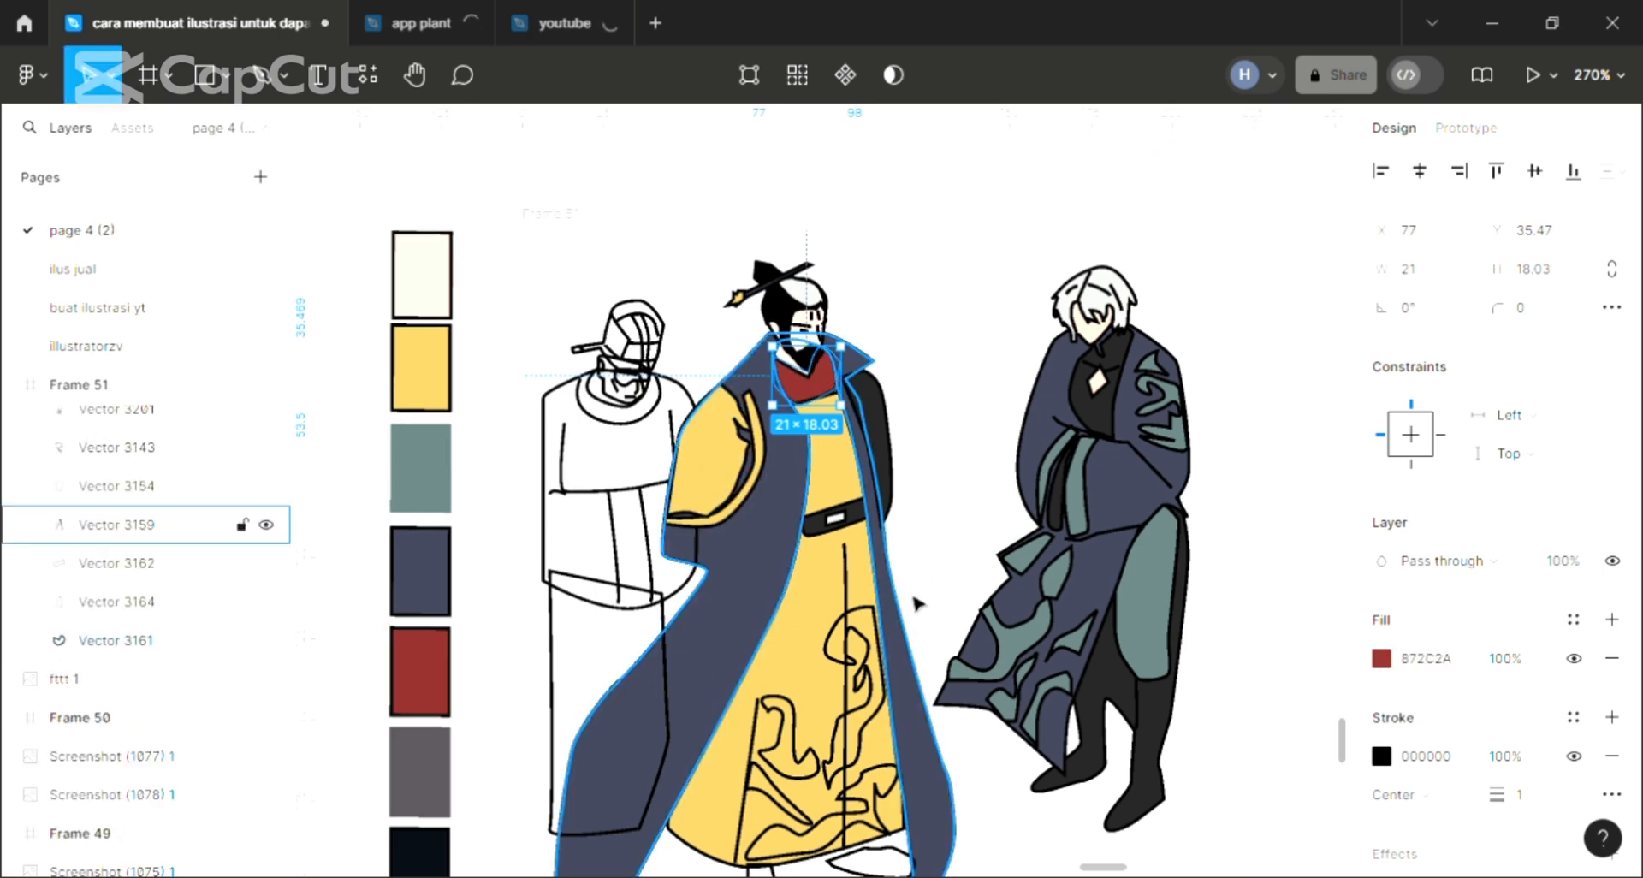
key("Escape")
- Nudge the middle figure's pointed shoe up 2 units to Y 187.32, against the hem of the robe
scroll(881, 779, "down", 1)
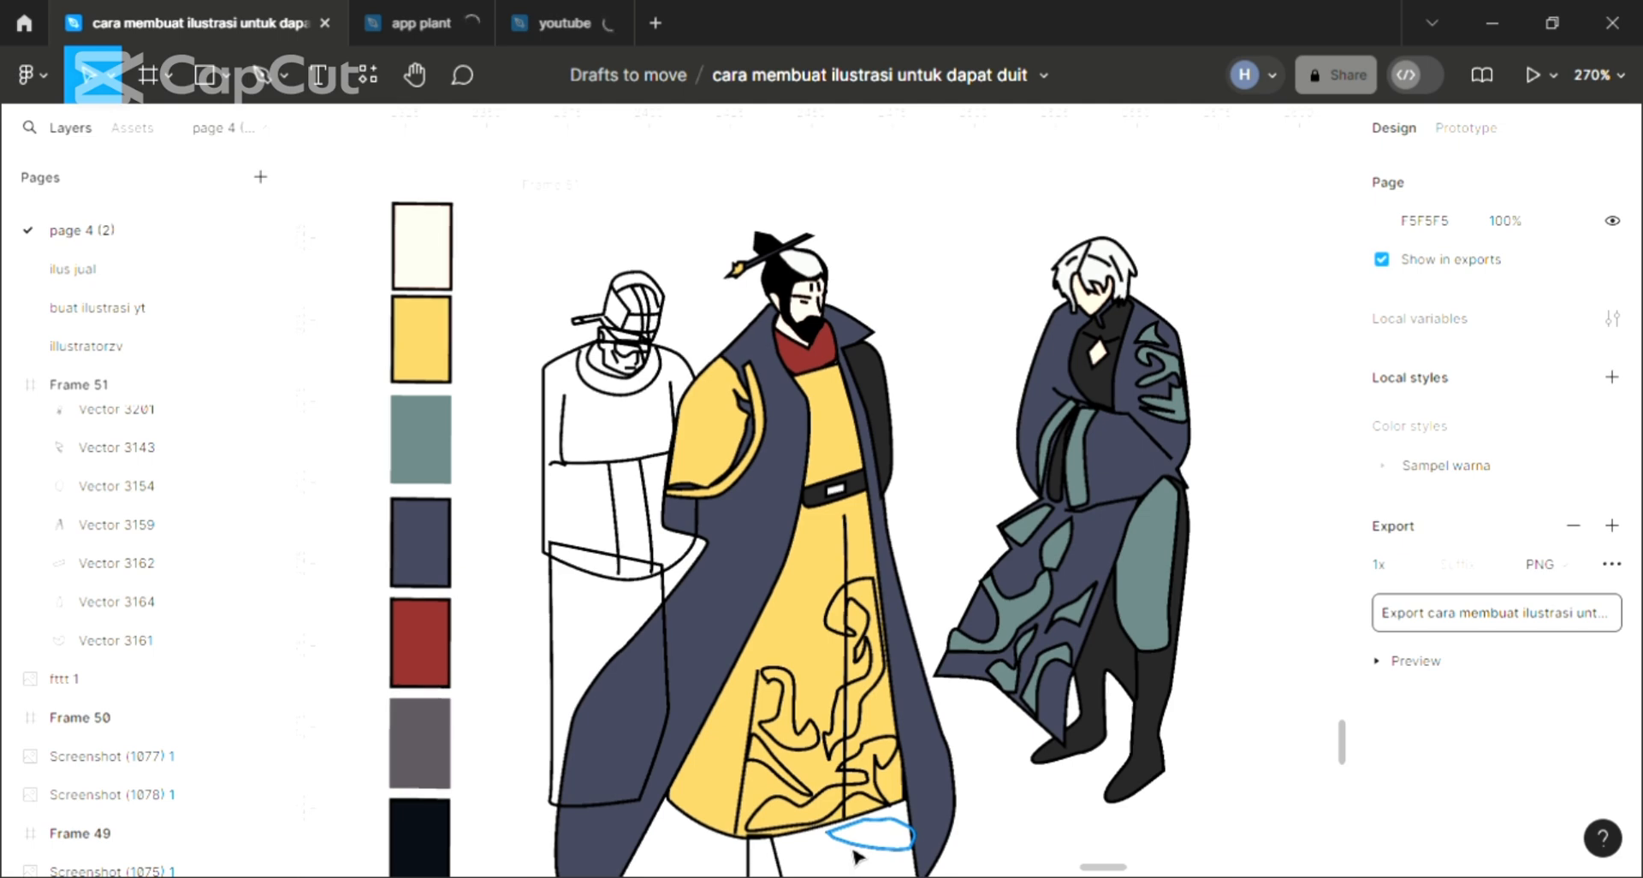
left_click(869, 843)
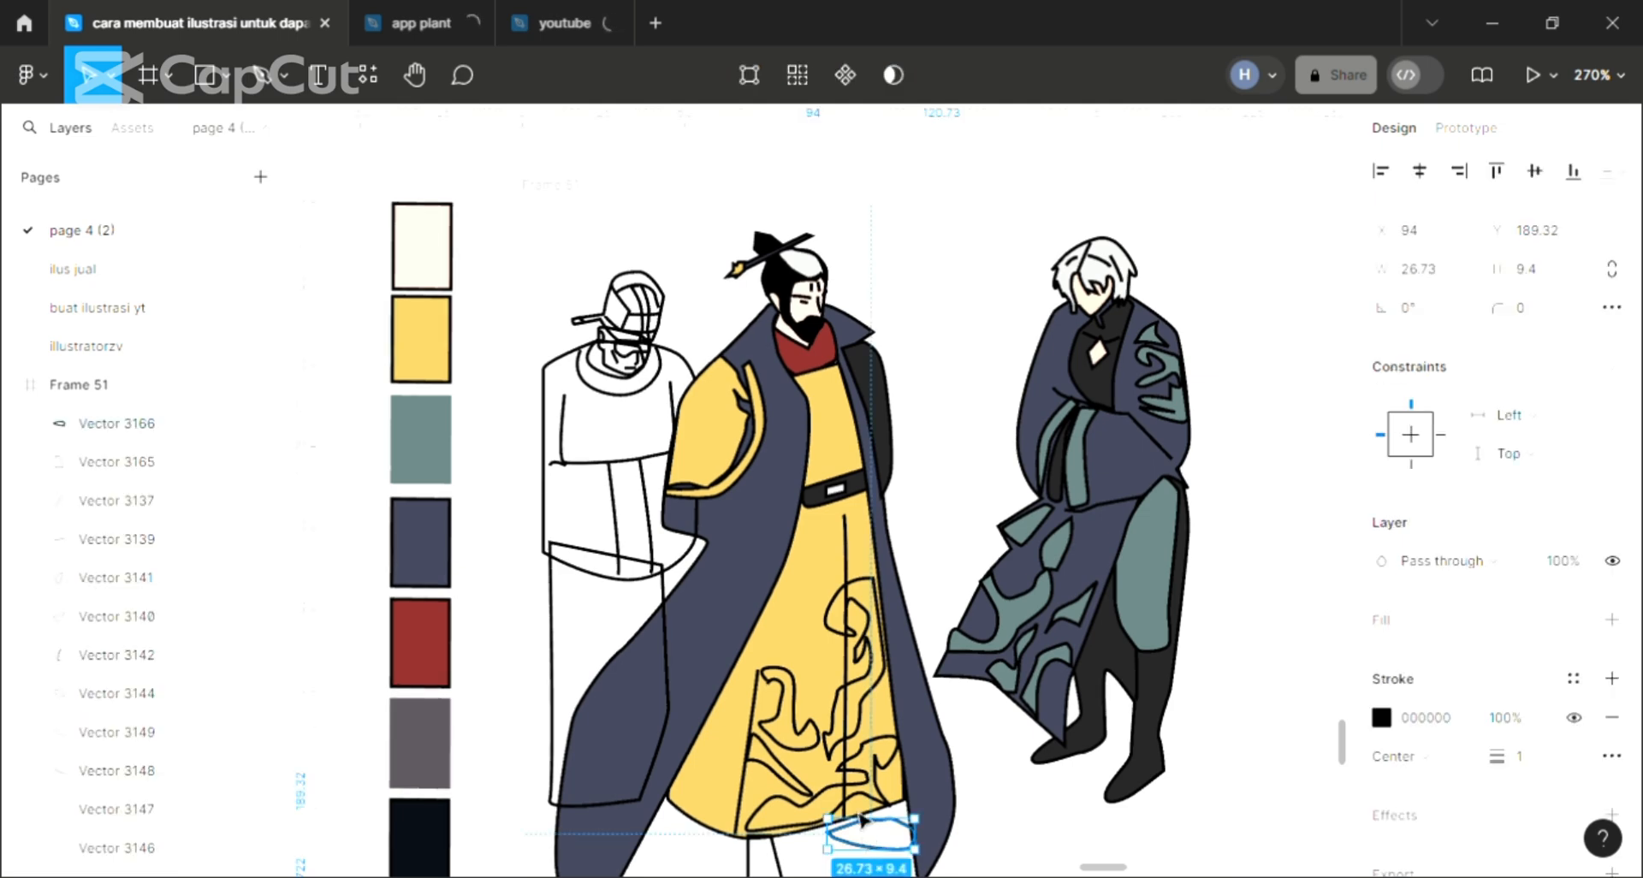
key("Escape")
scroll(877, 840, "up", 1)
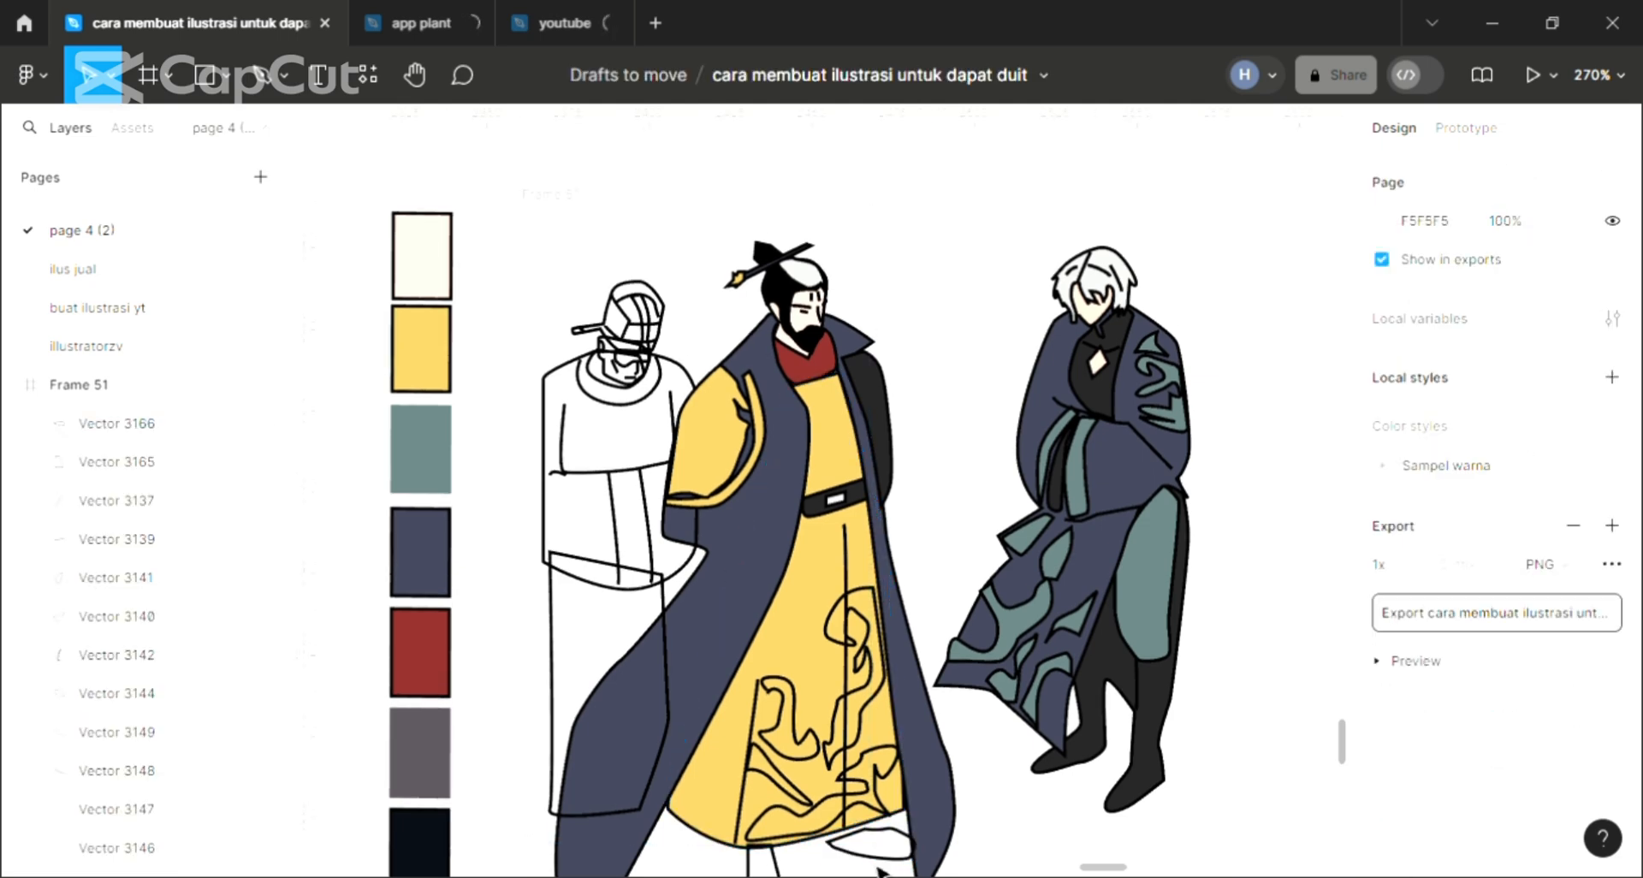
left_click(880, 866)
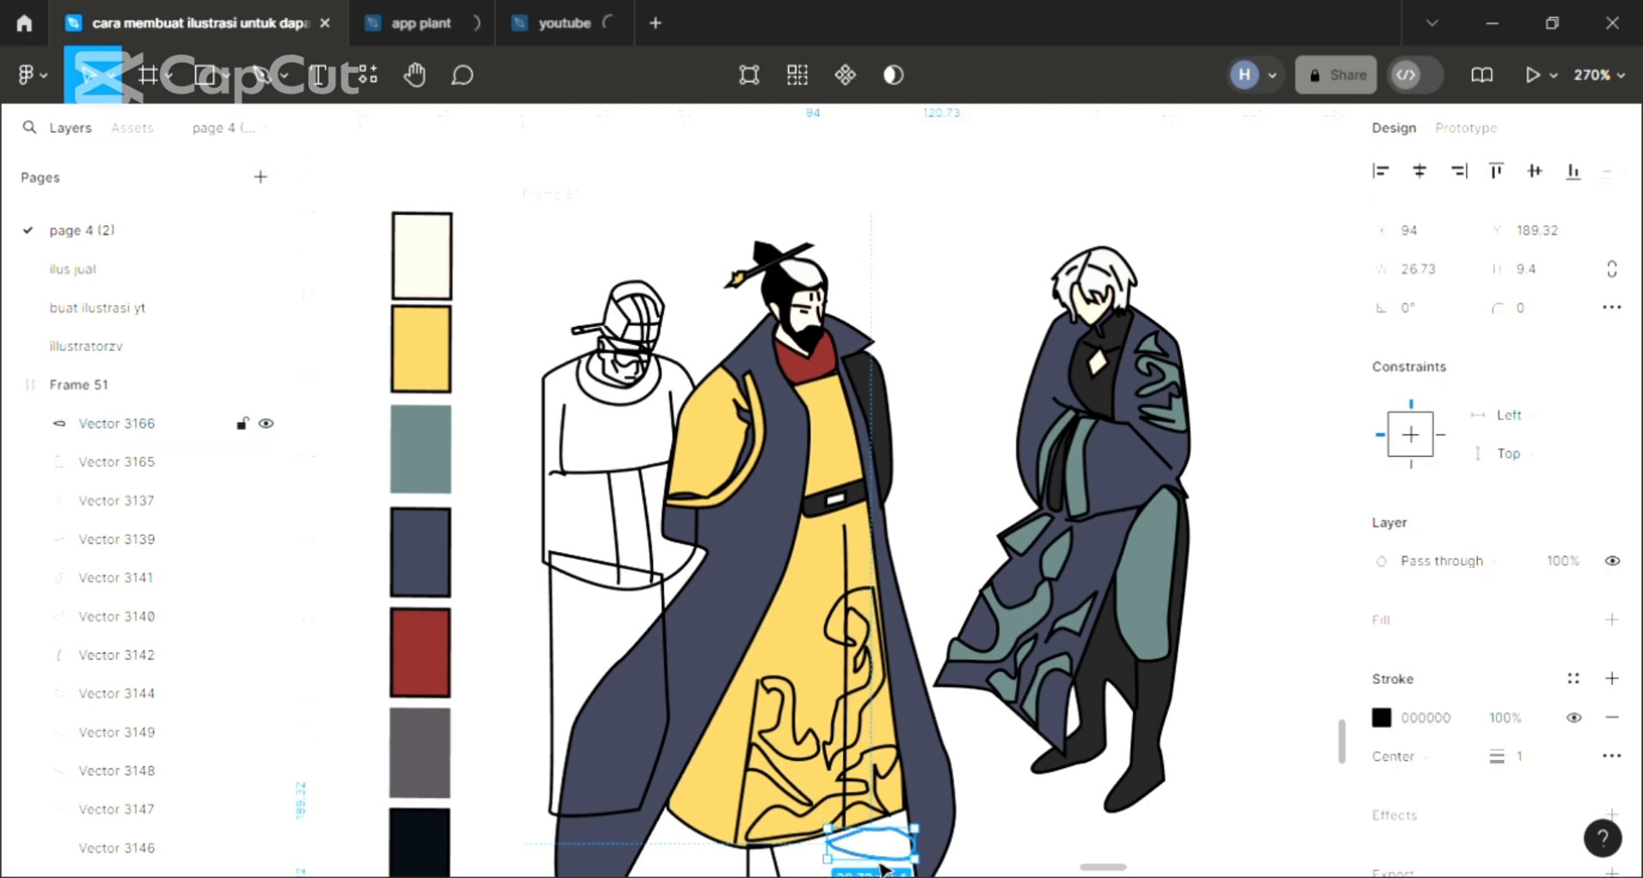
key("Up")
key("Up")
scroll(1317, 817, "up", 1)
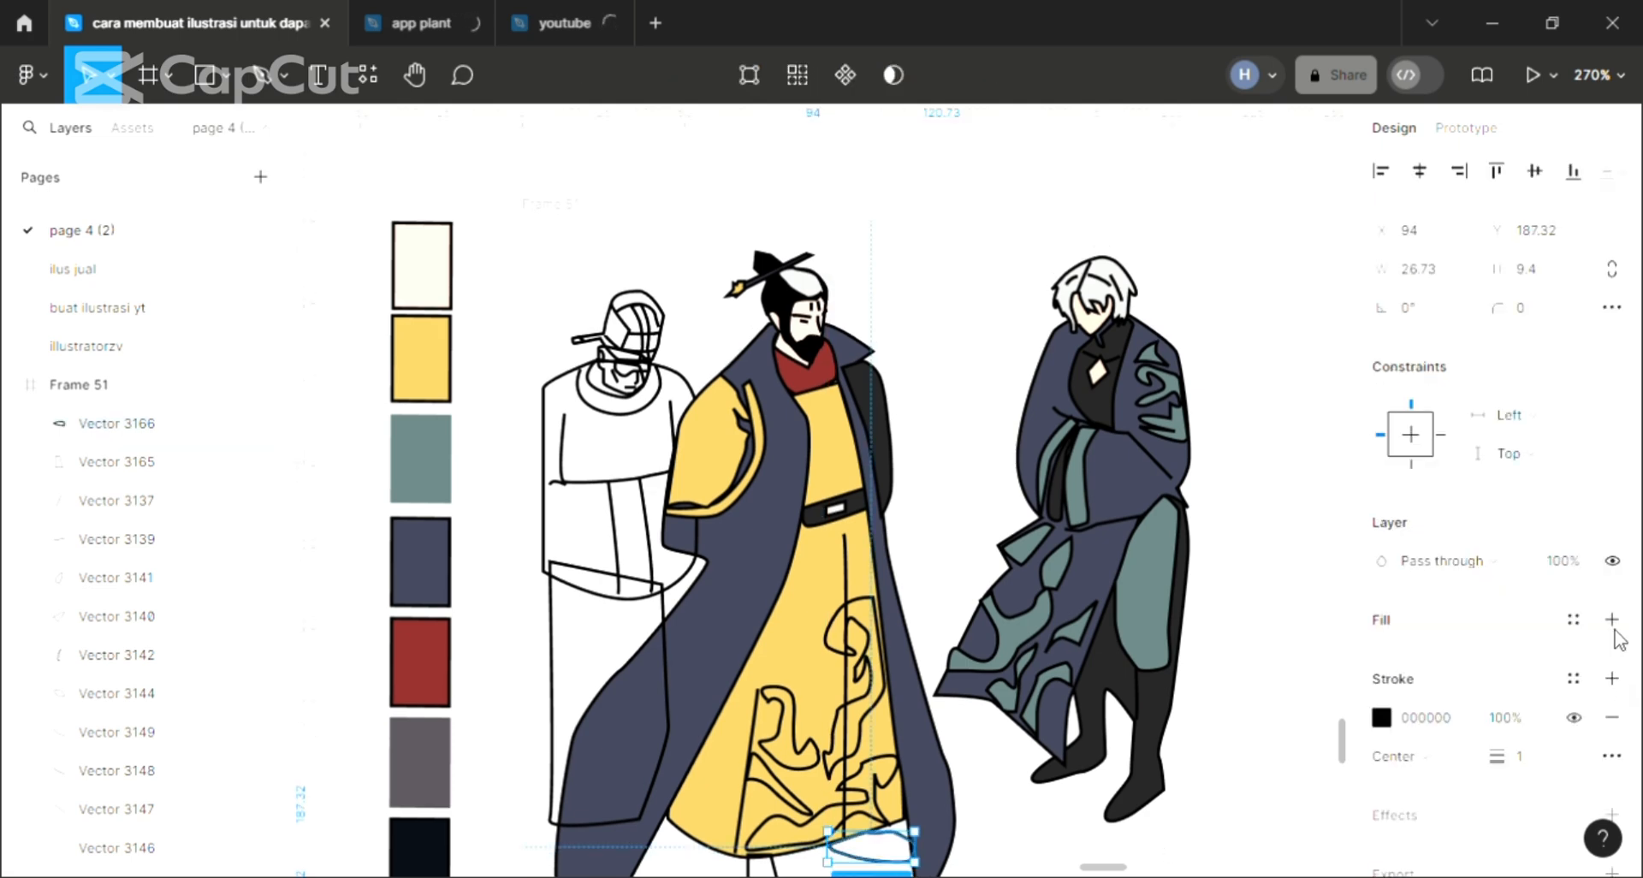
- Add a fill to the middle figure's pointed shoe and colour it dark grey sampled from the rightmost figure's boot
scroll(989, 670, "down", 5)
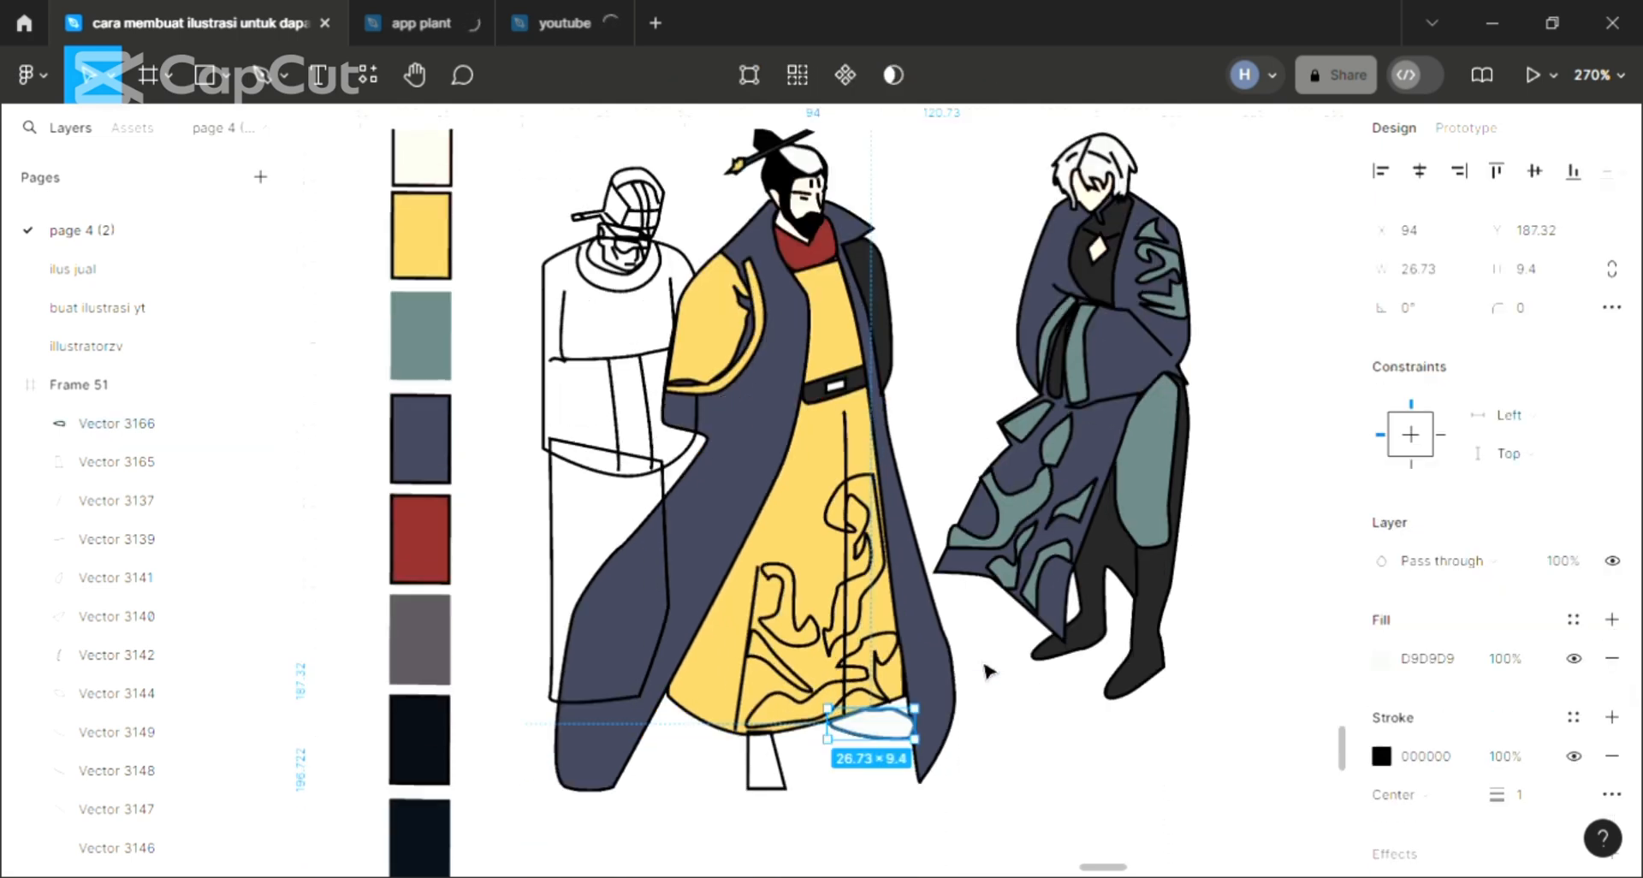
key("i")
left_click(1159, 613)
left_click(753, 779)
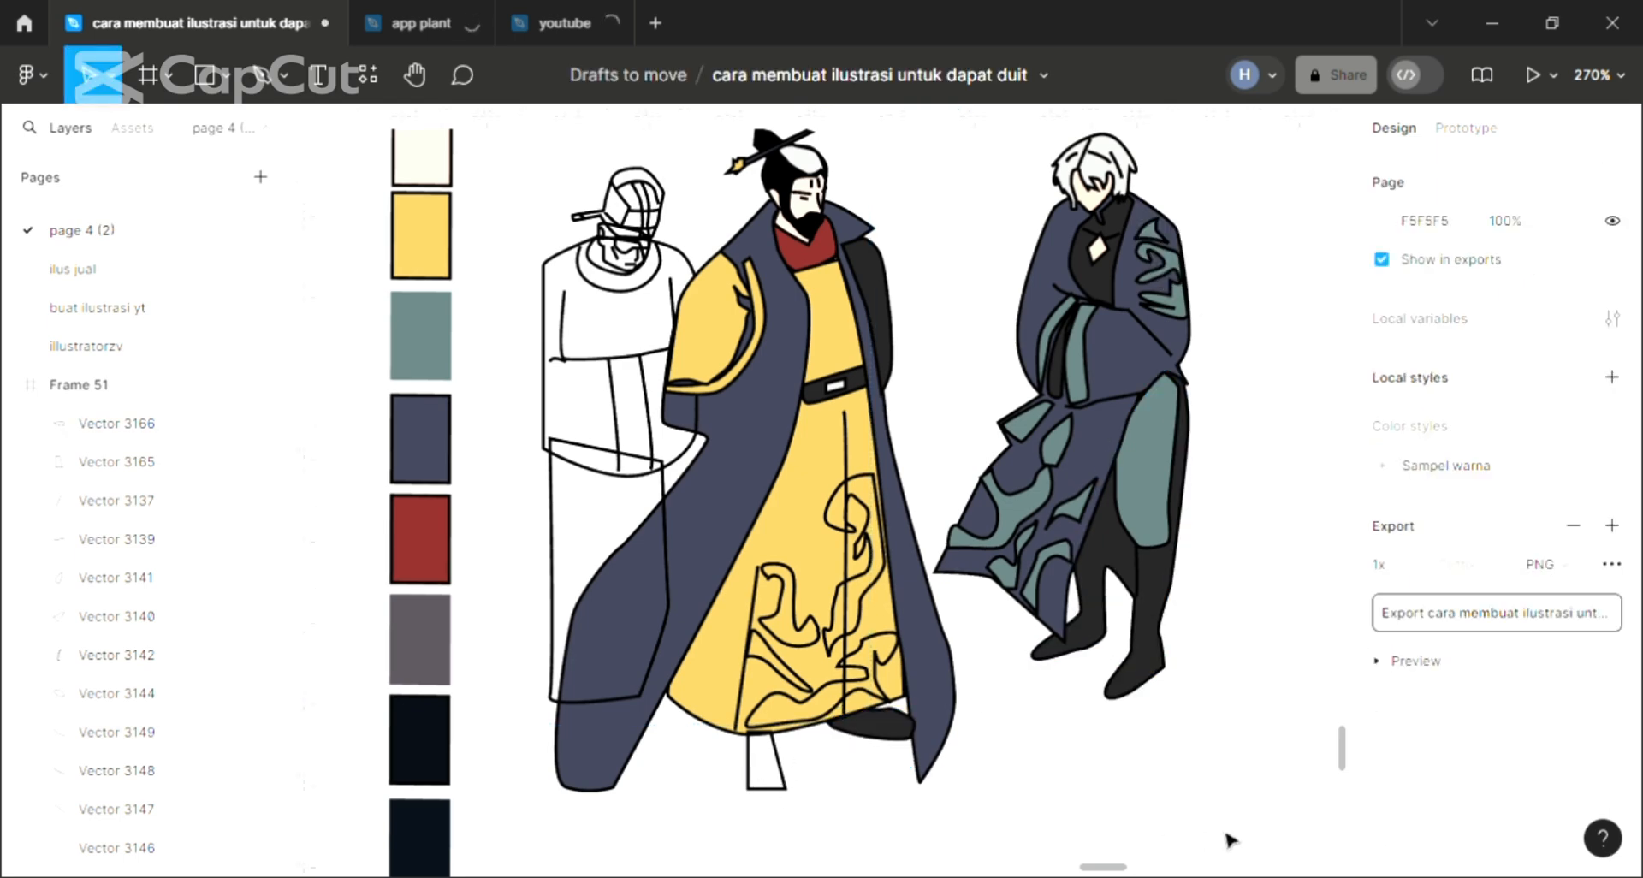
- Add a fill to the middle figure's lower leg below the hem and colour it dark grey 222222 from the rightmost figure's boot
left_click(750, 777)
key("i")
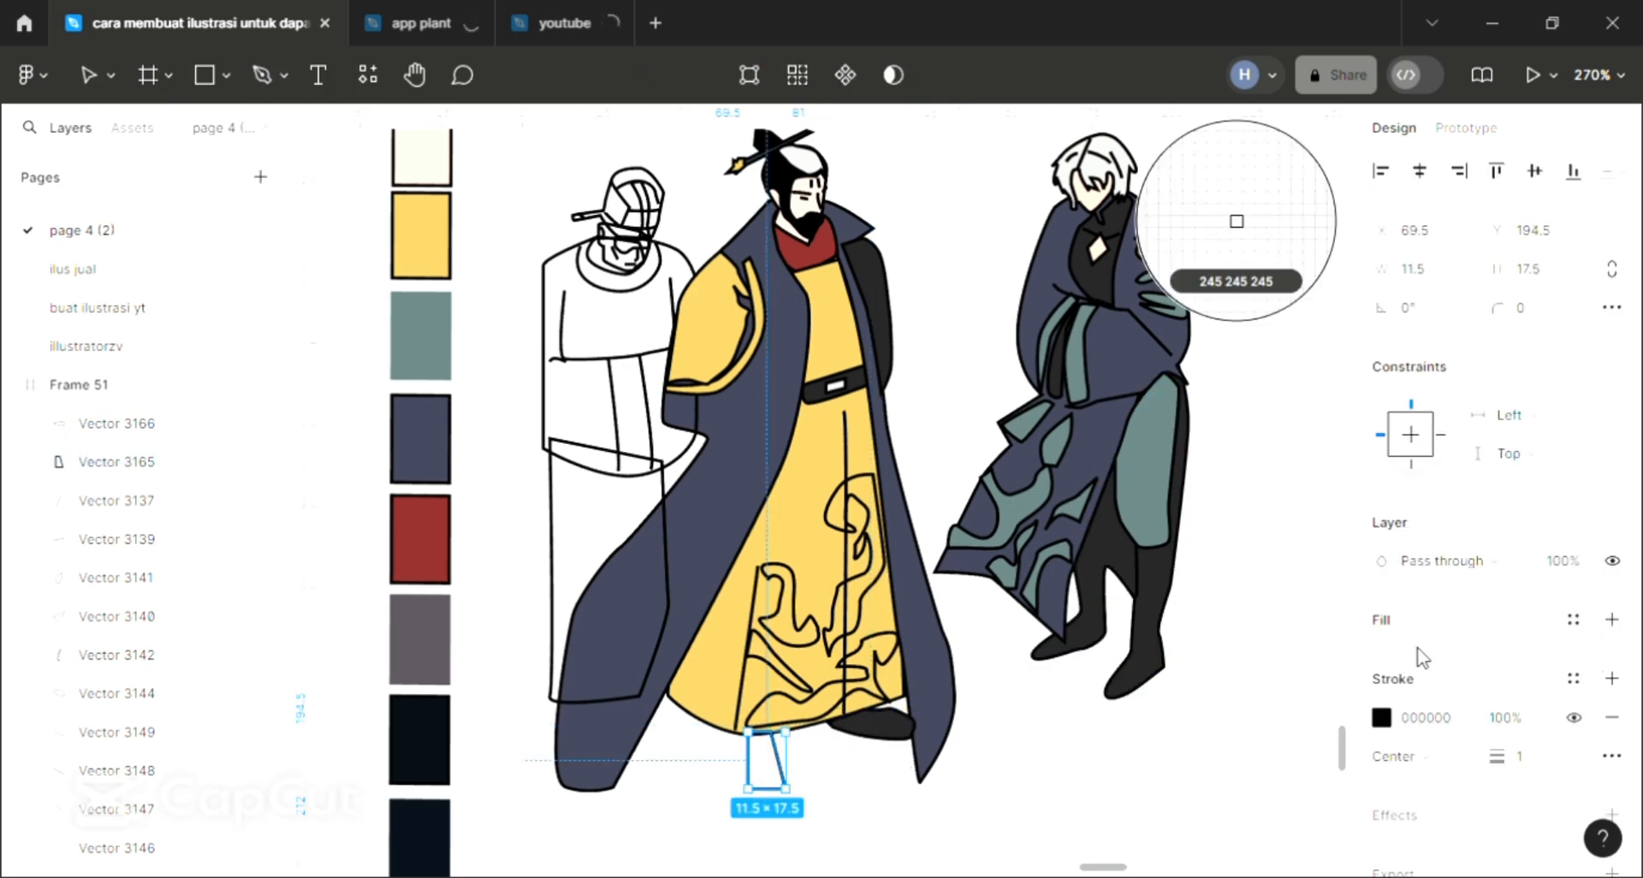
left_click(1418, 647)
key("i")
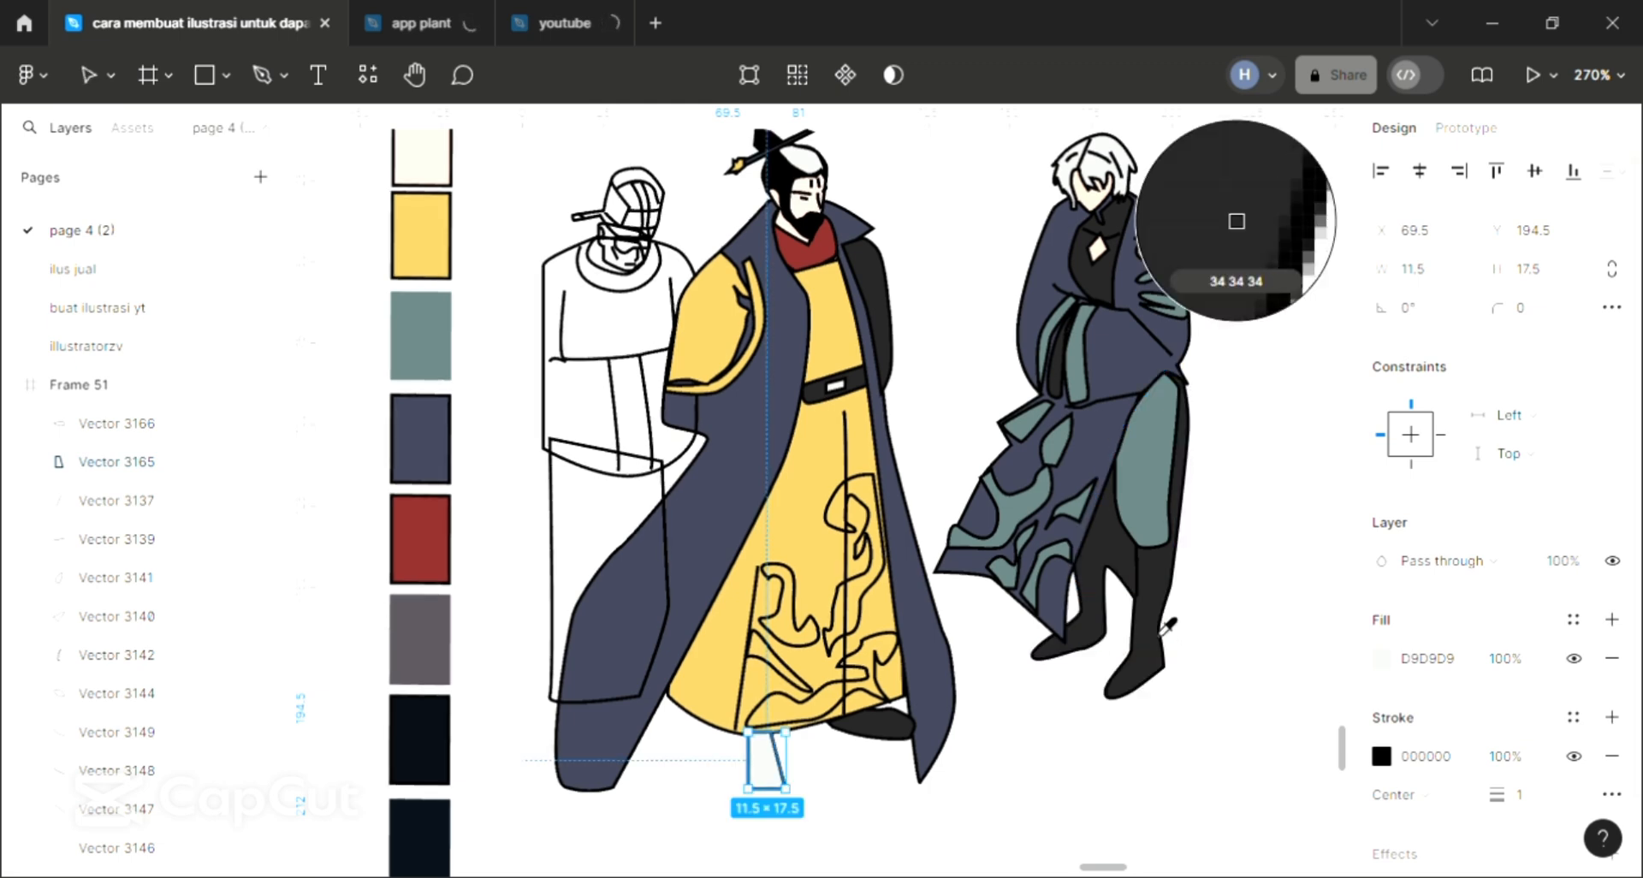
left_click(1164, 632)
key("Escape")
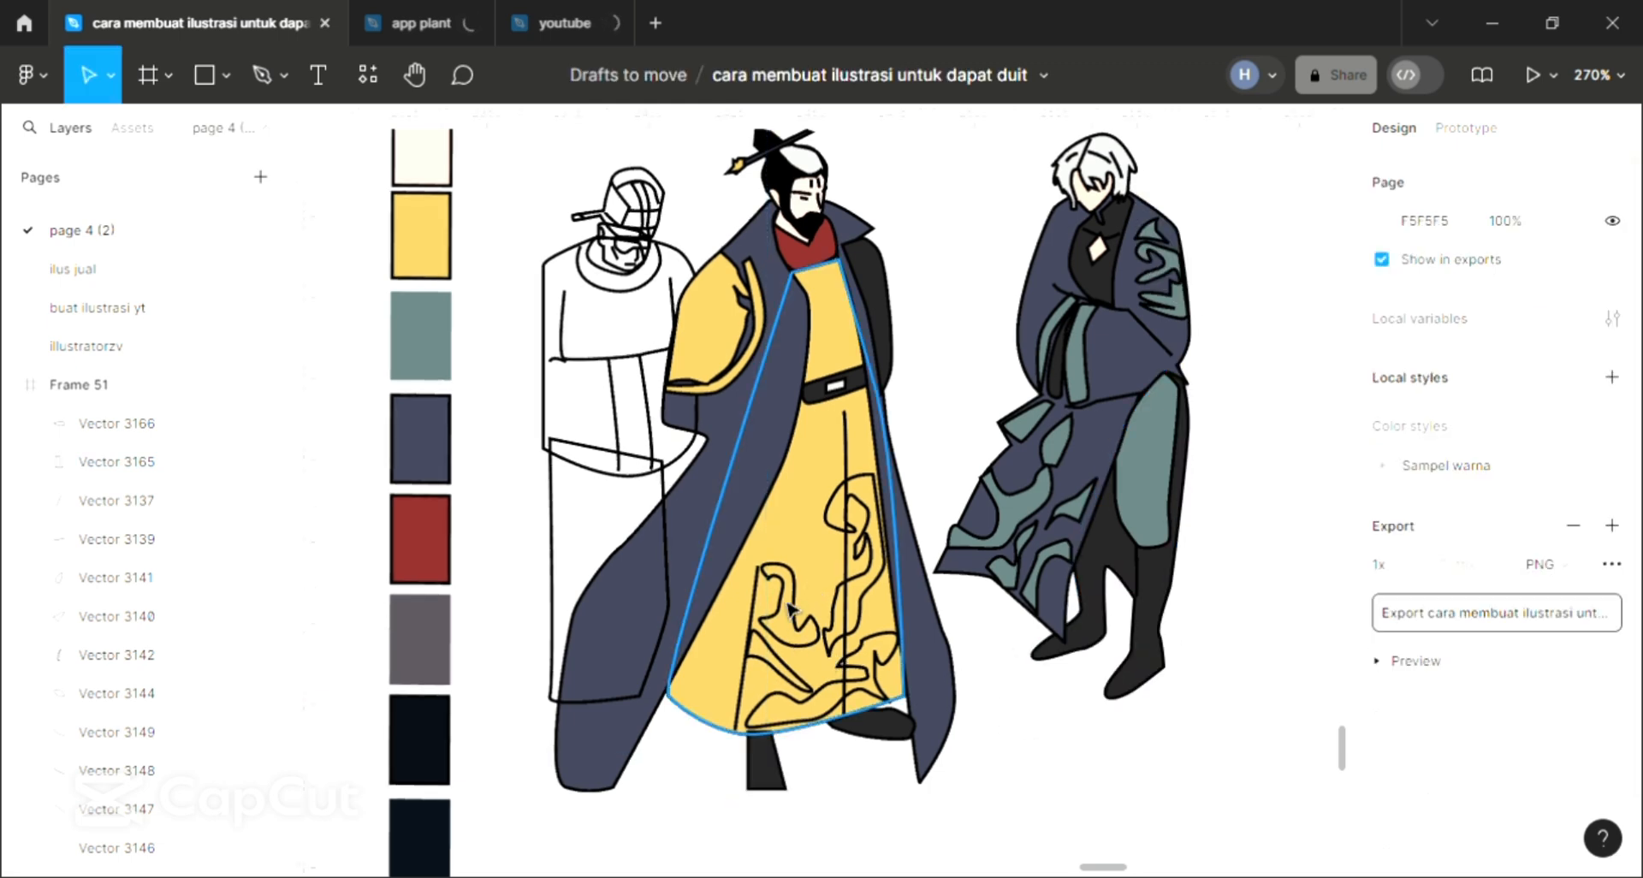
- Fill the leftmost swirl ornament on the middle figure's robe with the robe's sampled yellow, then adjust it to brighter F0C039
left_click(775, 629)
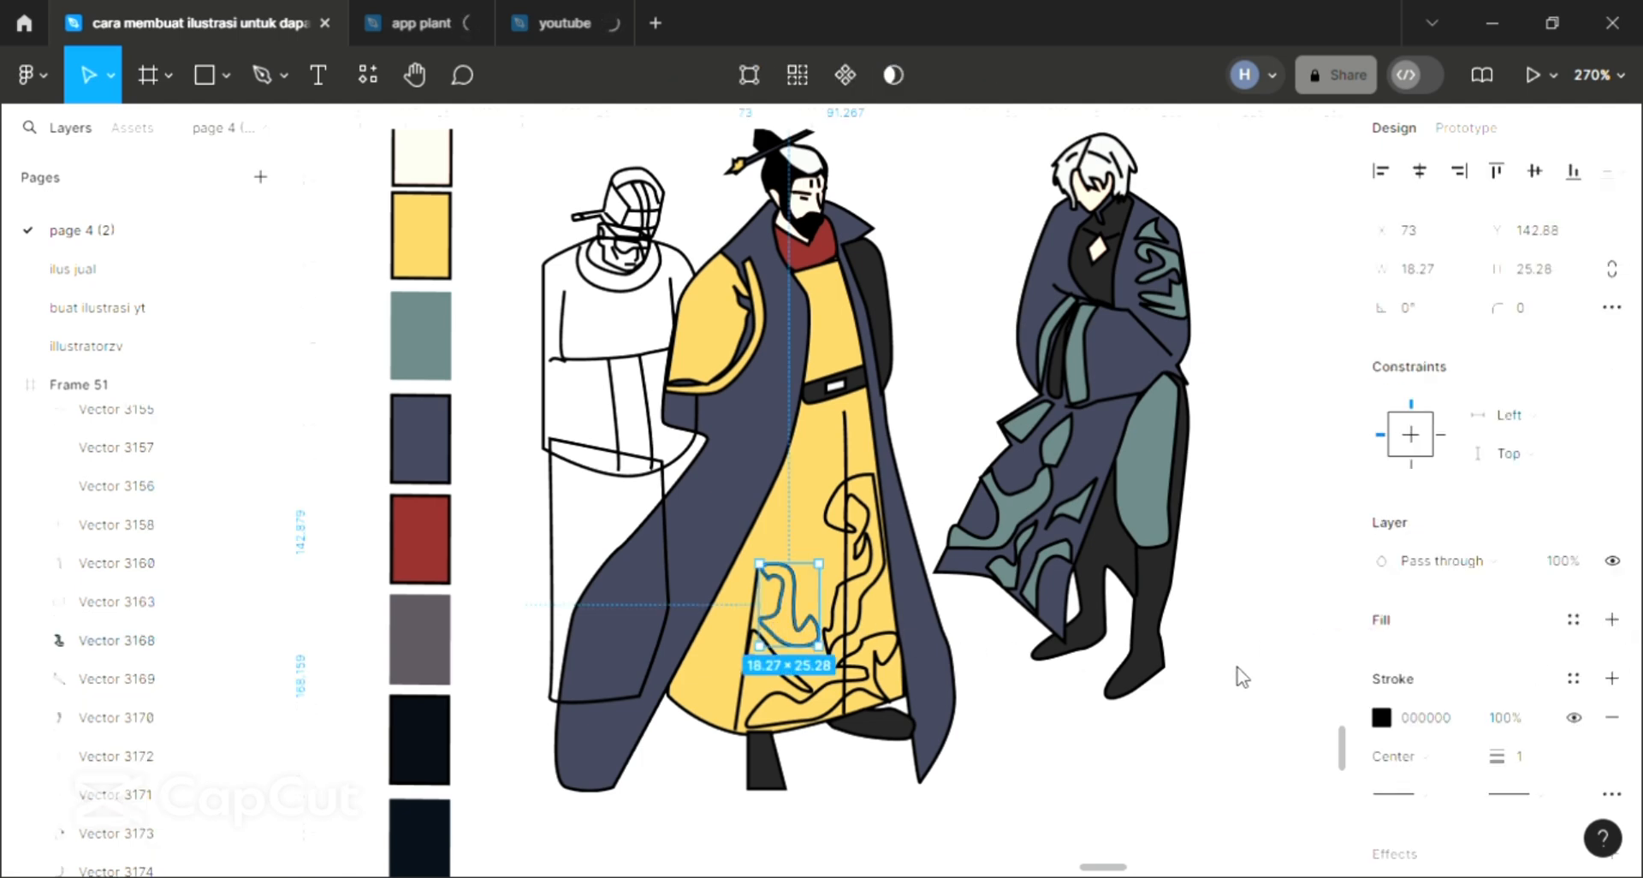
key("i")
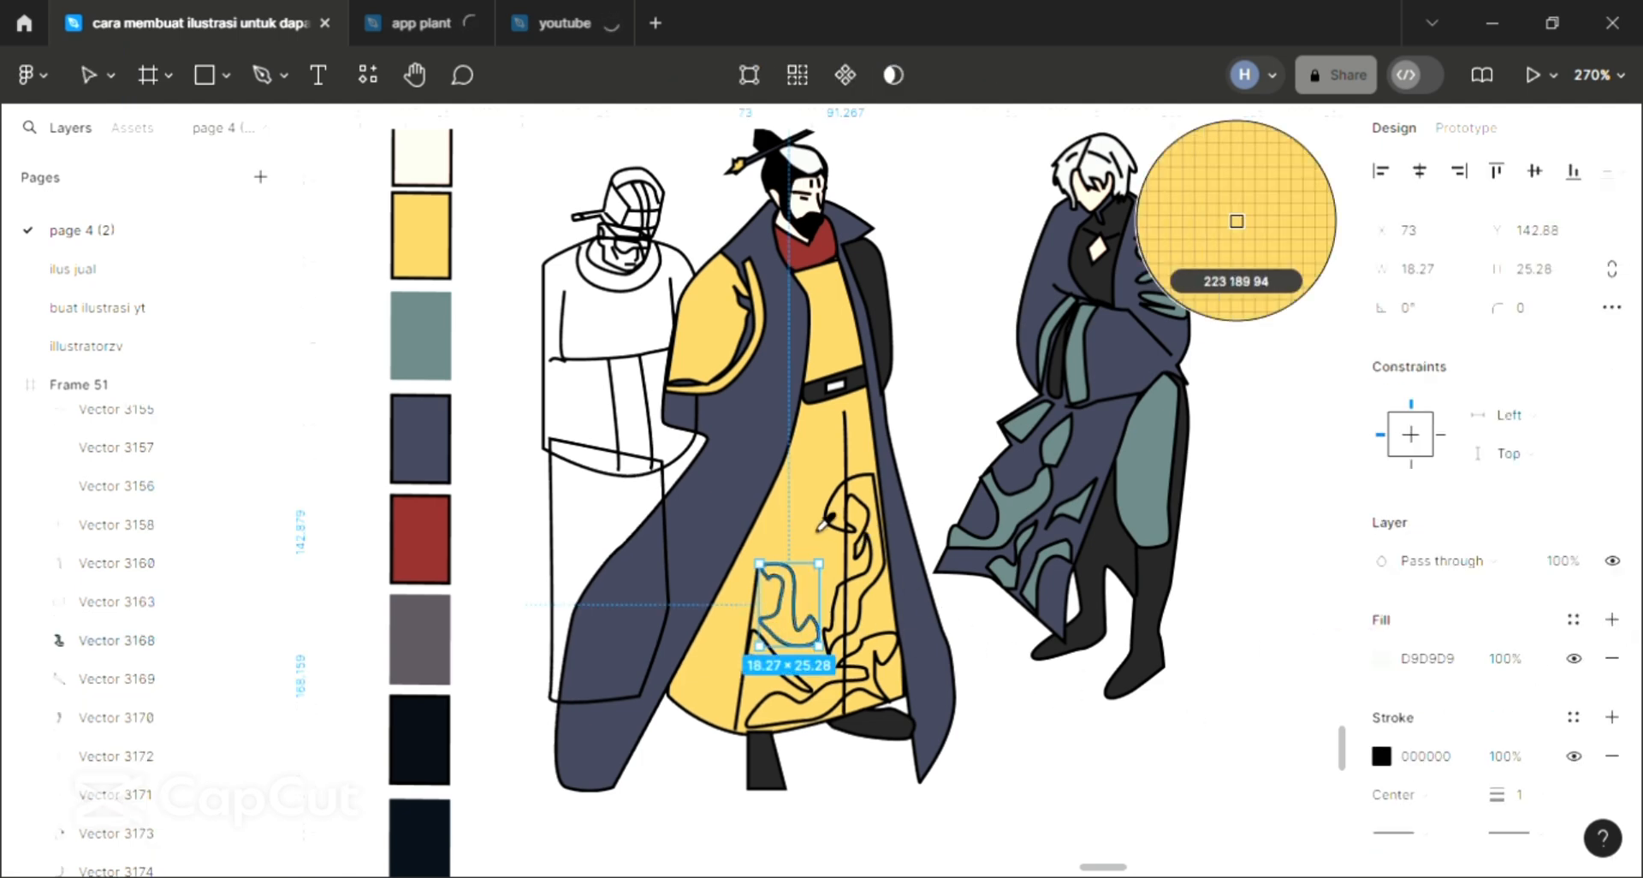
left_click(819, 528)
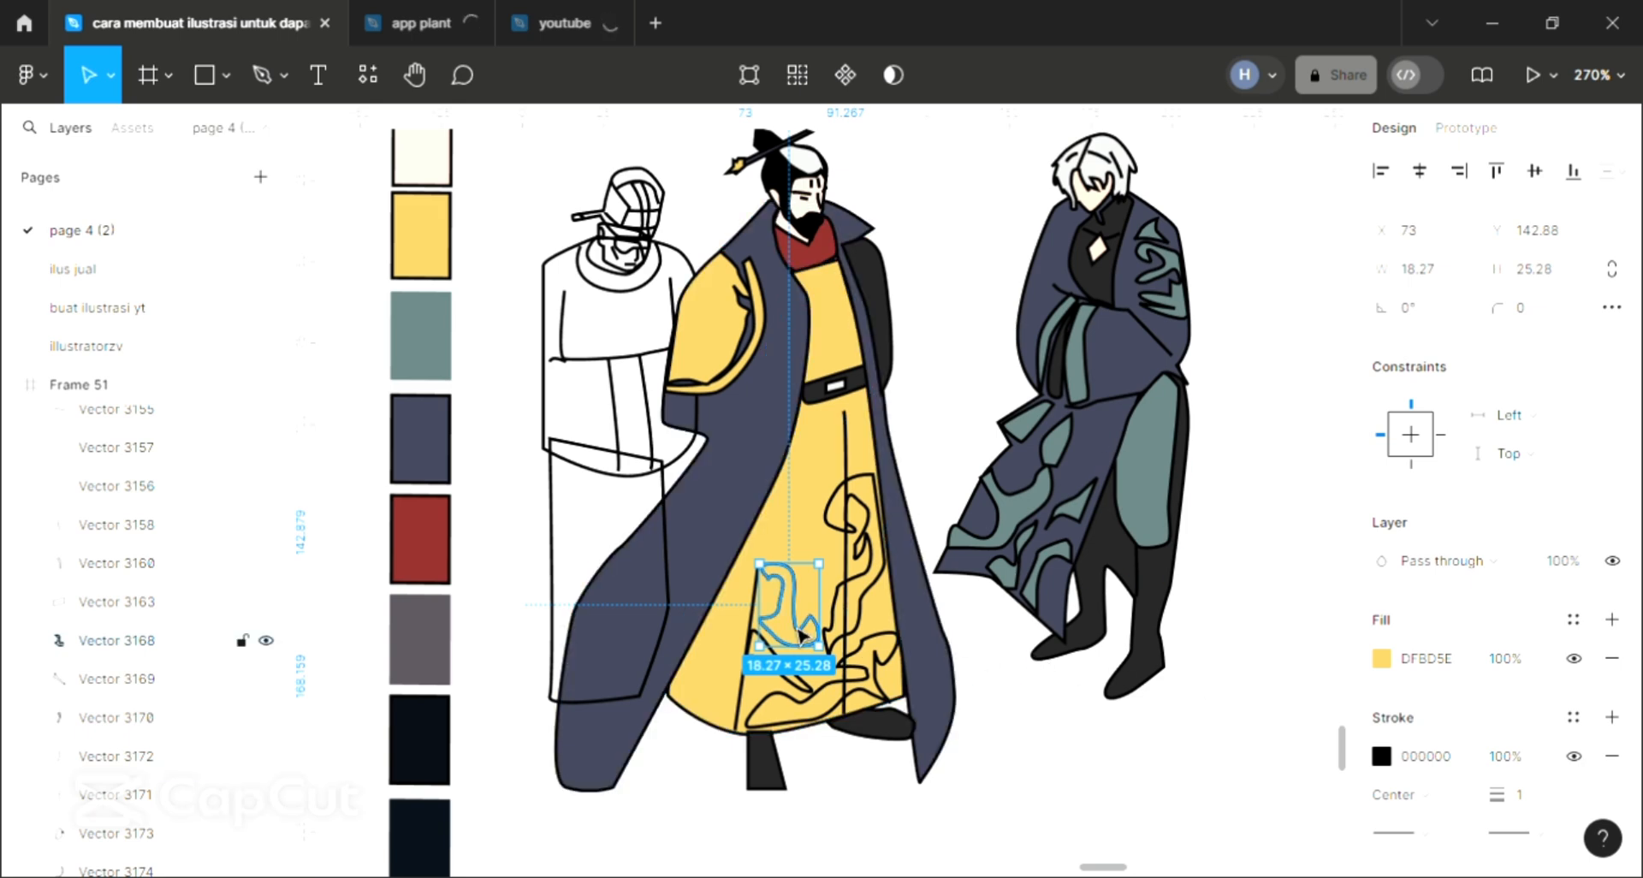
left_click(1381, 658)
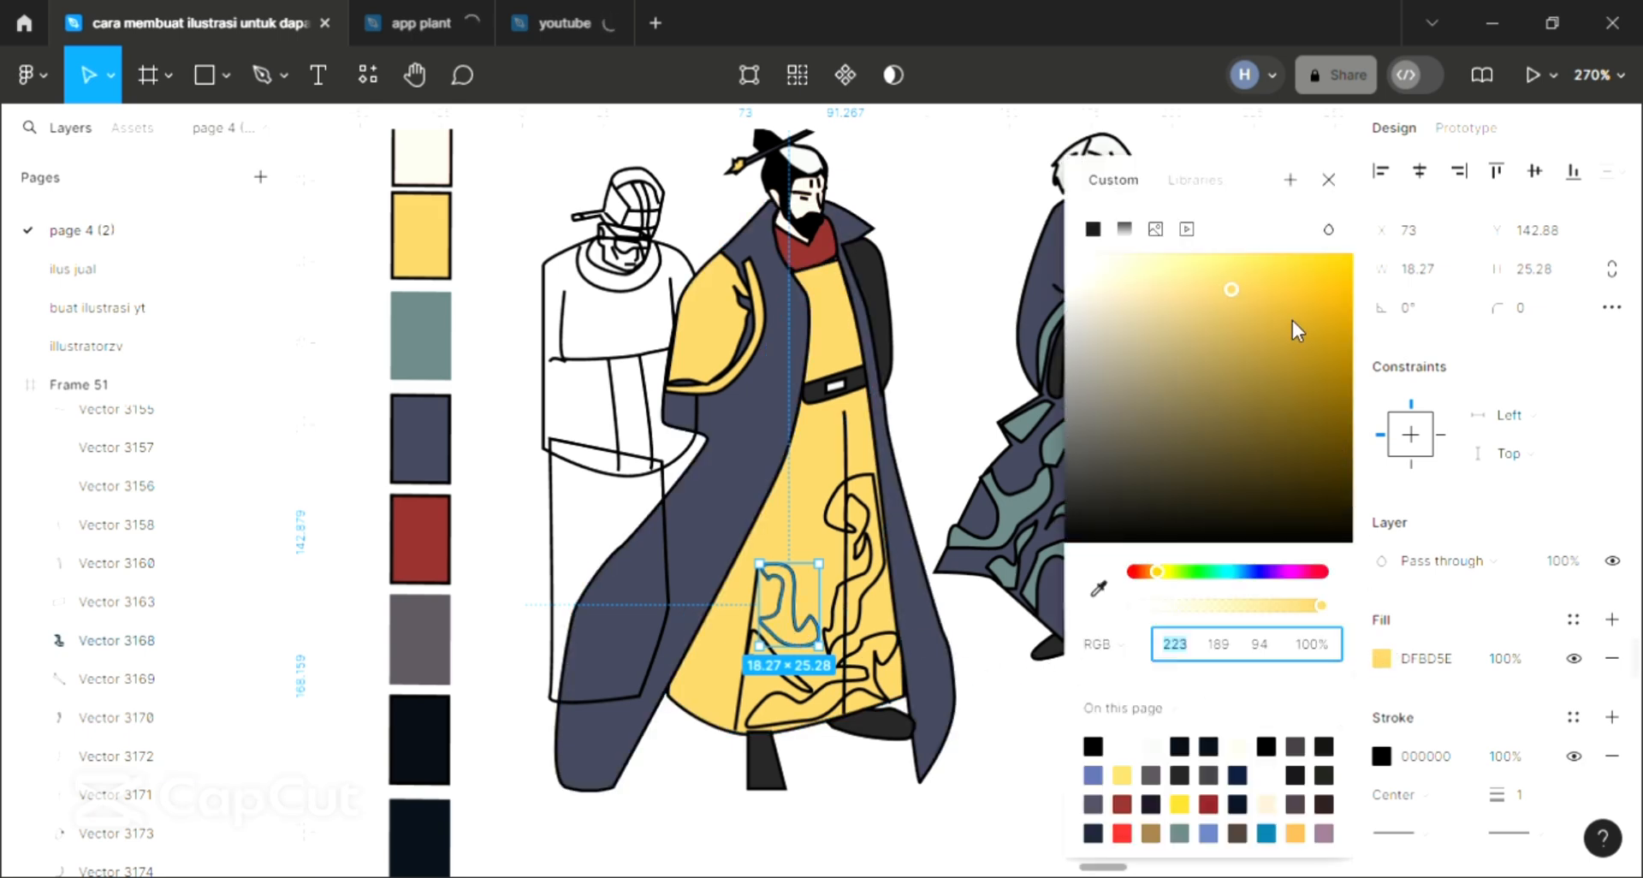
left_click(1284, 271)
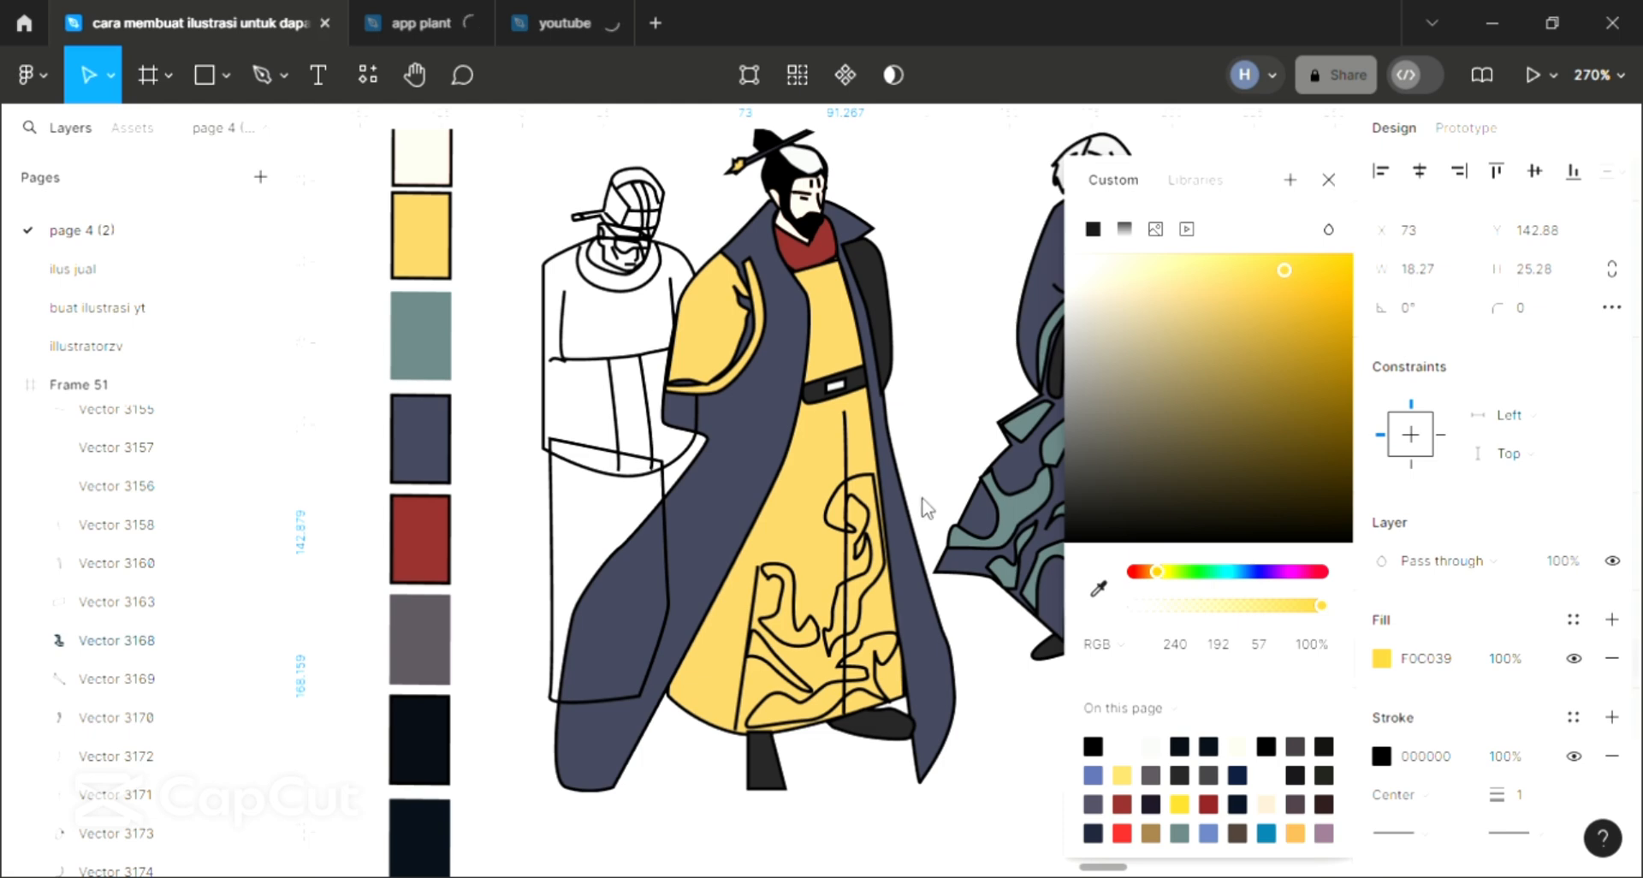
- Edit the swirl ornament's outline, moving the point near its upper end to X 75.5, Y 147
left_click(786, 627)
double_click(786, 628)
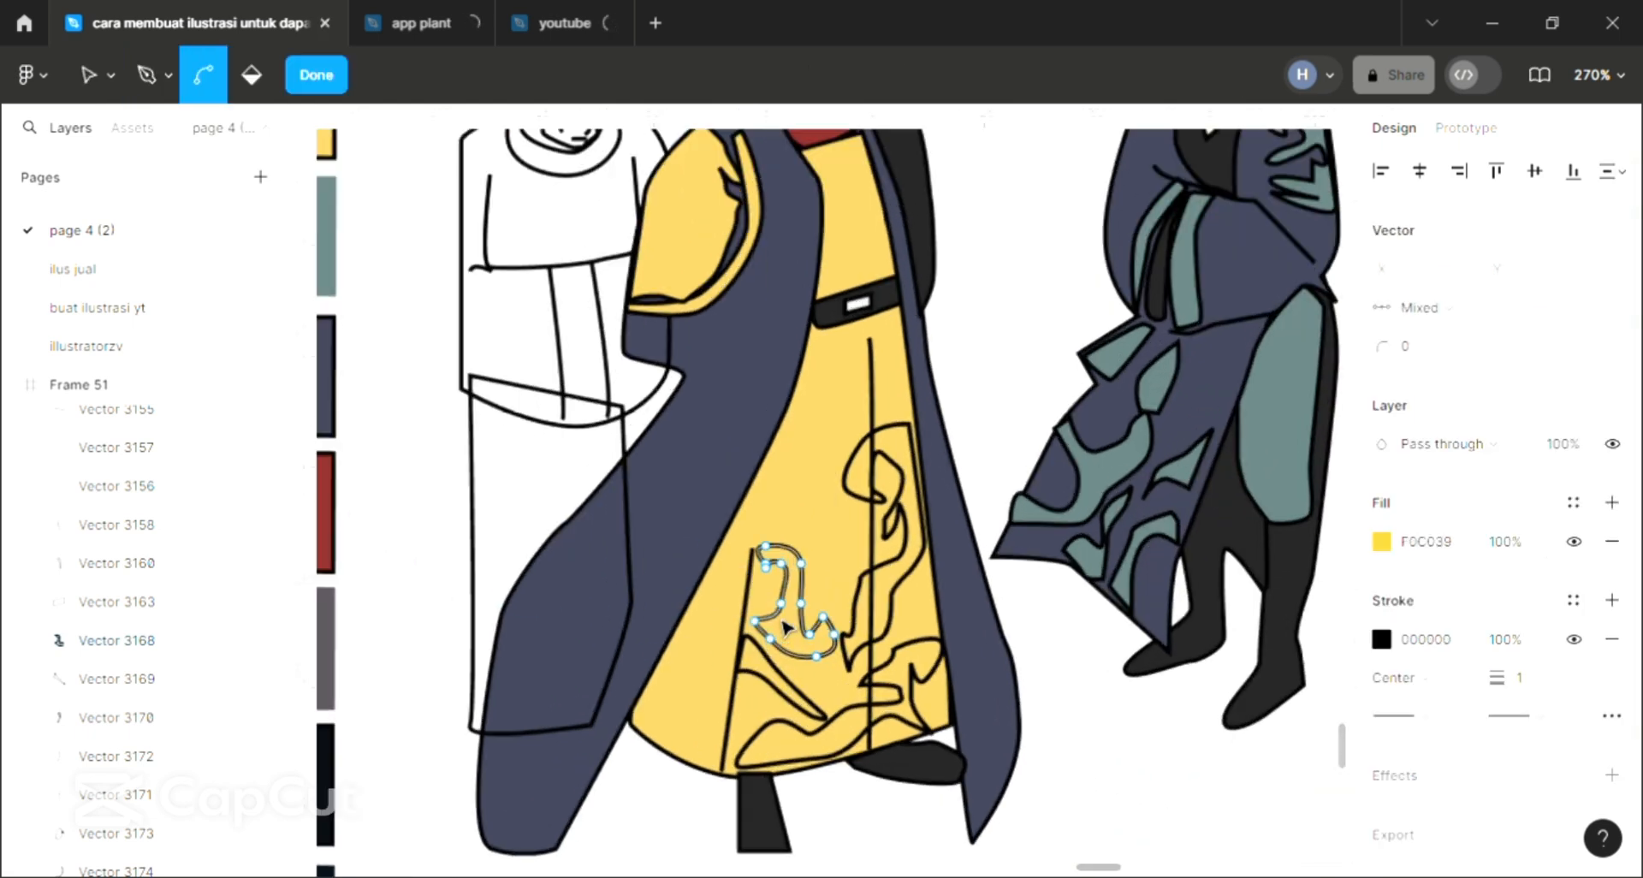
scroll(758, 516, "up", 5)
left_click_drag(755, 509, 755, 497)
scroll(760, 504, "down", 1)
scroll(764, 511, "down", 3)
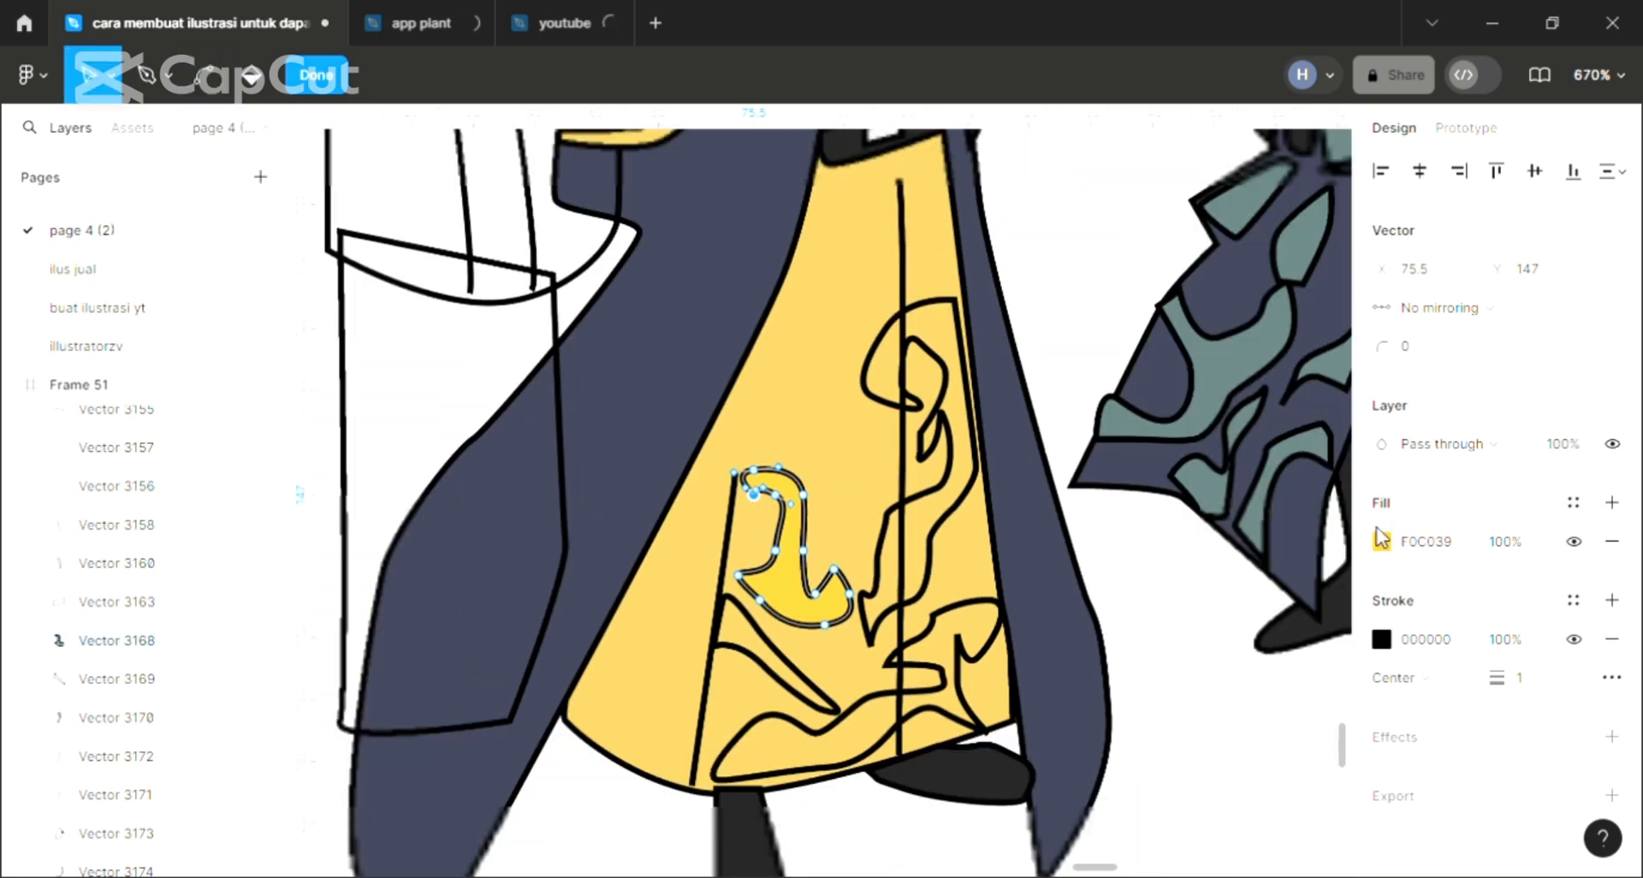
- Set the swirl ornament's fill to darker gold B7932E and finish editing its outline
left_click(1381, 541)
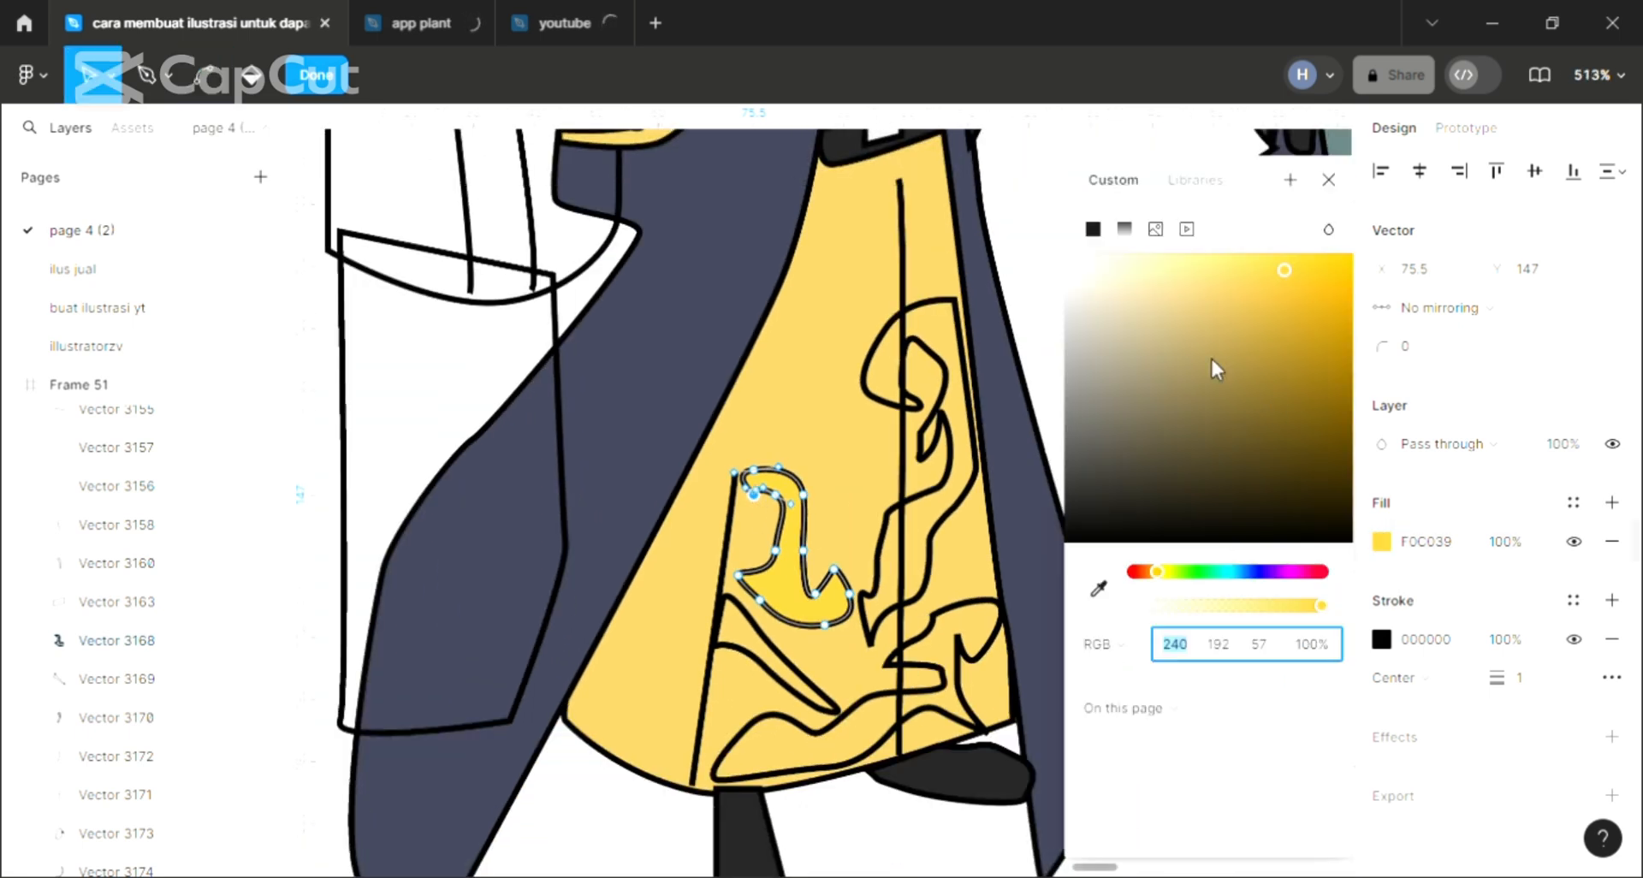
left_click(1279, 334)
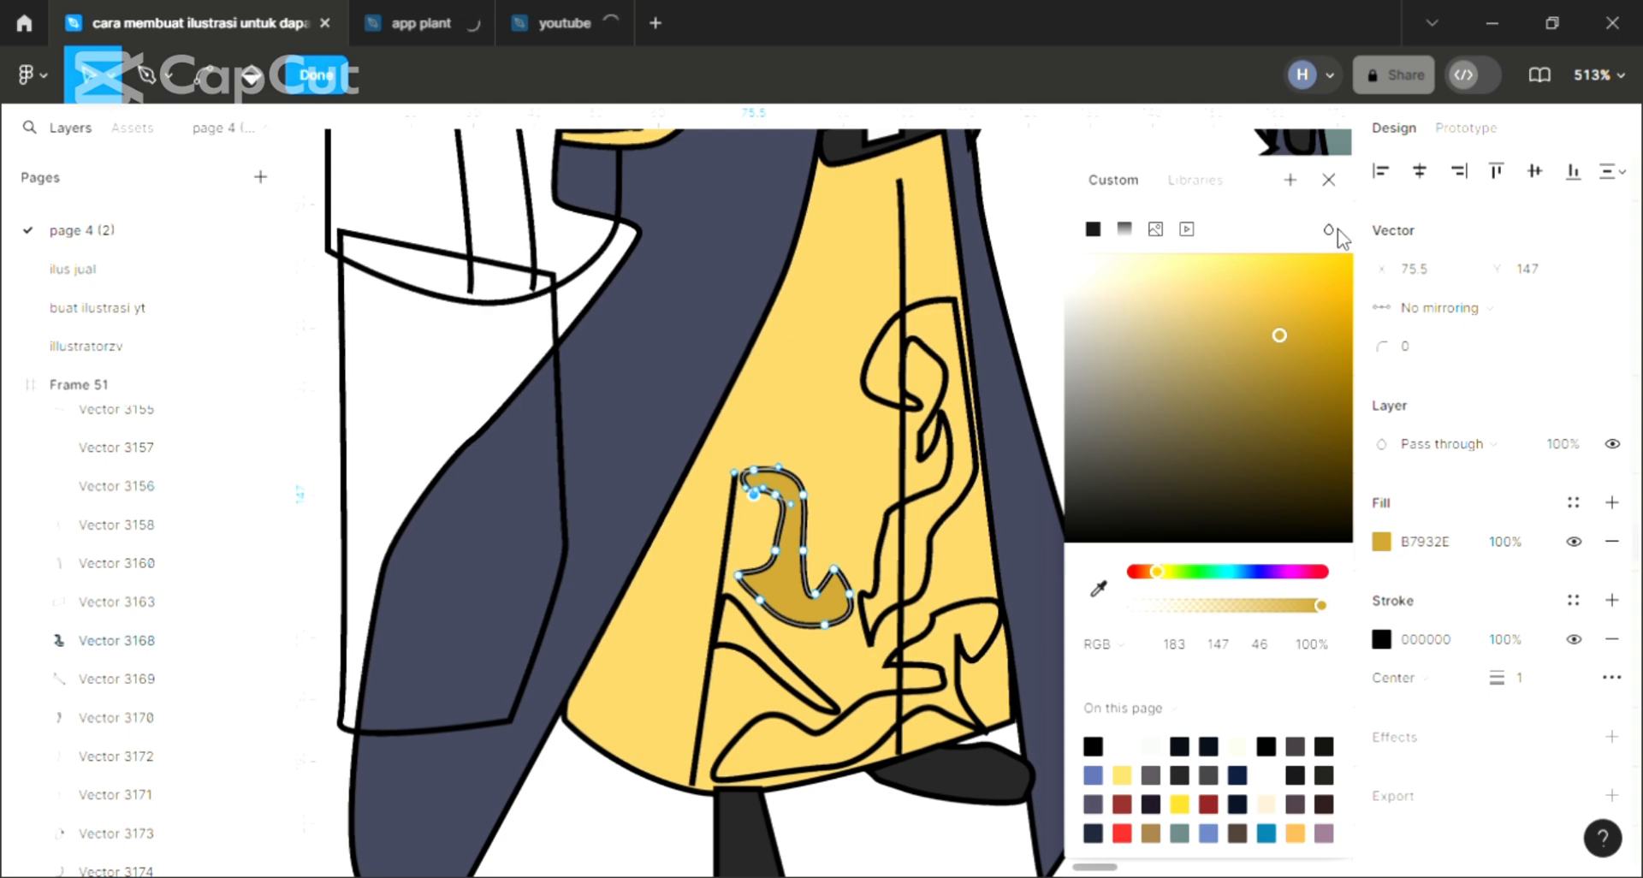
left_click(1328, 179)
scroll(954, 605, "down", 5)
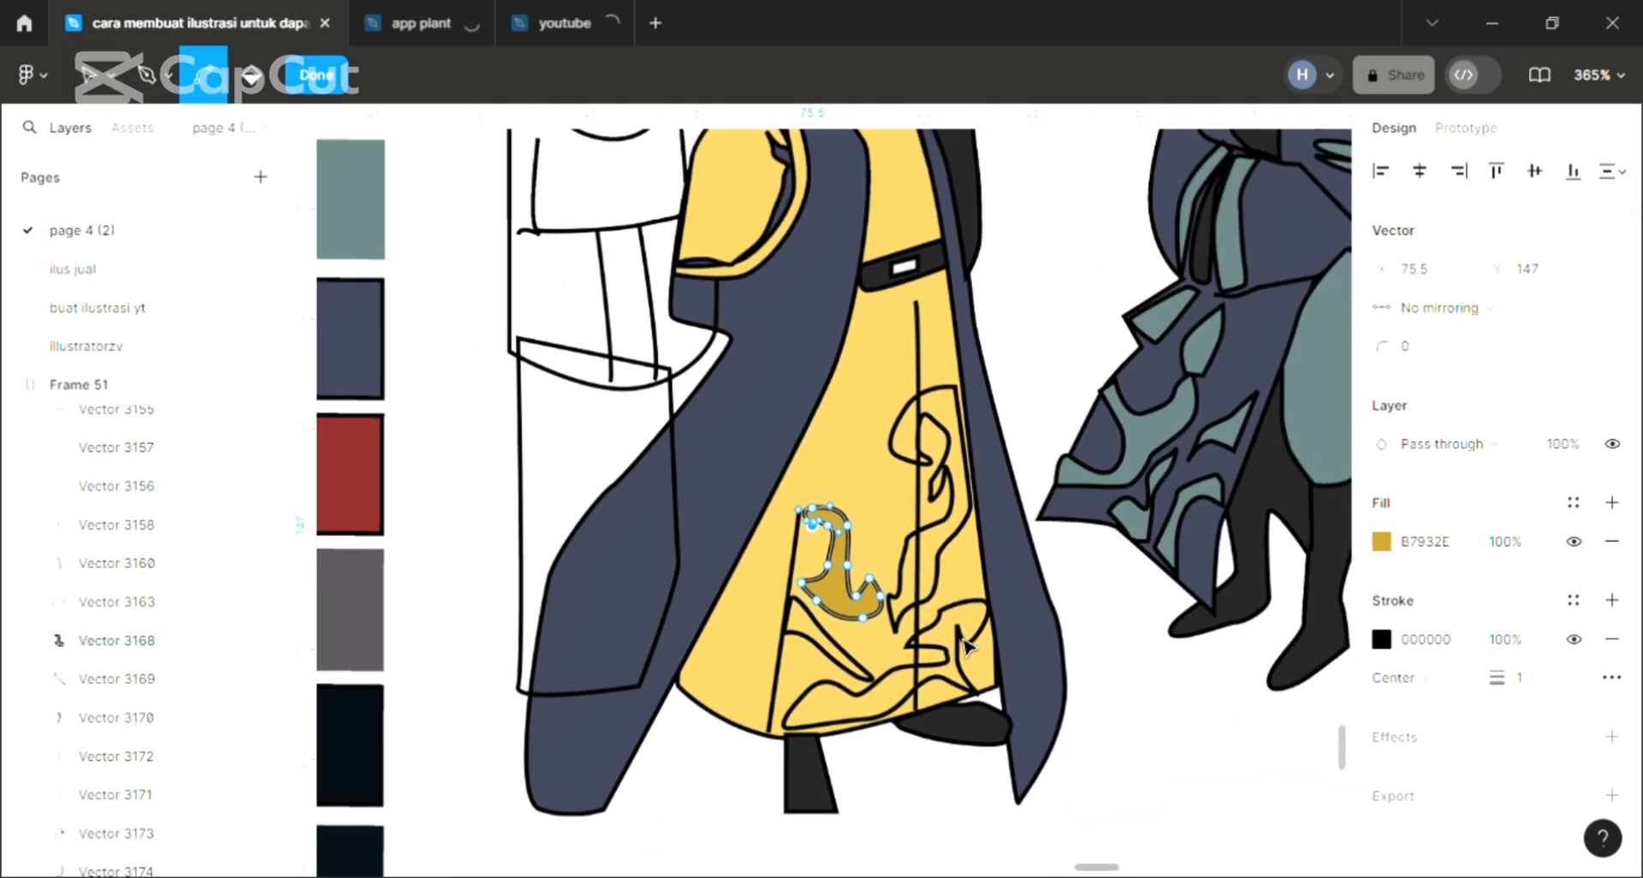
key("Escape")
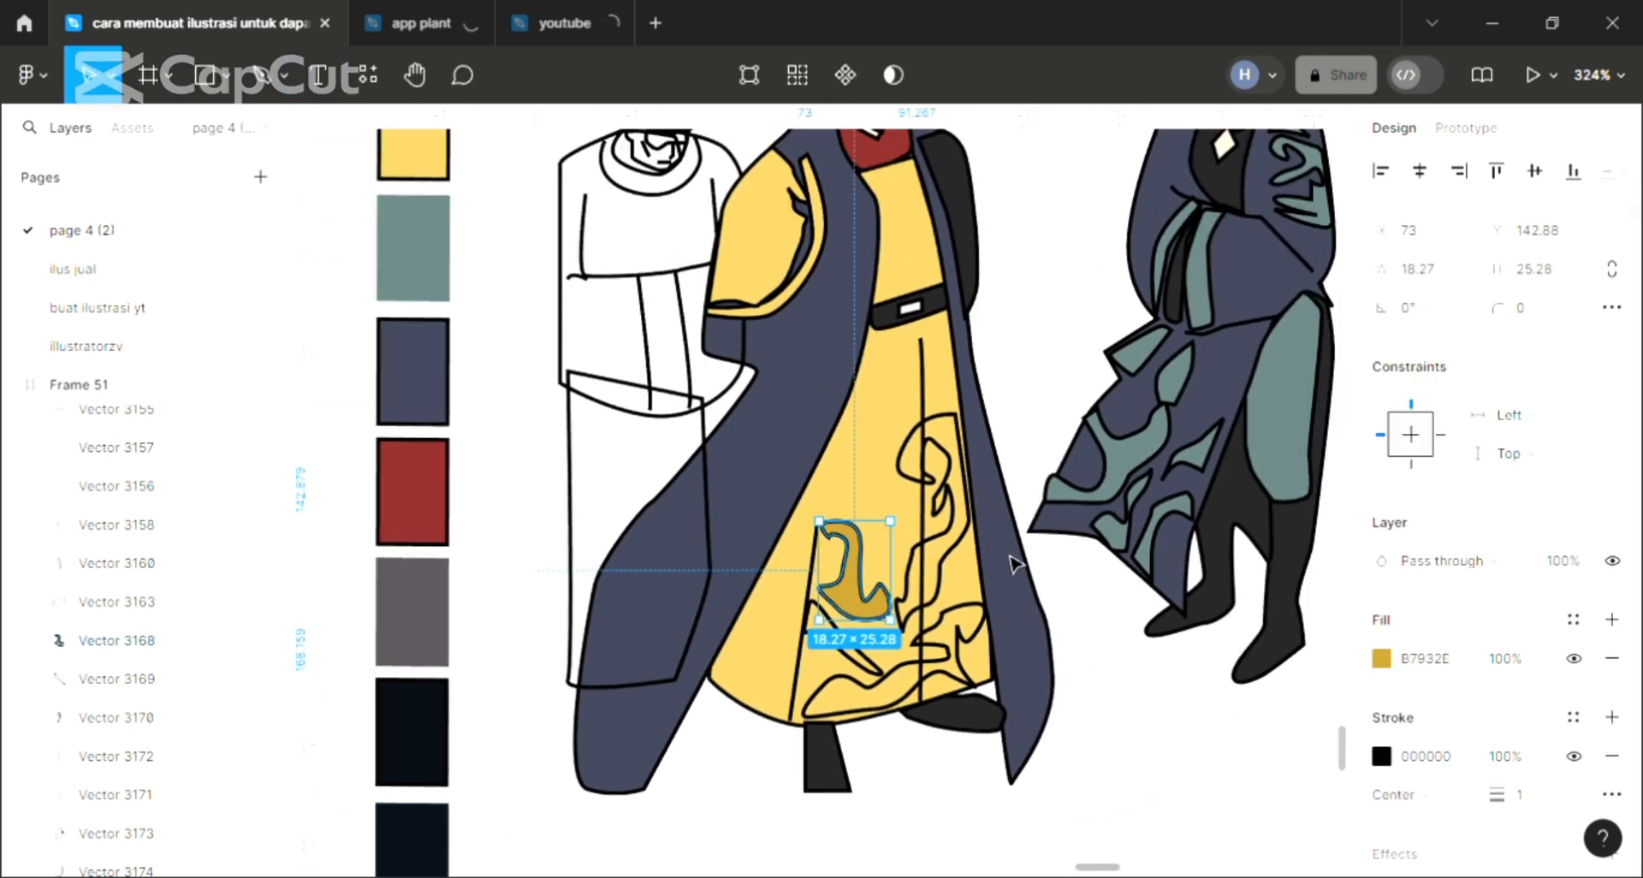
- Add a D9D9D9 fill to the leftmost figure's head outline and send it behind its hair and face lines
scroll(736, 283, "up", 3)
scroll(712, 294, "up", 1)
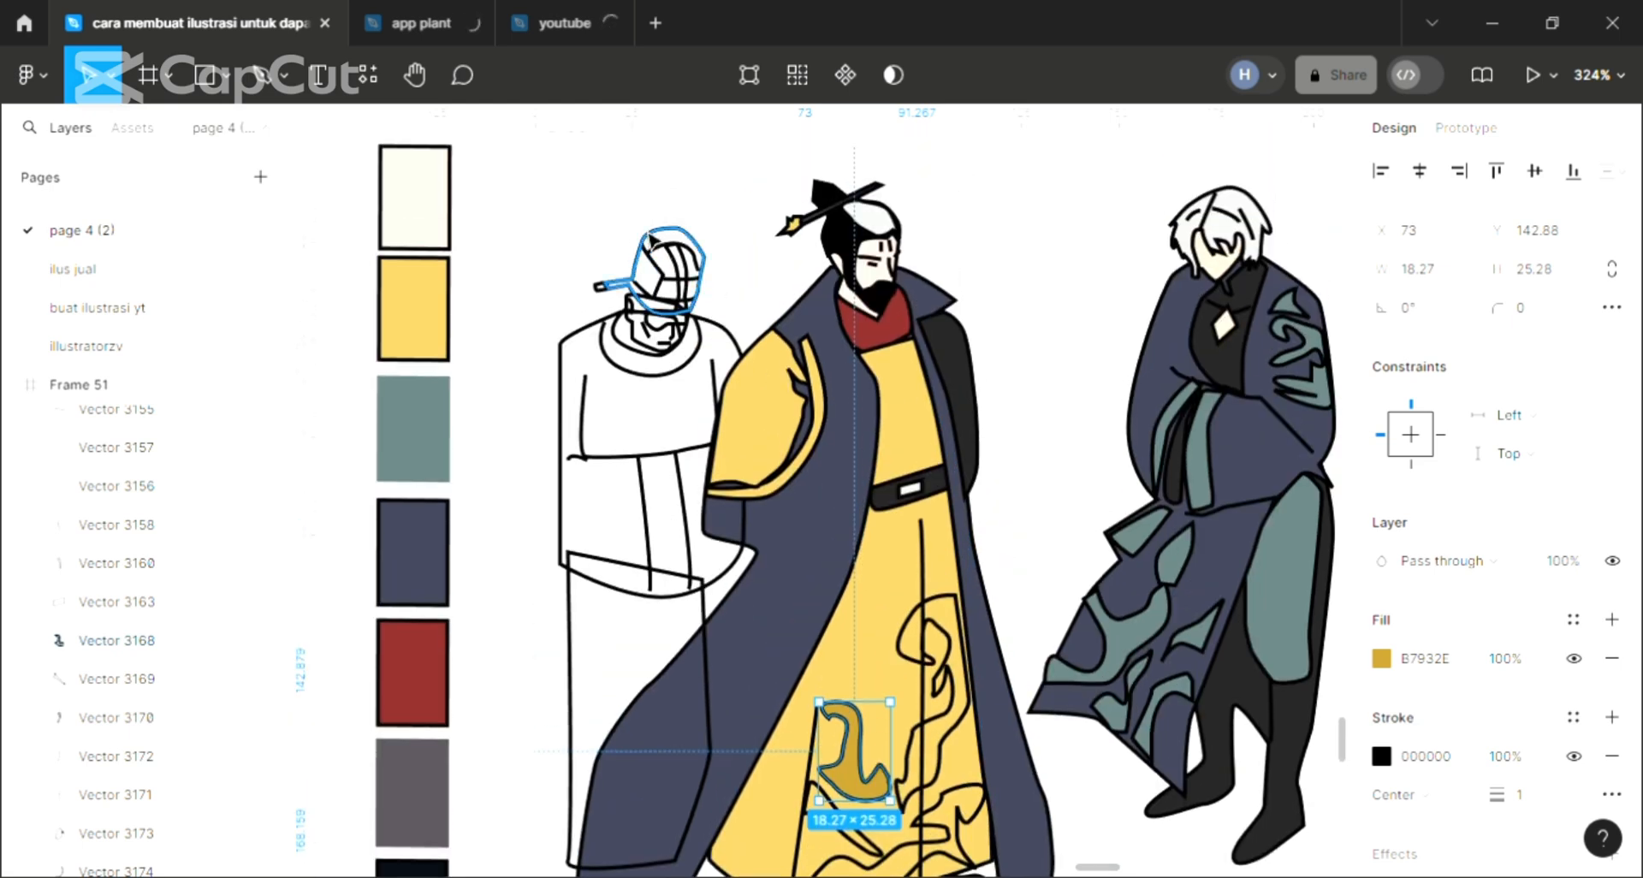
left_click(721, 274)
left_click(703, 272)
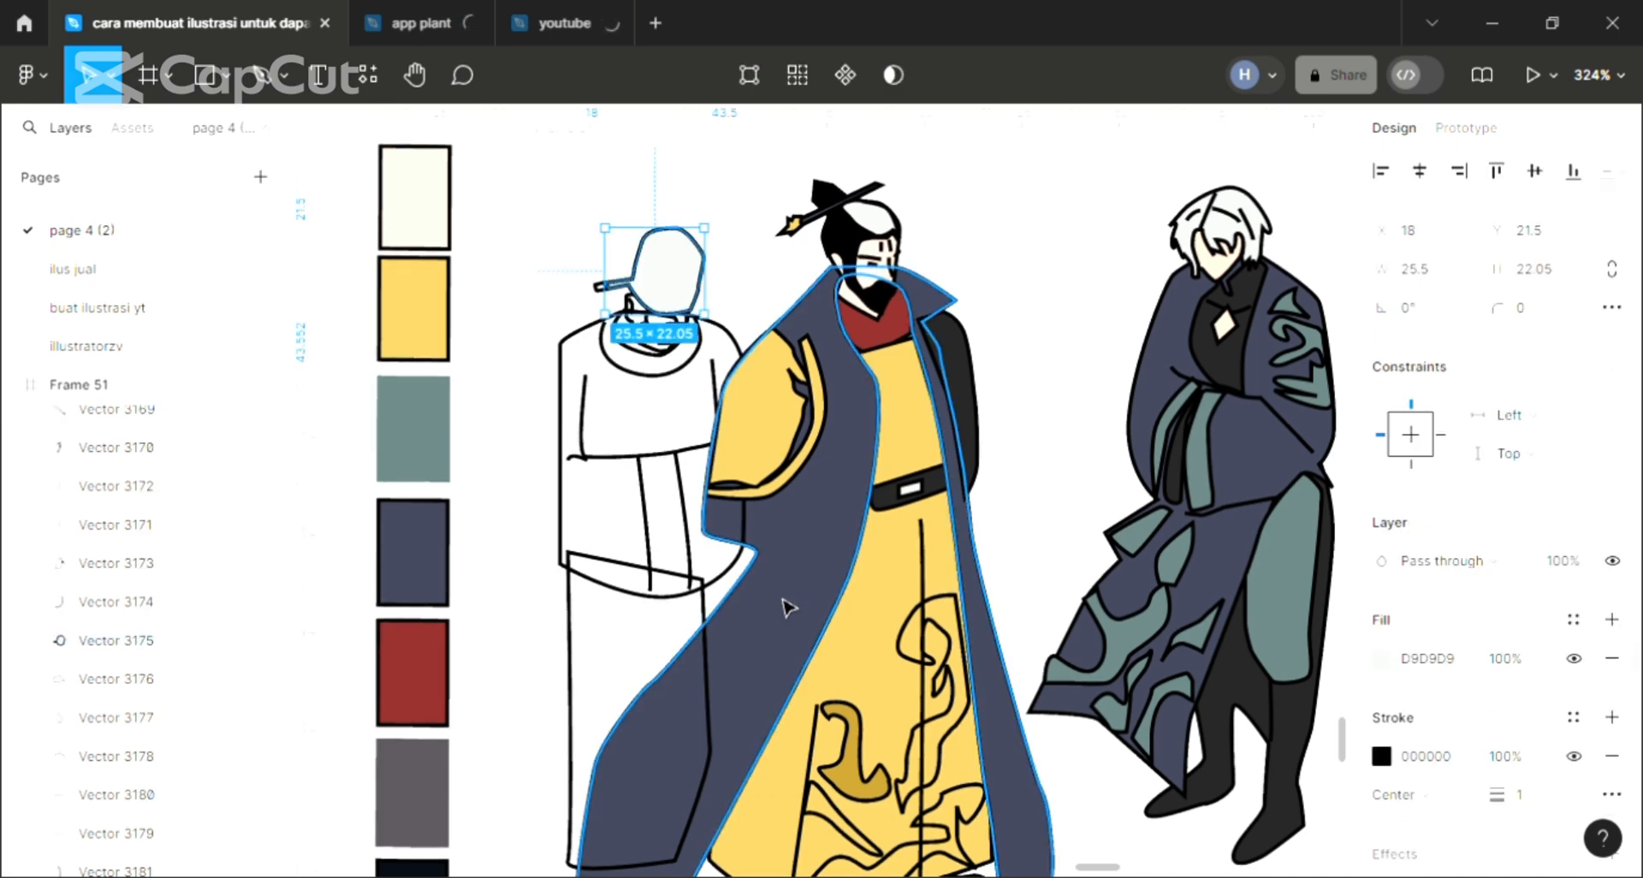
key("[")
- Fill the leftmost figure's head covering with navy 3E4055 sampled from the middle figure's coat
key("i")
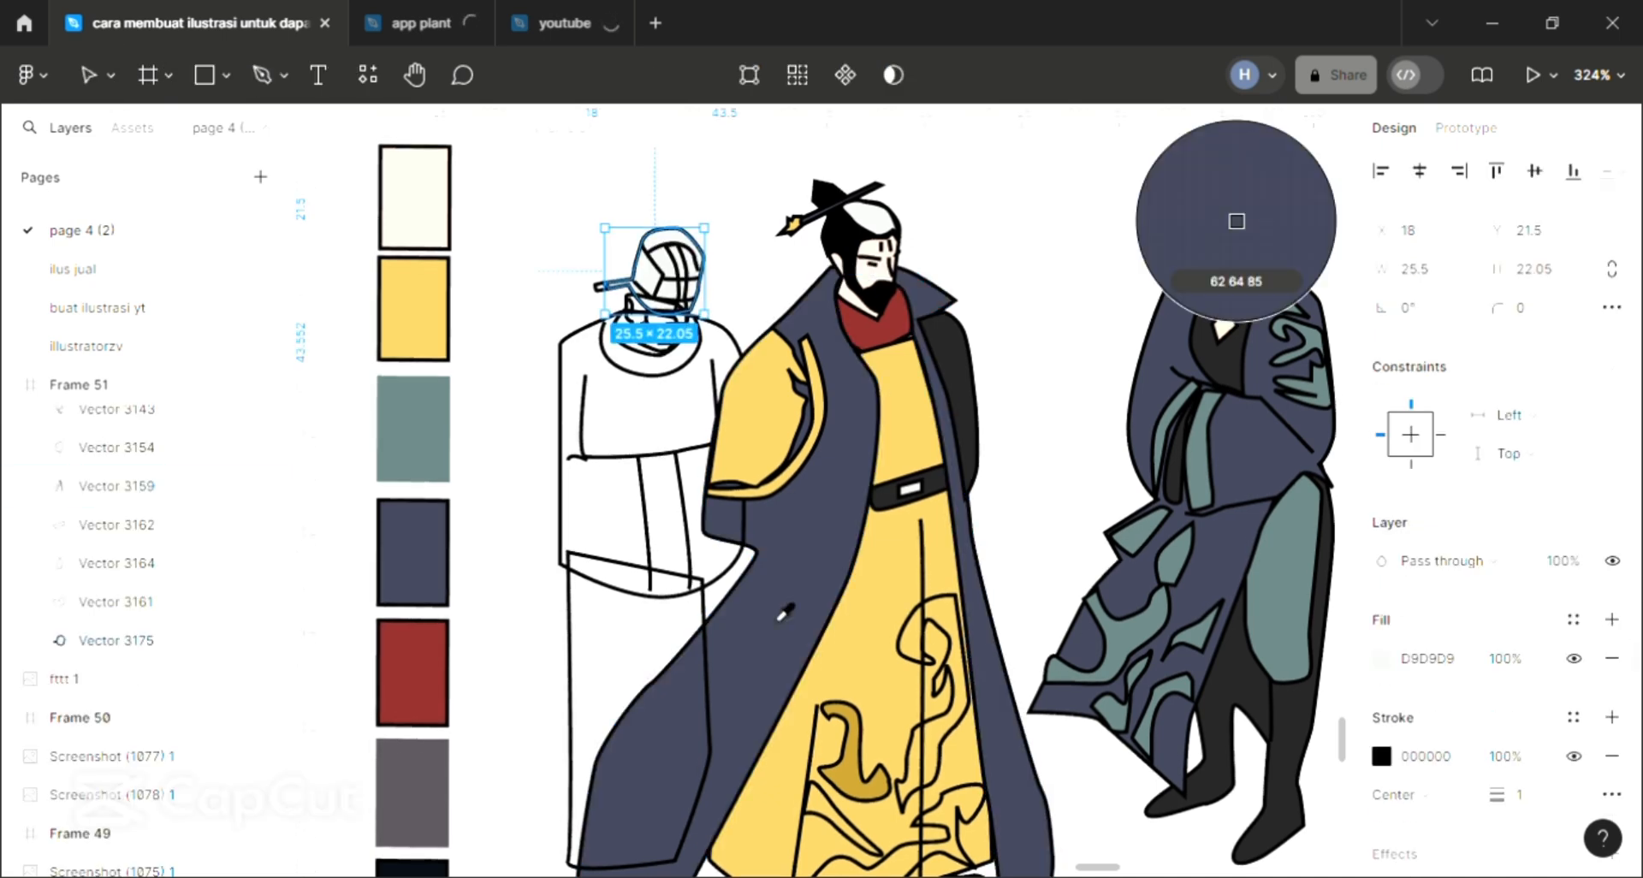
scroll(1237, 221, "up", 2)
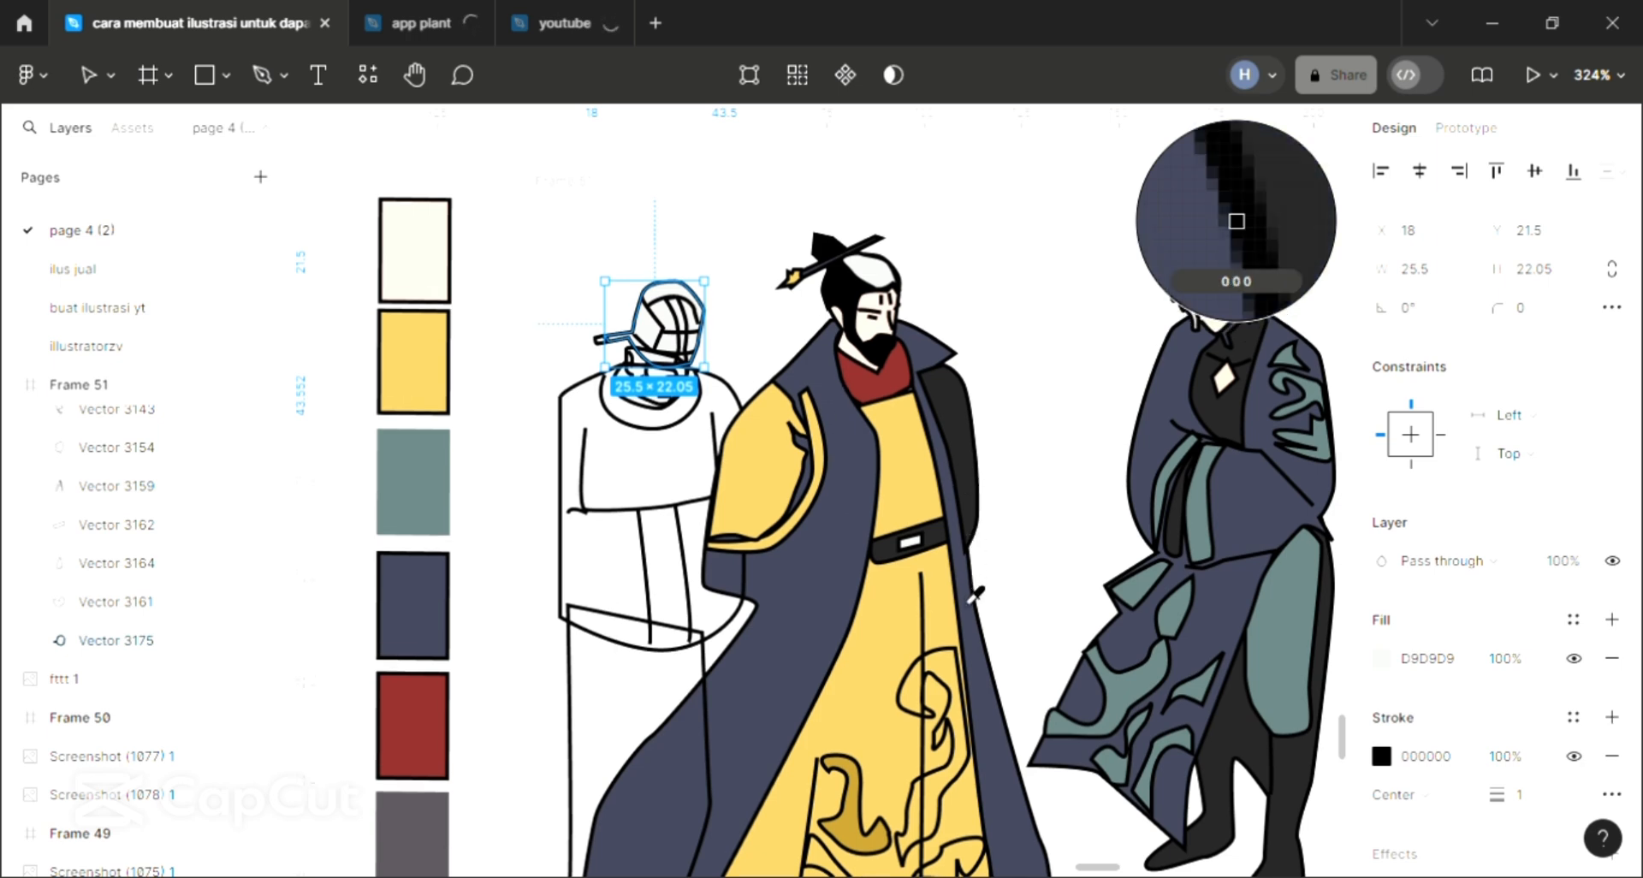
left_click(1234, 221)
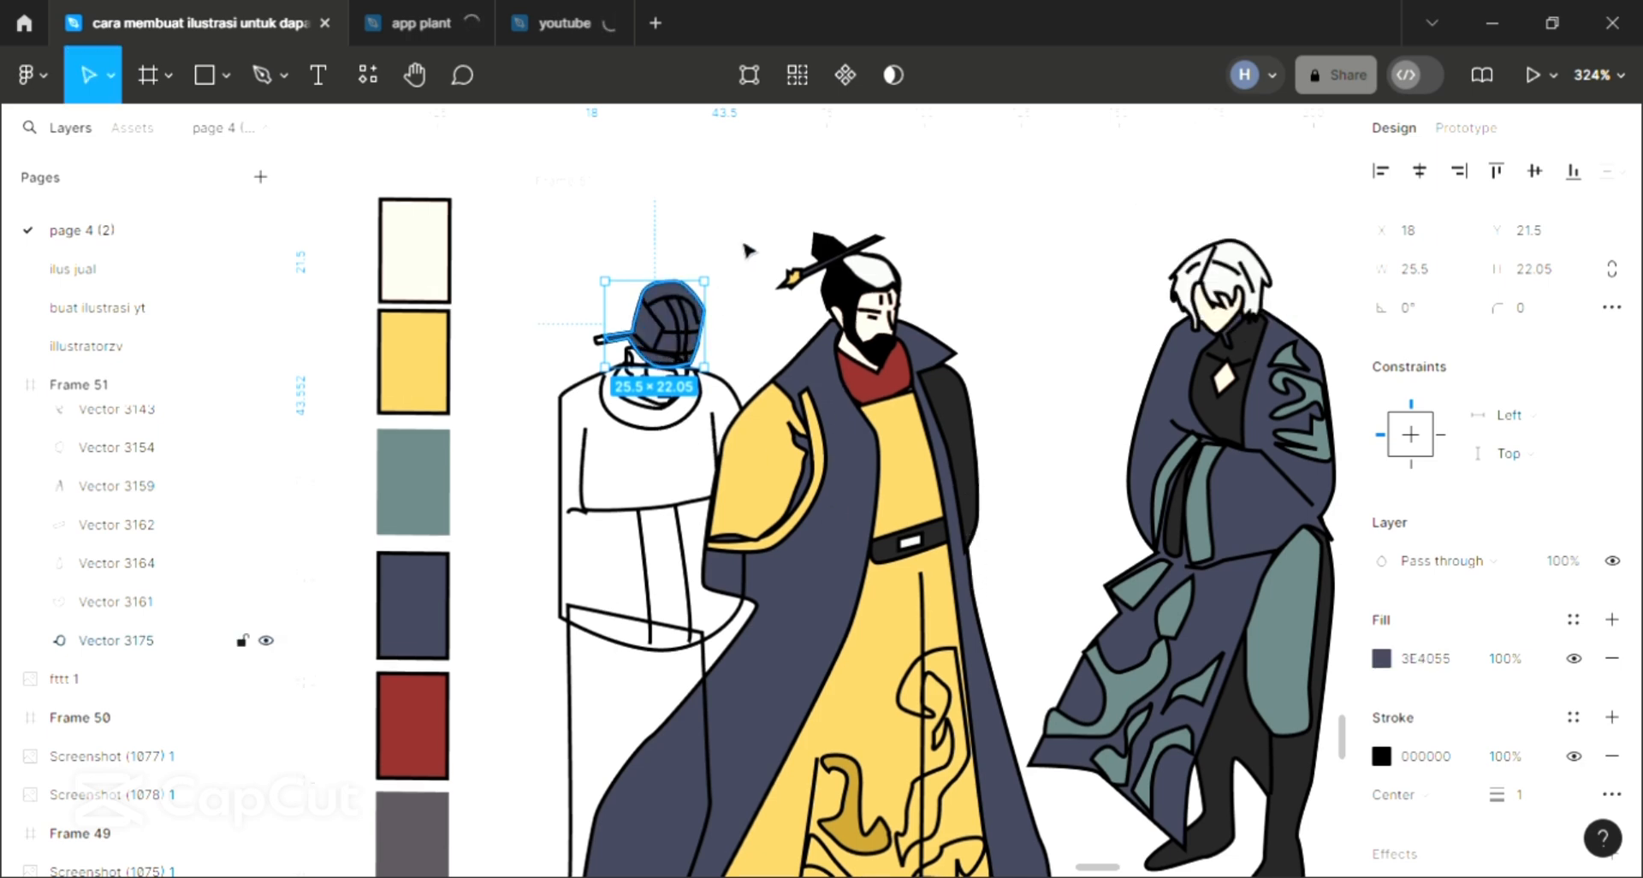
key("Escape")
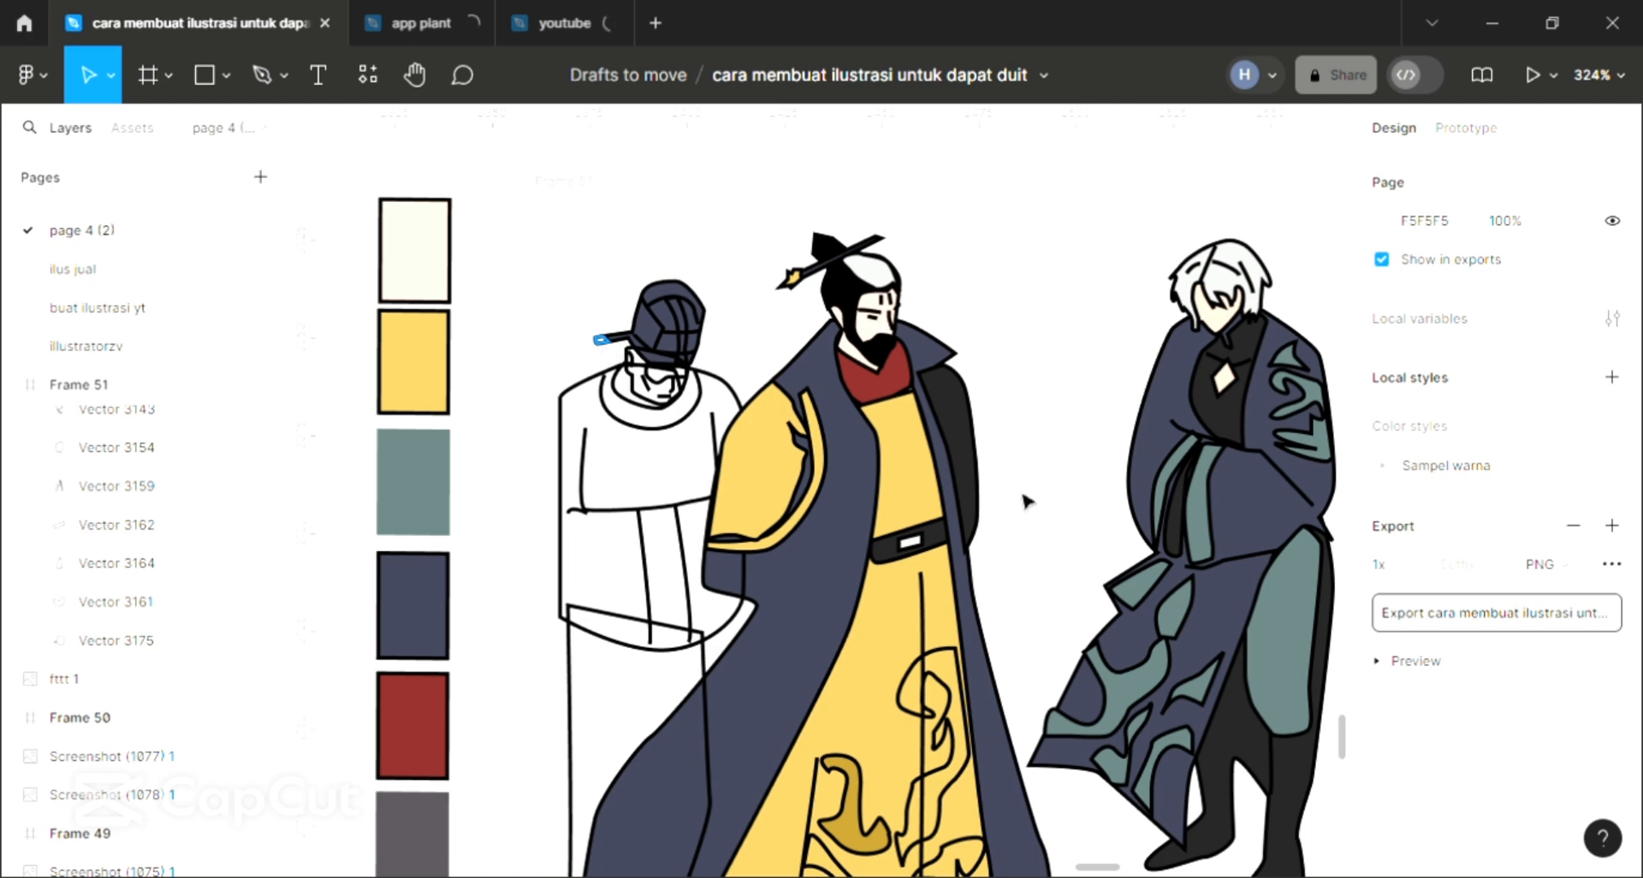
- Add a D9D9D9 fill to the small tip of the leftmost figure's hat pin and fill the face with skin tone FFE2D3 behind its features
left_click(1611, 619)
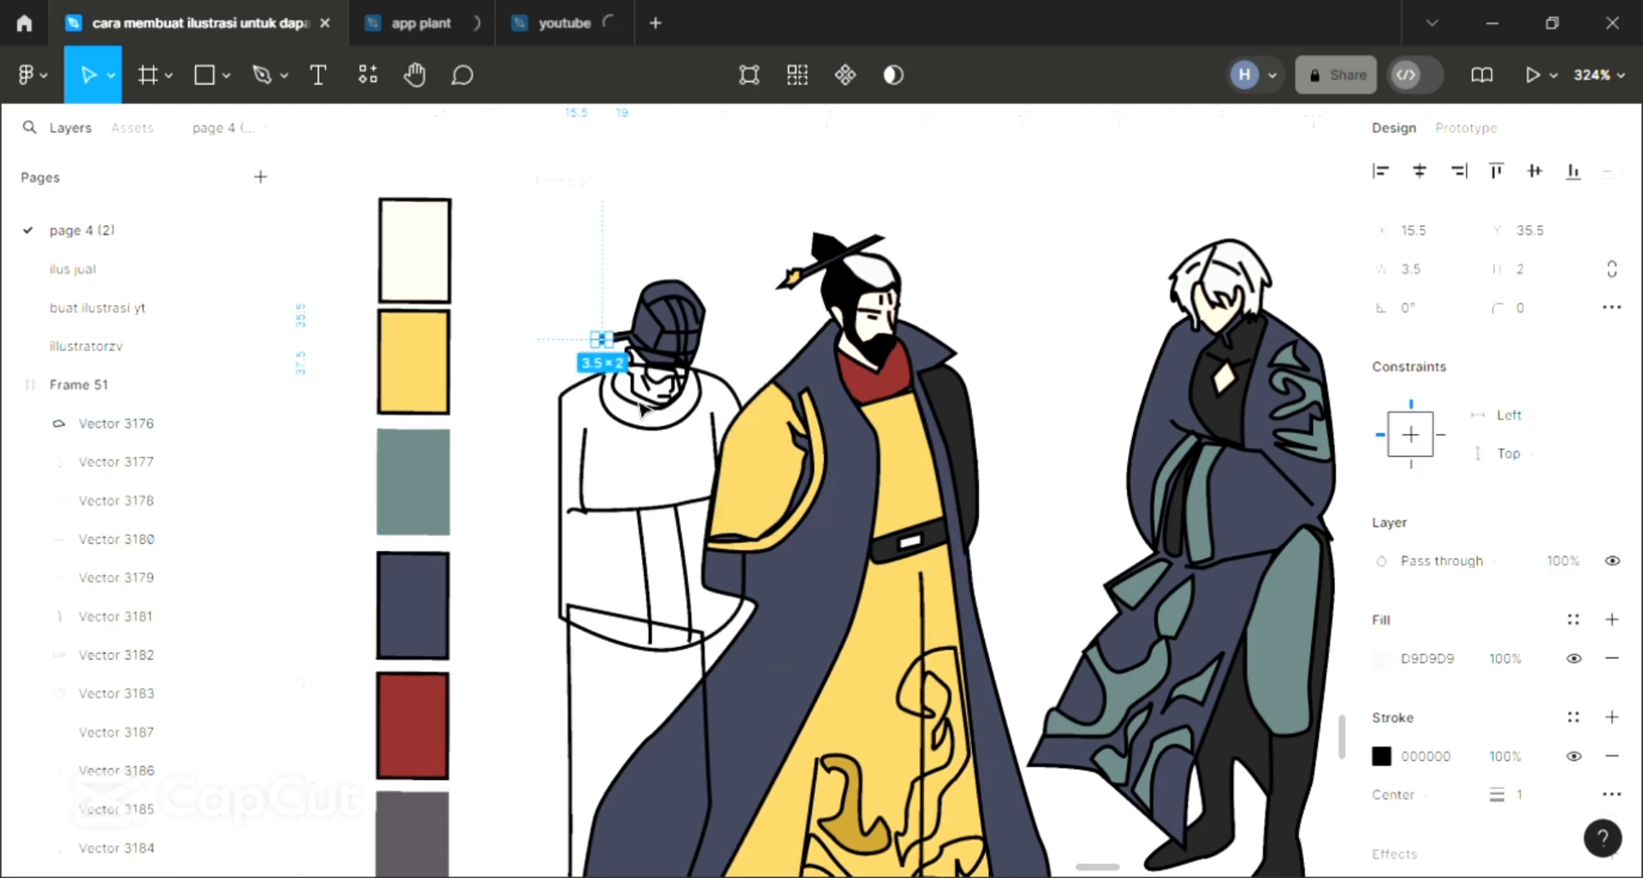
key("Escape")
left_click(656, 377)
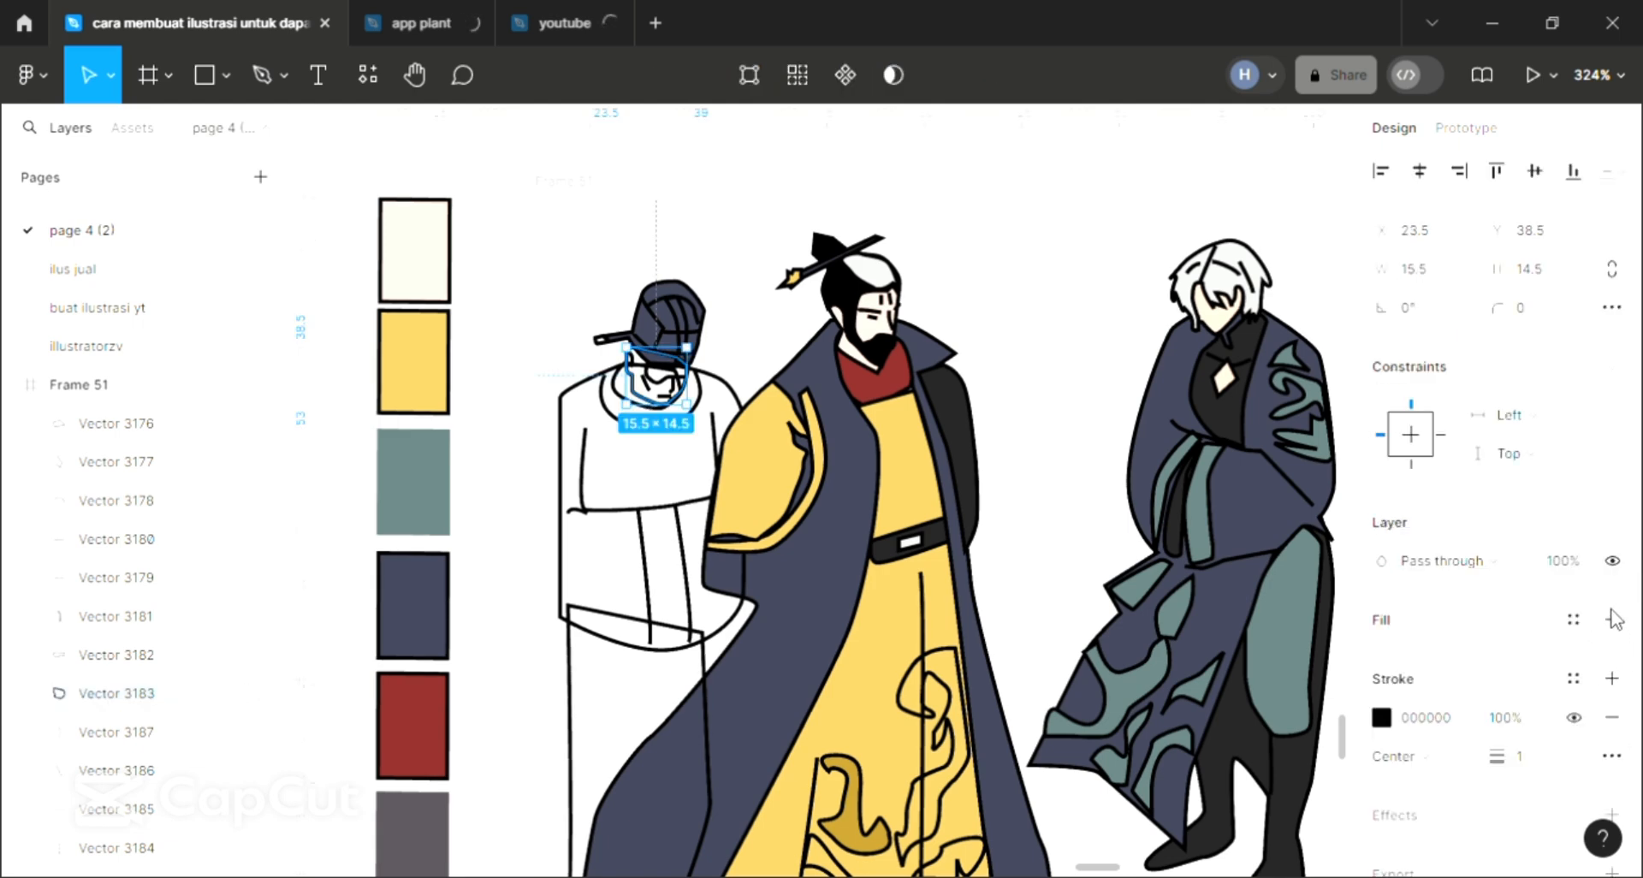
left_click(1612, 619)
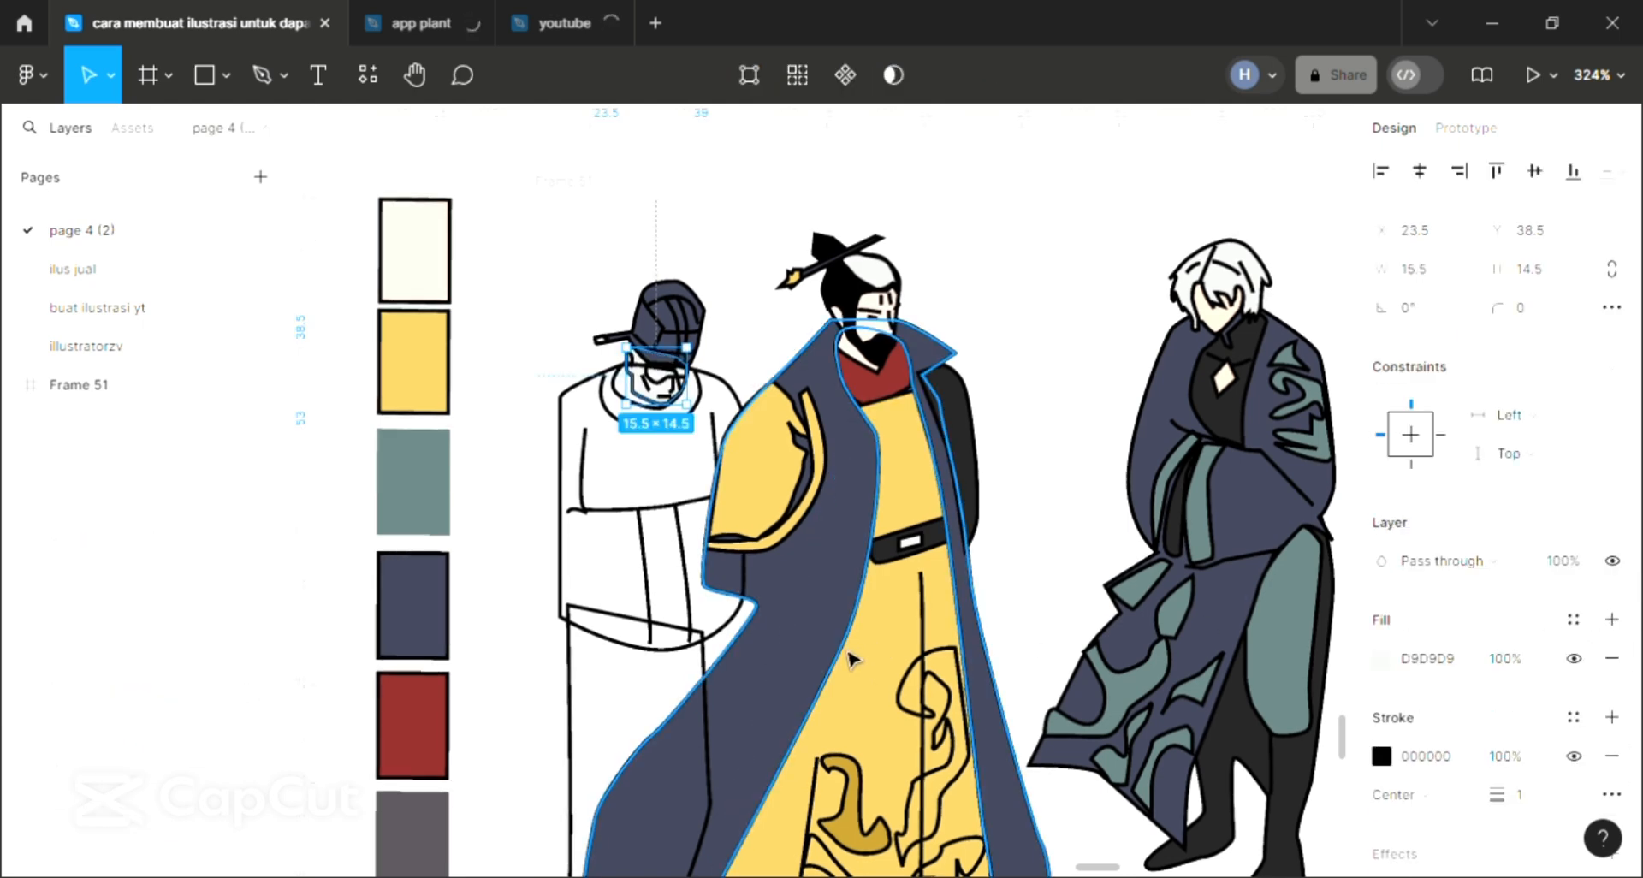
key("i")
left_click(1237, 221)
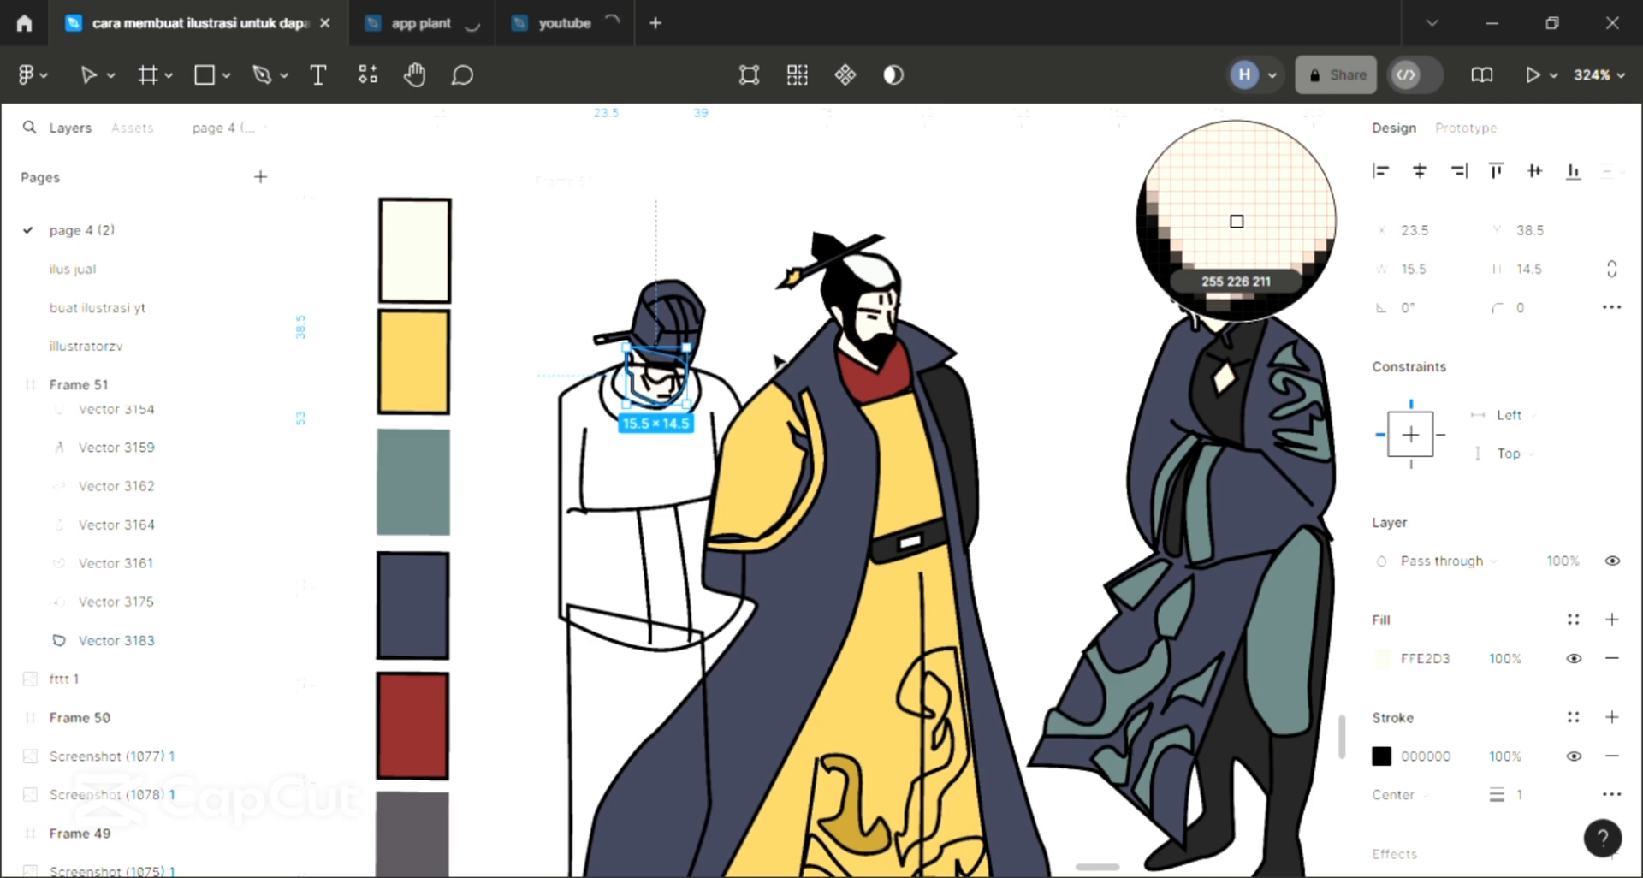
- Fill the eye covering on the leftmost figure's face with dark 222222 sampled from the middle figure's dark sleeve
left_click(668, 376)
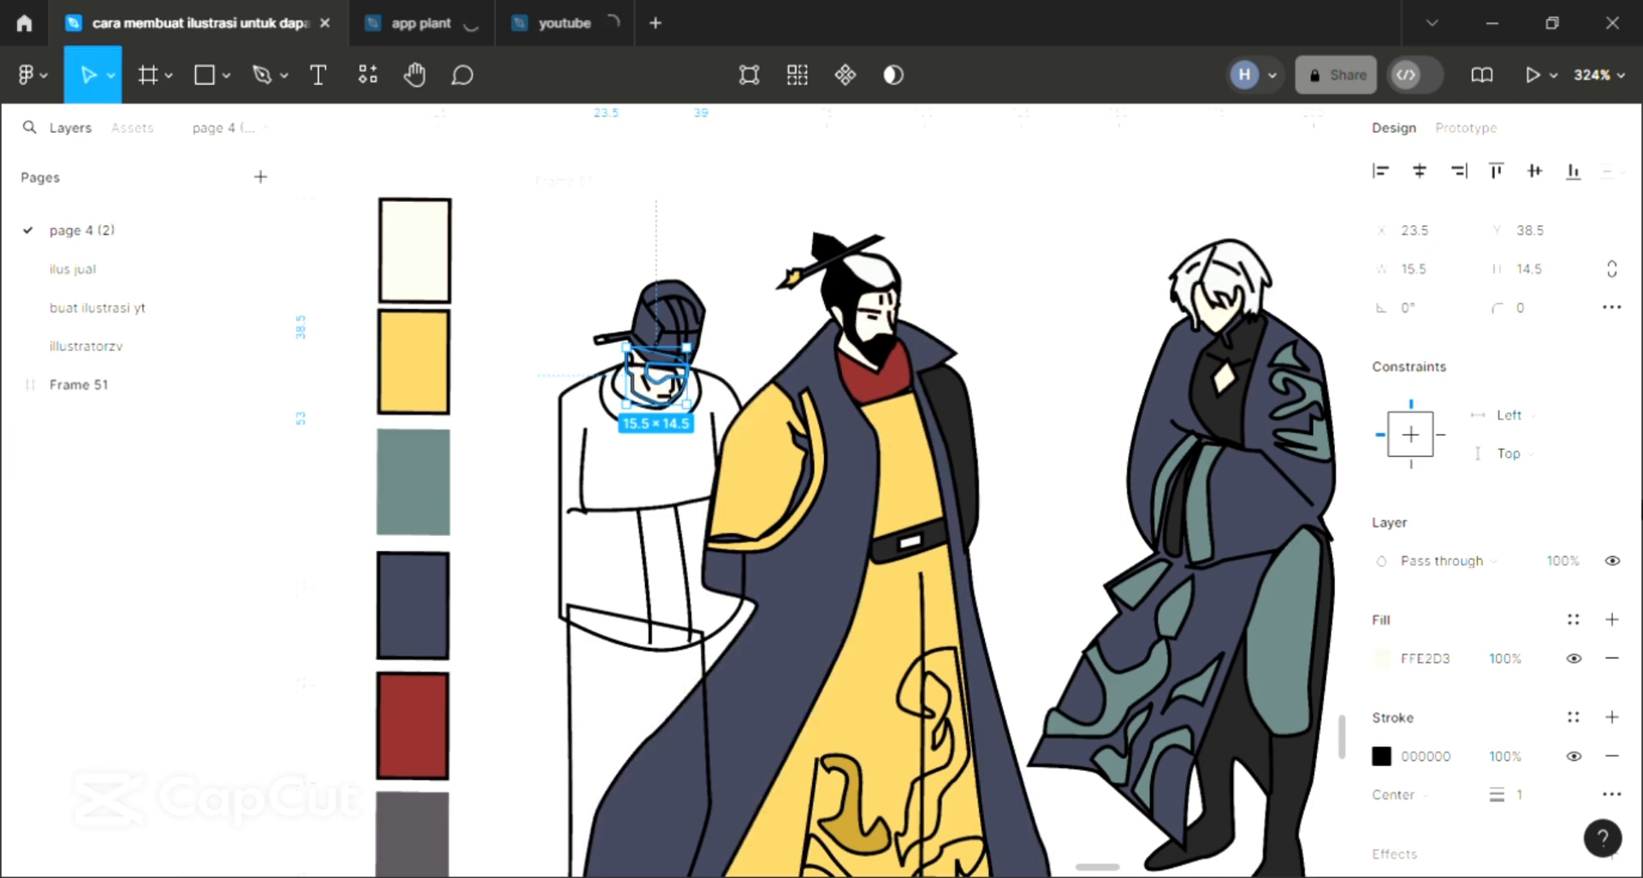
key("i")
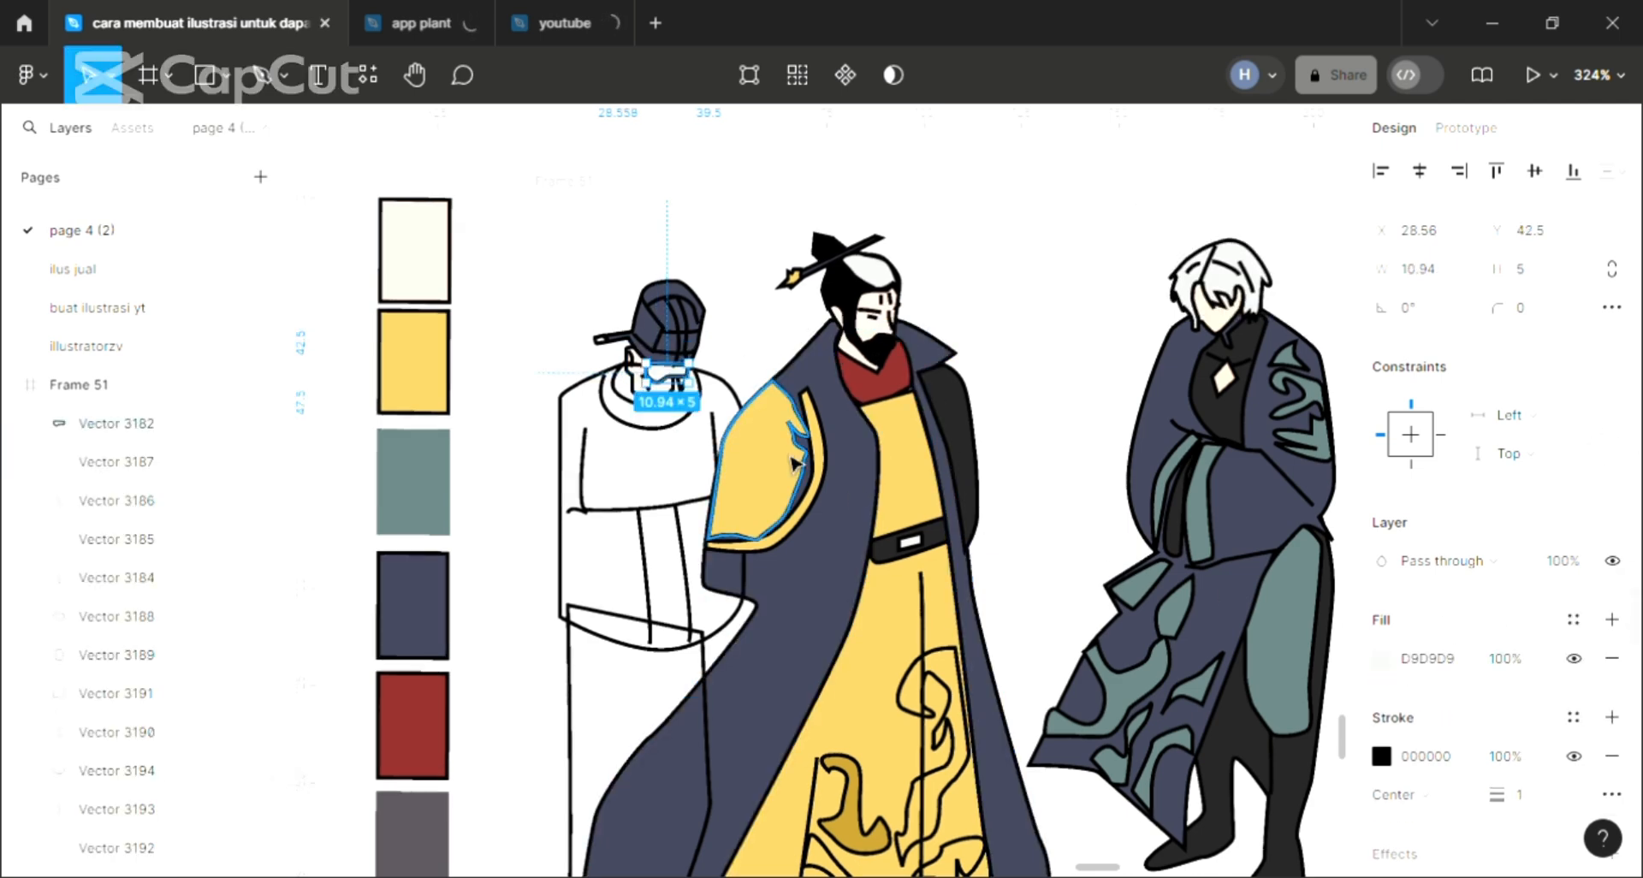
left_click(976, 452)
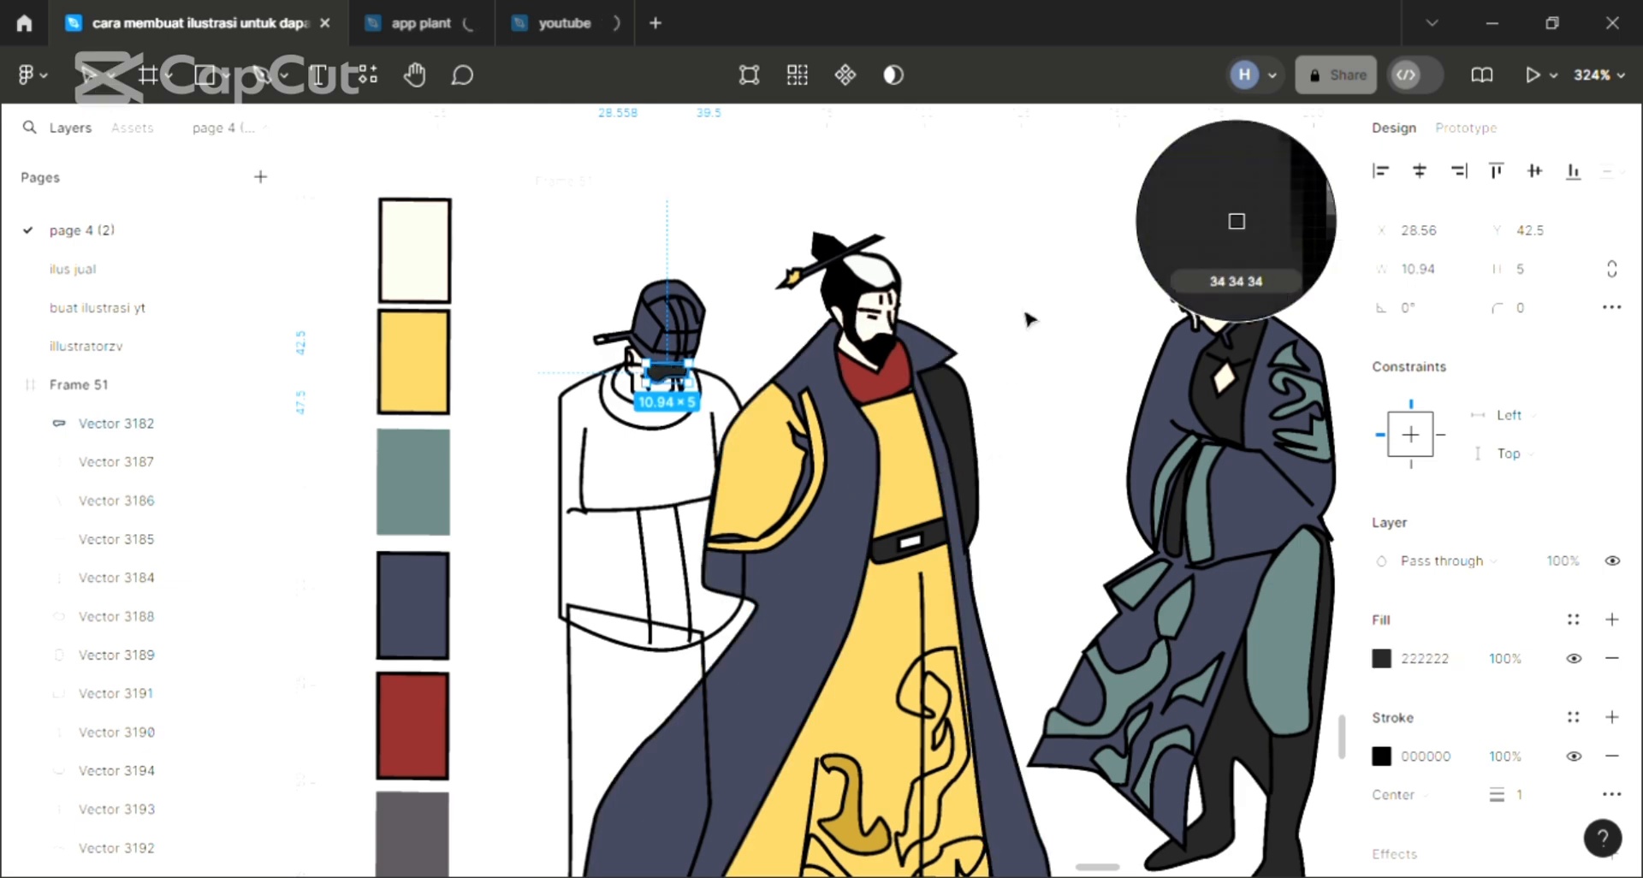
left_click(1030, 319)
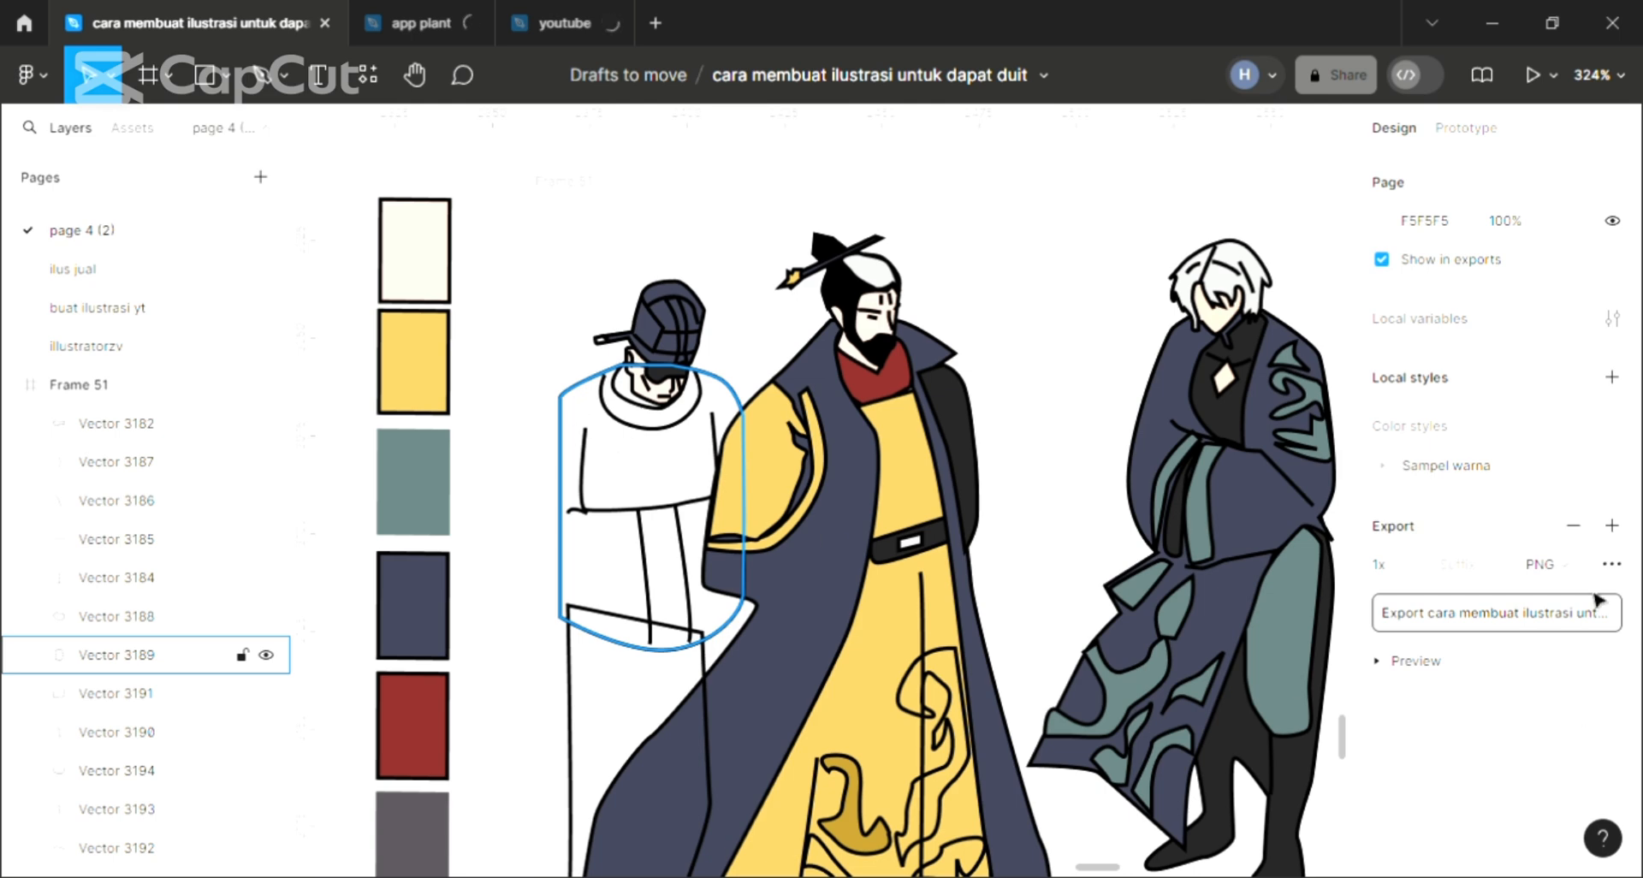
- Fill the leftmost figure's upper robe with the coat's navy 3E4055 and send it behind the robe's detail lines
left_click(1610, 619)
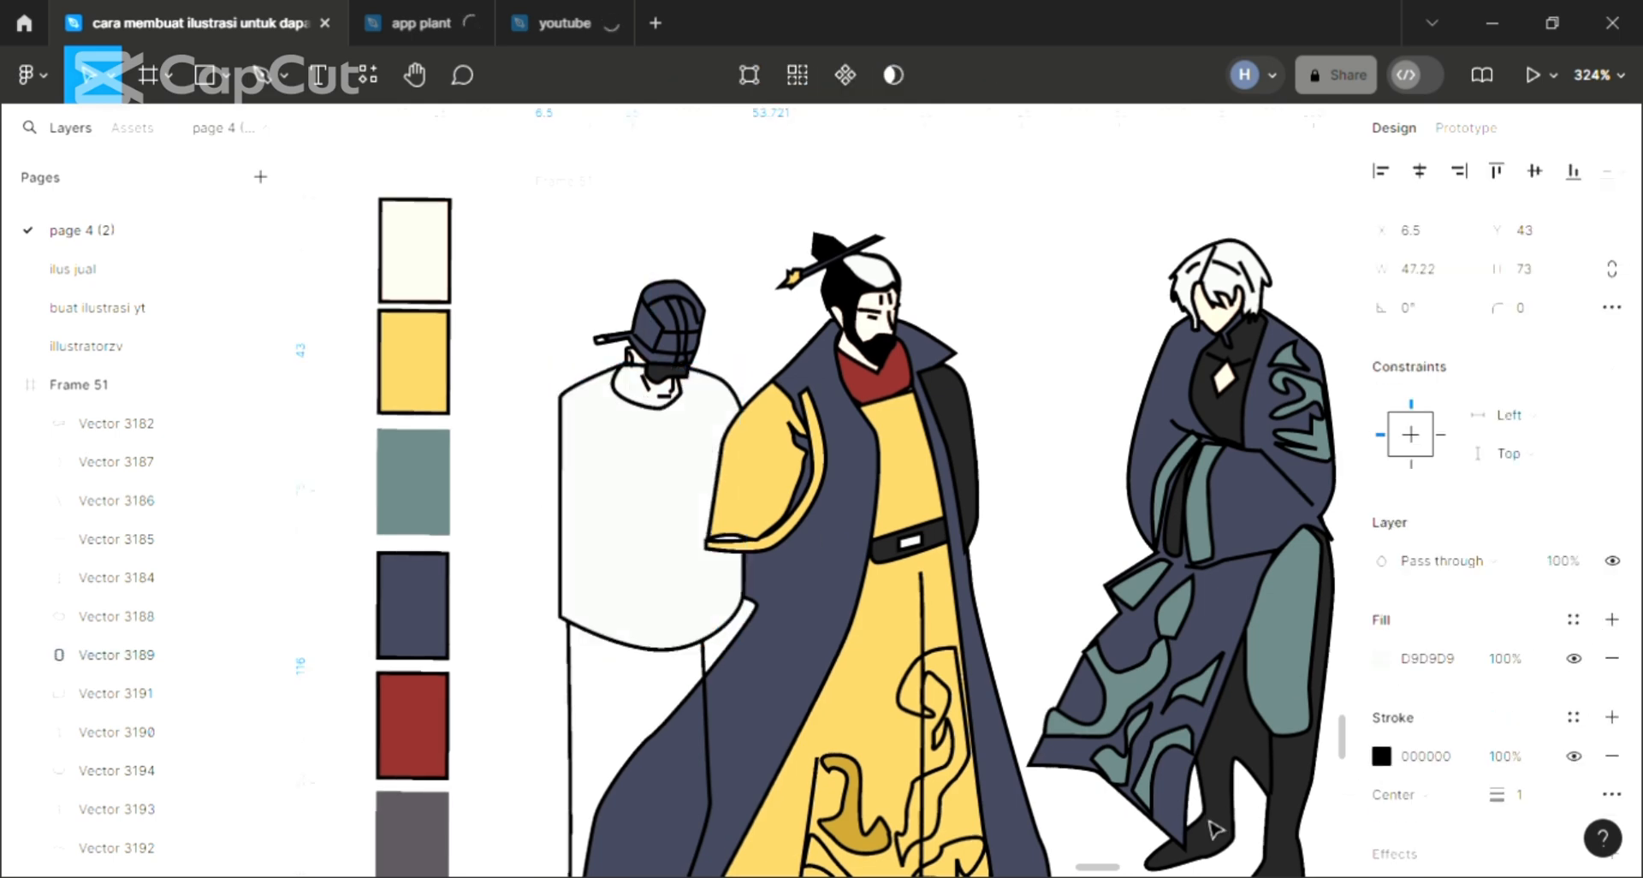
key("bracketleft")
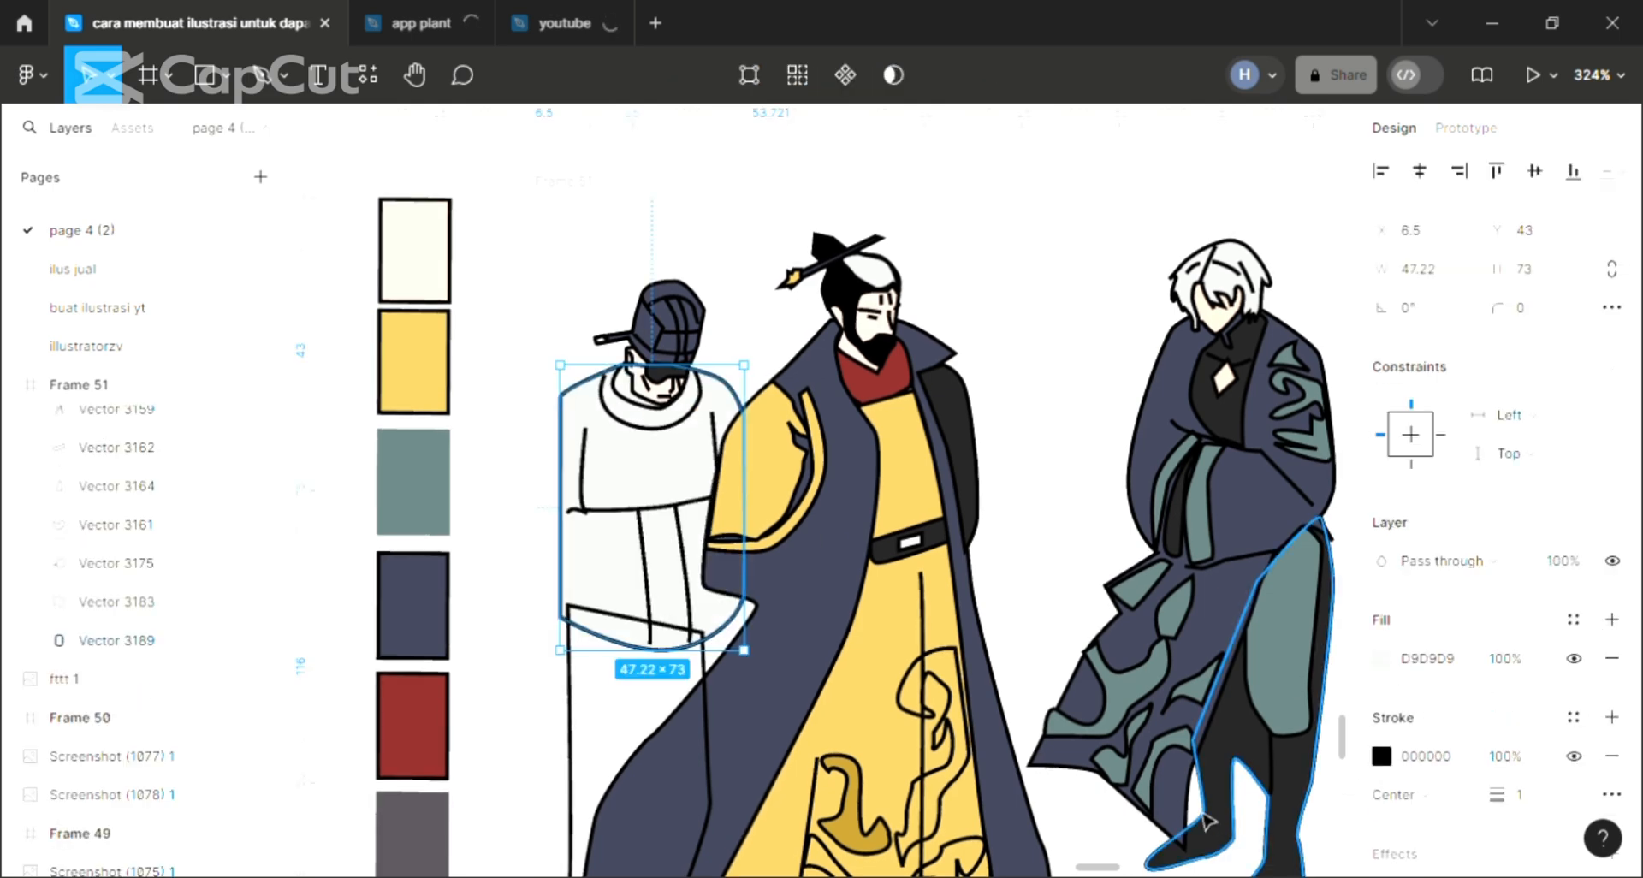
key("i")
left_click(826, 624)
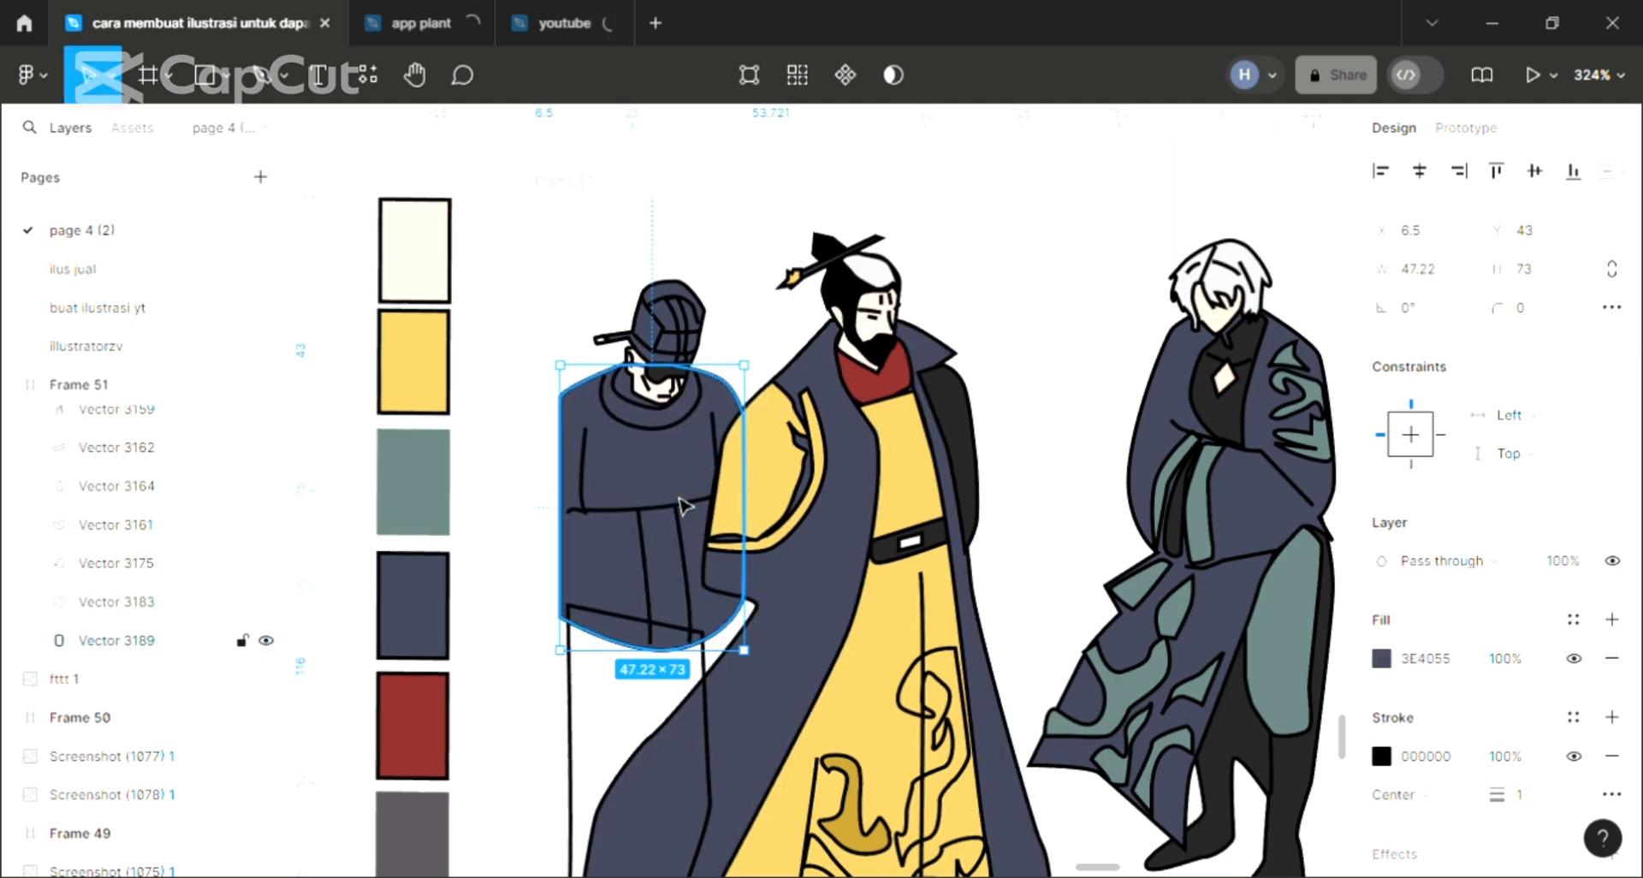
- Fill the leftmost figure's lower garment with sampled dark 222222, placing it behind the upper robe
left_click(721, 734)
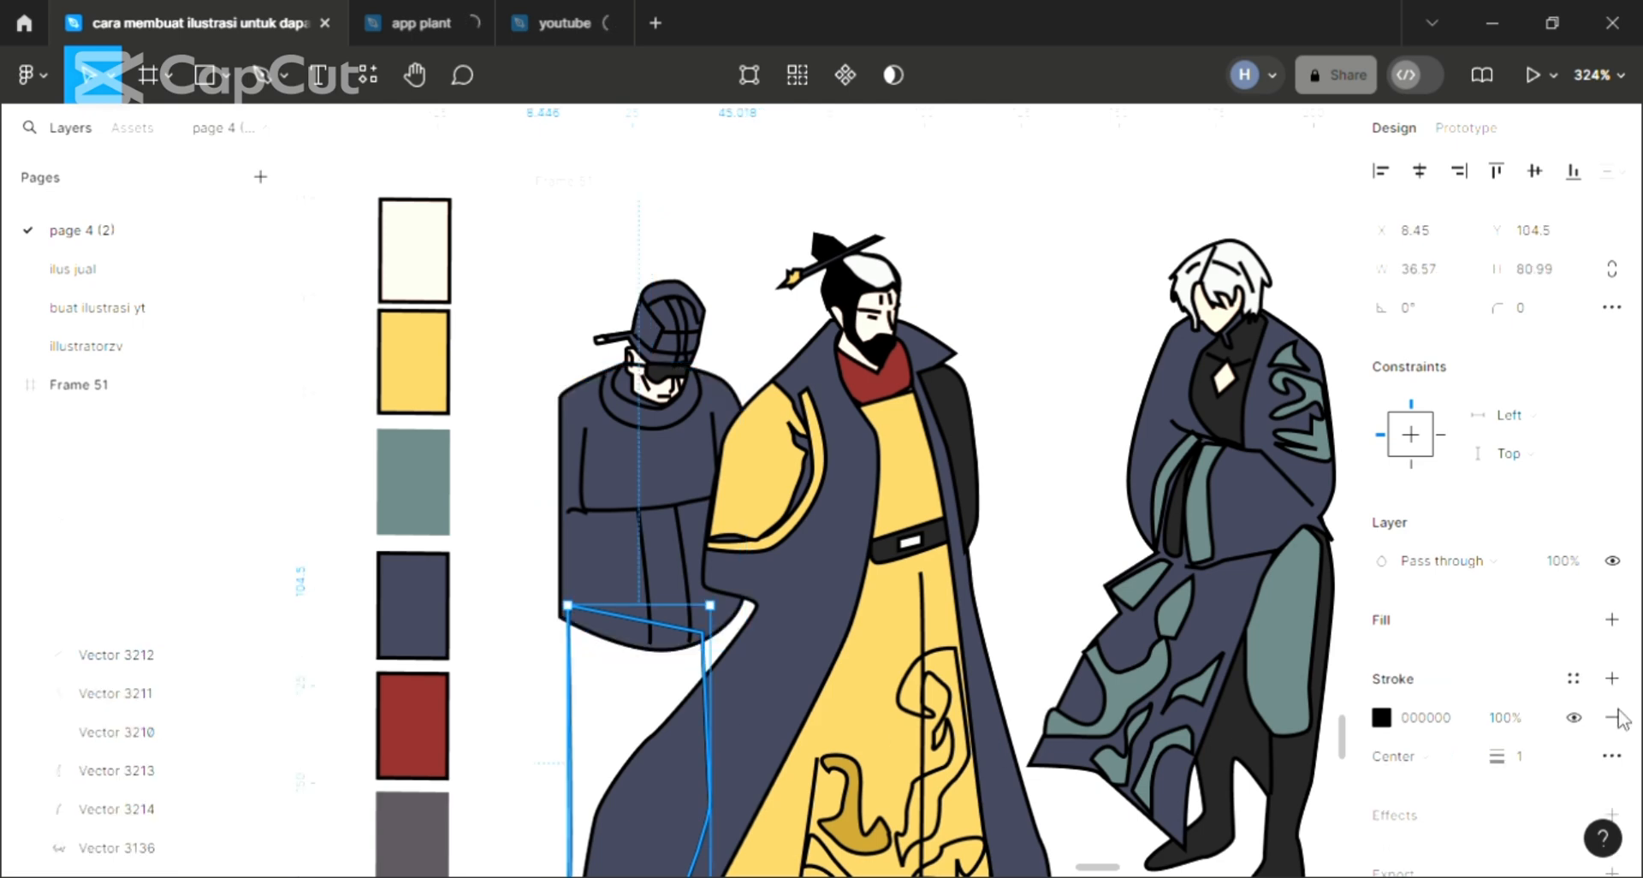
left_click(1613, 620)
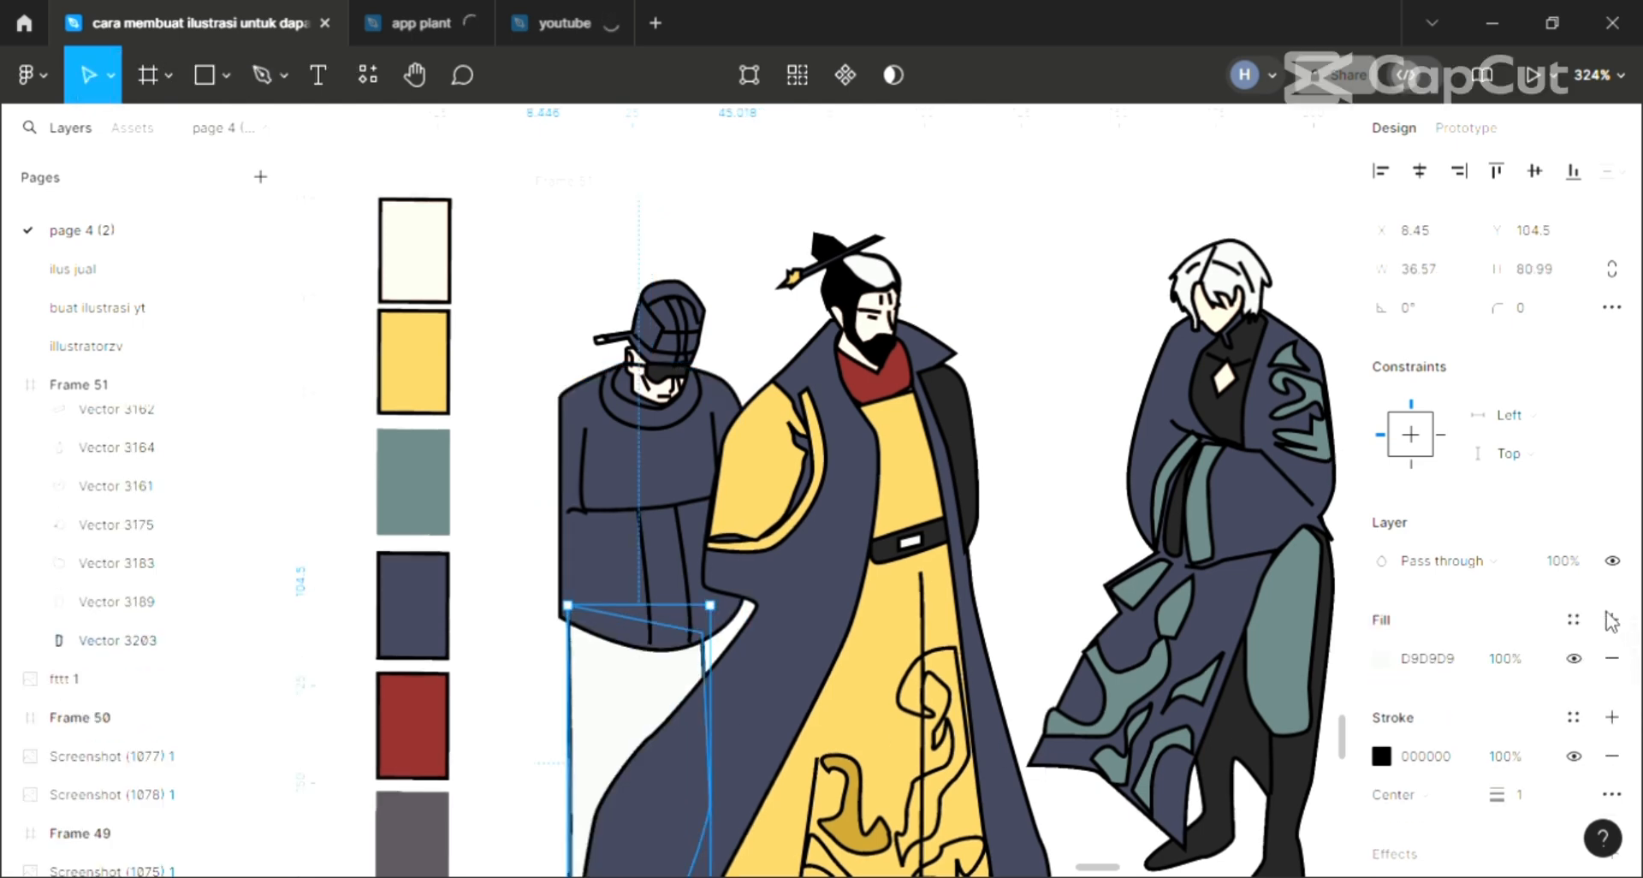
key("i")
left_click(966, 454)
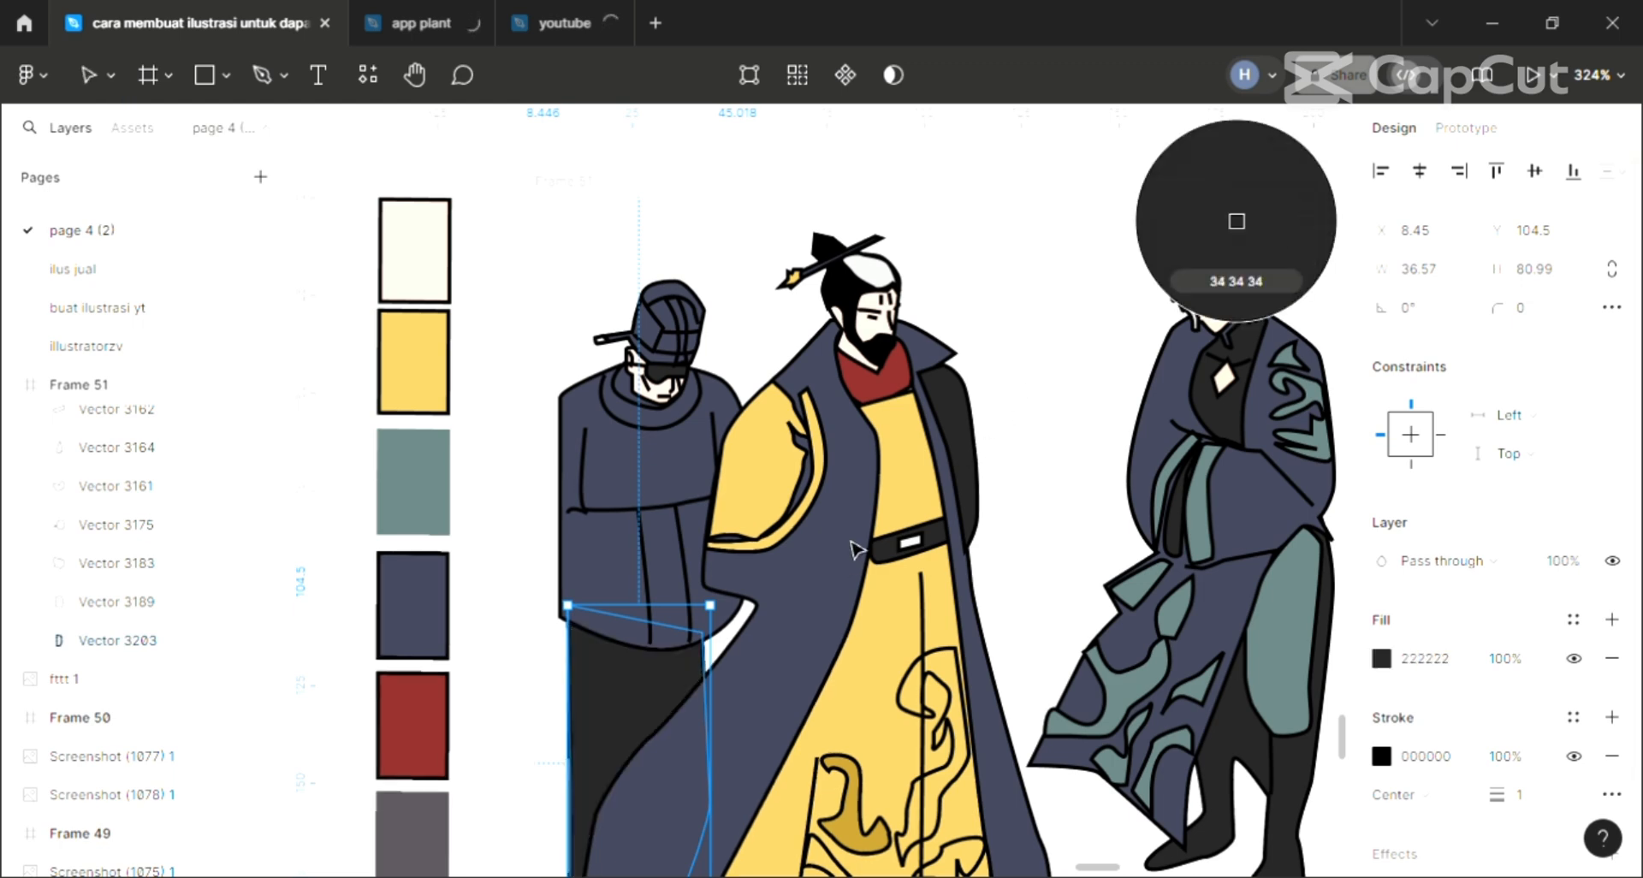
key("Escape")
- Fill the tall swirl ornament on the middle figure's robe with dark gold B7932E sampled from the finished swirl
scroll(815, 599, "right", 5)
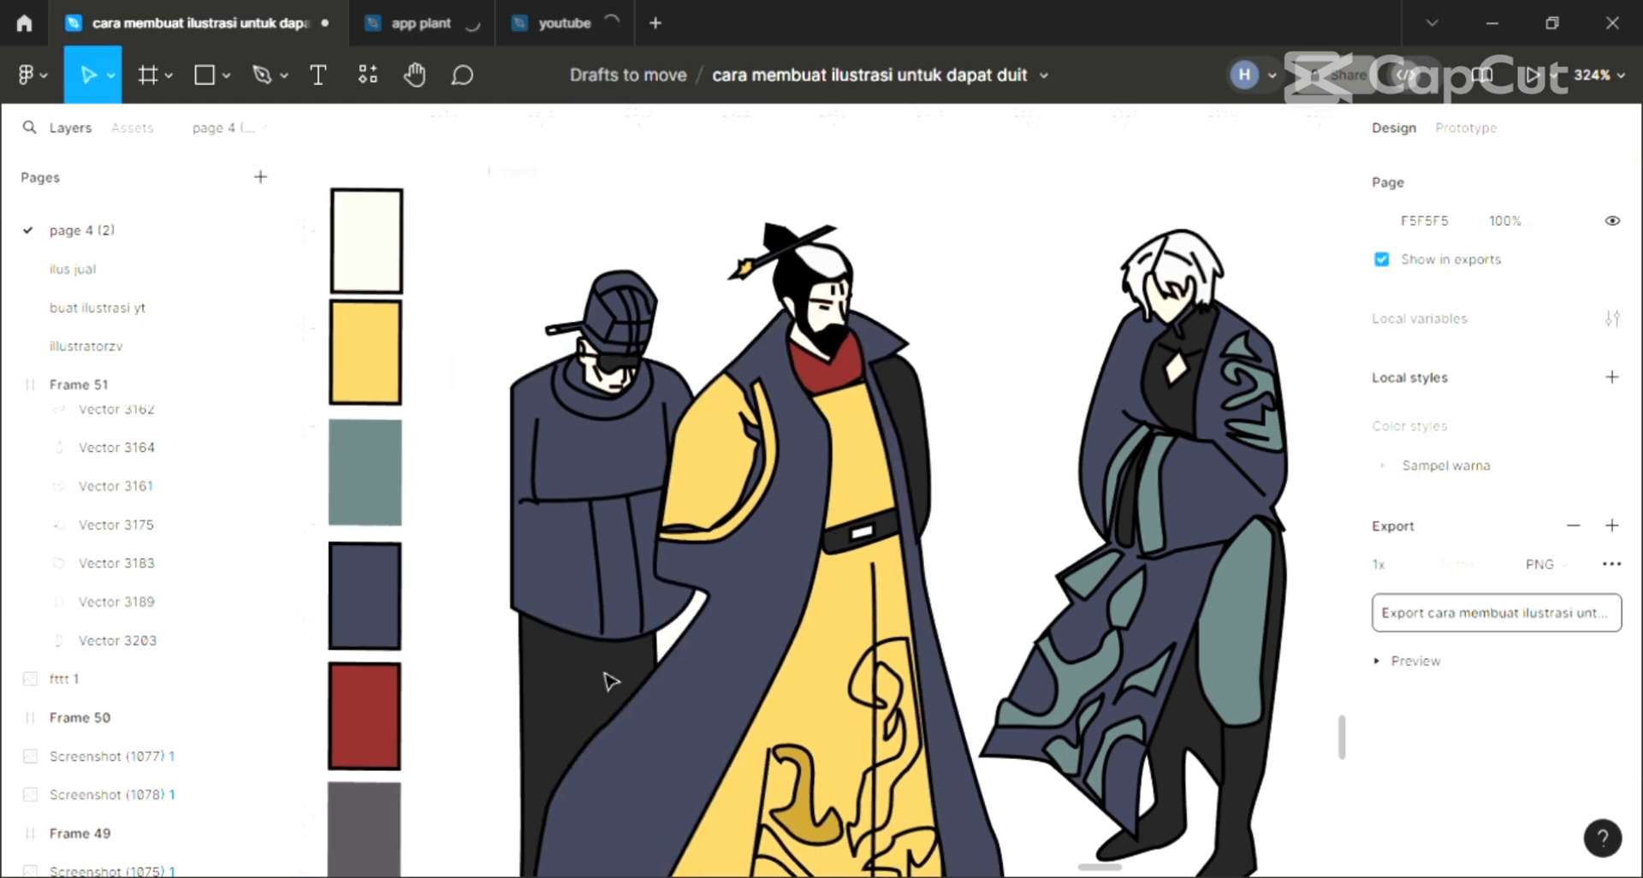
scroll(606, 676, "down", 5)
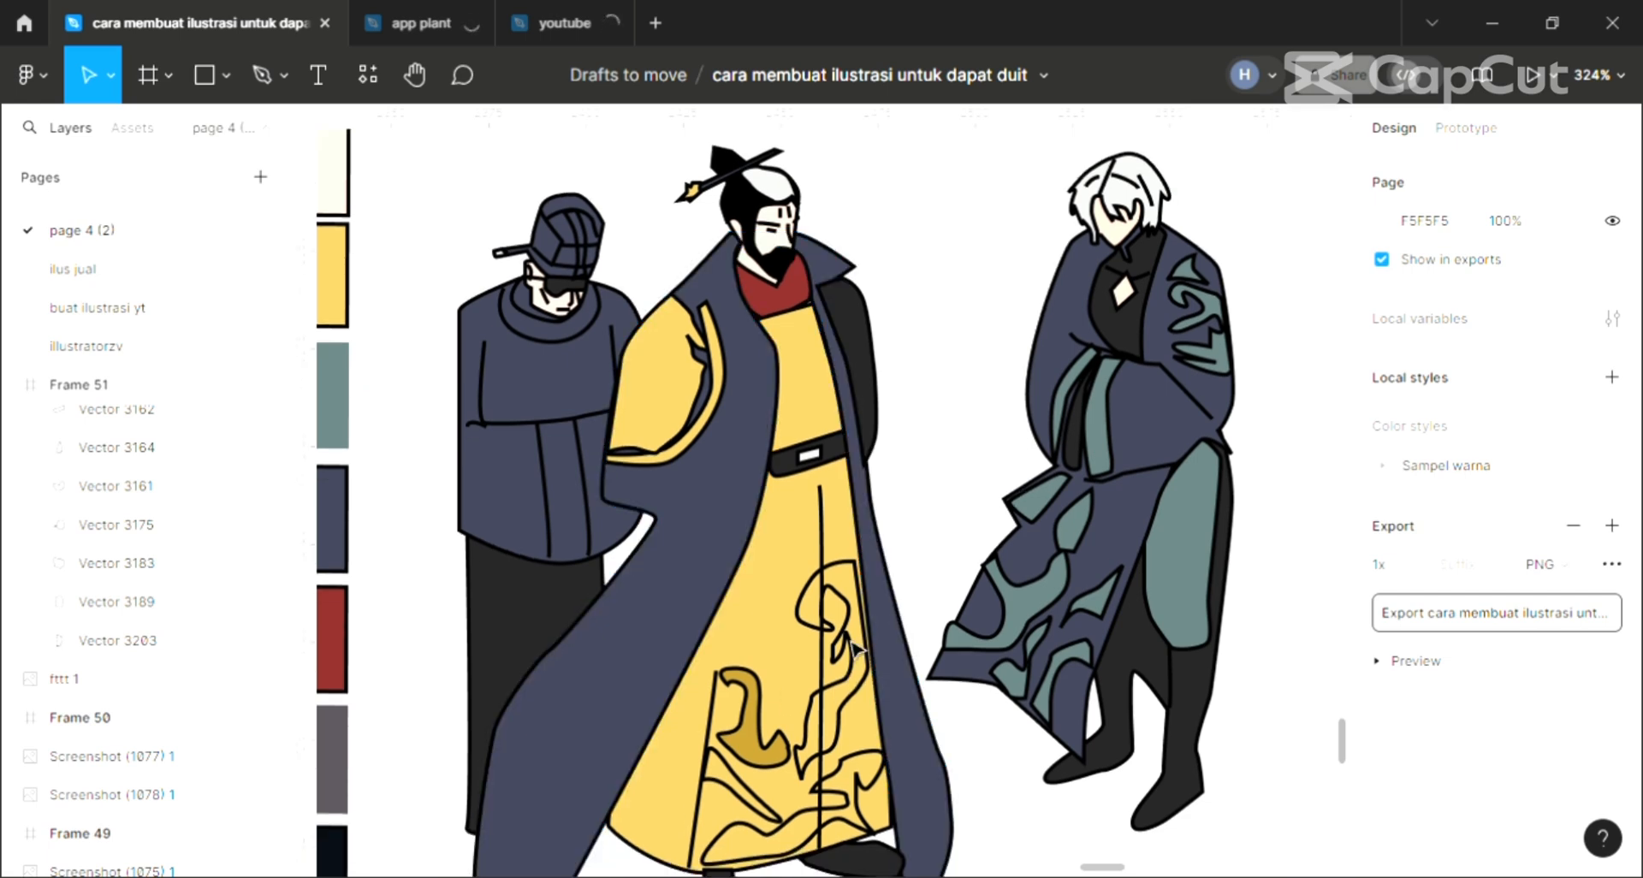
left_click(863, 652)
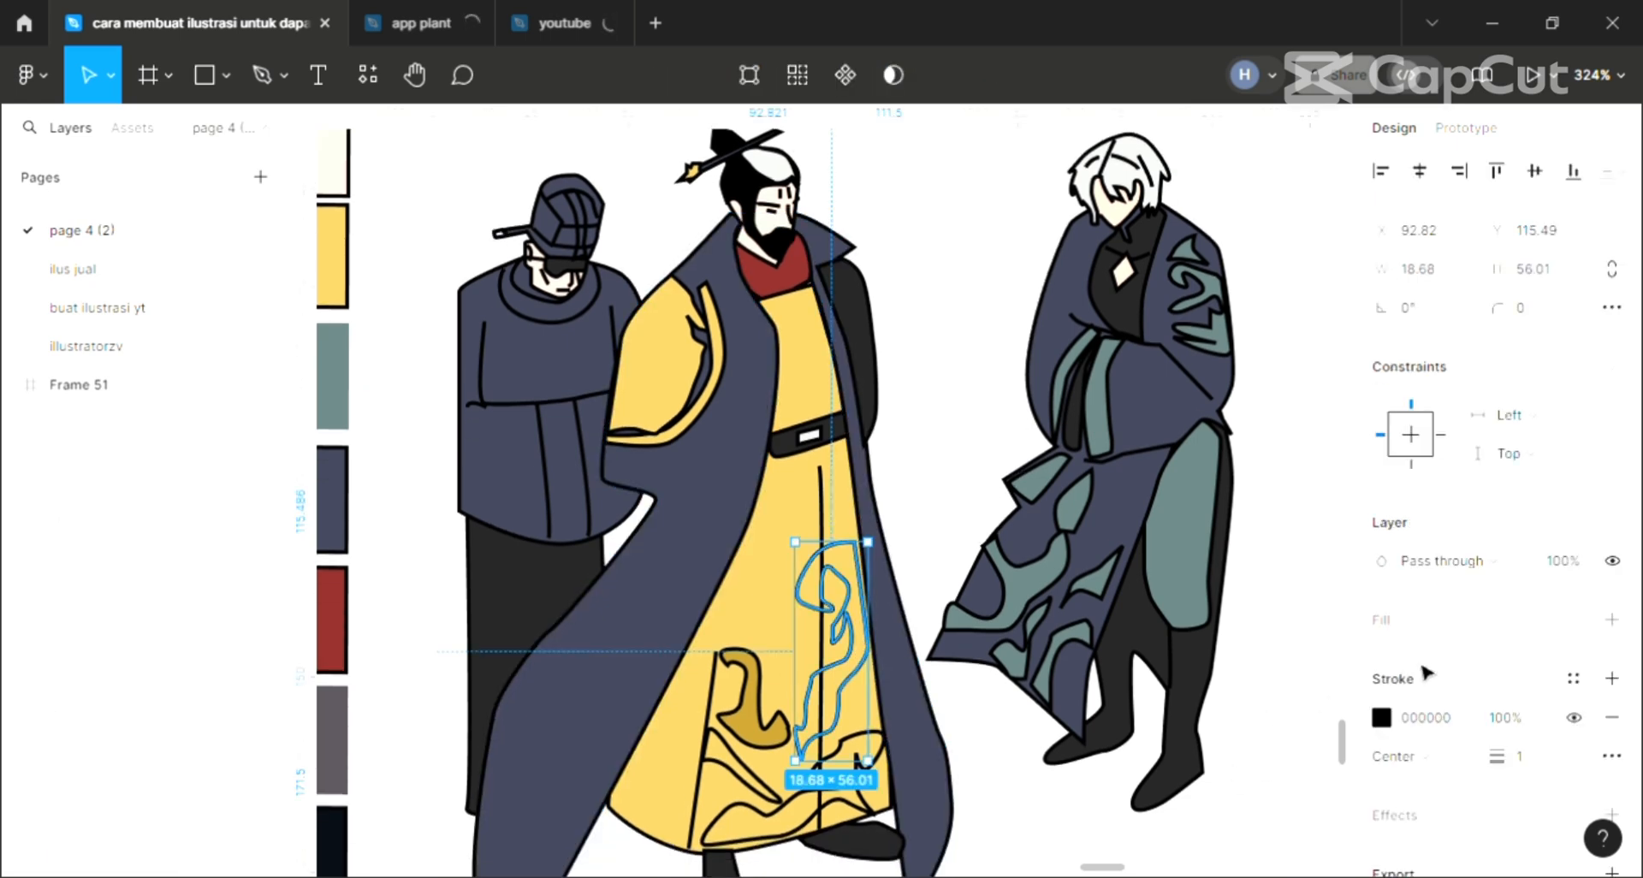
left_click(1612, 618)
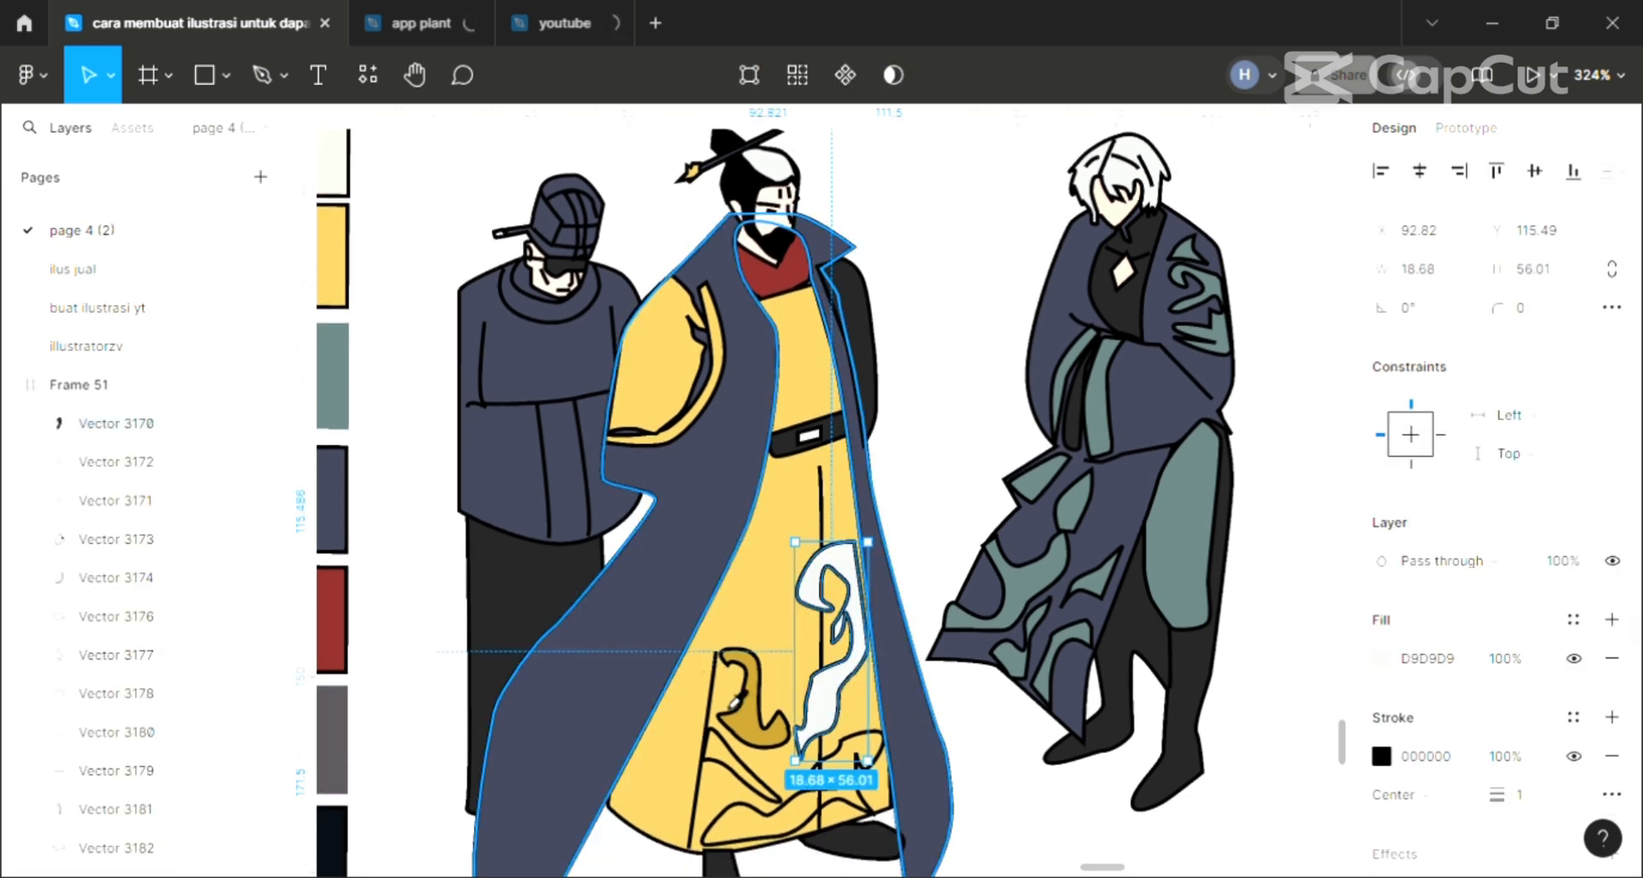
key("i")
left_click(774, 804)
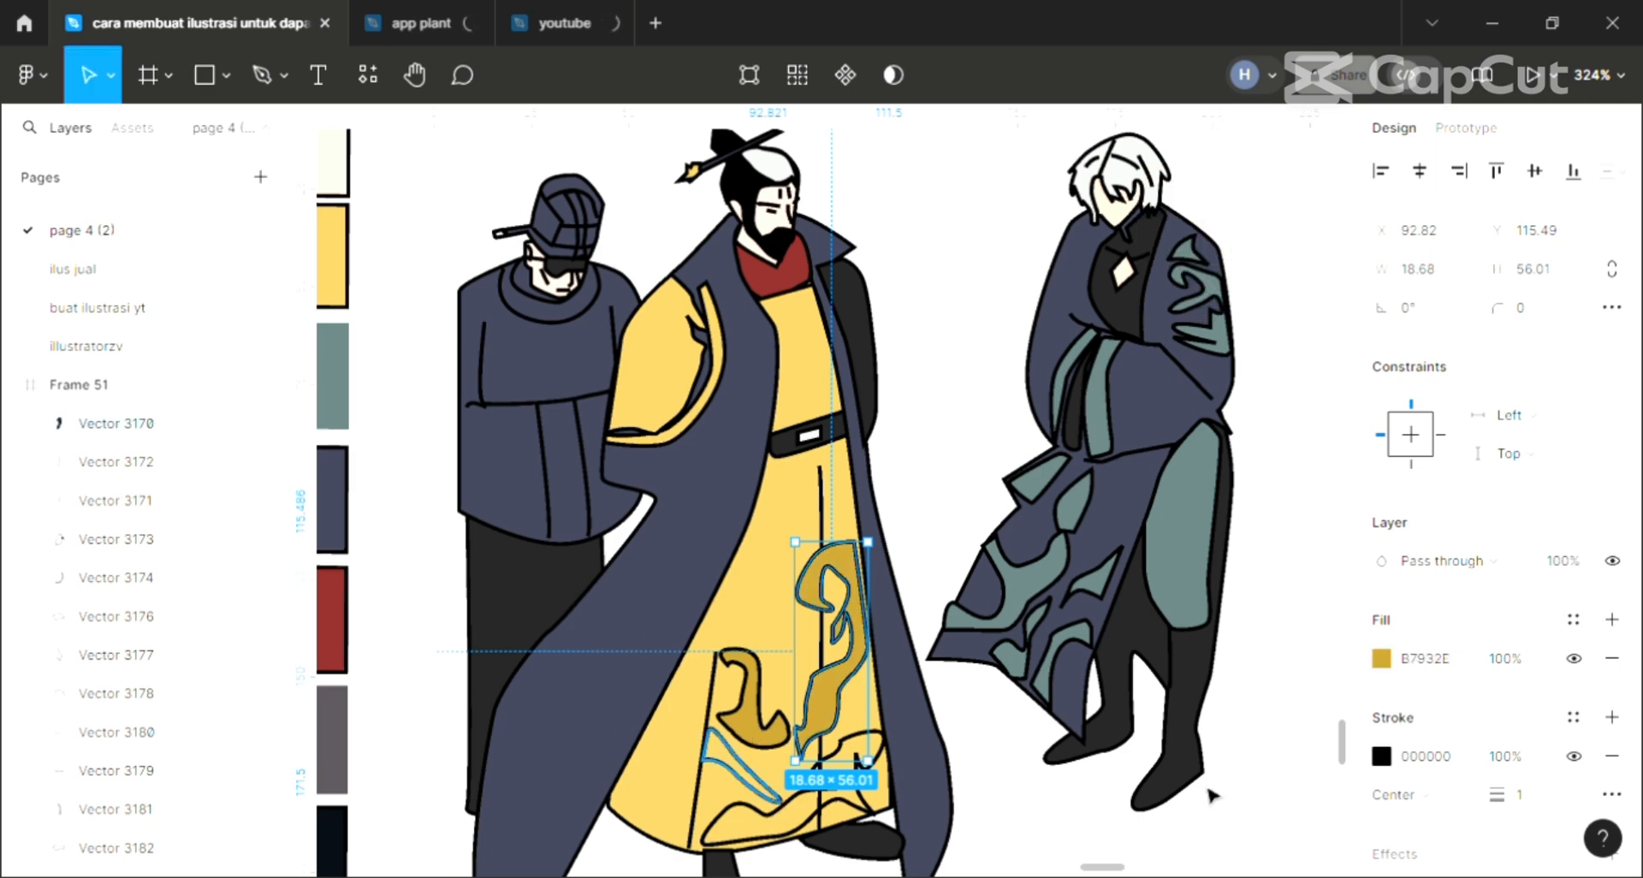
- Fill the small pointed ornament below the finished left swirl on the yellow robe with its sampled dark gold
key("shift+Tab")
left_click(1612, 619)
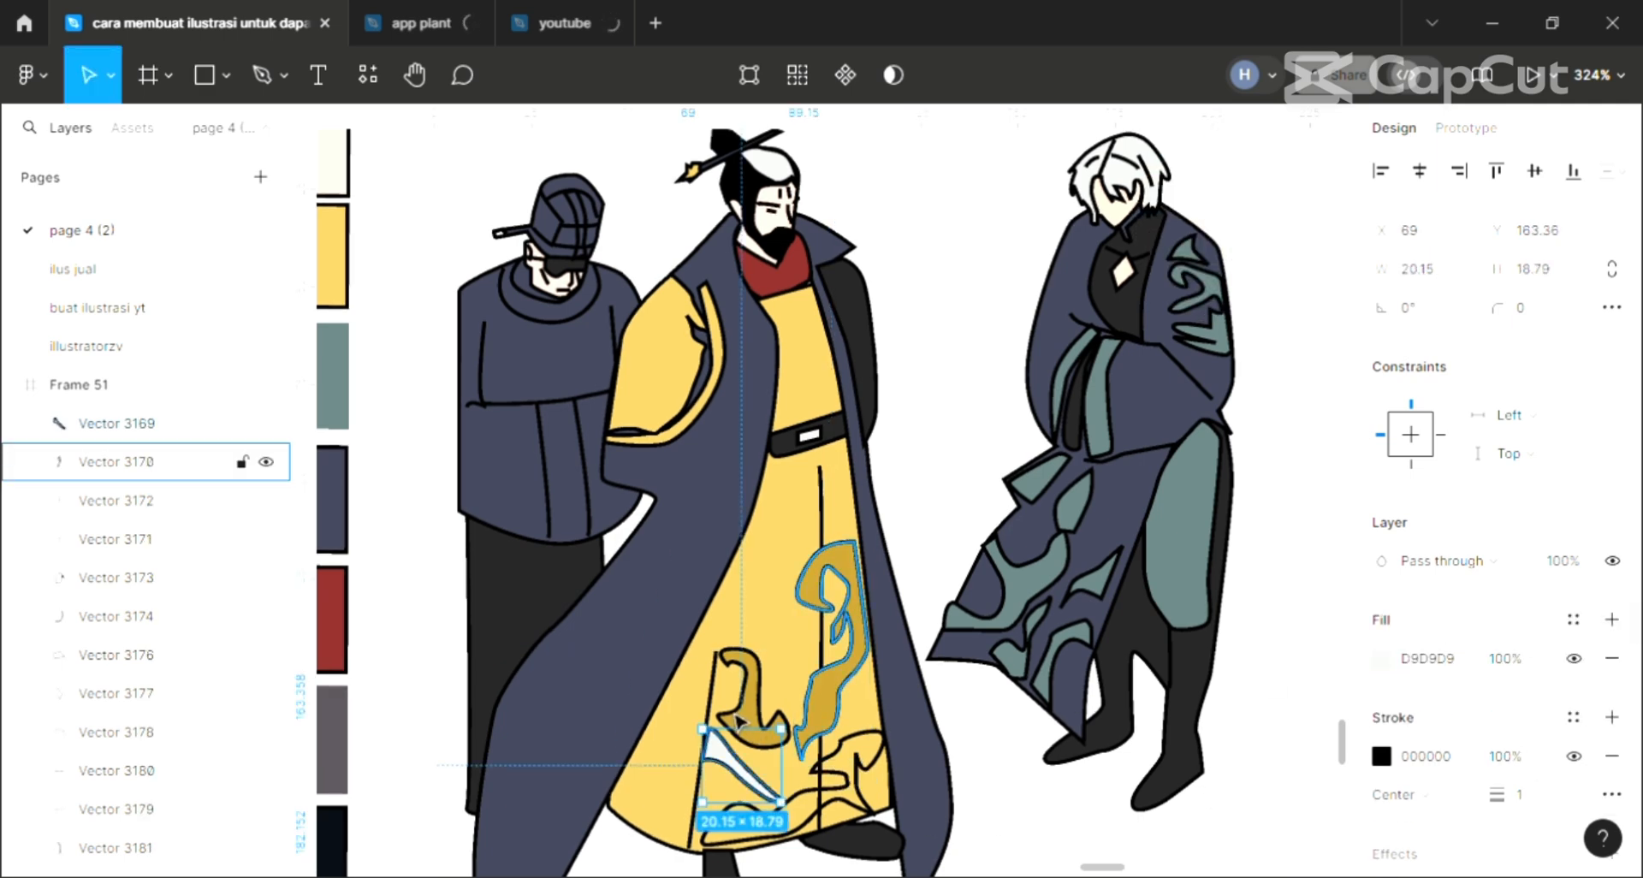
key("i")
- Fill the wide ornament along the yellow robe's hem with sampled dark gold B7932E
left_click(717, 847)
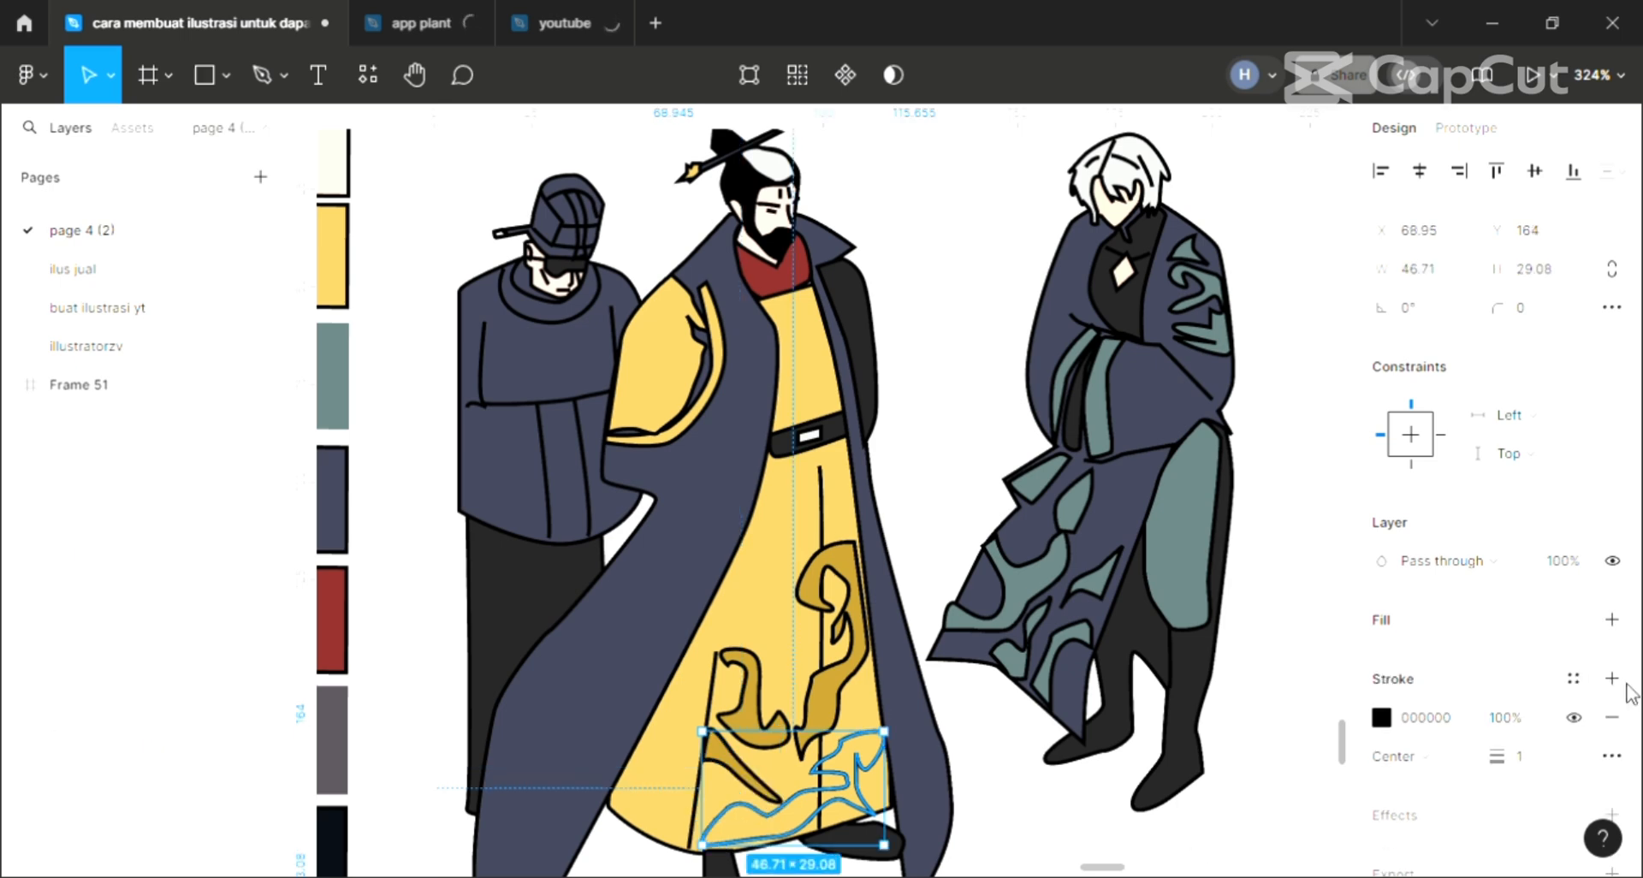
key("shift+Tab")
key("i")
left_click(770, 736)
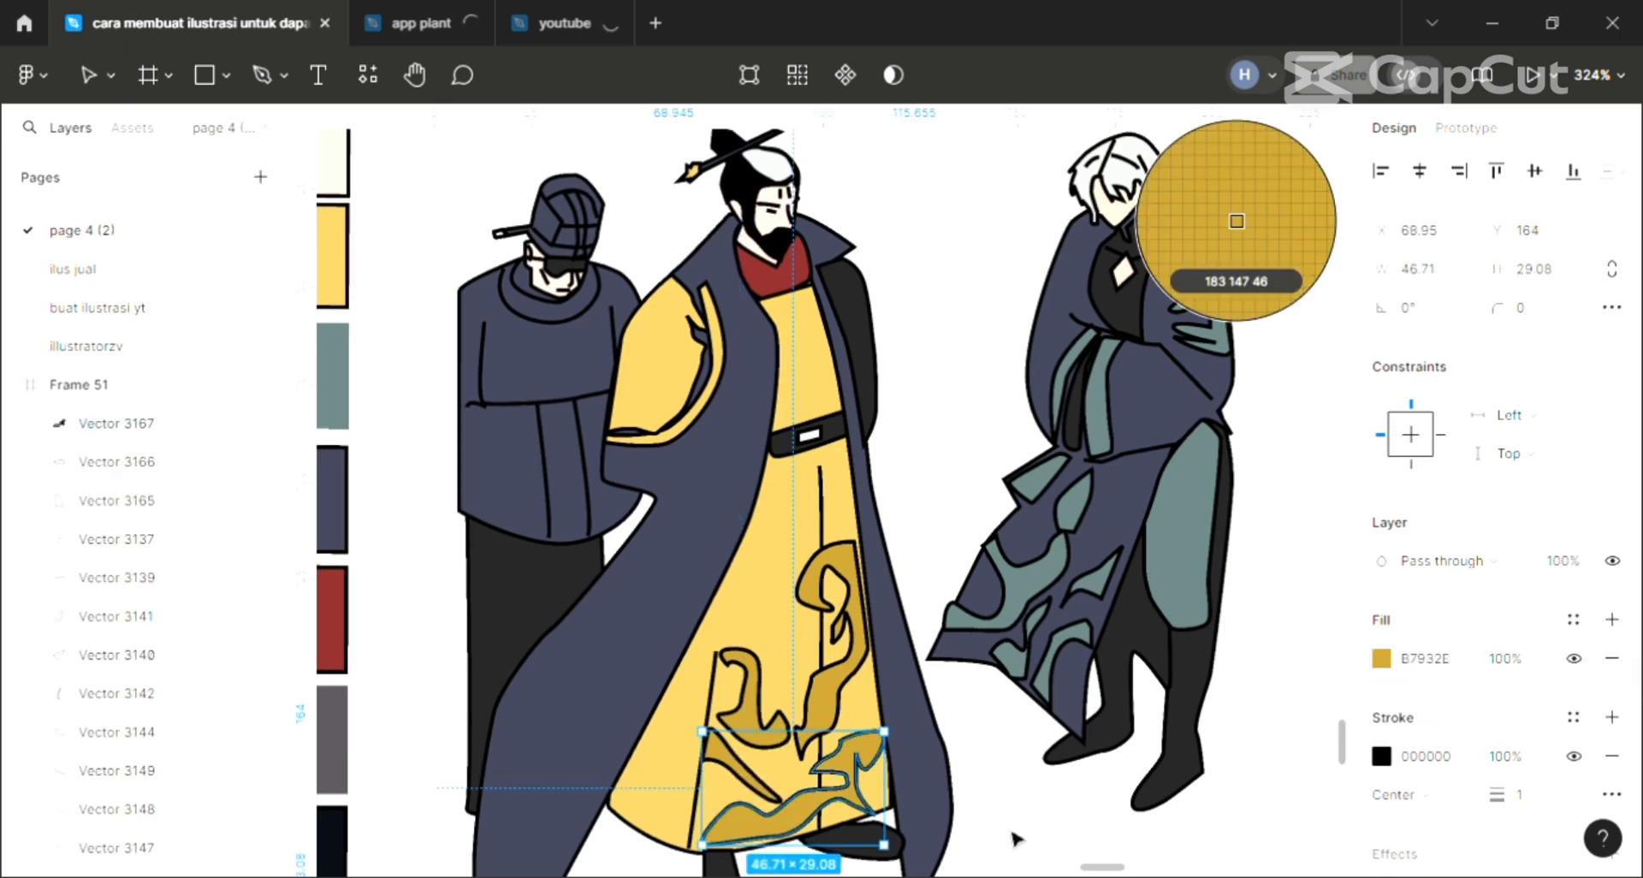
key("Escape")
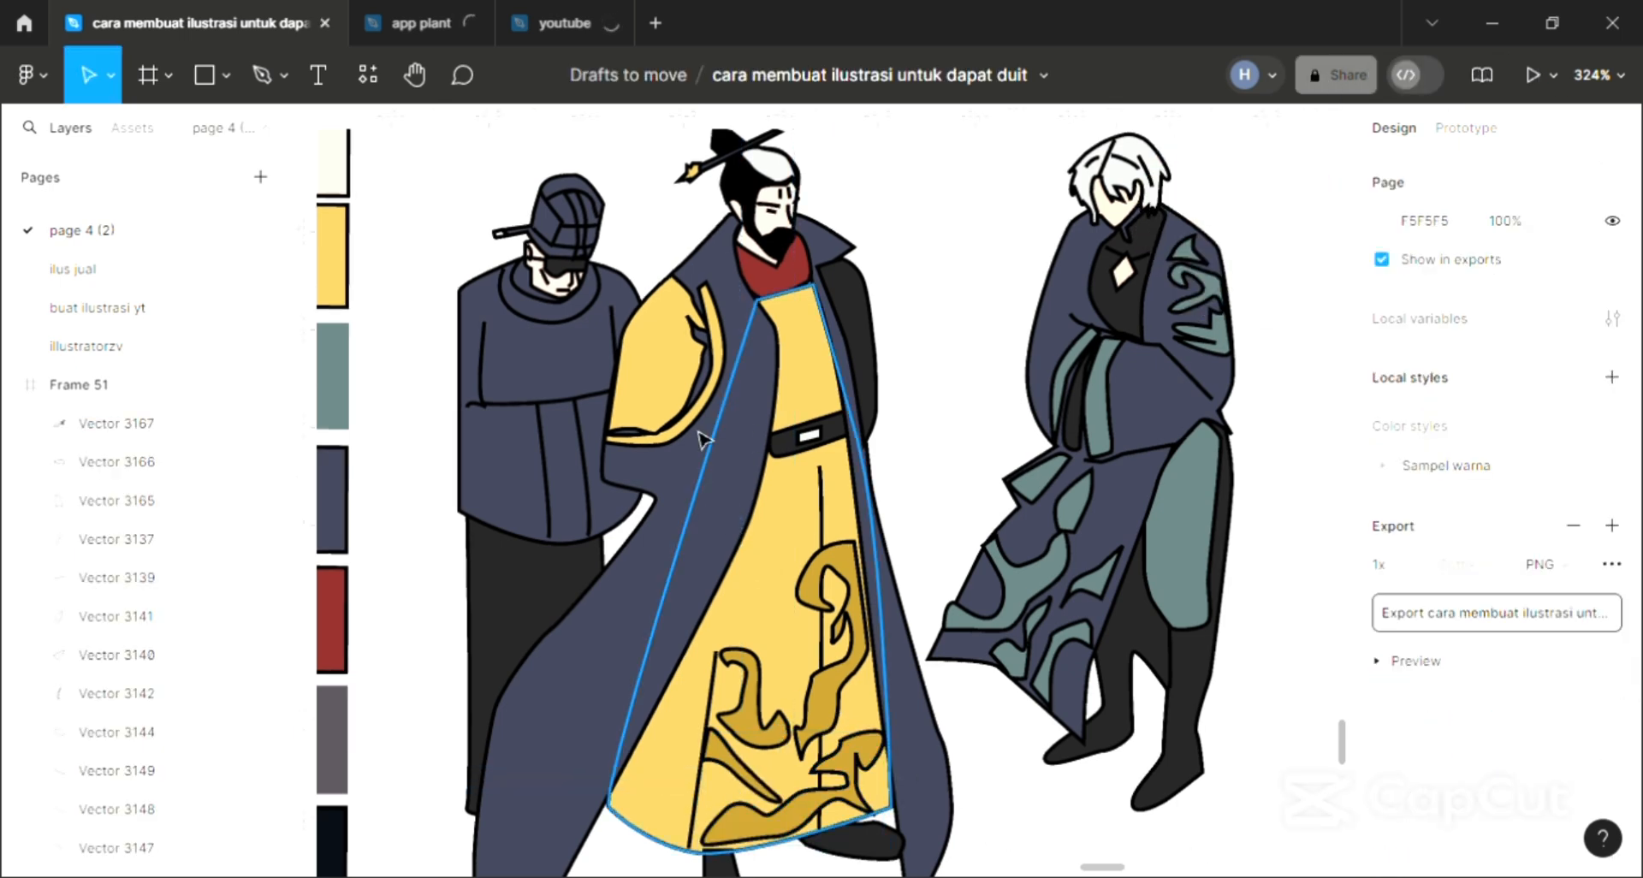
- Draw a closed dome-shaped outline about 23 by 14 on the leftmost figure's chest with the Pen tool, resting on the sleeve line
scroll(703, 435, "down", 1)
scroll(701, 436, "up", 1)
scroll(676, 476, "up", 1)
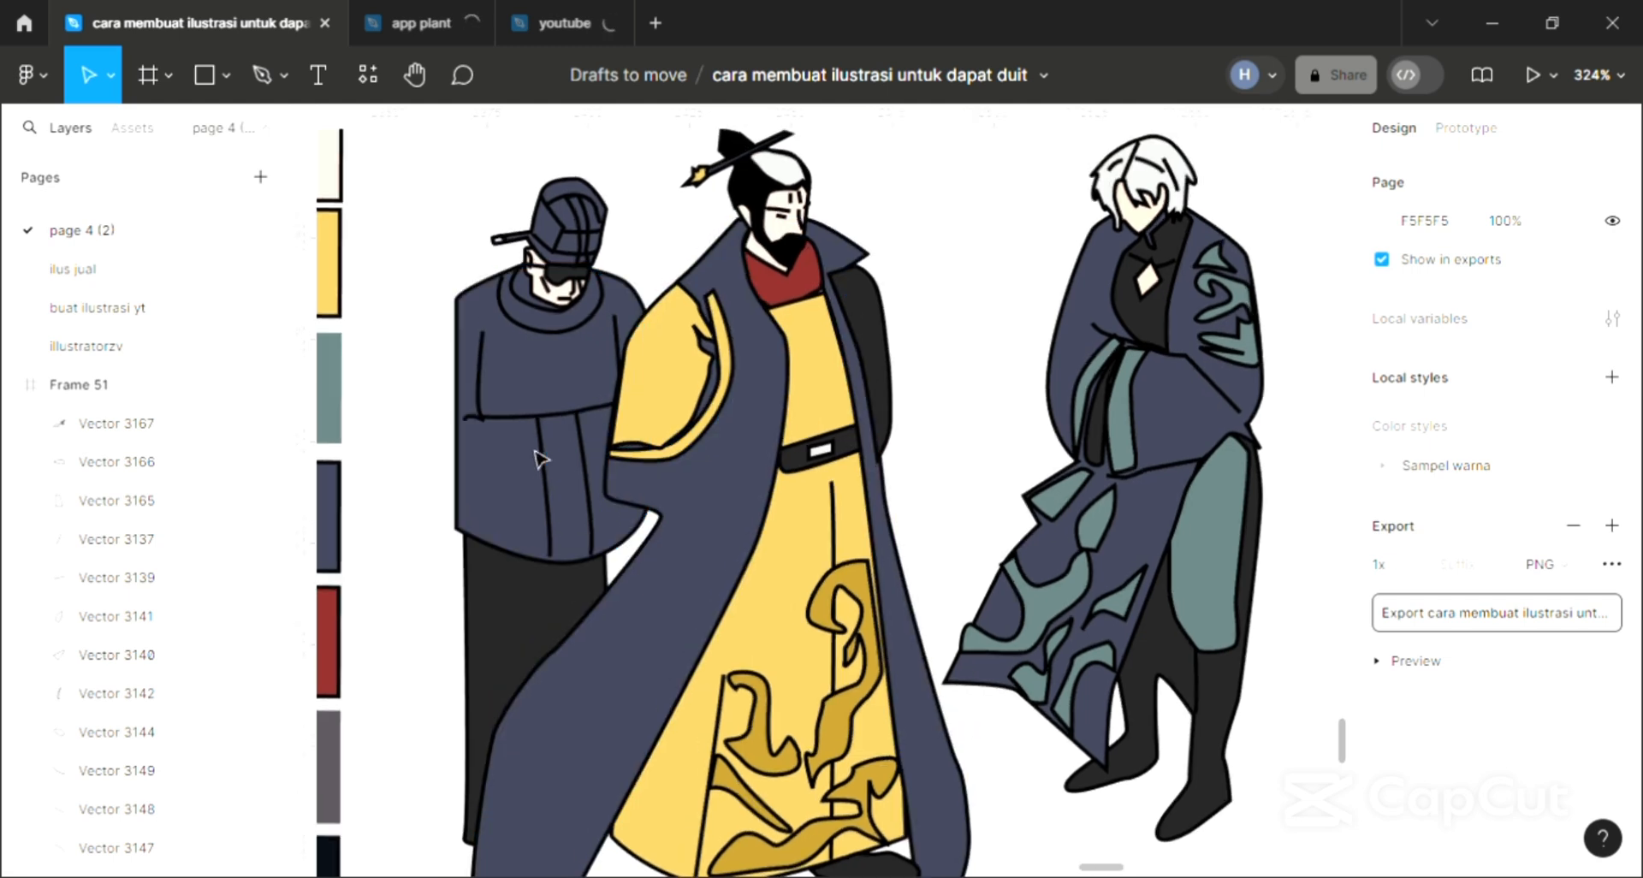
scroll(541, 460, "up", 2)
scroll(576, 414, "up", 2)
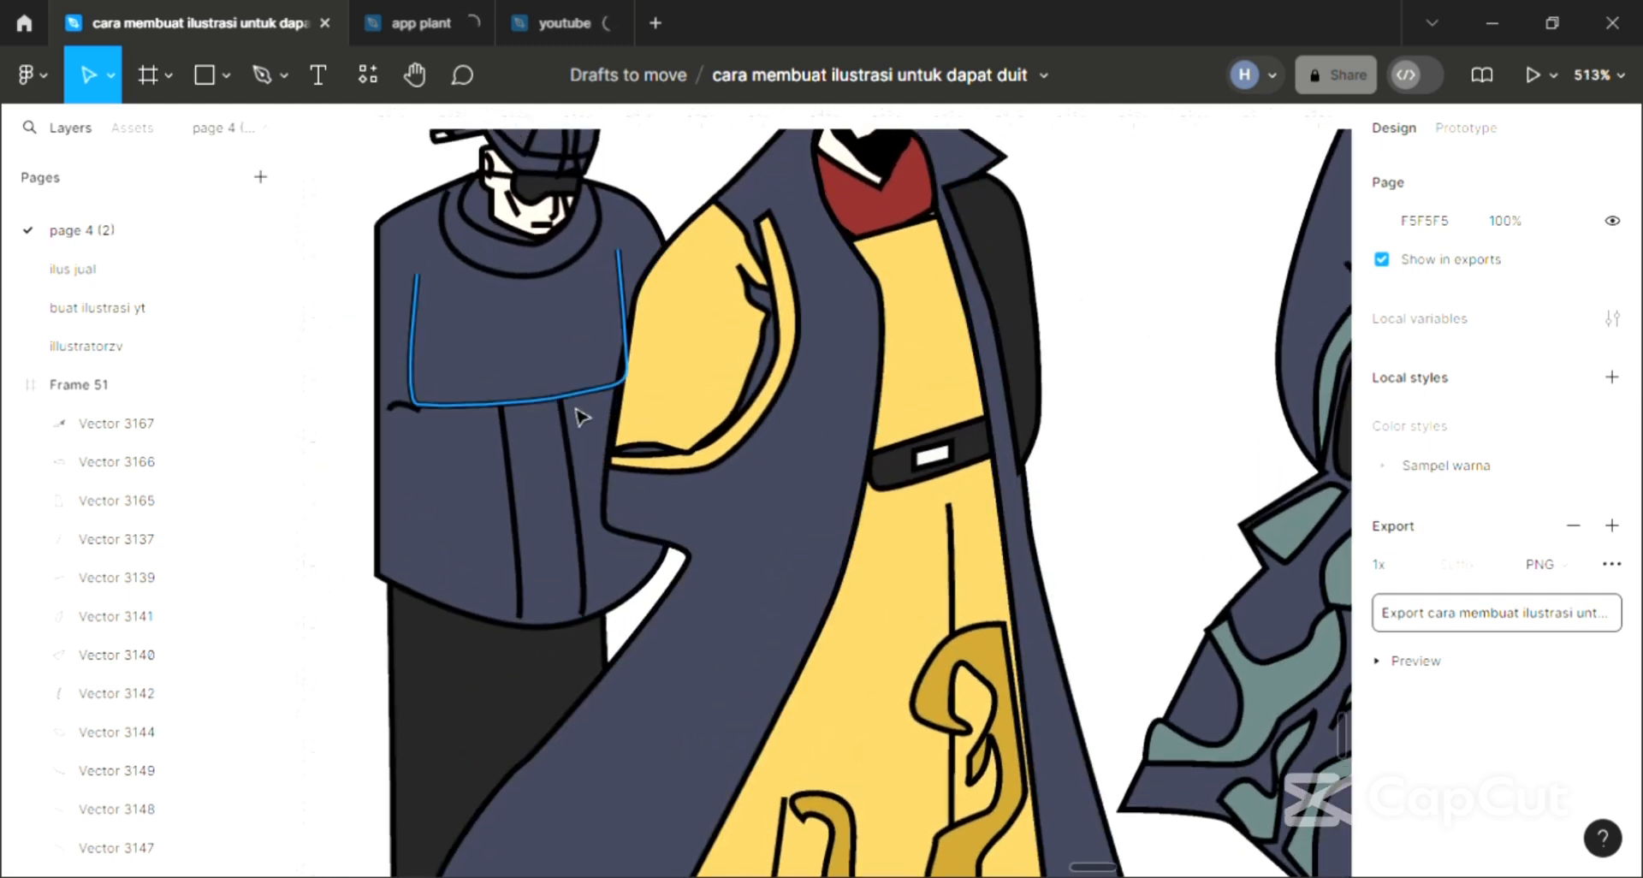
left_click(263, 79)
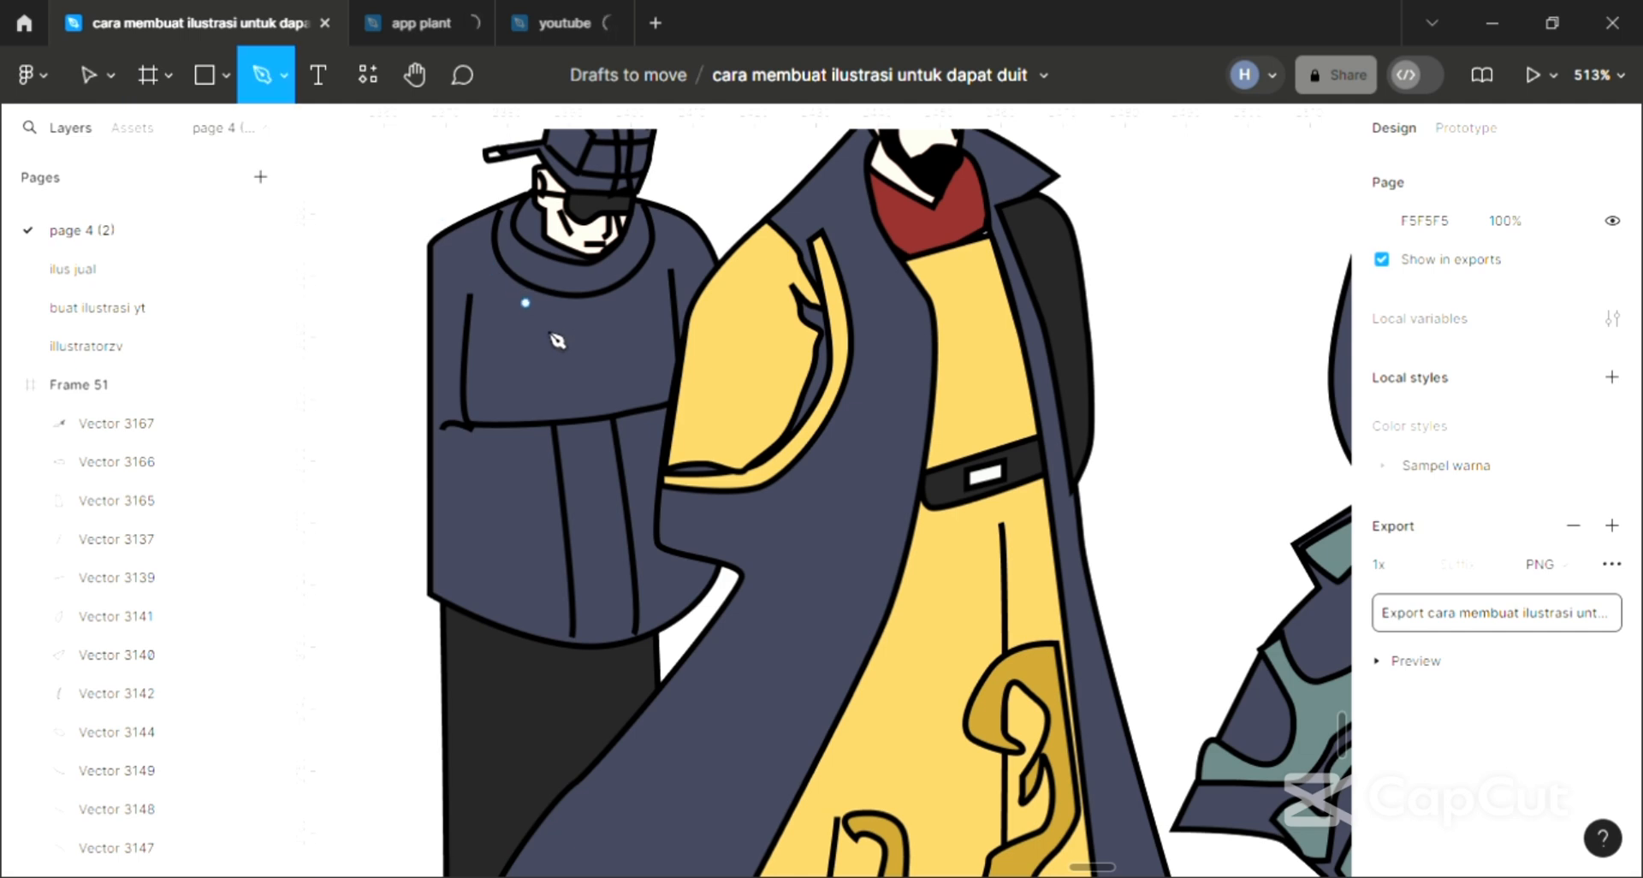
scroll(558, 376, "up", 4)
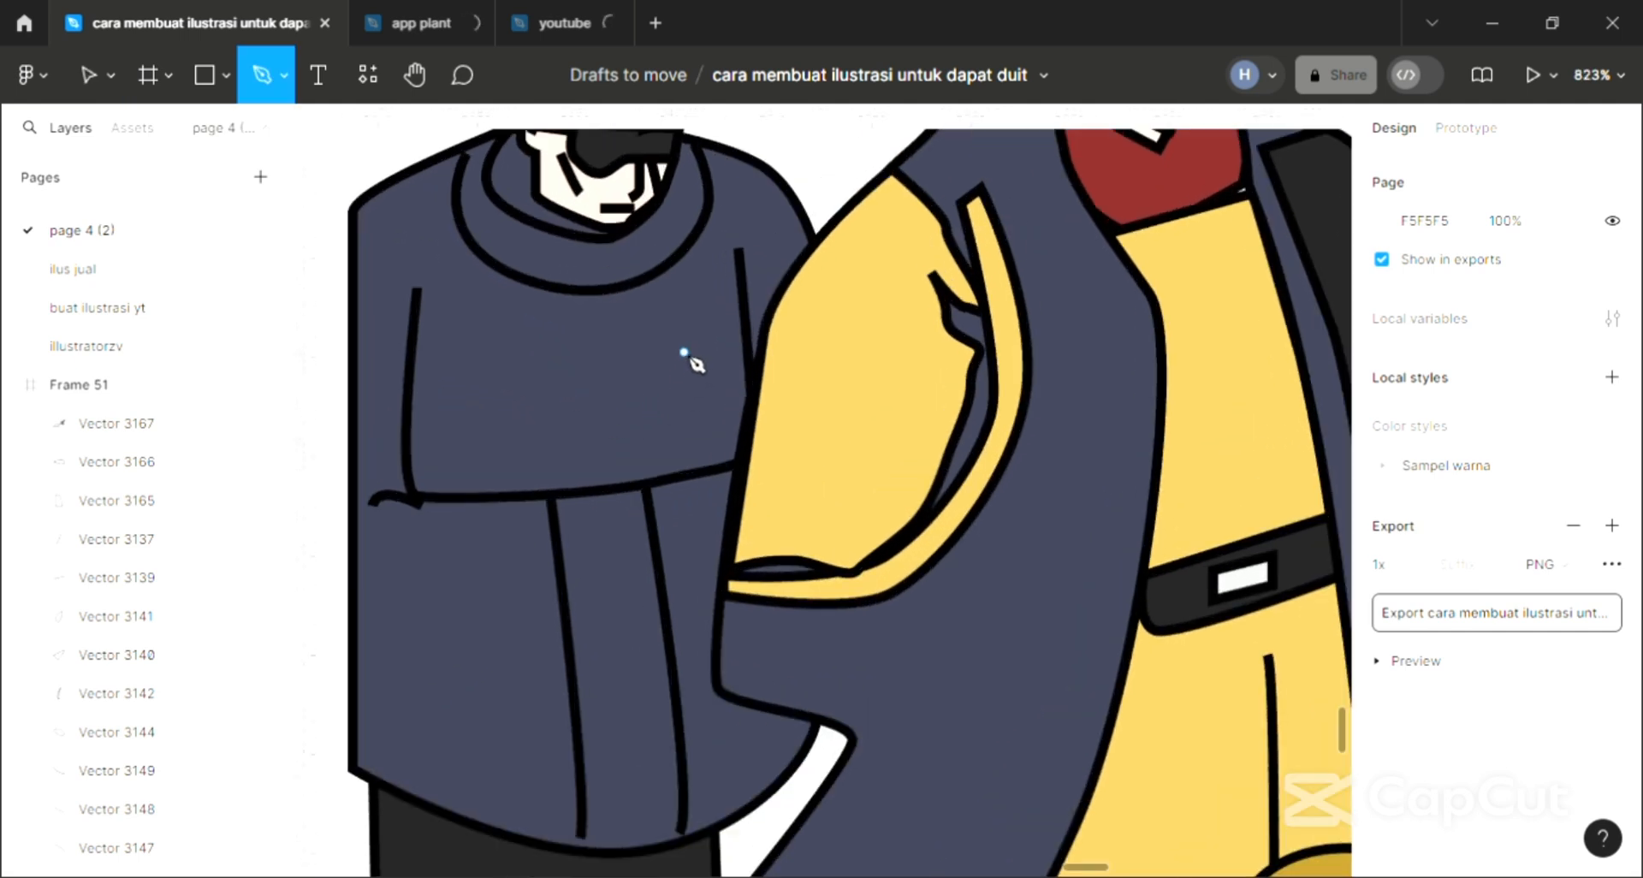
mouse_move(595, 351)
left_mouse_down()
mouse_move(523, 380)
mouse_move(476, 439)
left_mouse_up()
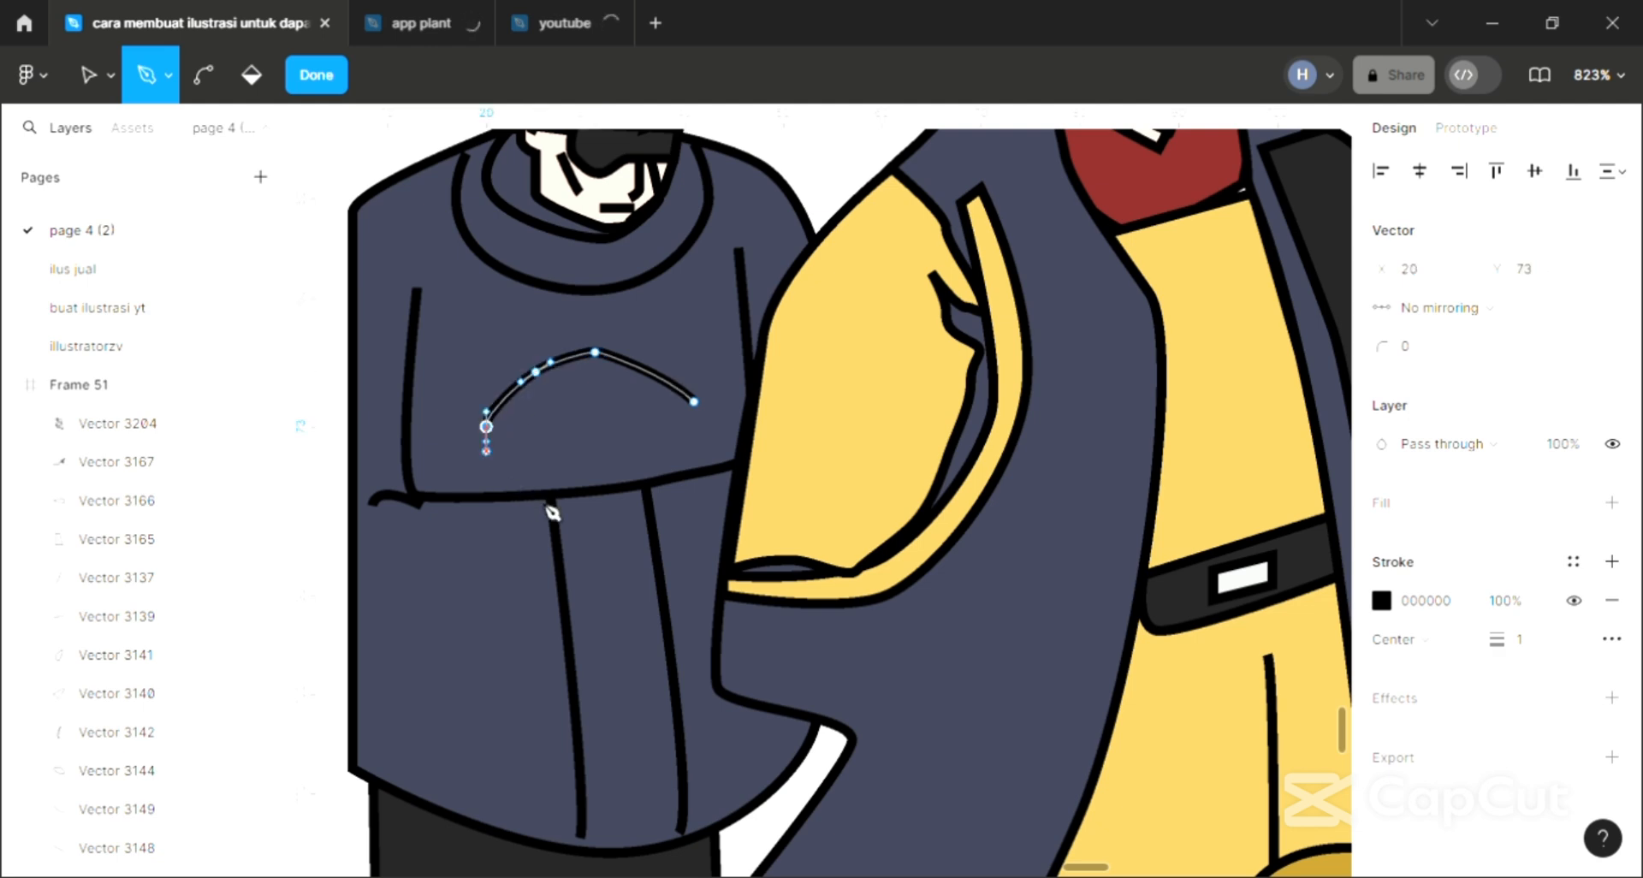
left_click_drag(520, 490, 532, 498)
left_click(654, 491)
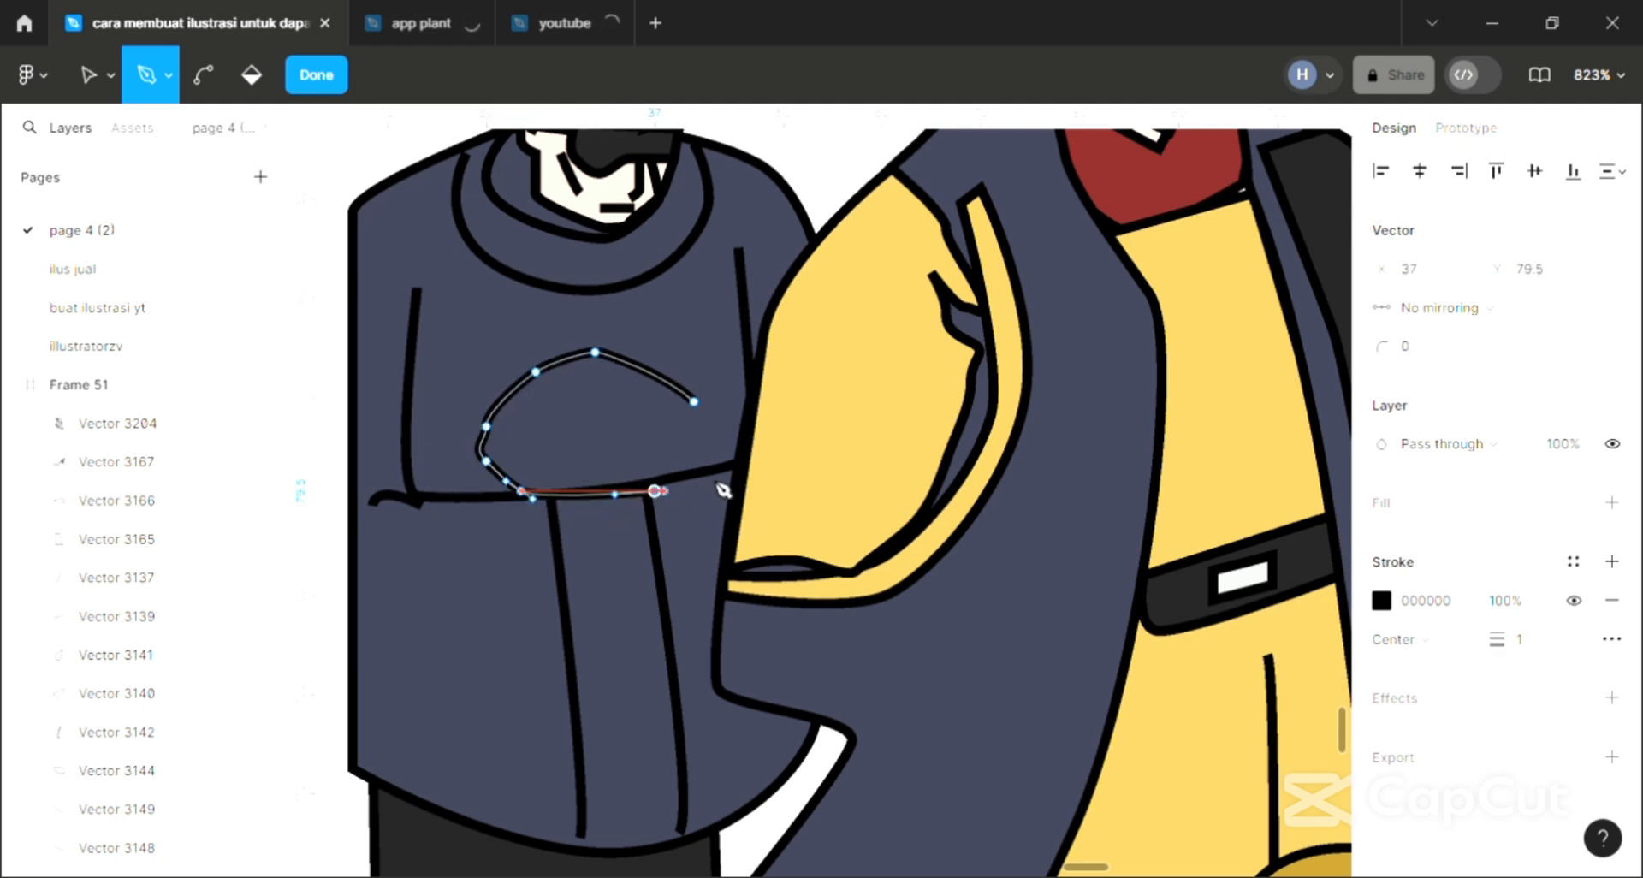
left_click(708, 471)
left_click(694, 402)
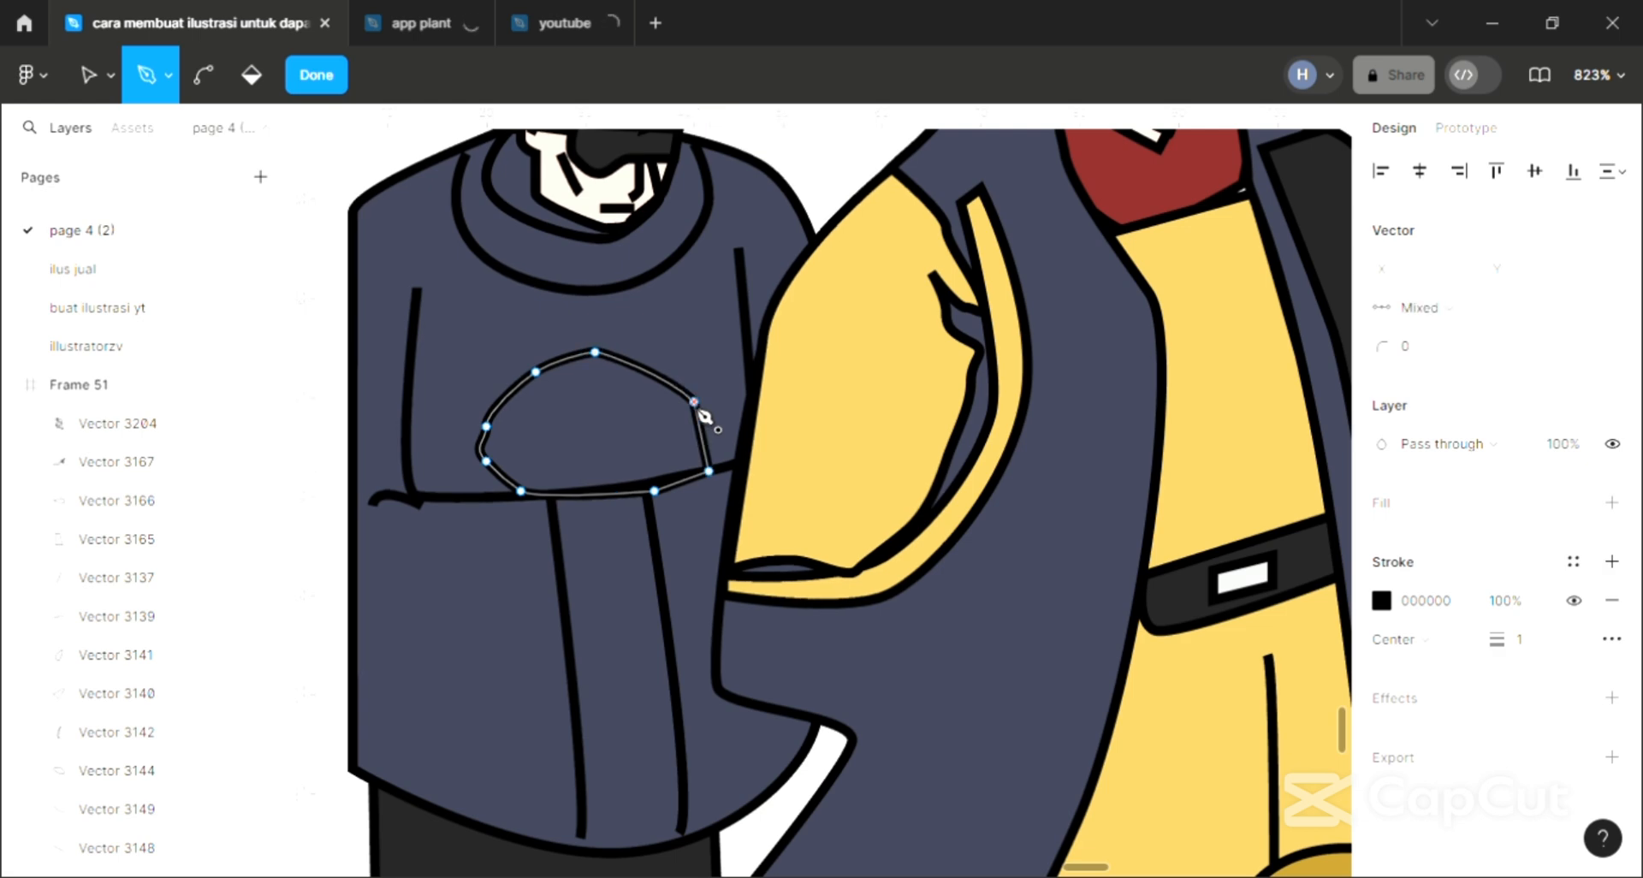
key("Escape")
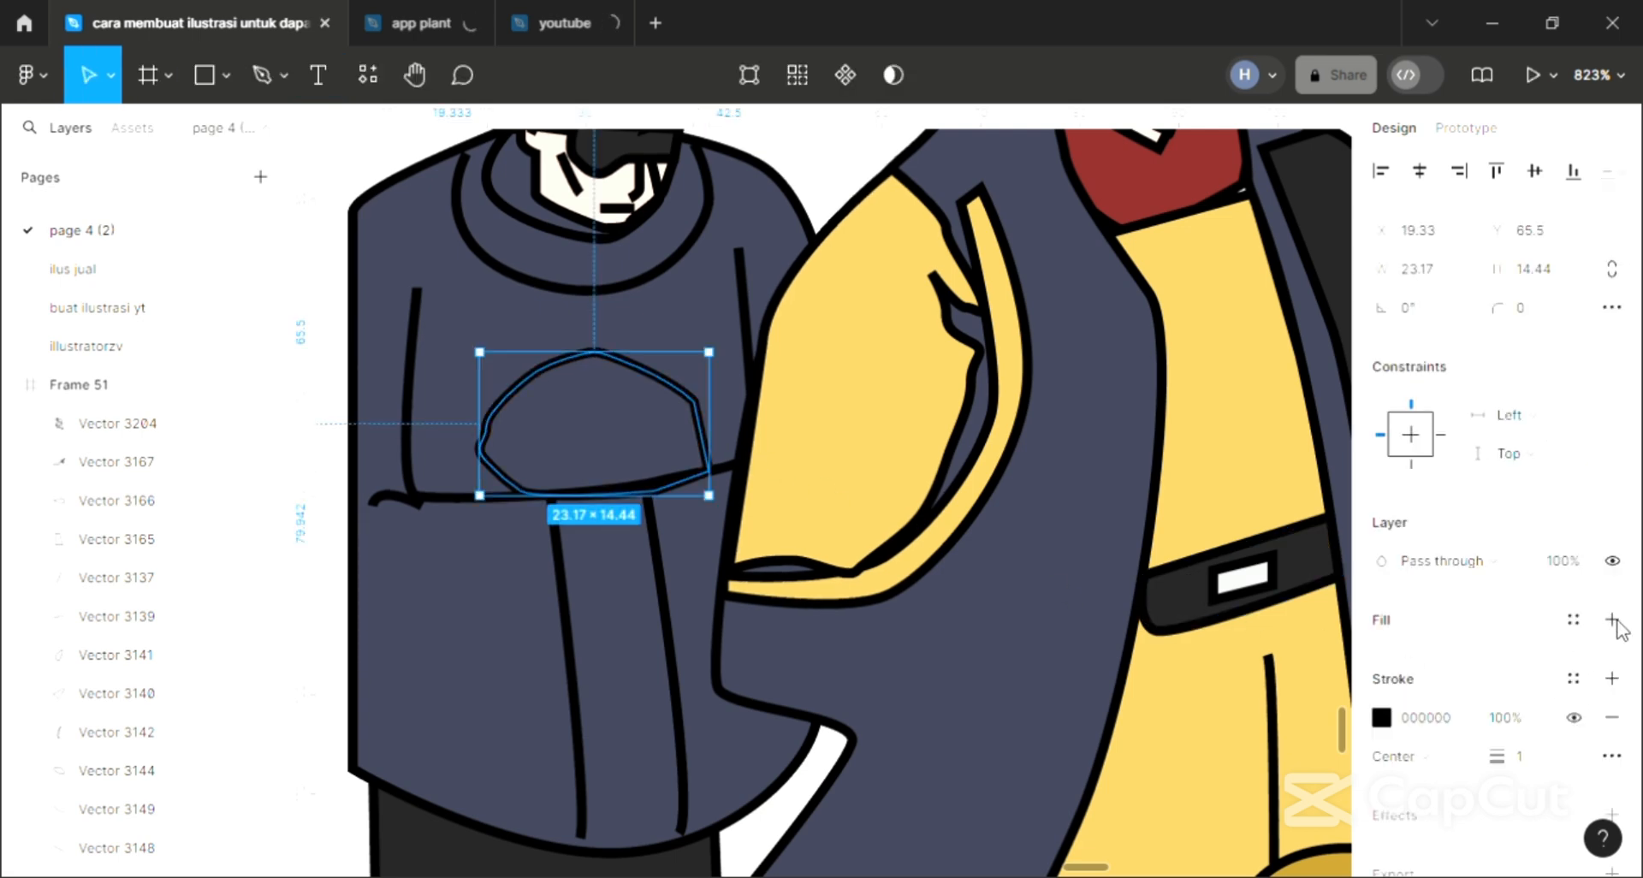
- Fill the dome shape on the leftmost figure's chest with yellow sampled from the middle figure's sleeve
left_click(1611, 619)
scroll(893, 661, "down", 2)
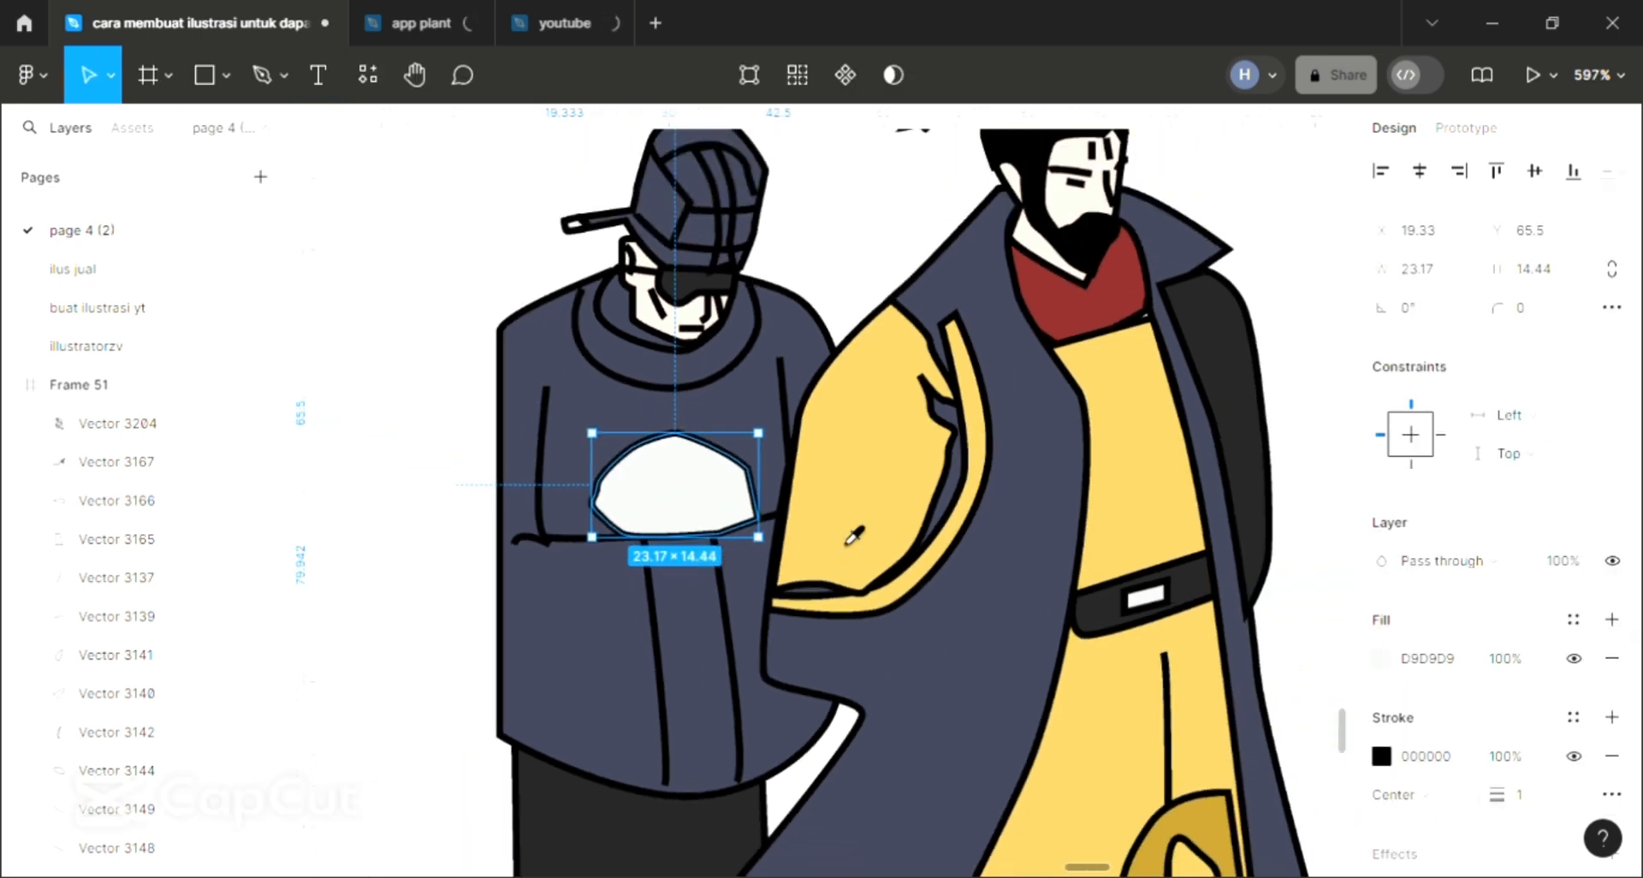
left_click(851, 540)
left_click(914, 686)
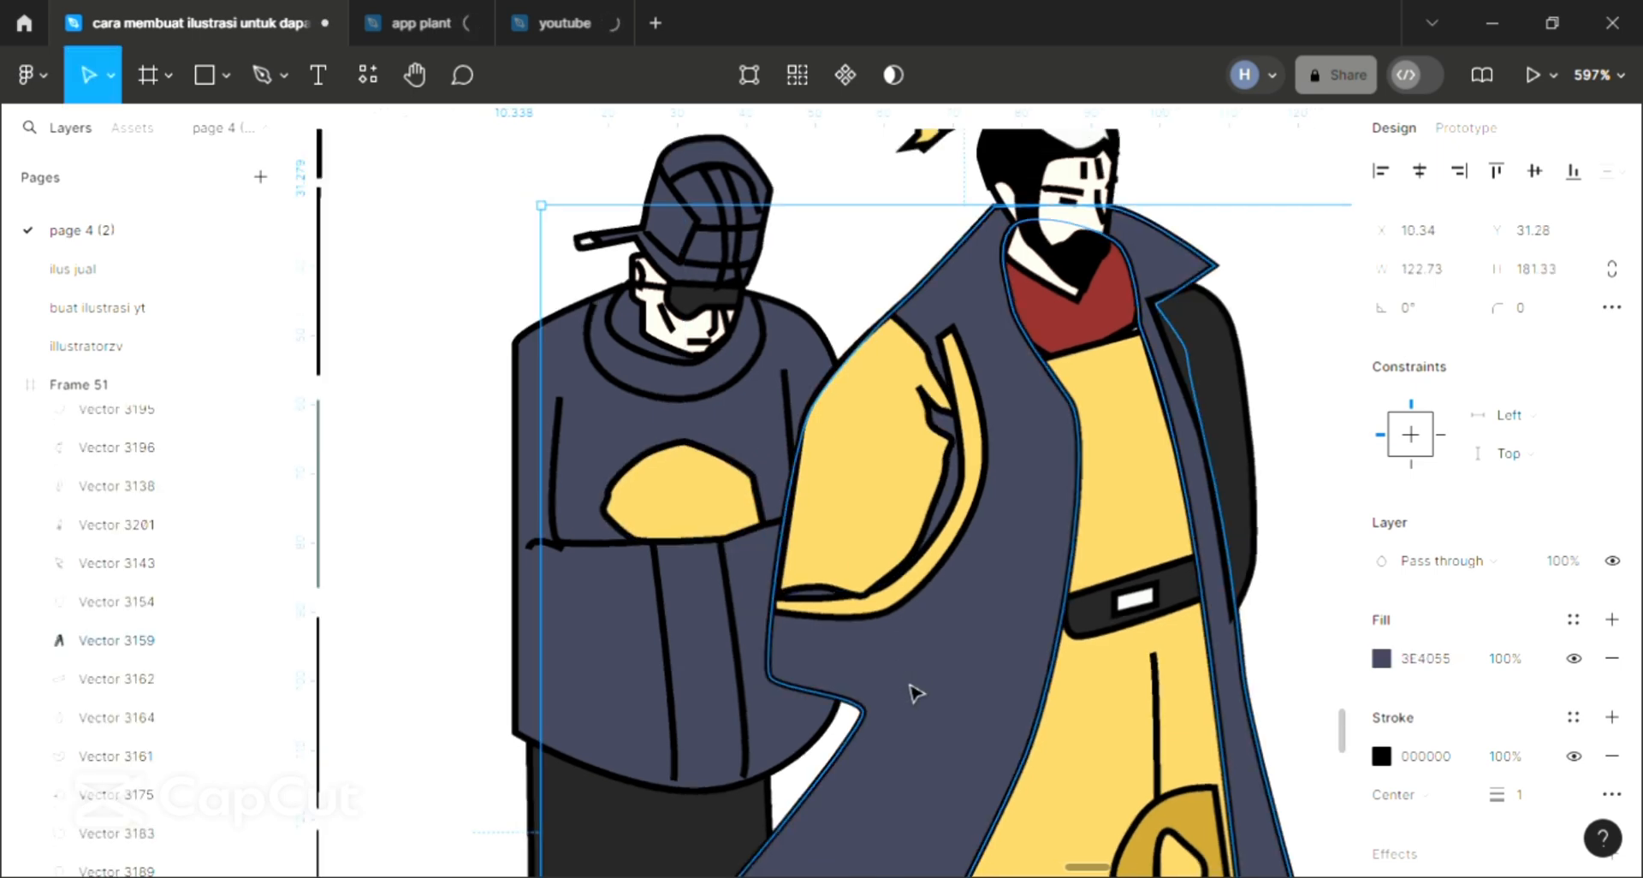
- Change the frame's background fill to a linear gradient from light red E77070 to dark red 813F3F
scroll(914, 691, "down", 5)
scroll(983, 617, "right", 2)
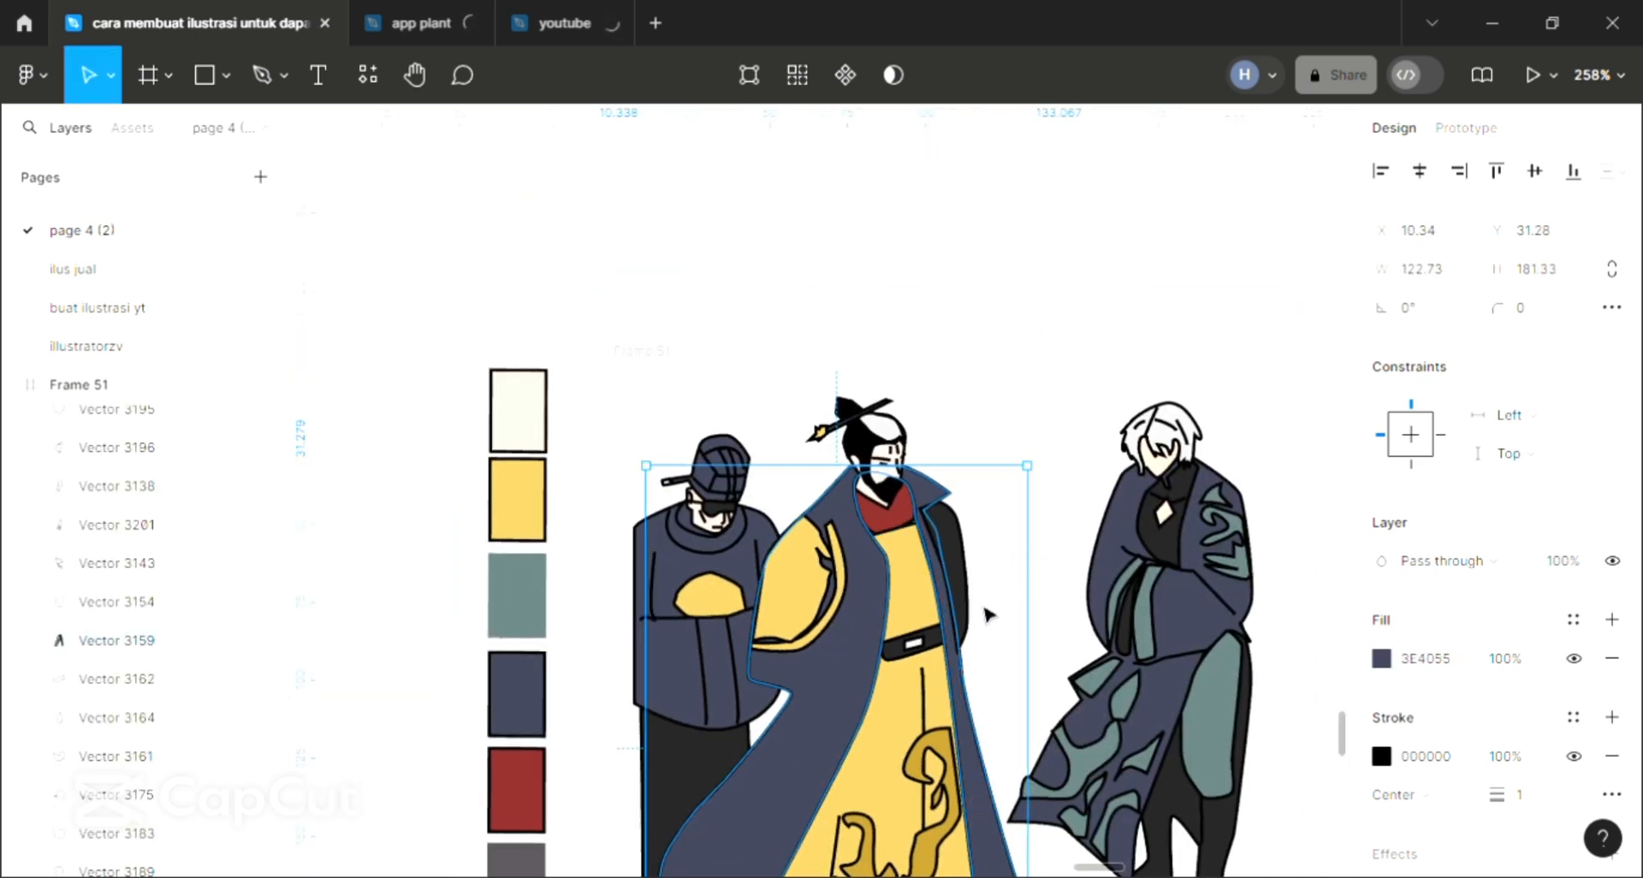
left_click(988, 614)
scroll(957, 646, "down", 2)
scroll(958, 646, "right", 1)
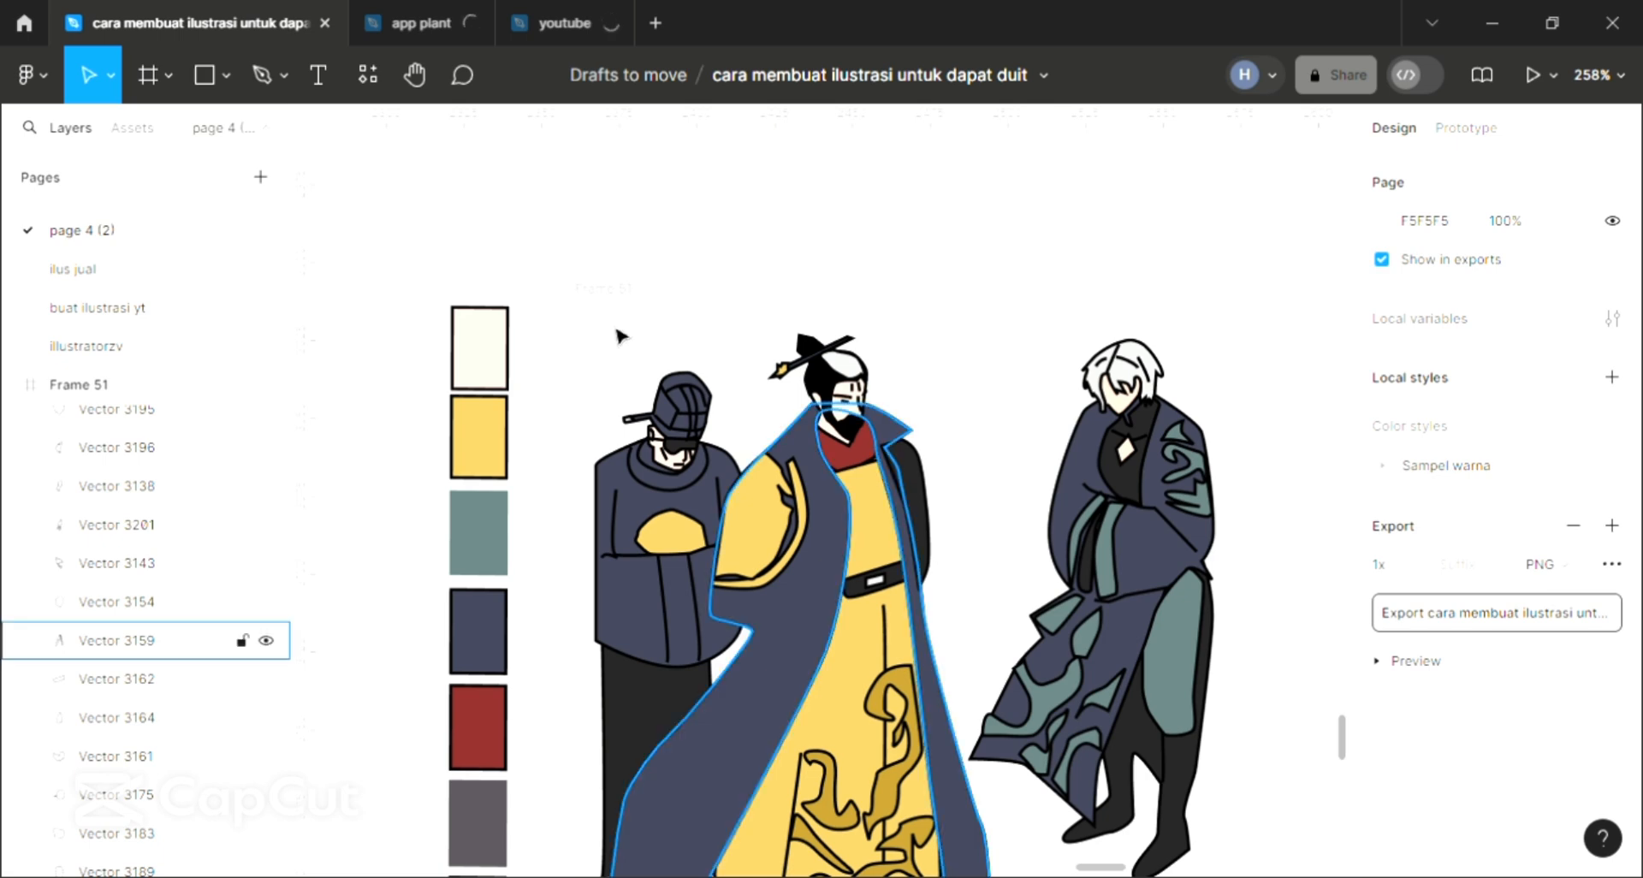
left_click(837, 585)
scroll(837, 584, "down", 2)
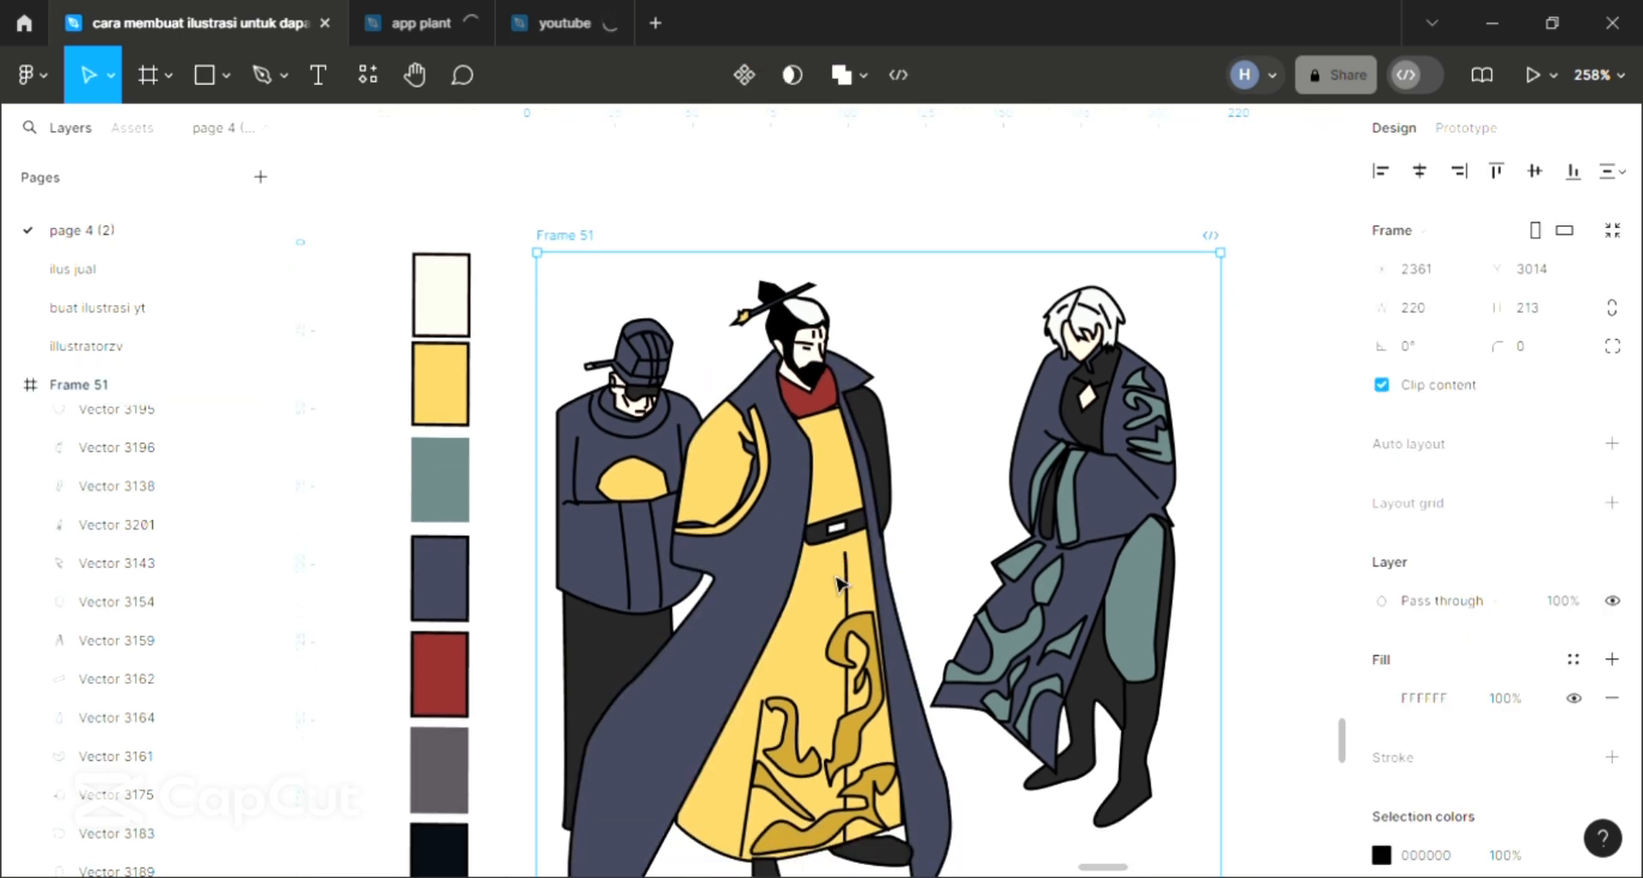
scroll(839, 576, "right", 2)
scroll(840, 576, "down", 3)
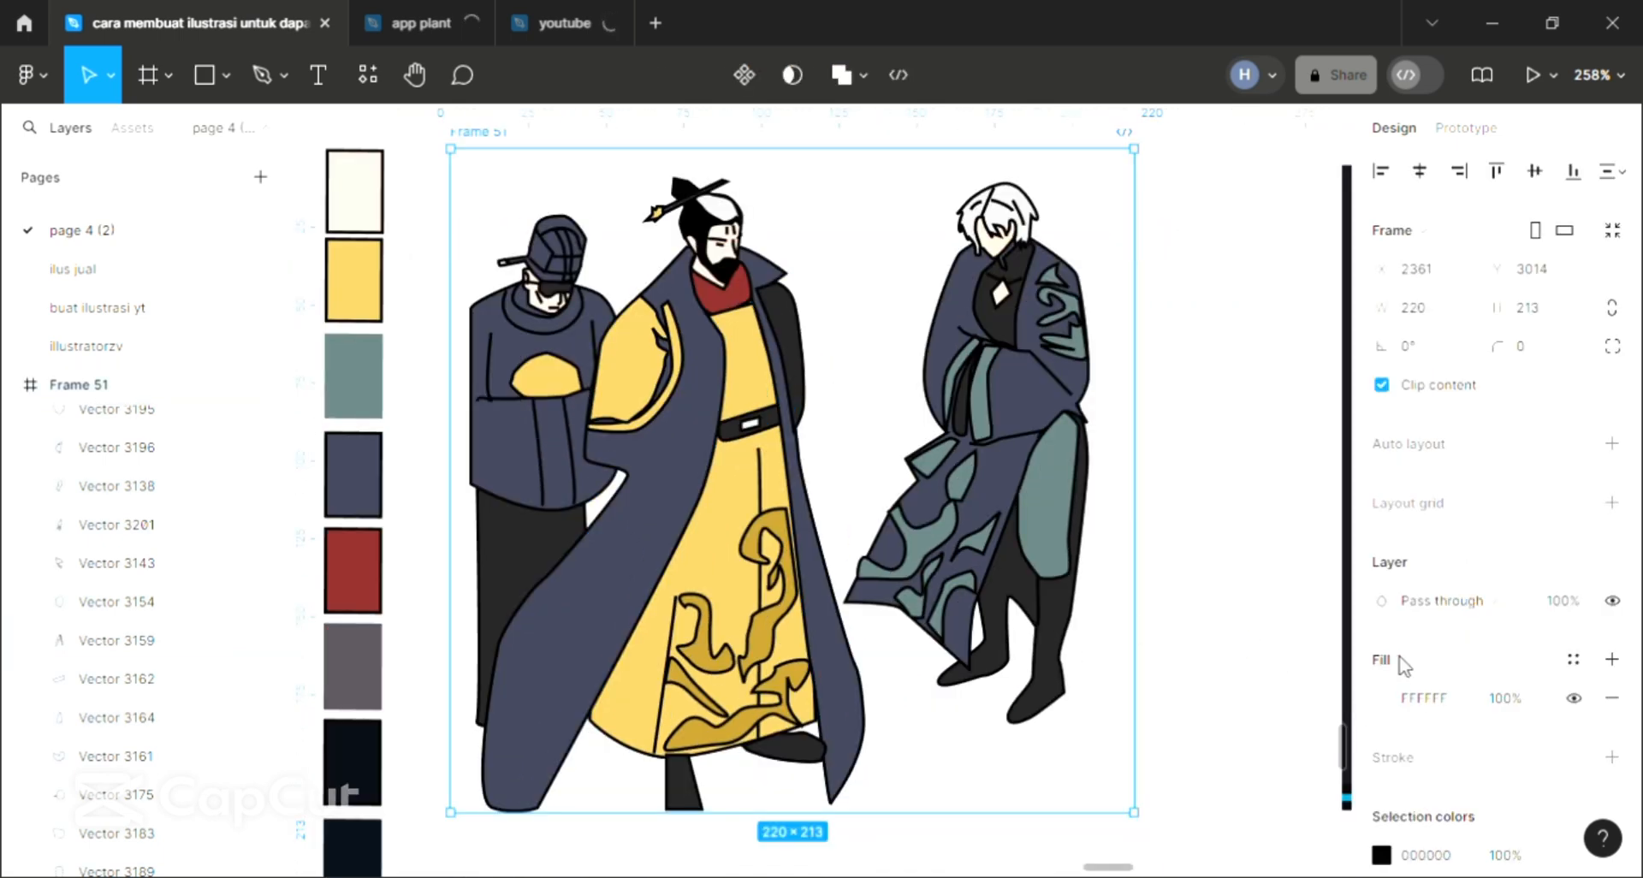
left_click(1384, 698)
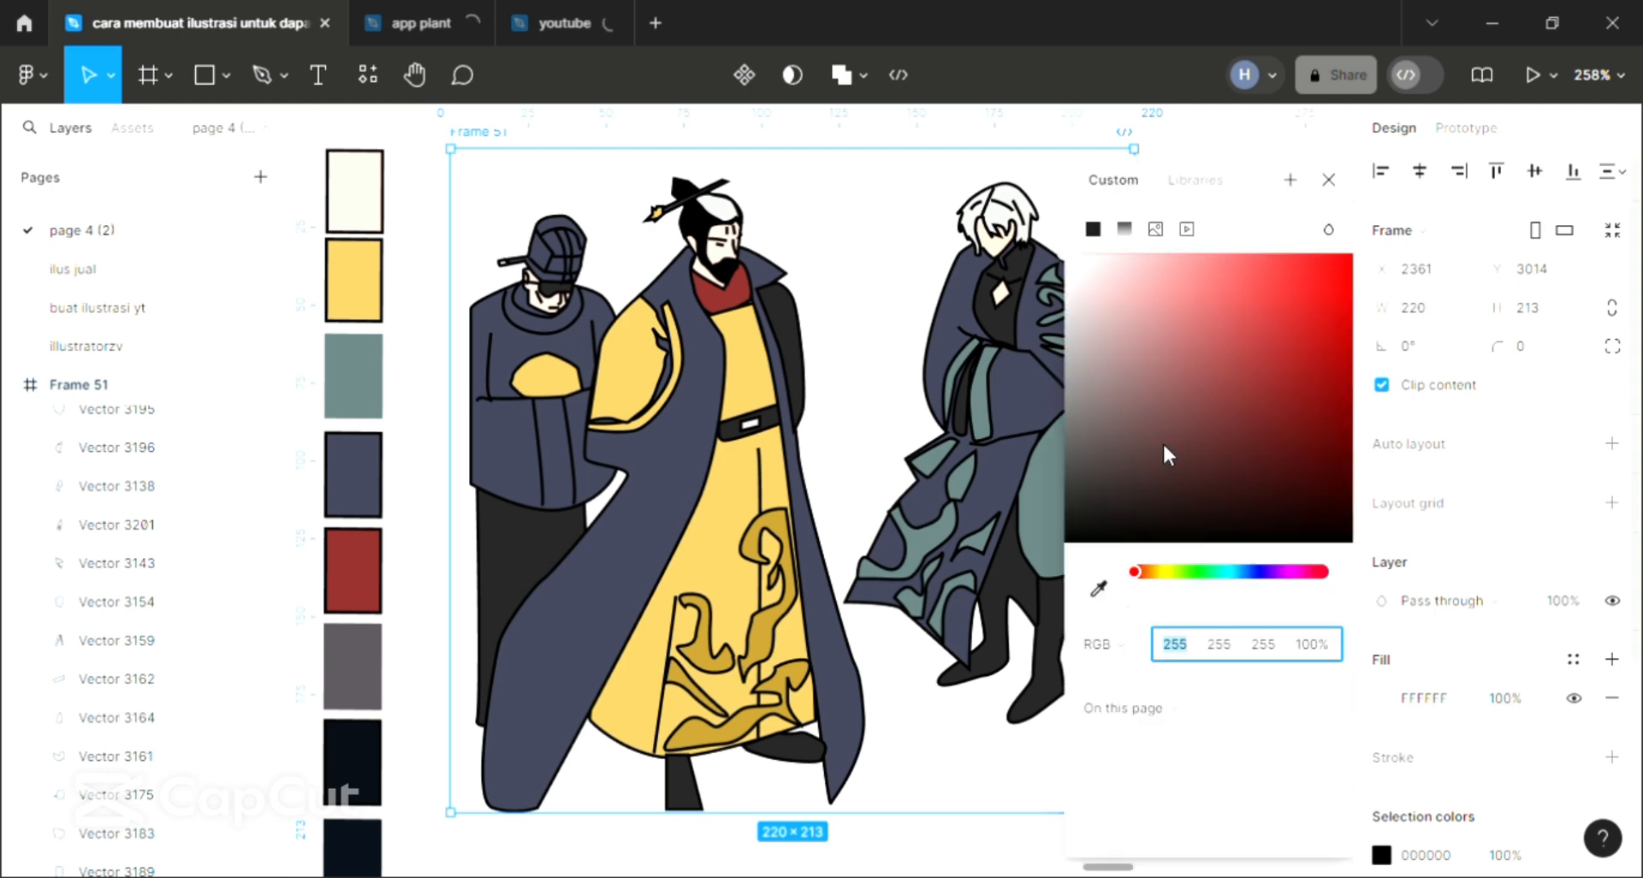
left_click(1212, 280)
left_click(1124, 229)
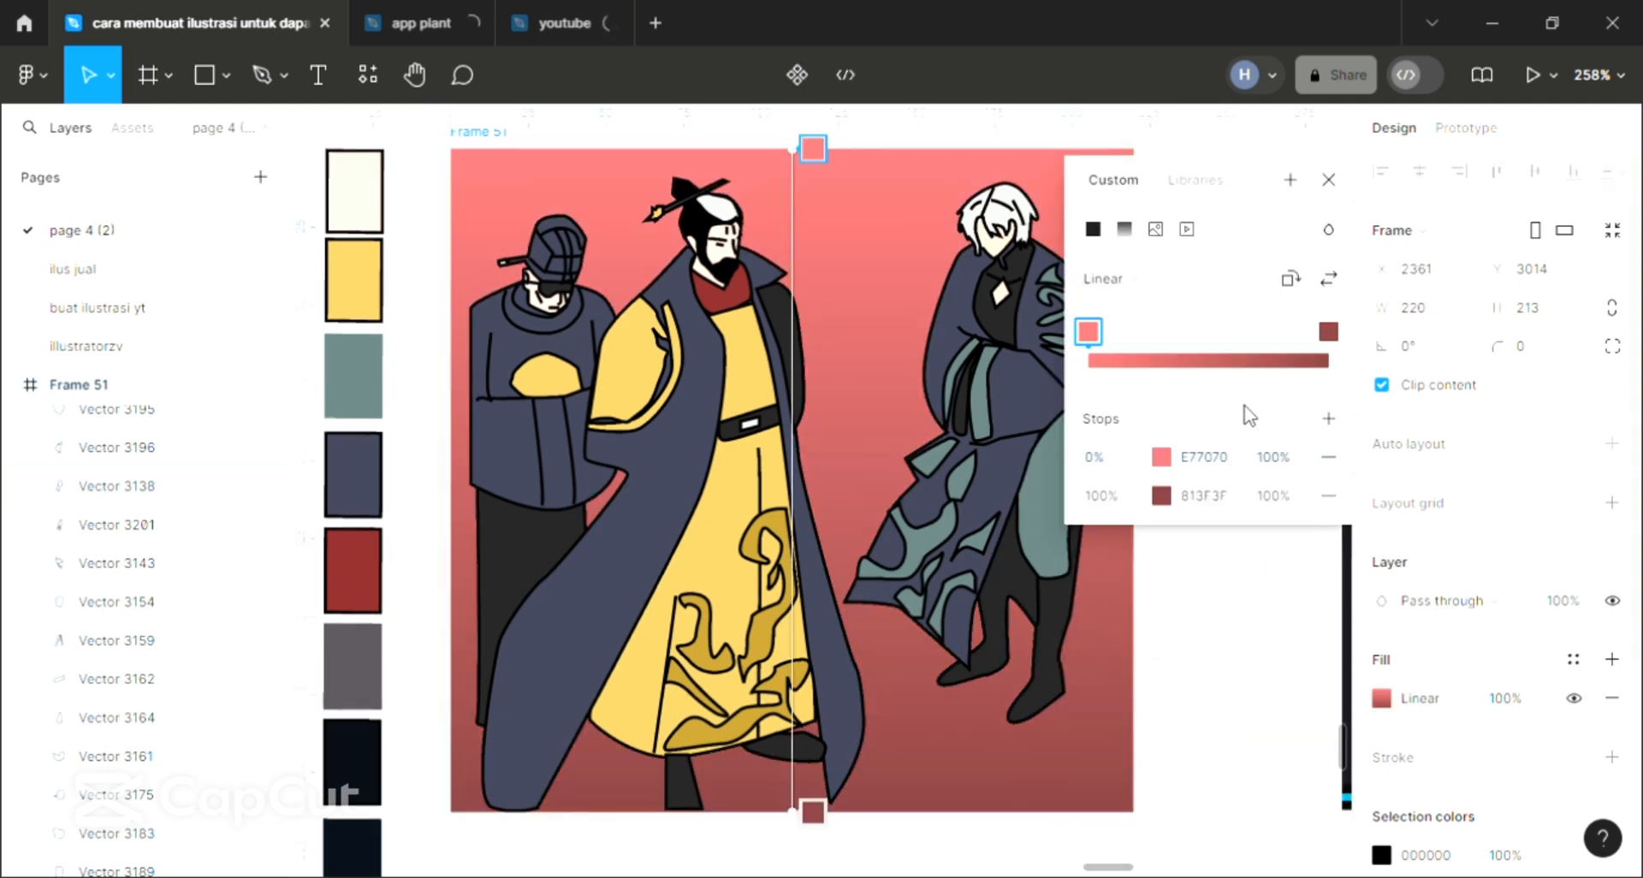
- Set the background gradient's 0% stop to light green BAE770
left_click(1161, 457)
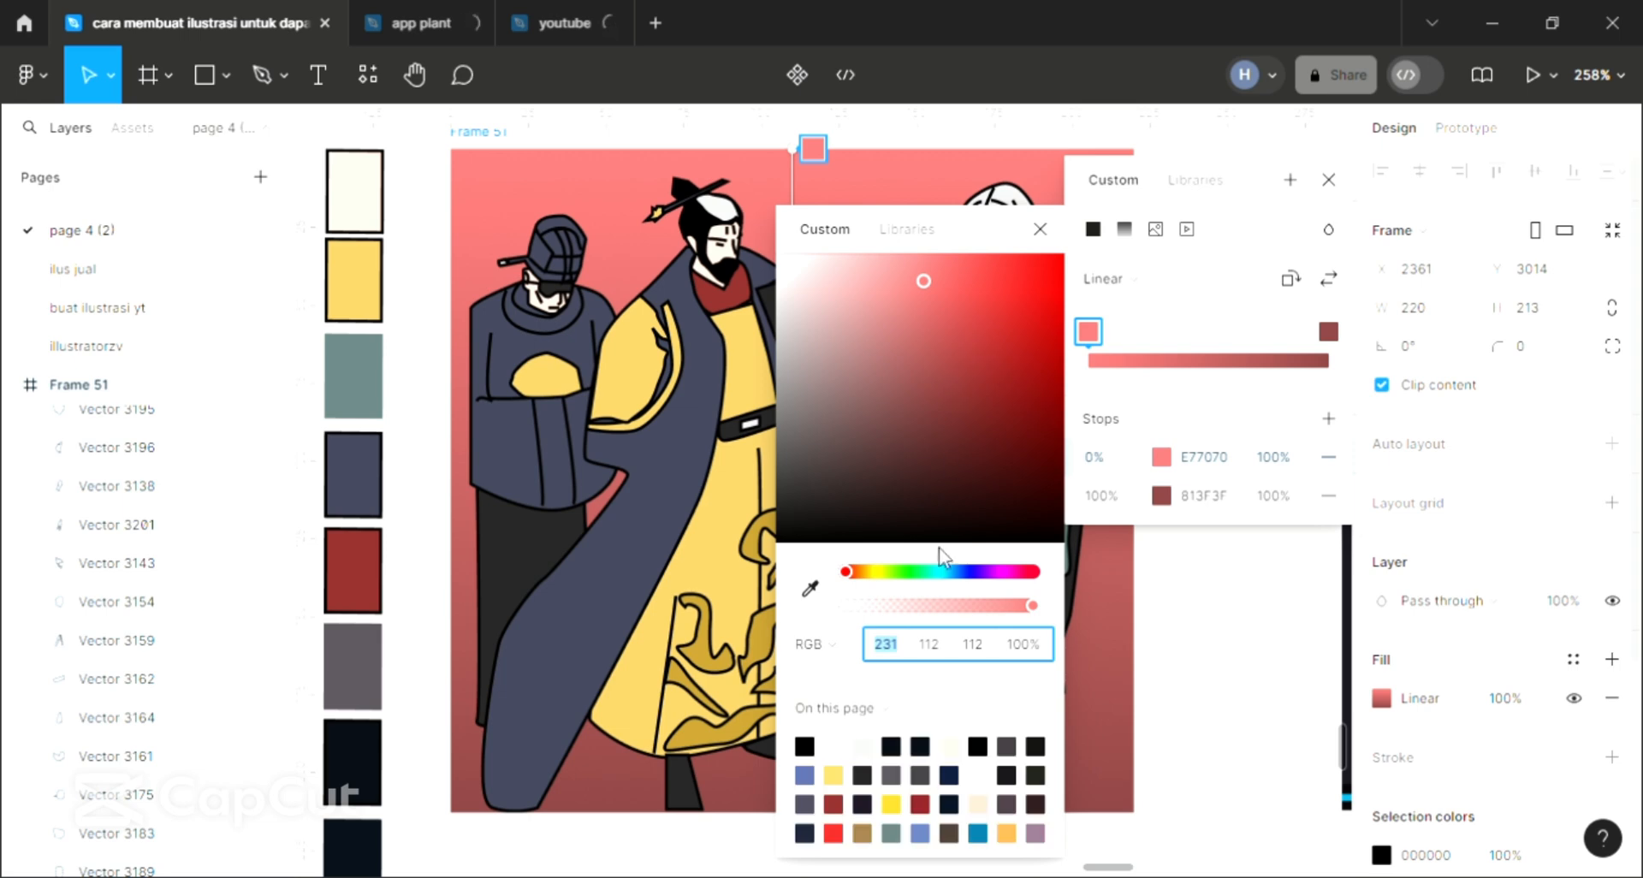
left_click(886, 571)
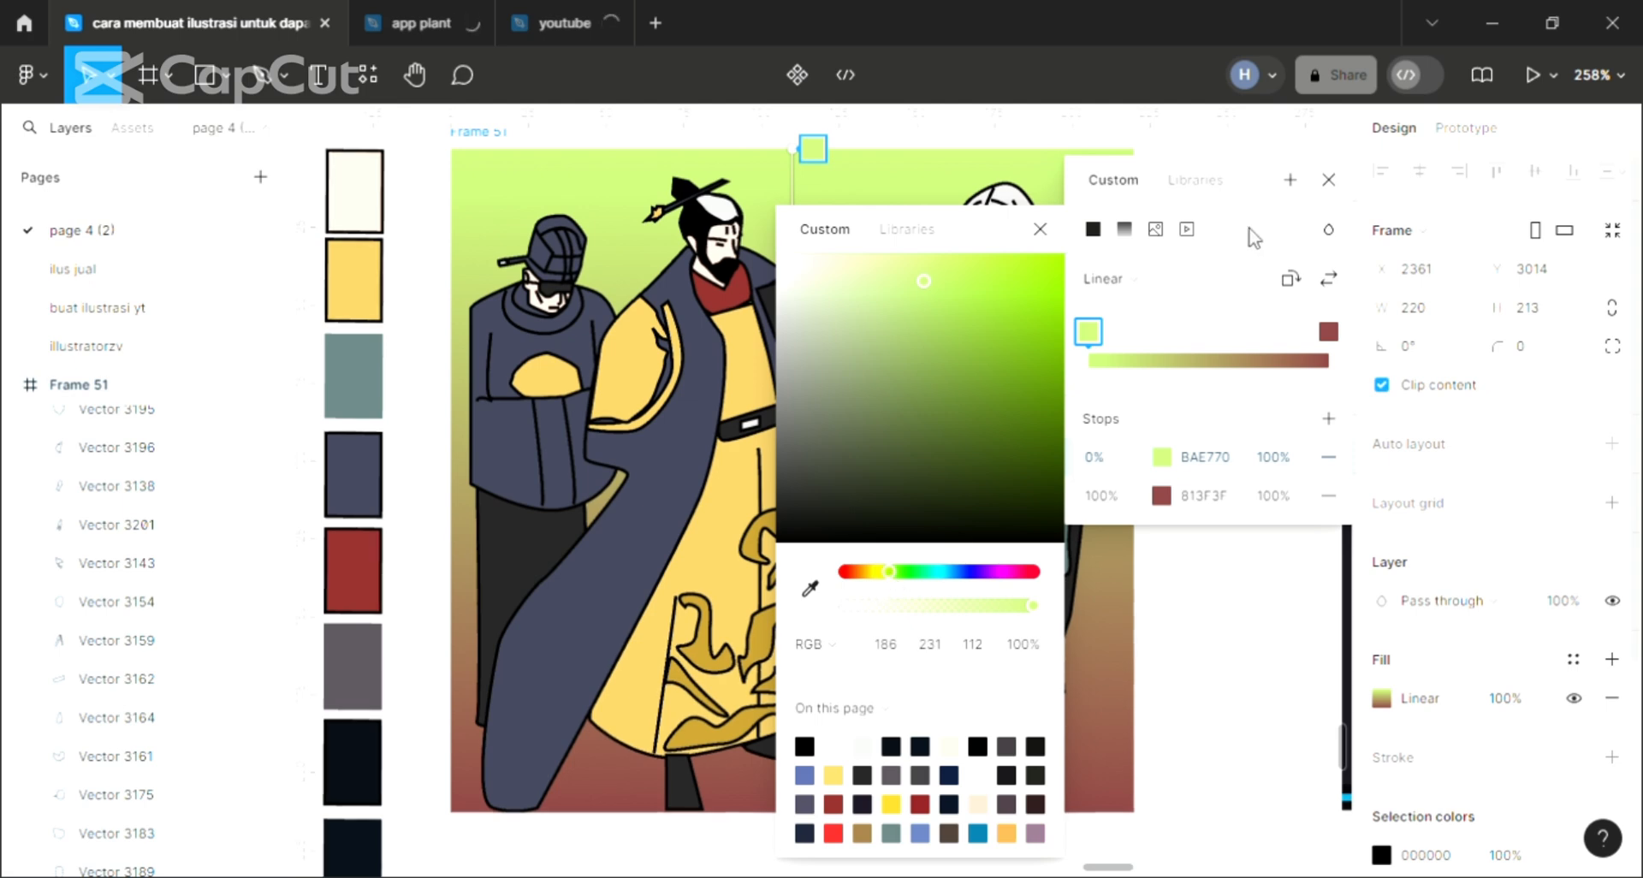
left_click(1329, 180)
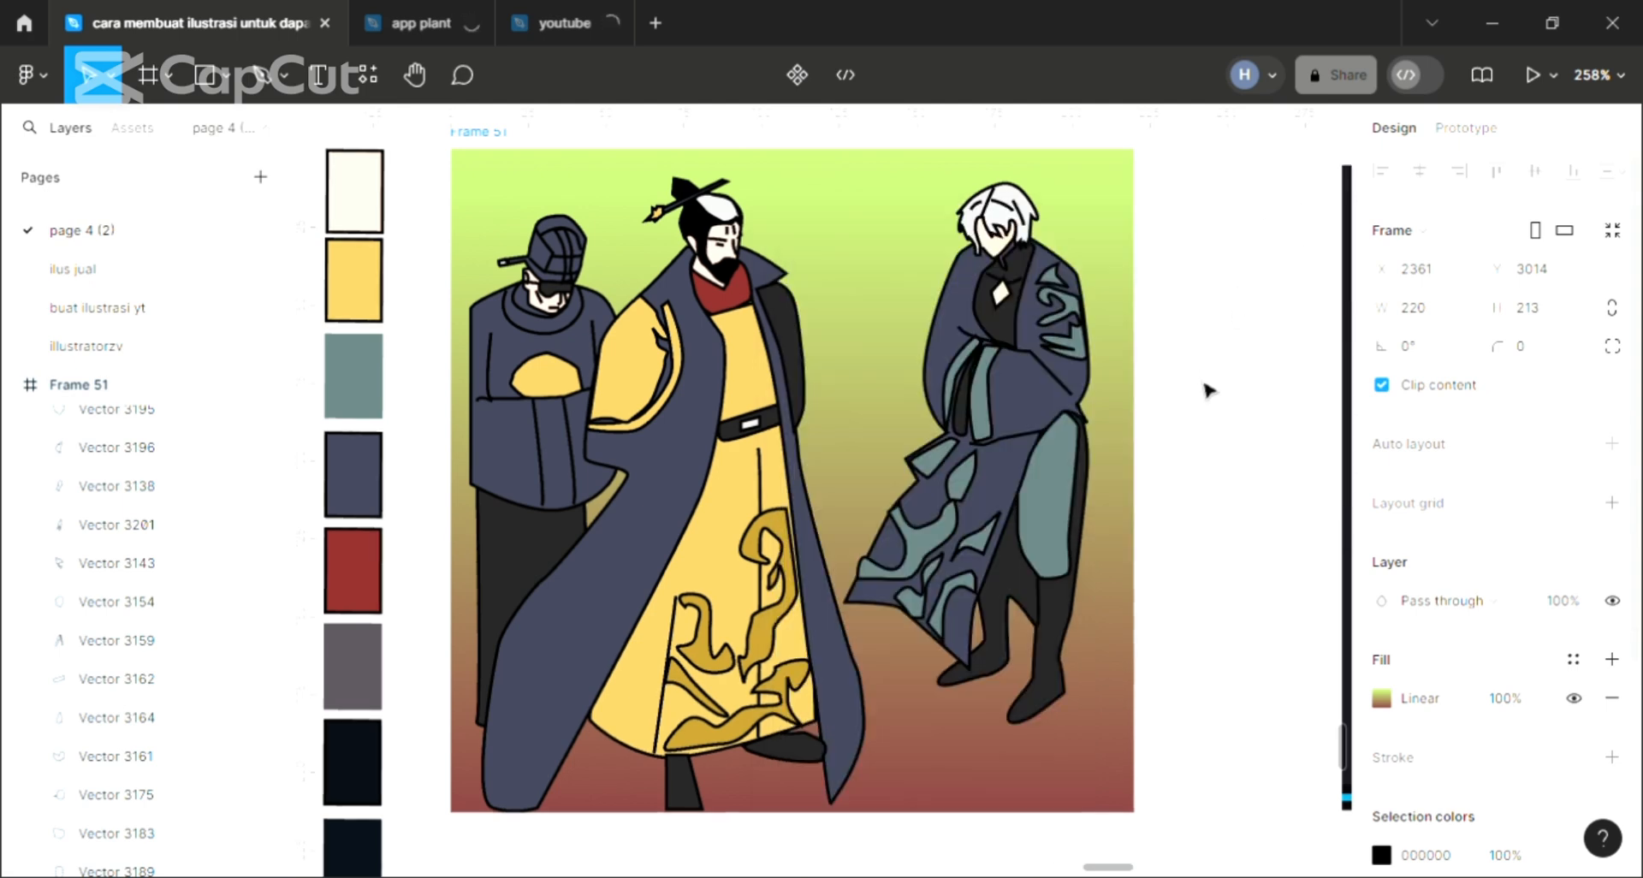
key("Escape")
- Draw a closed, curved blade-shaped outline about 46 by 81 along the middle figure's dark coat with the Pen tool
scroll(809, 612, "up", 3)
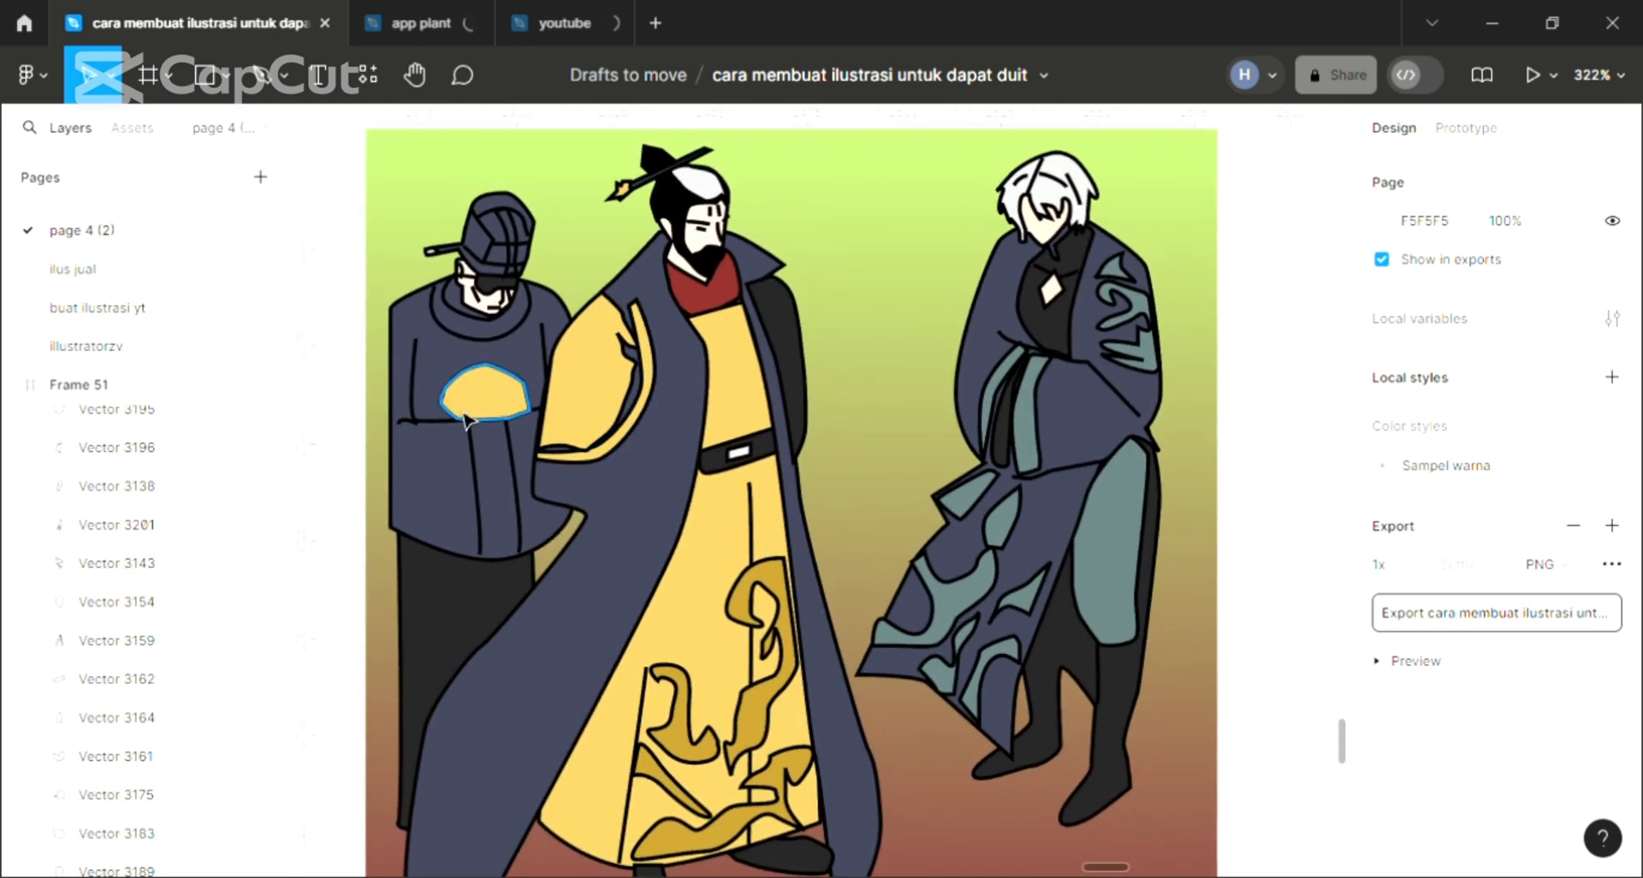
scroll(513, 402, "up", 2)
left_click(262, 77)
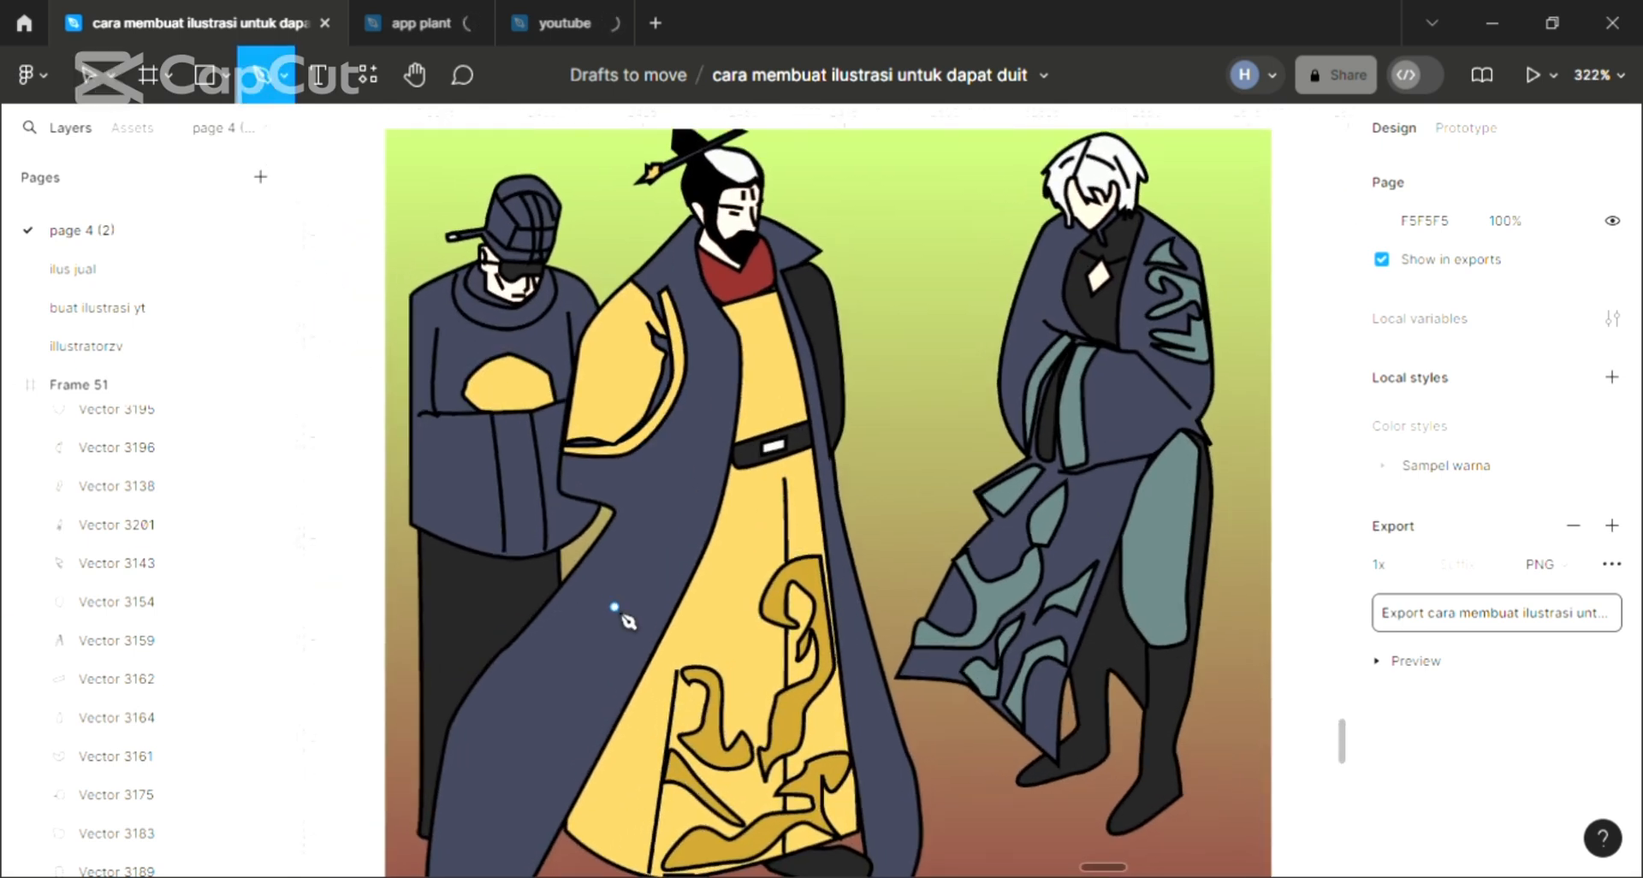
scroll(599, 590, "up", 2)
left_click(671, 451)
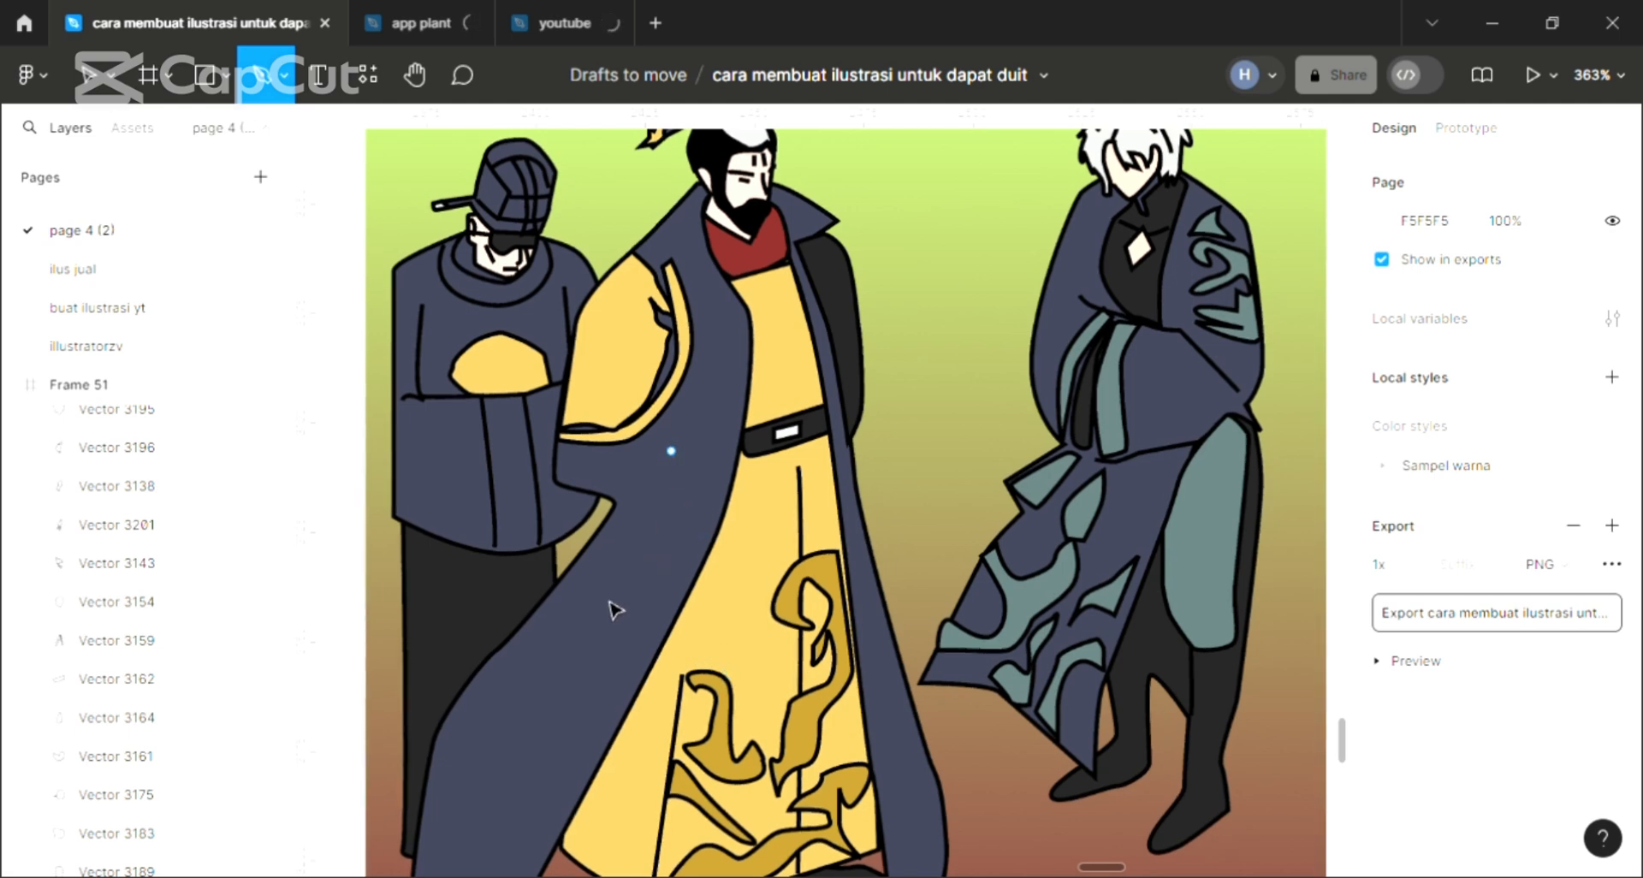
left_click_drag(610, 603, 509, 732)
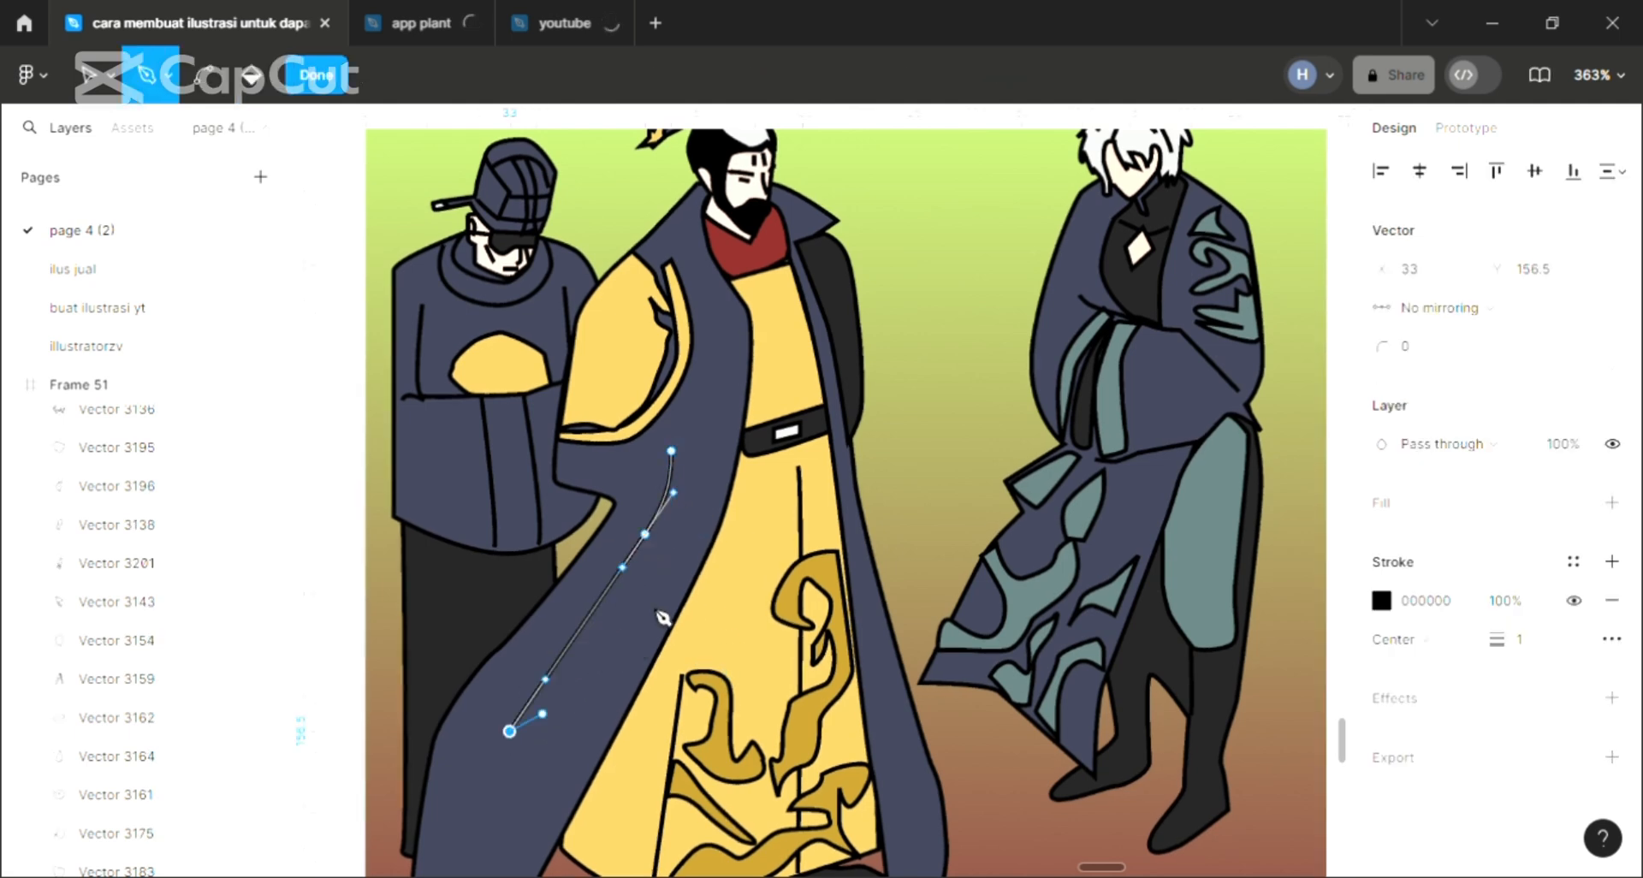
left_click_drag(702, 476, 707, 445)
left_click(711, 376)
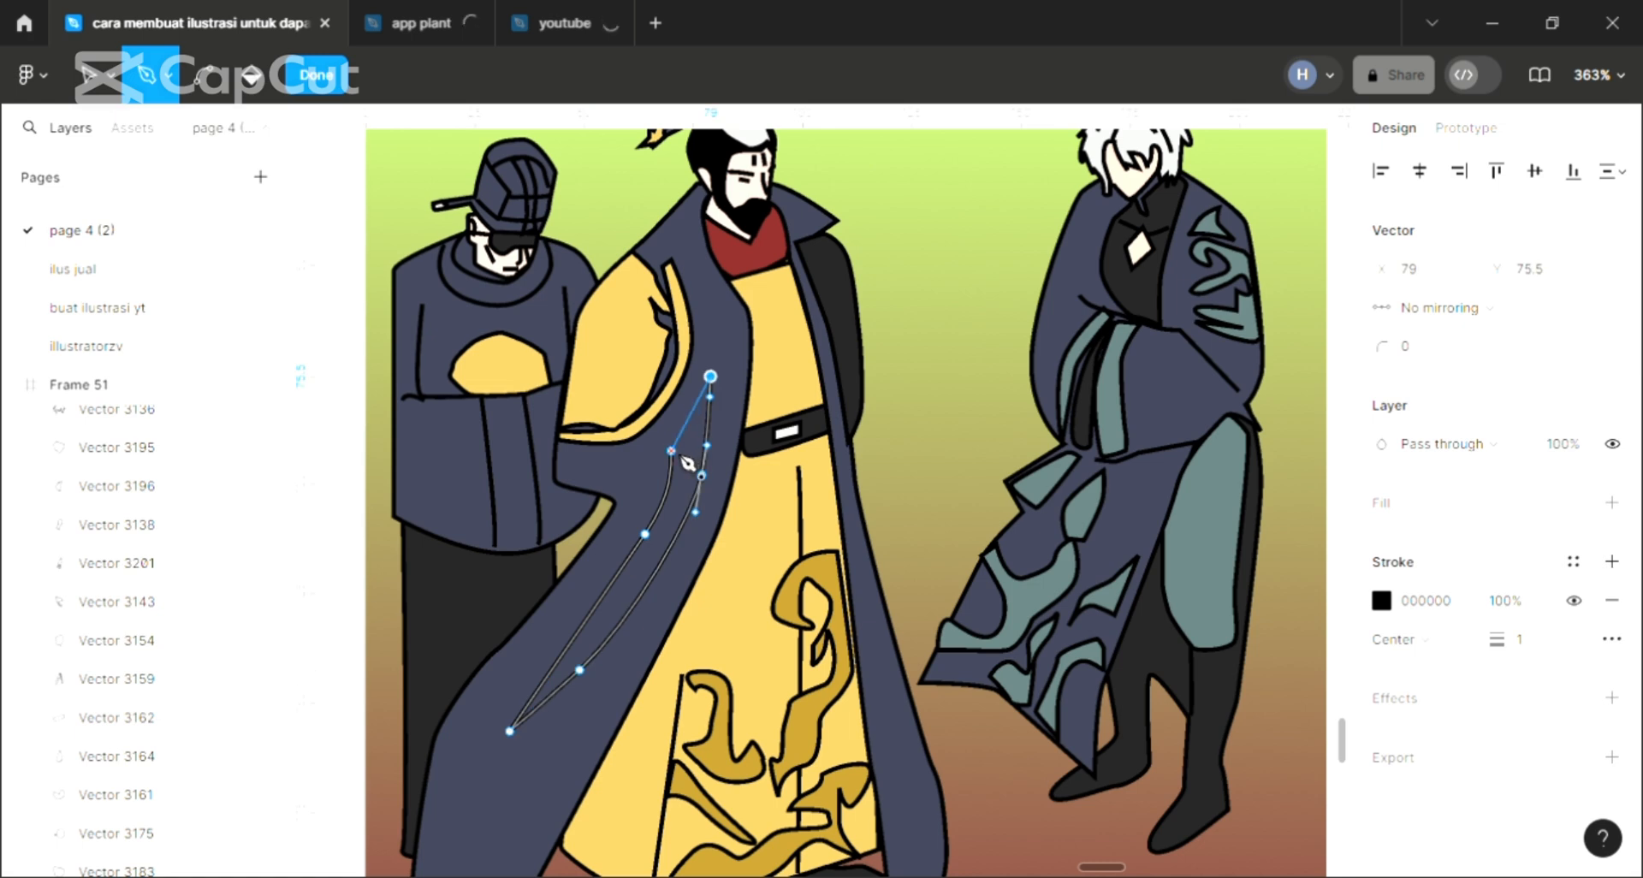
left_click(685, 459)
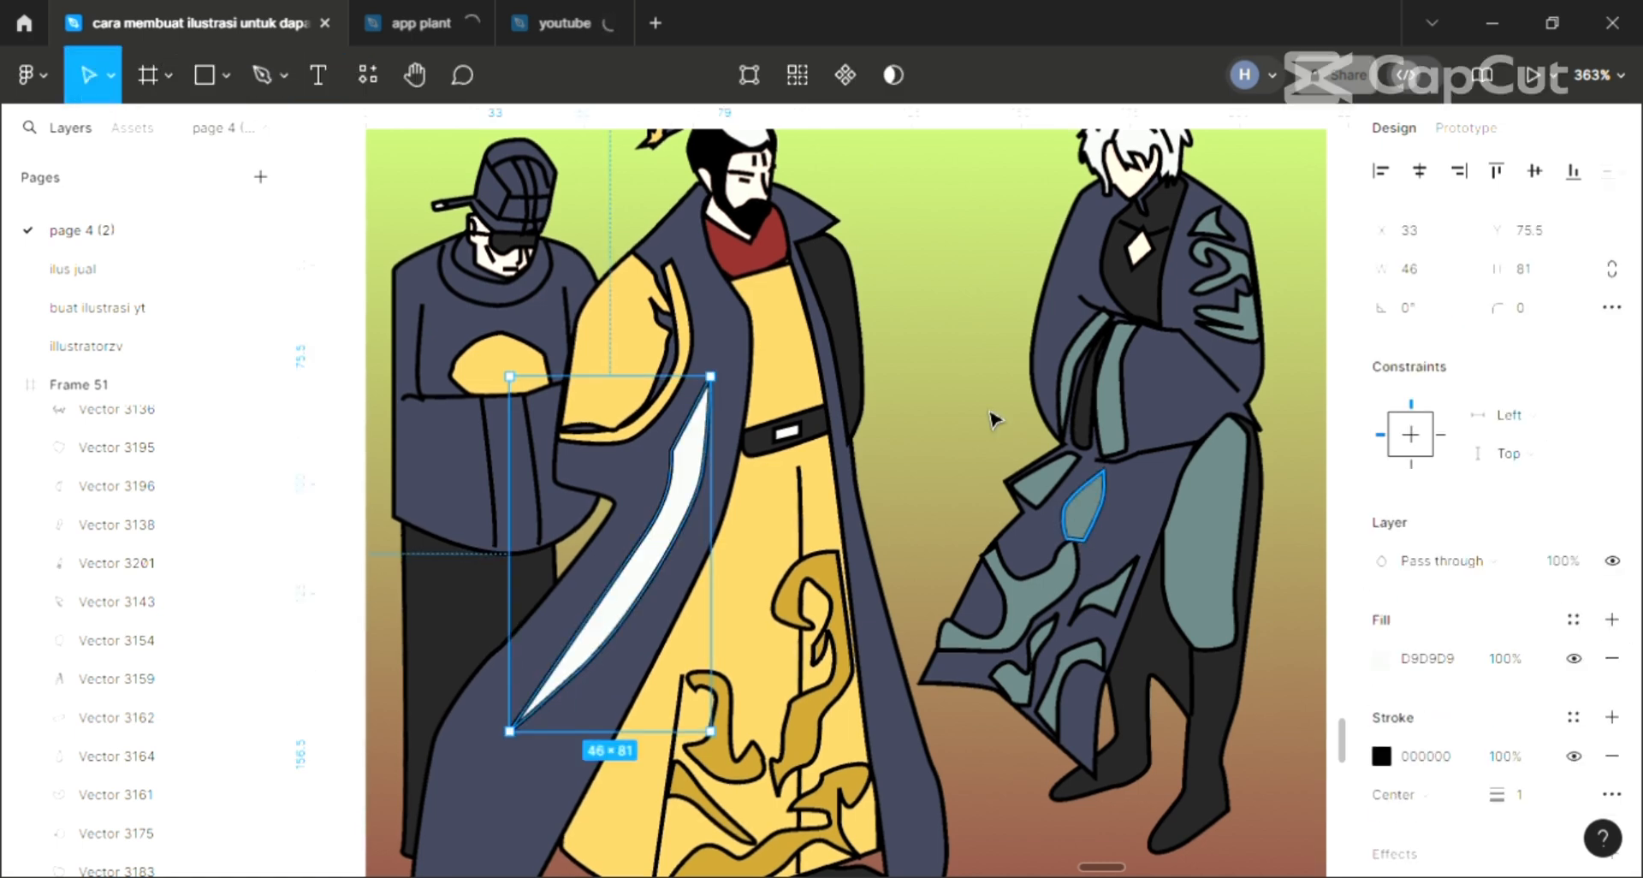
- Fill the blade-shaped fold on the middle figure's coat with sampled near-black 222222
key("i")
left_click(1237, 221)
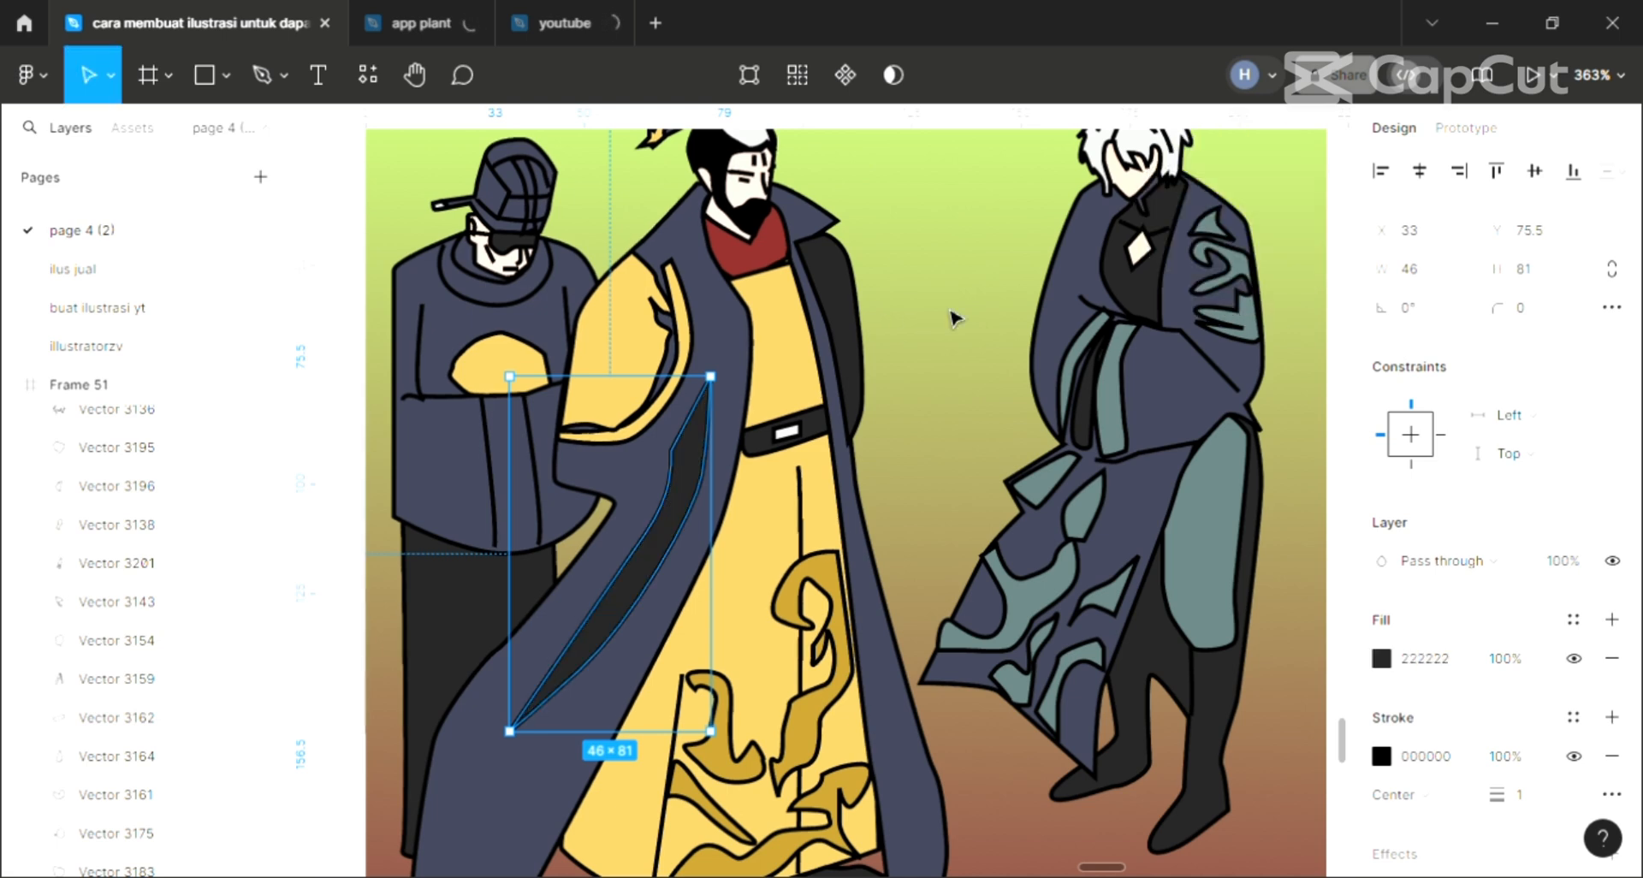
left_click(958, 490)
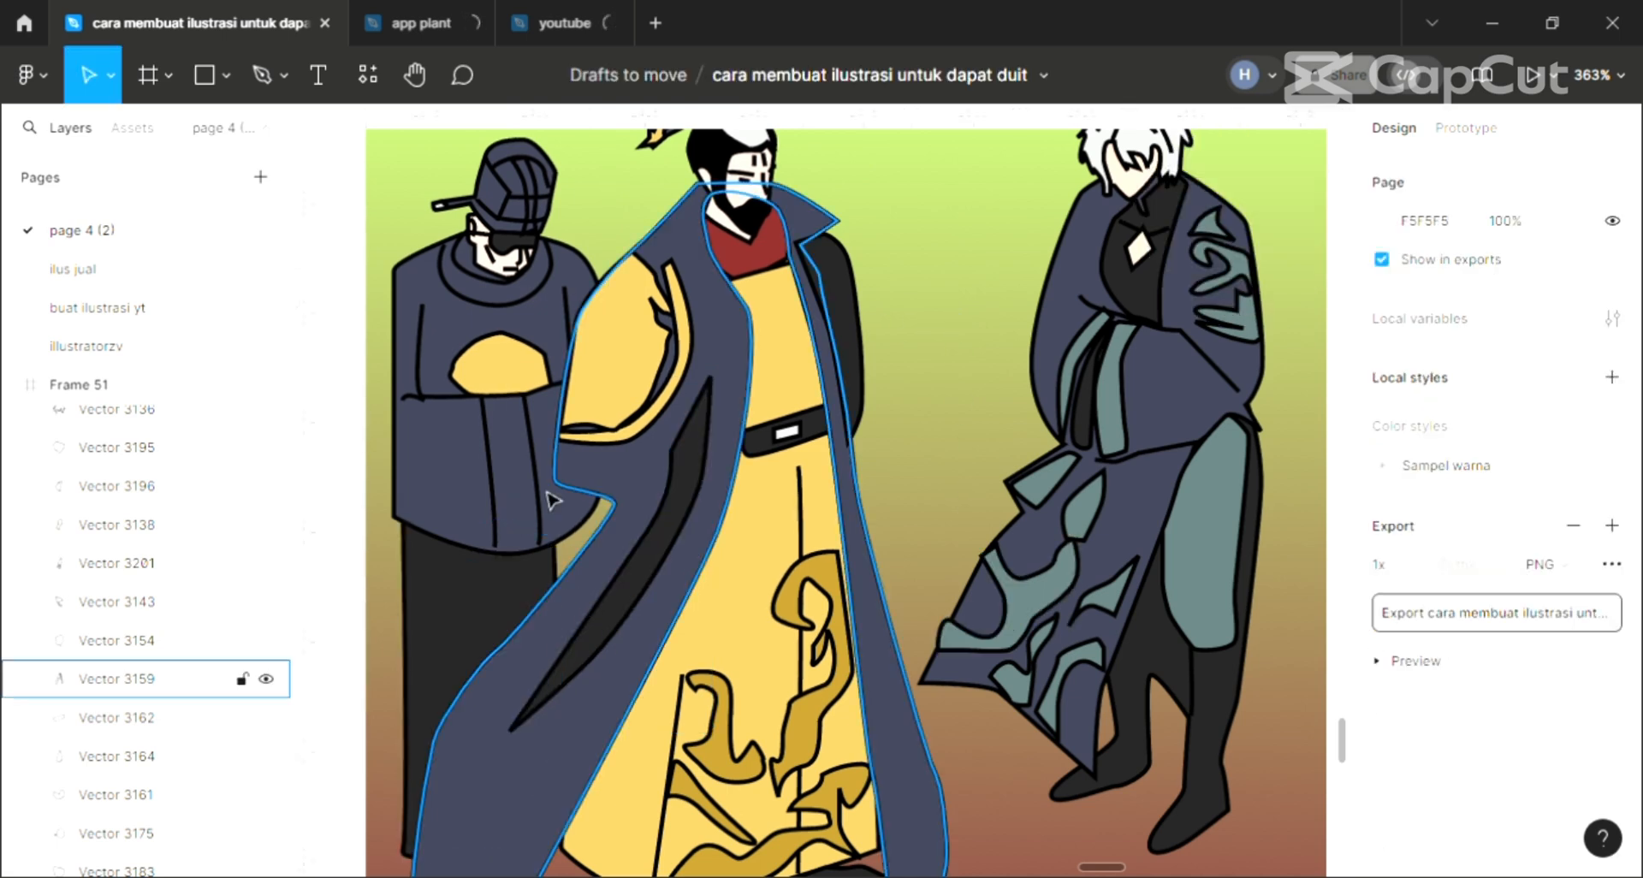
- Draw a seam line about 6.5 by 32 down the middle figure's yellow chest, from the red collar to the belt
left_click(262, 77)
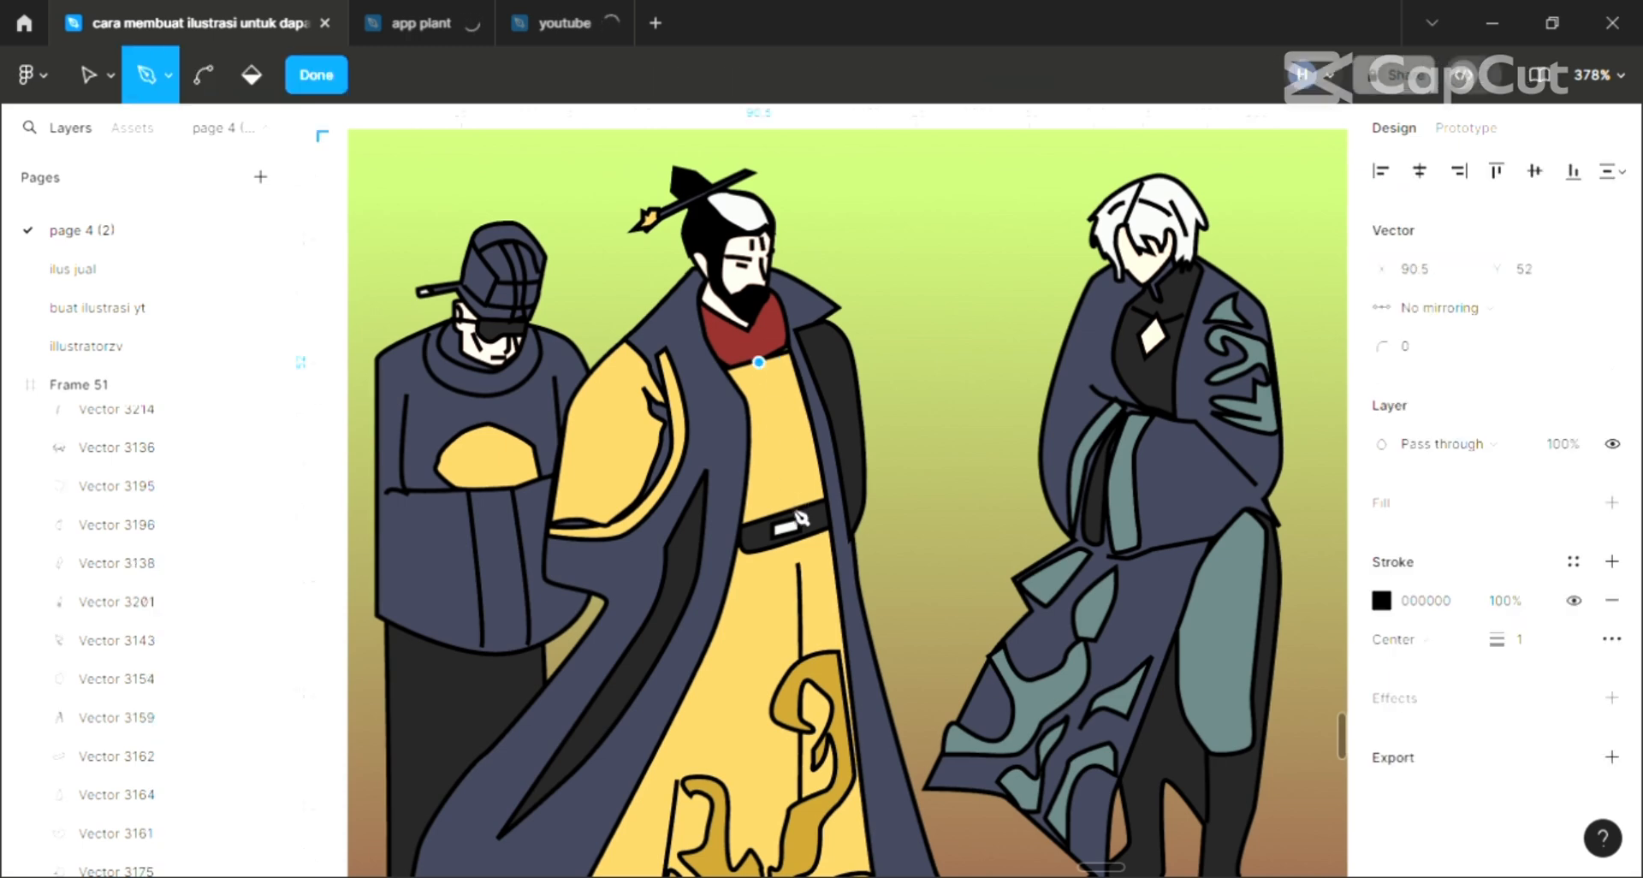
left_click_drag(789, 508, 785, 533)
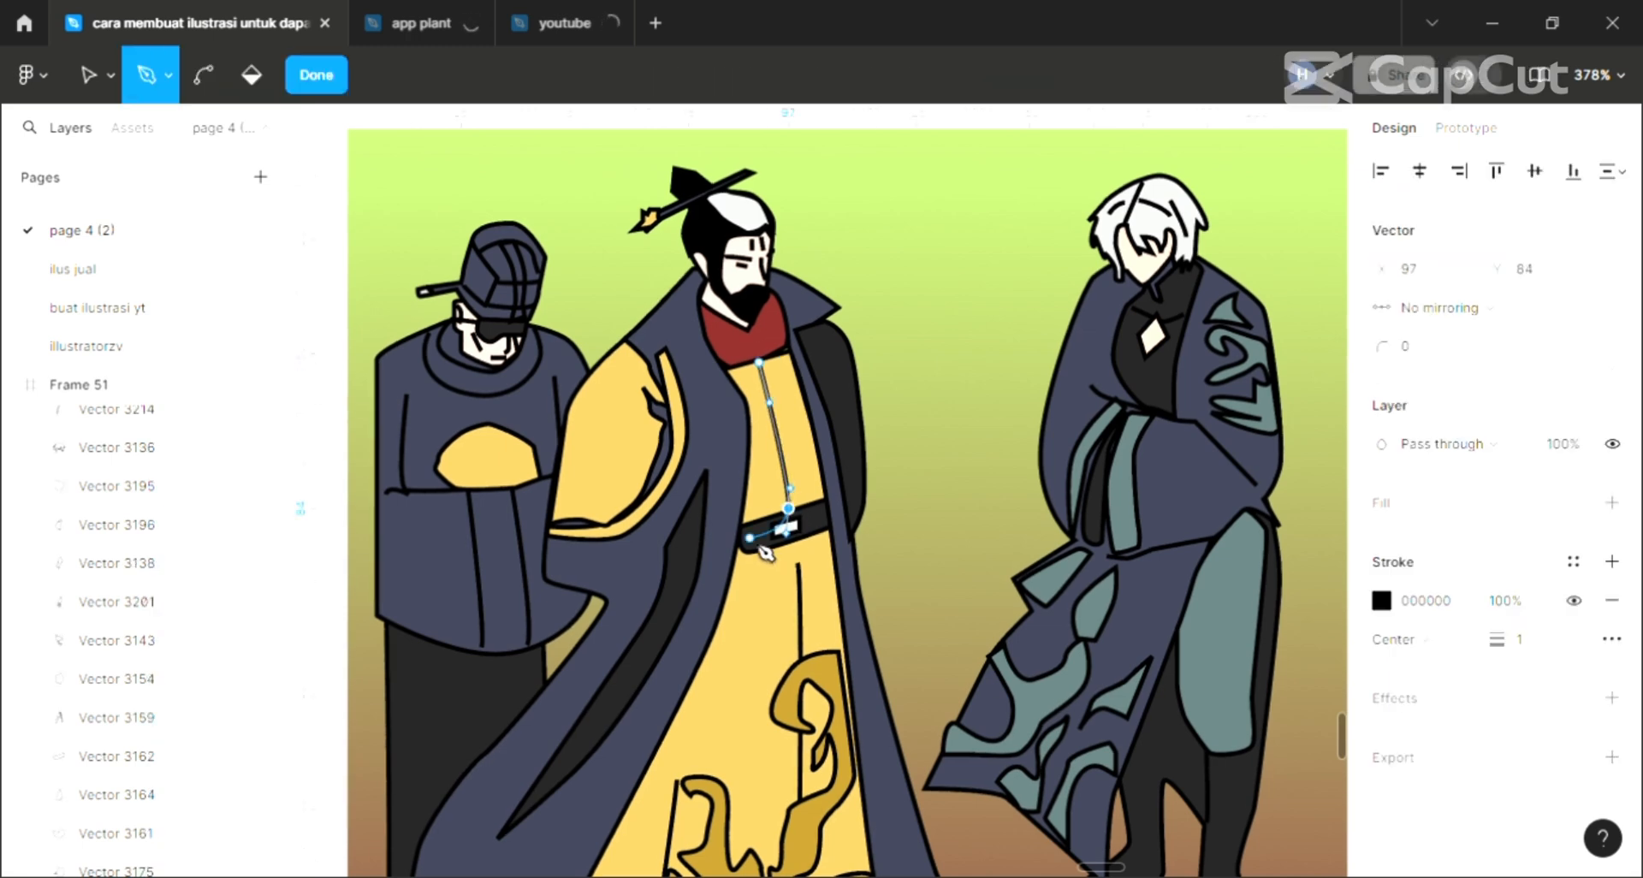
key("Escape")
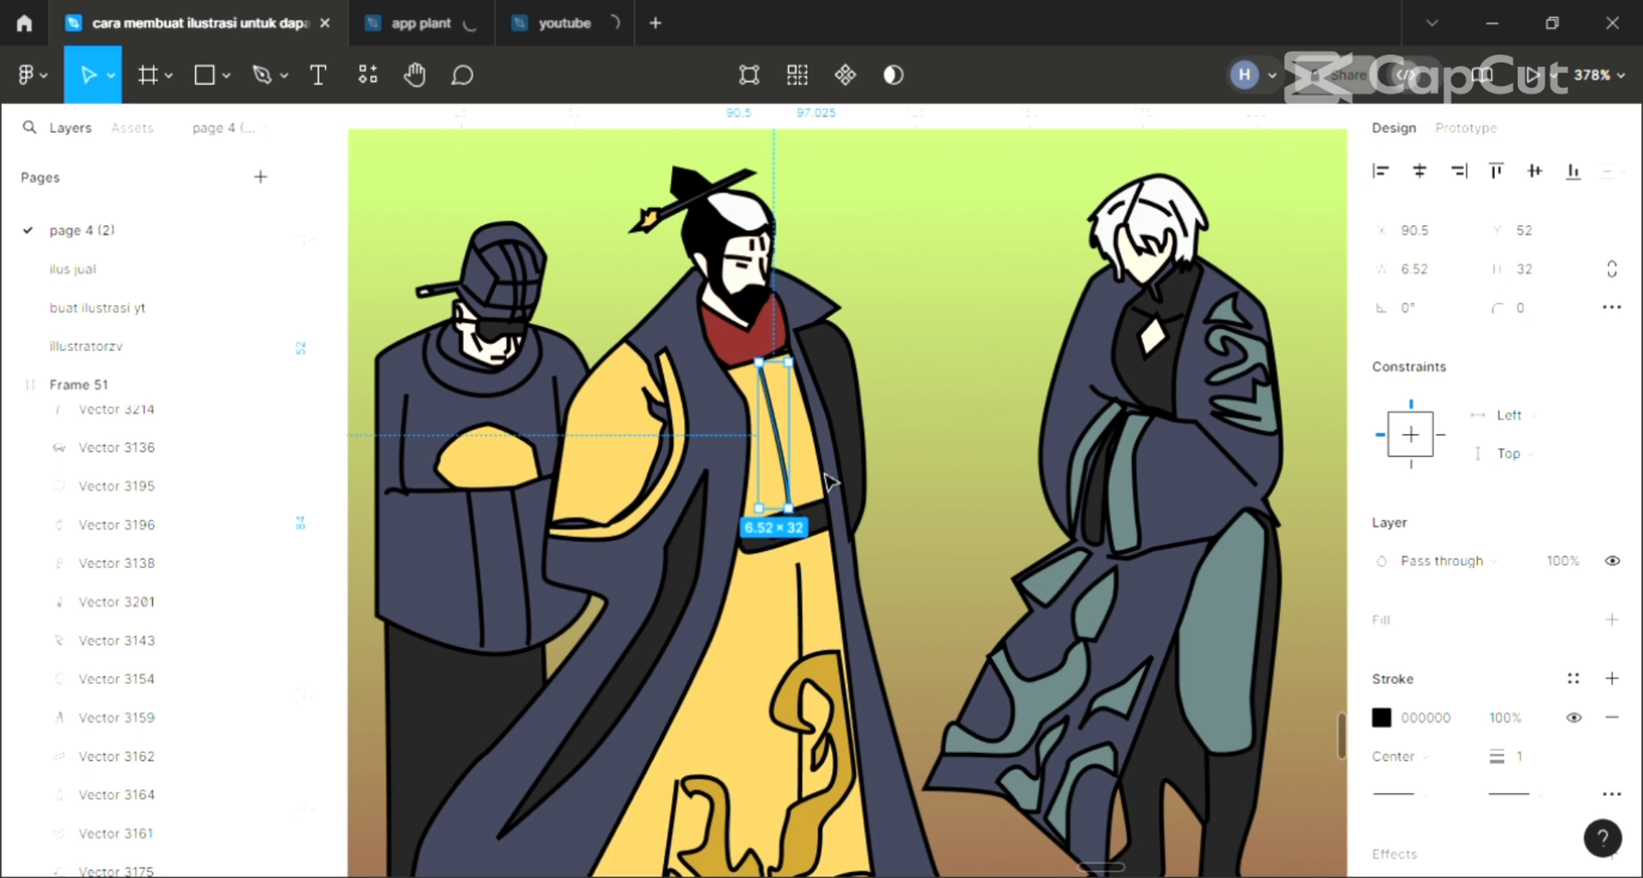
key("Escape")
- Review the whole colored illustration against its gradient background
scroll(786, 505, "down", 2)
scroll(786, 505, "down", 2)
scroll(786, 505, "right", 1)
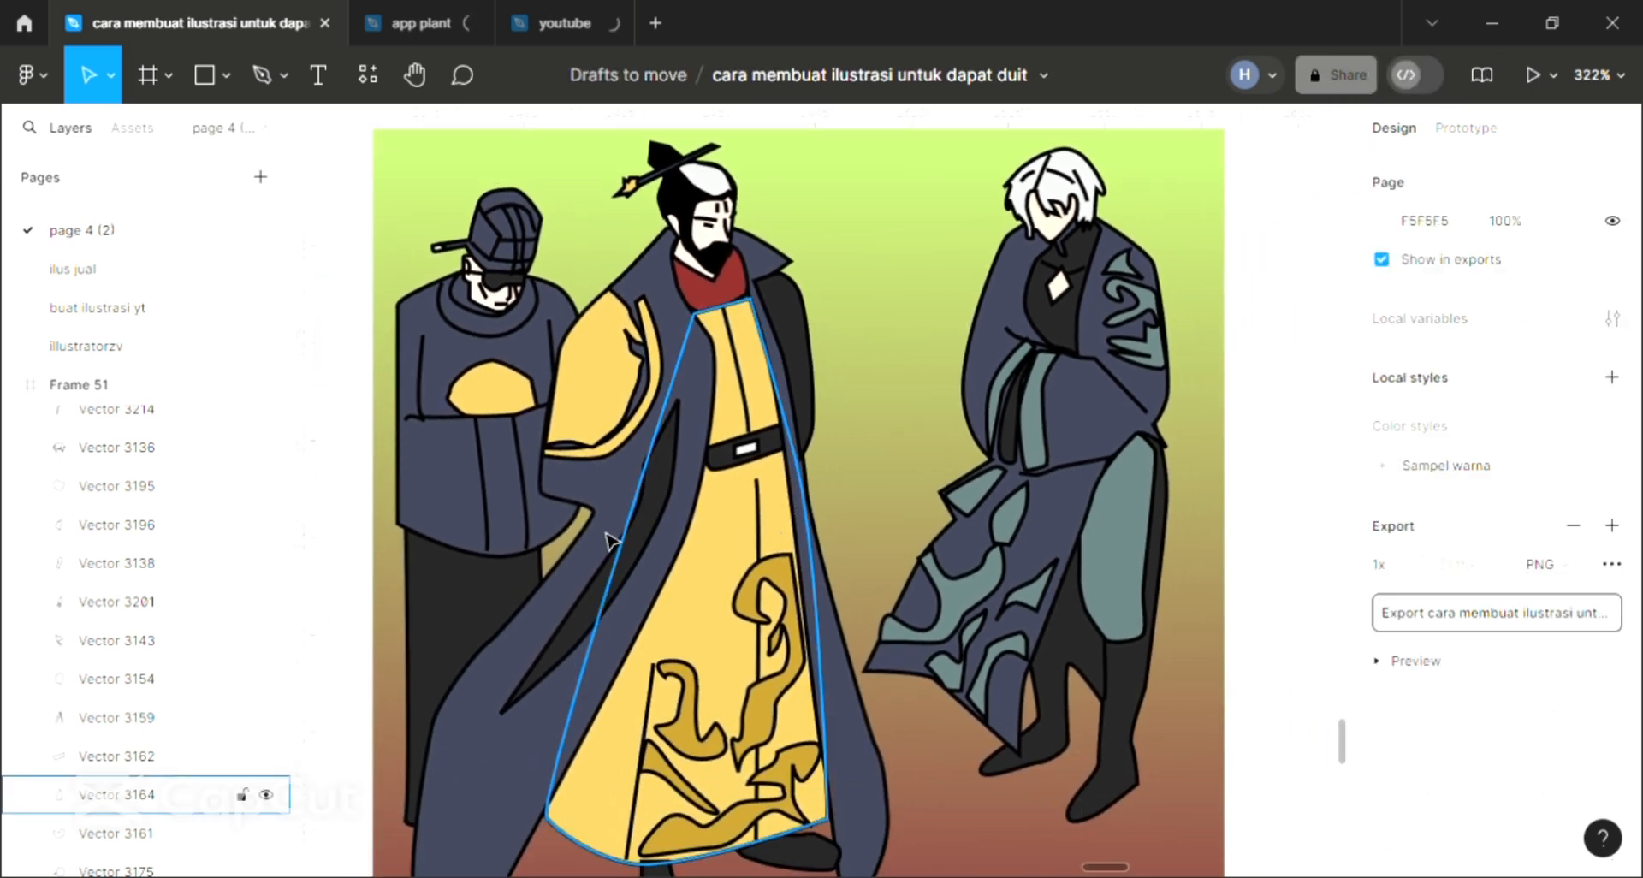
scroll(590, 540, "down", 1)
scroll(590, 540, "left", 1)
scroll(593, 542, "down", 1)
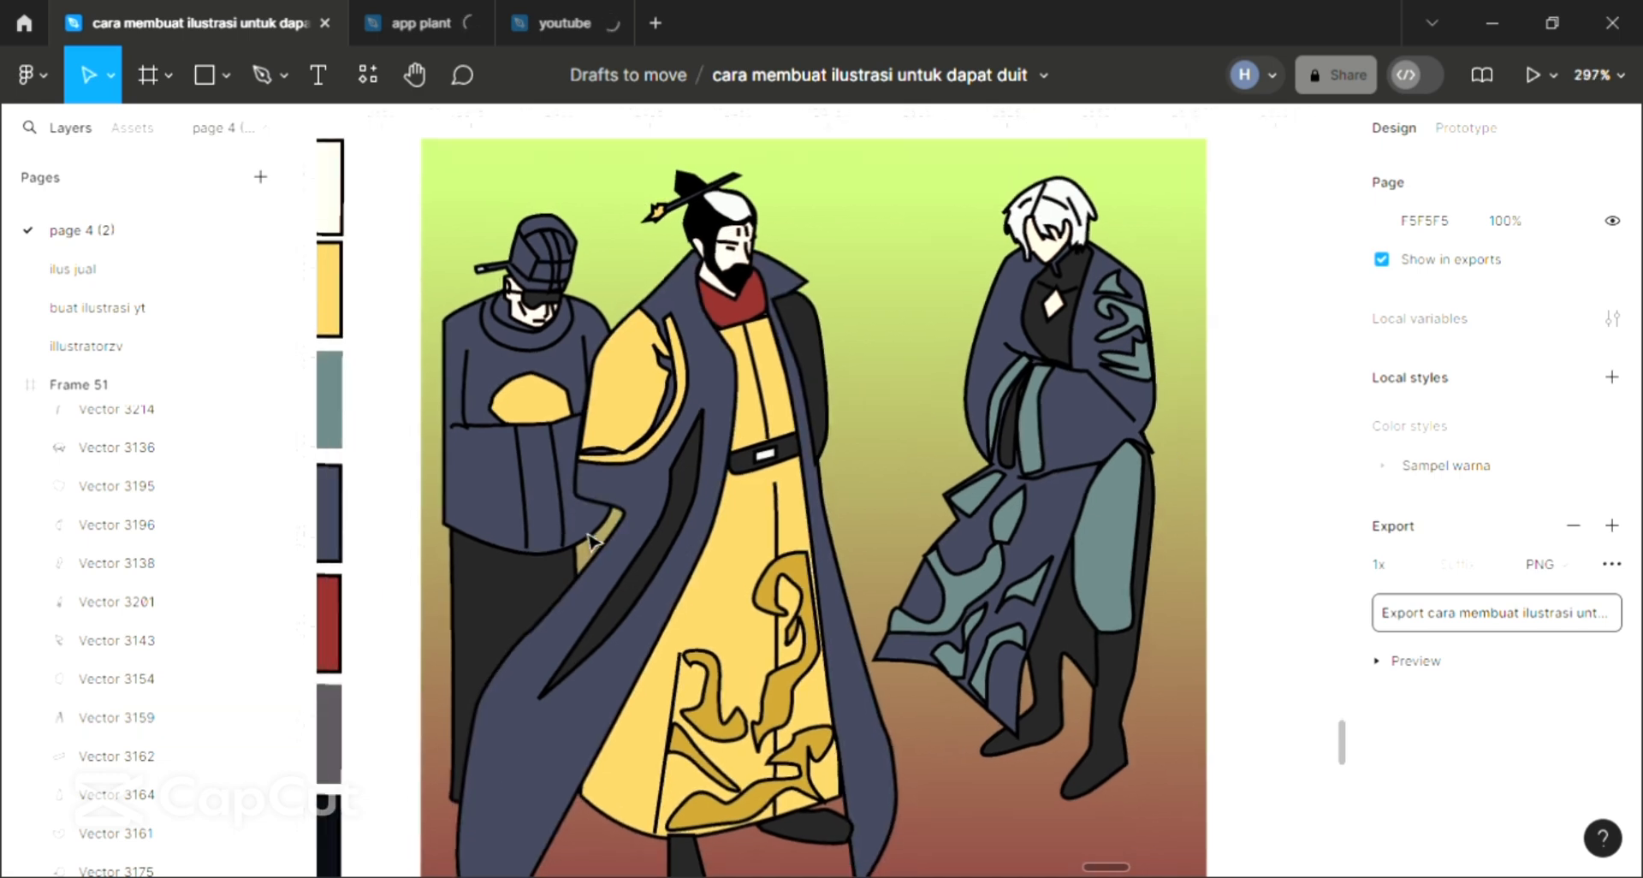
scroll(590, 540, "down", 1)
scroll(591, 540, "down", 1)
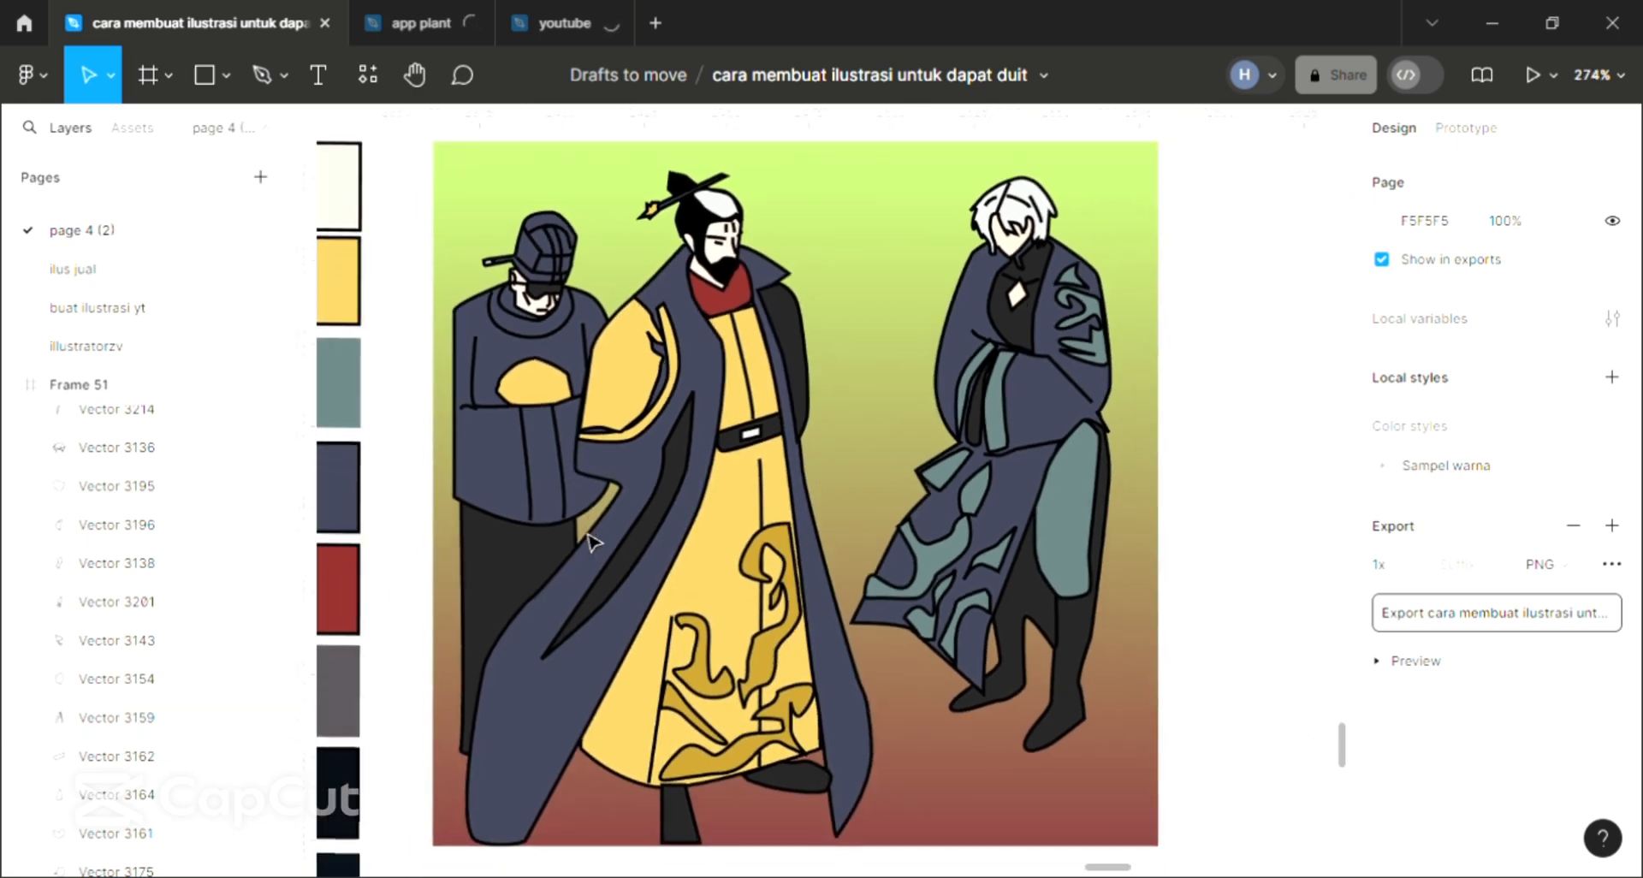